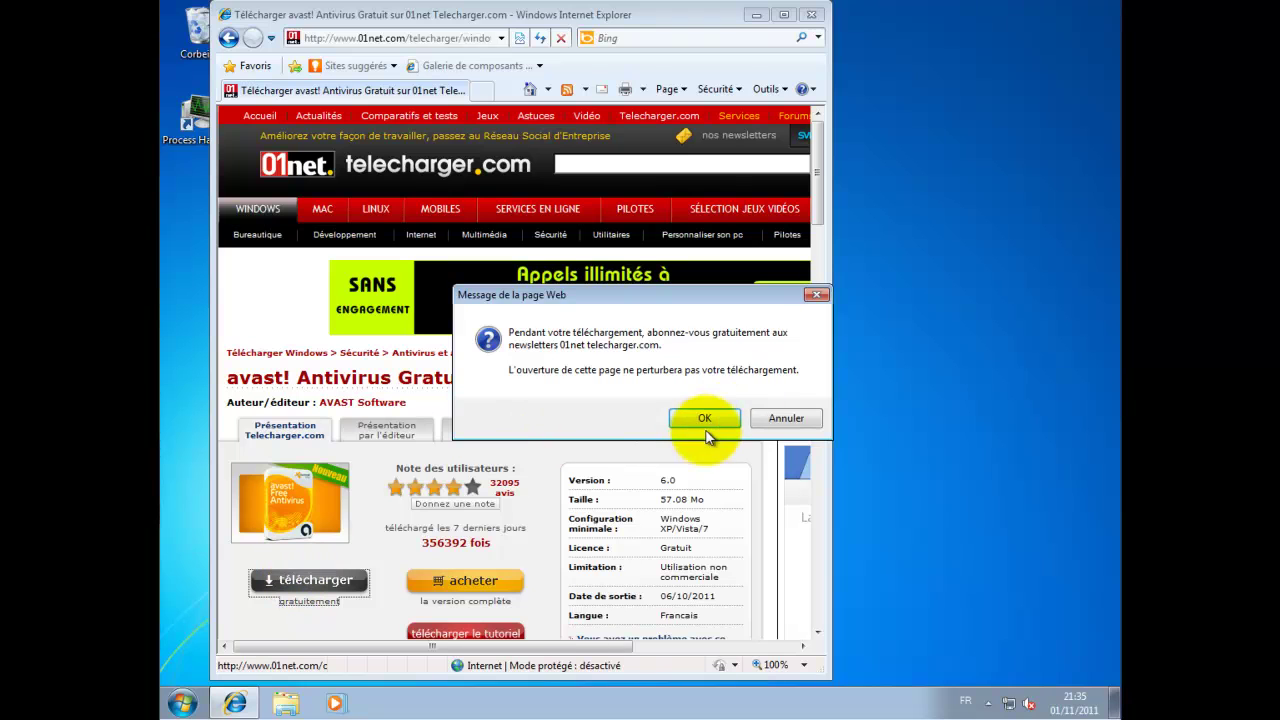
Try to download avast! Antivirus Gratuit, close the 01net newsletter window, and return to the product page
click(705, 418)
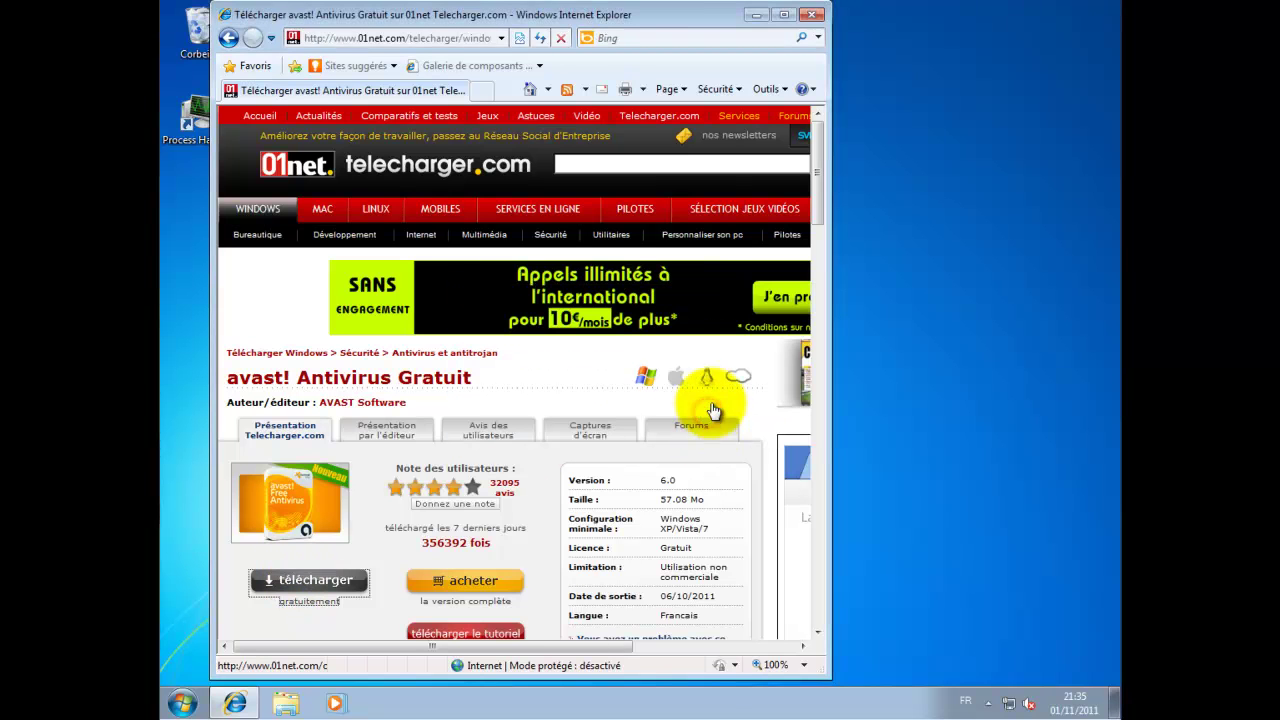
click(592, 383)
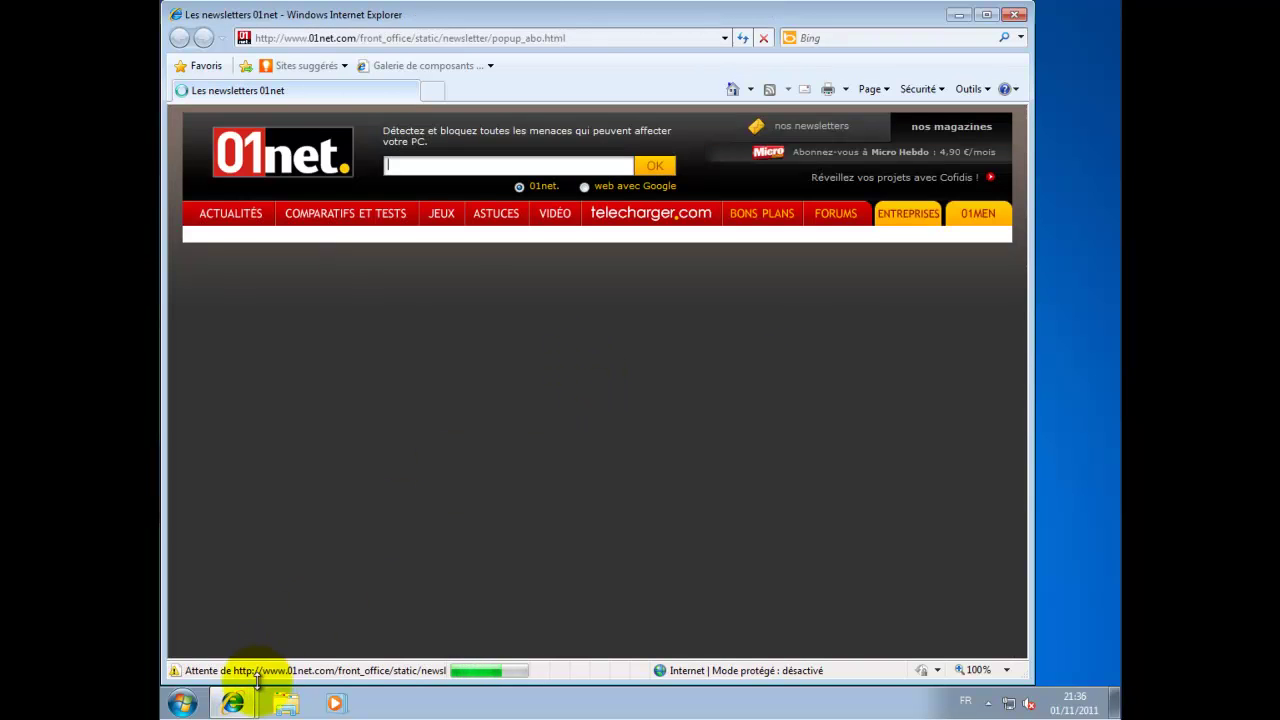
click(233, 701)
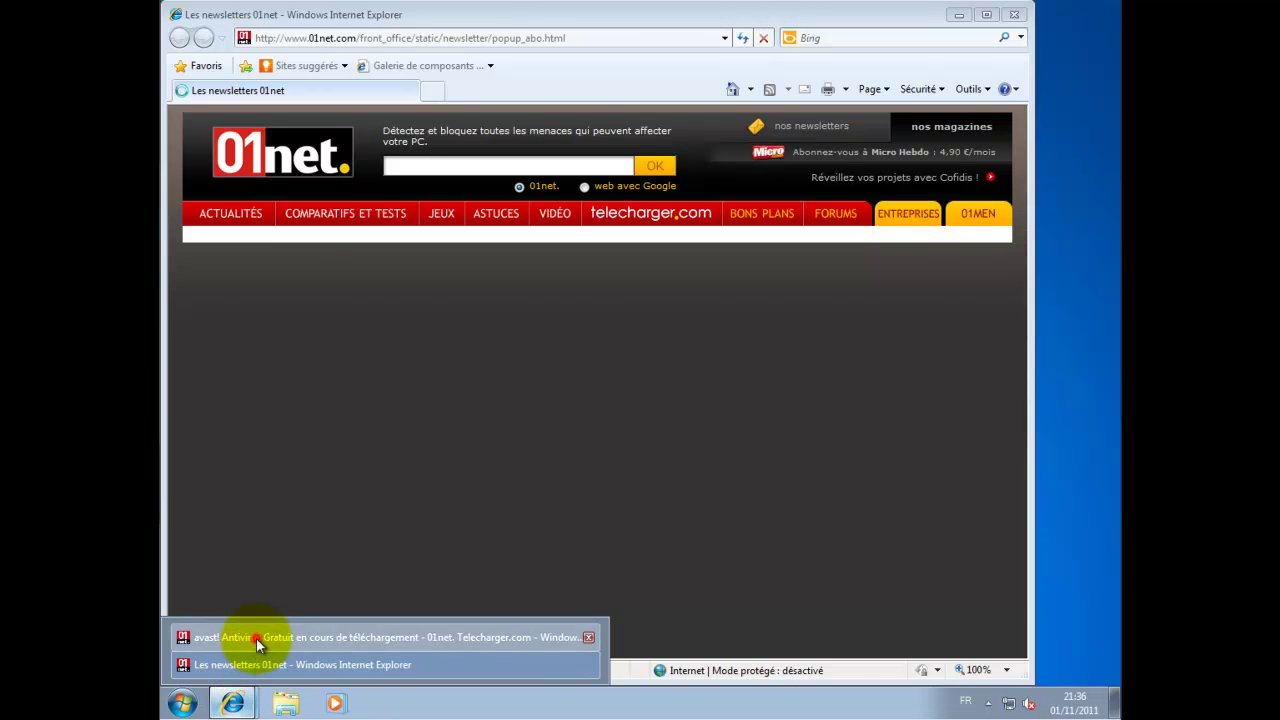
click(996, 26)
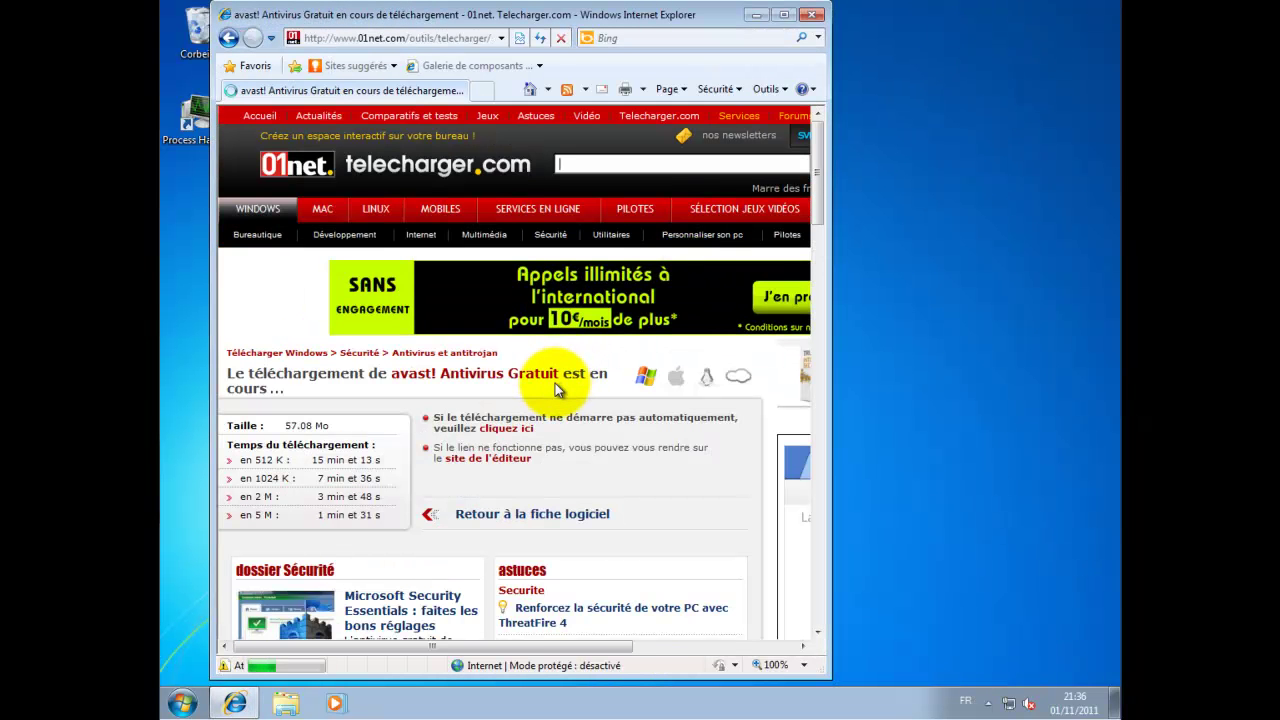
scroll(557, 390, down, 2)
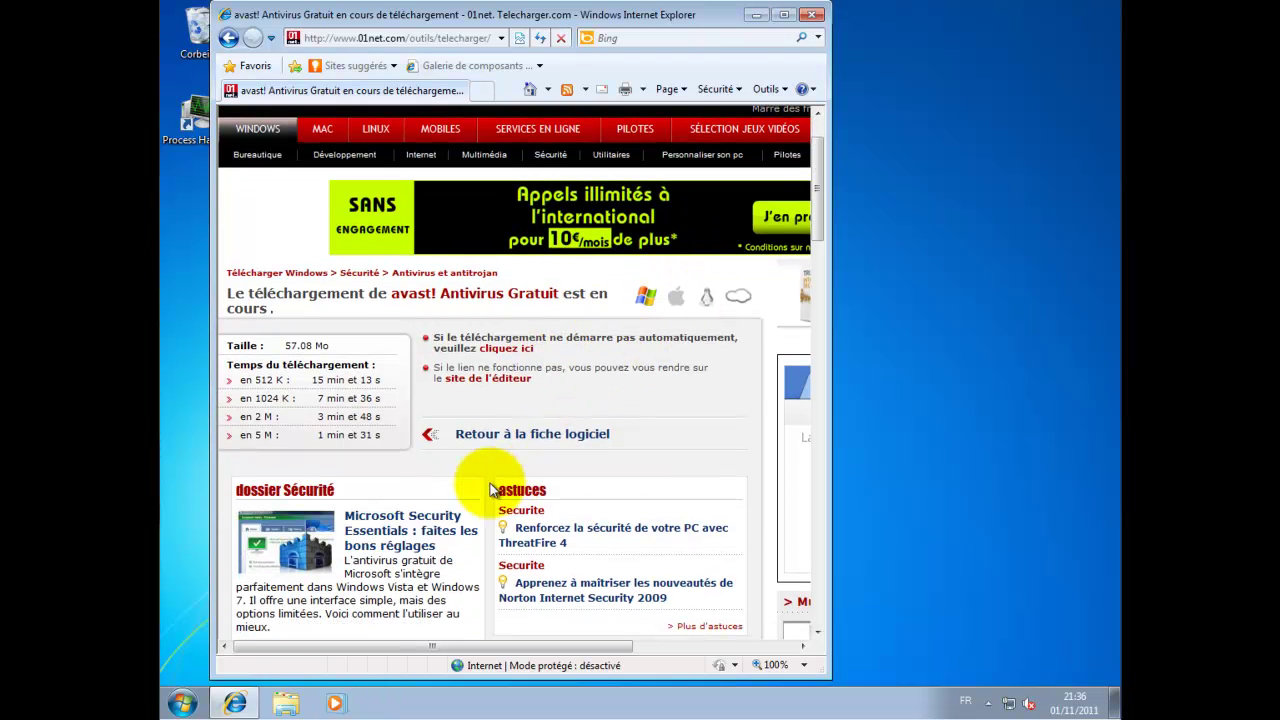
click(229, 38)
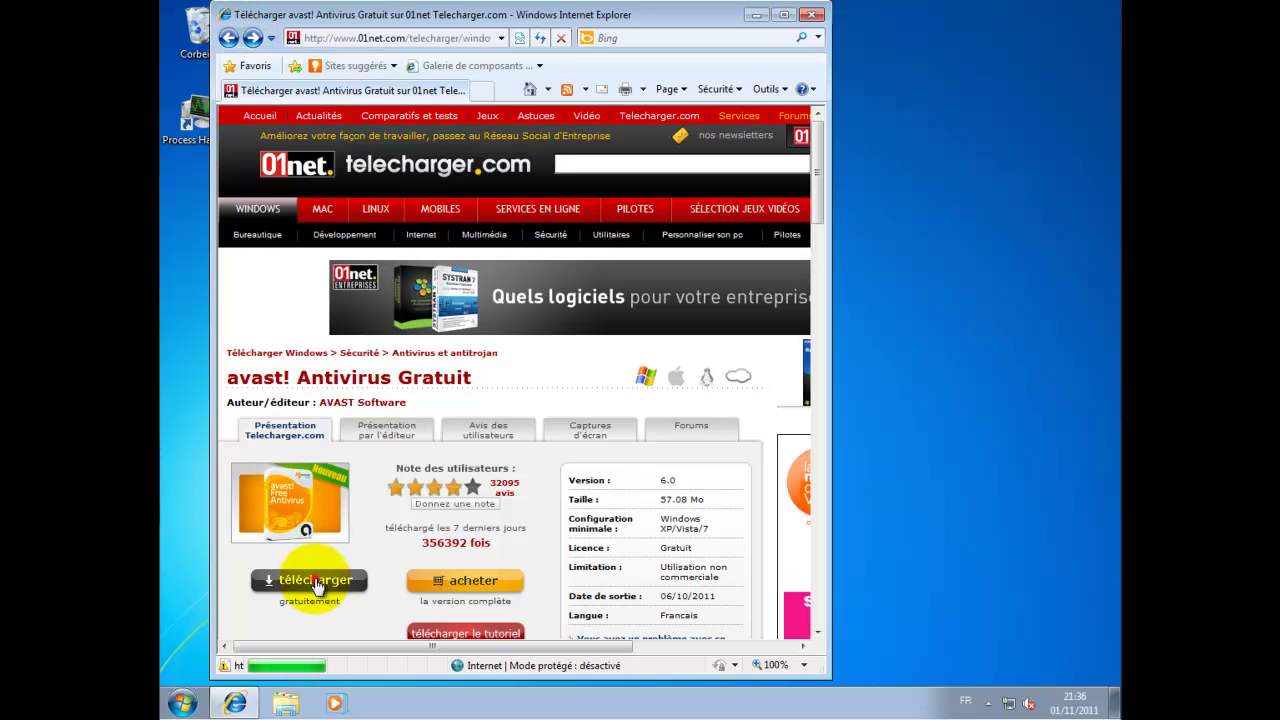
Start the free avast! Antivirus Gratuit download, accept the BFM Business offer, and close the extra window it opens
click(317, 584)
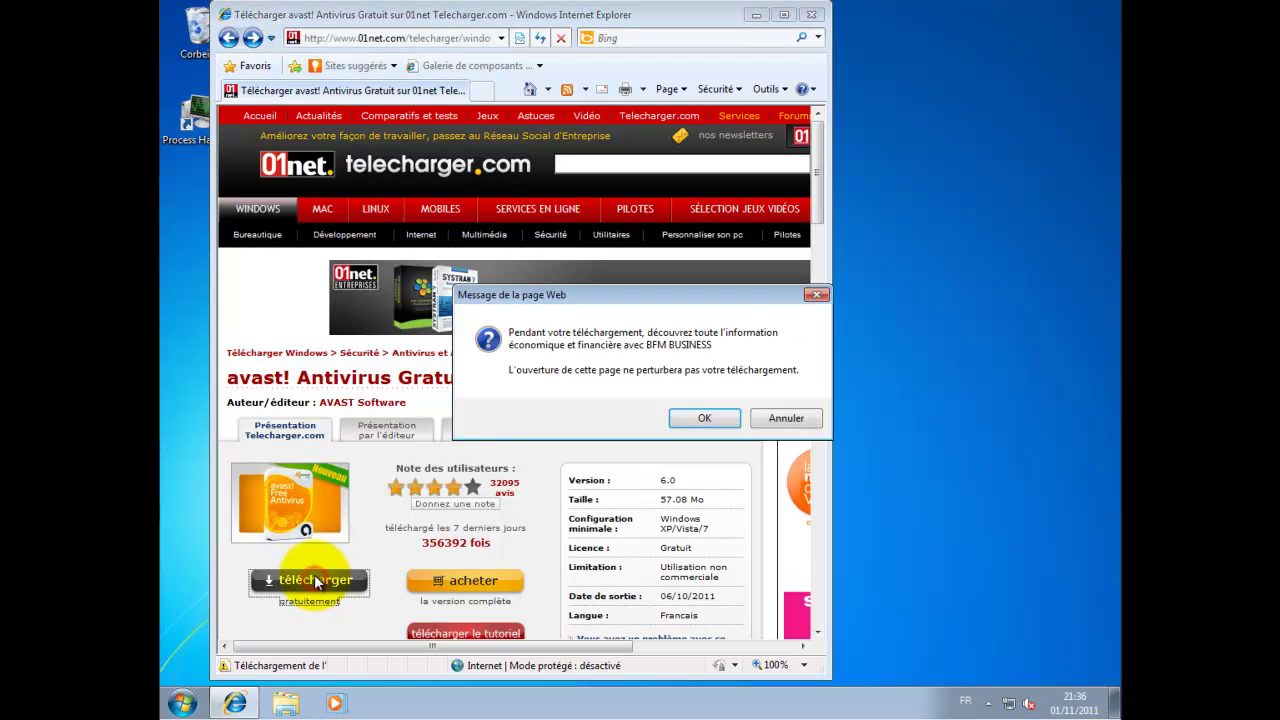
click(705, 418)
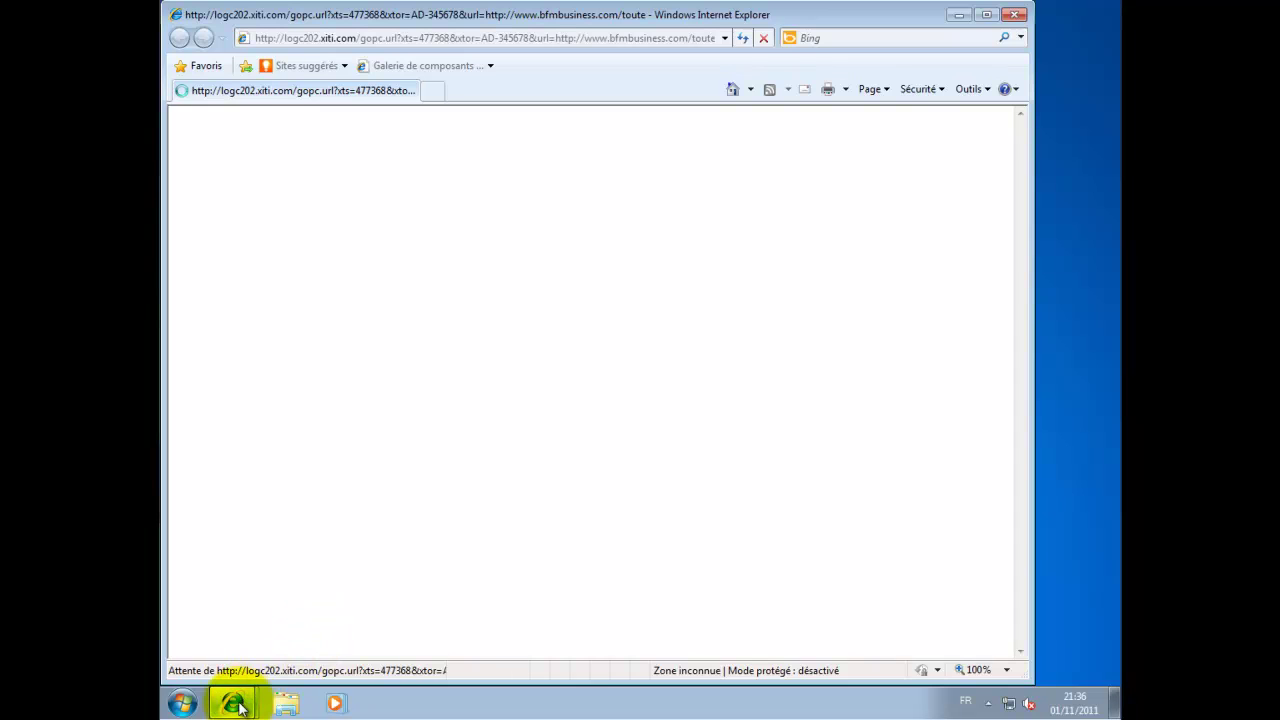
mouse_move(238, 706)
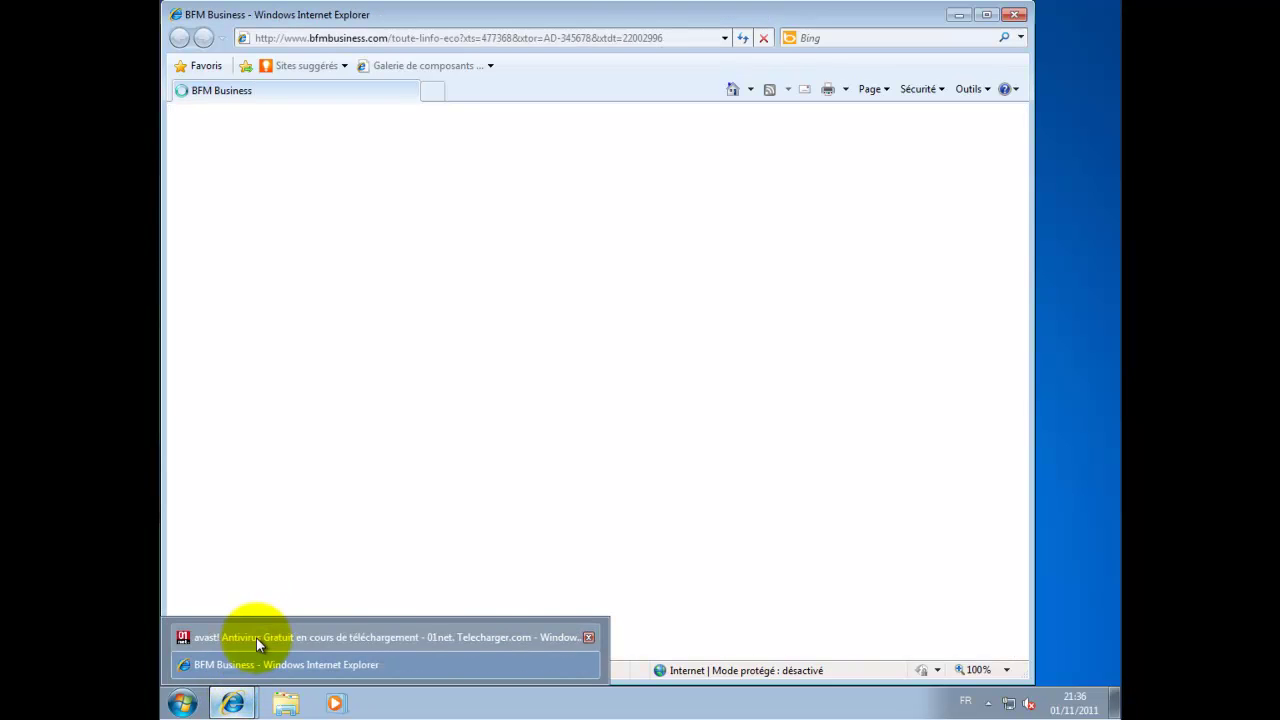
click(256, 666)
mouse_move(236, 706)
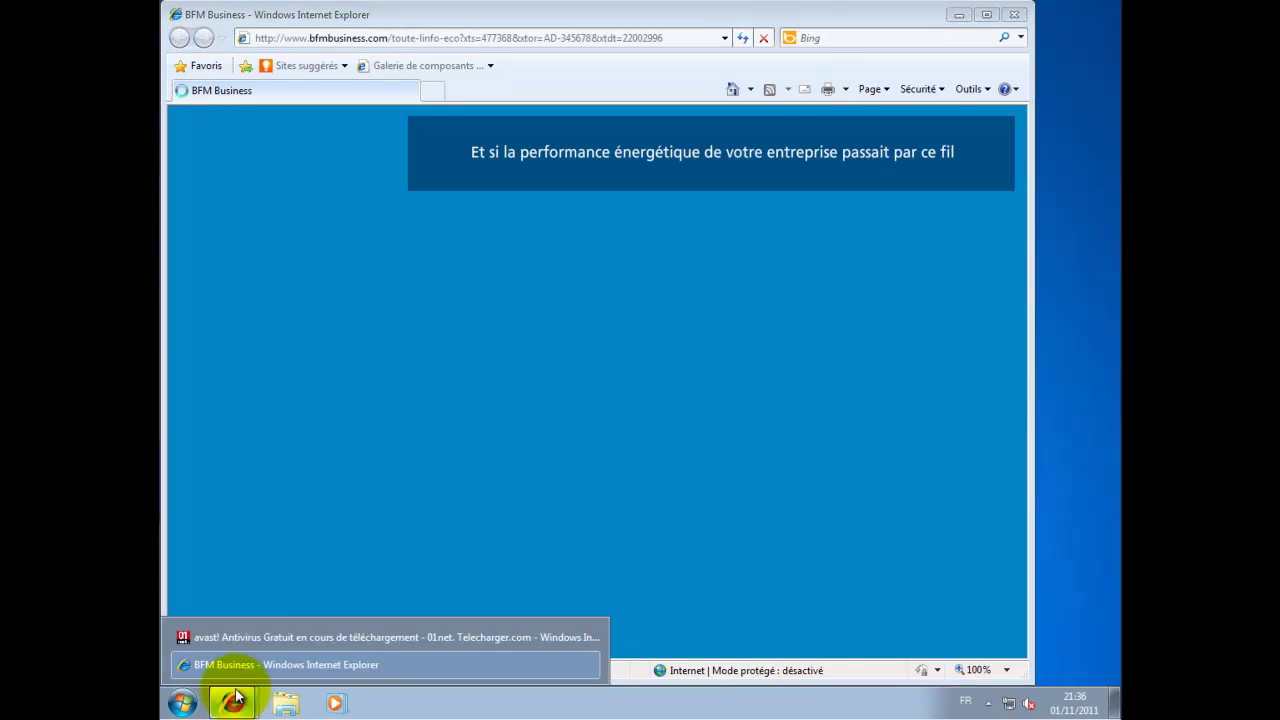
click(236, 630)
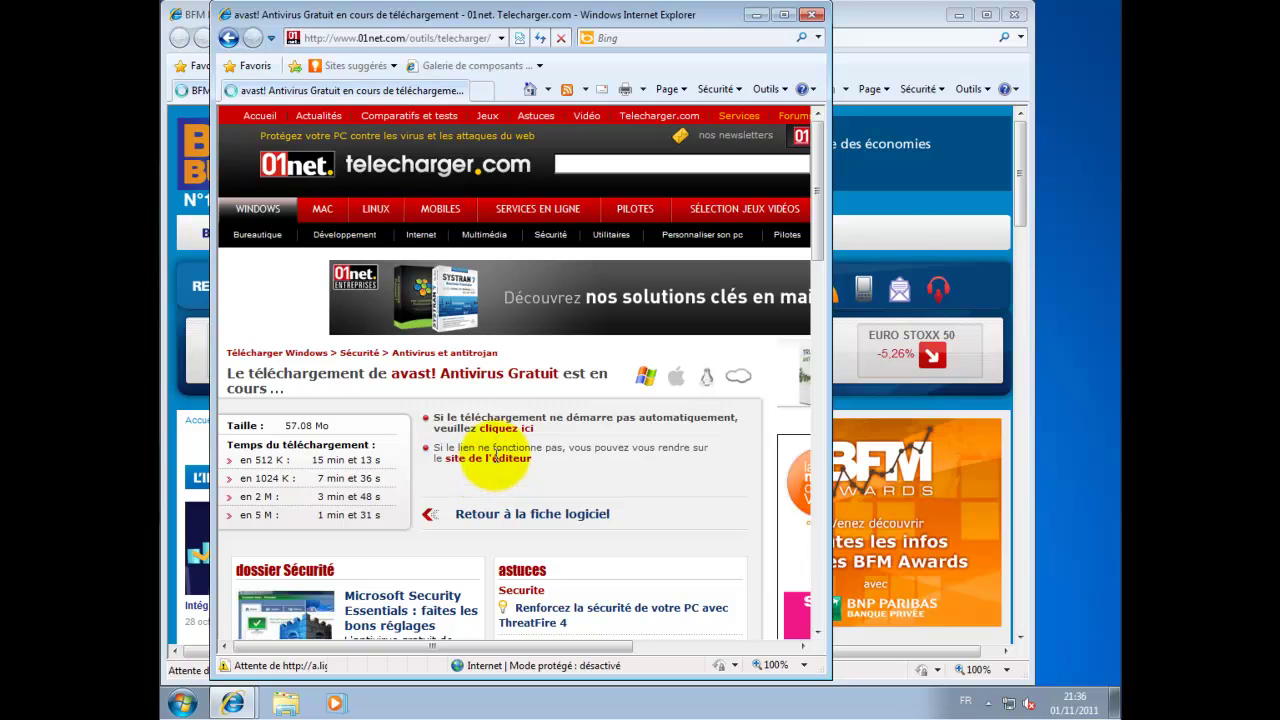
click(1014, 14)
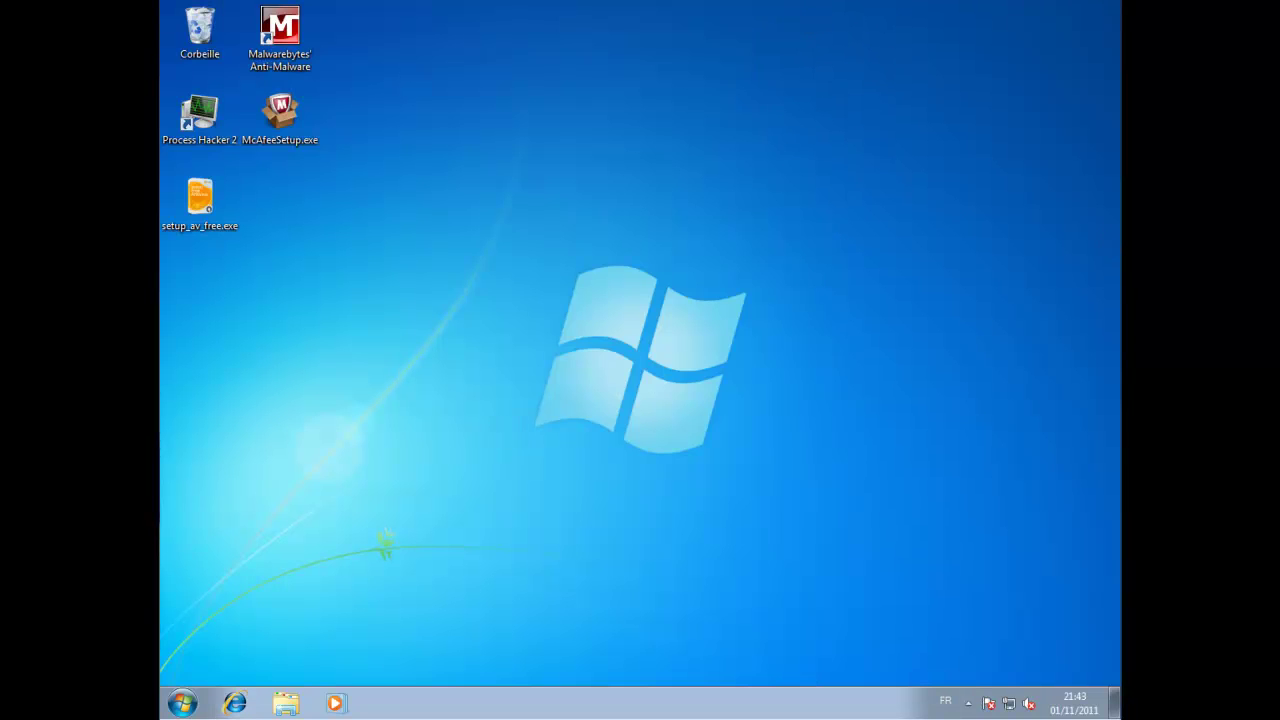
Launch the setup_av_free.exe installer from the desktop
double_click(200, 198)
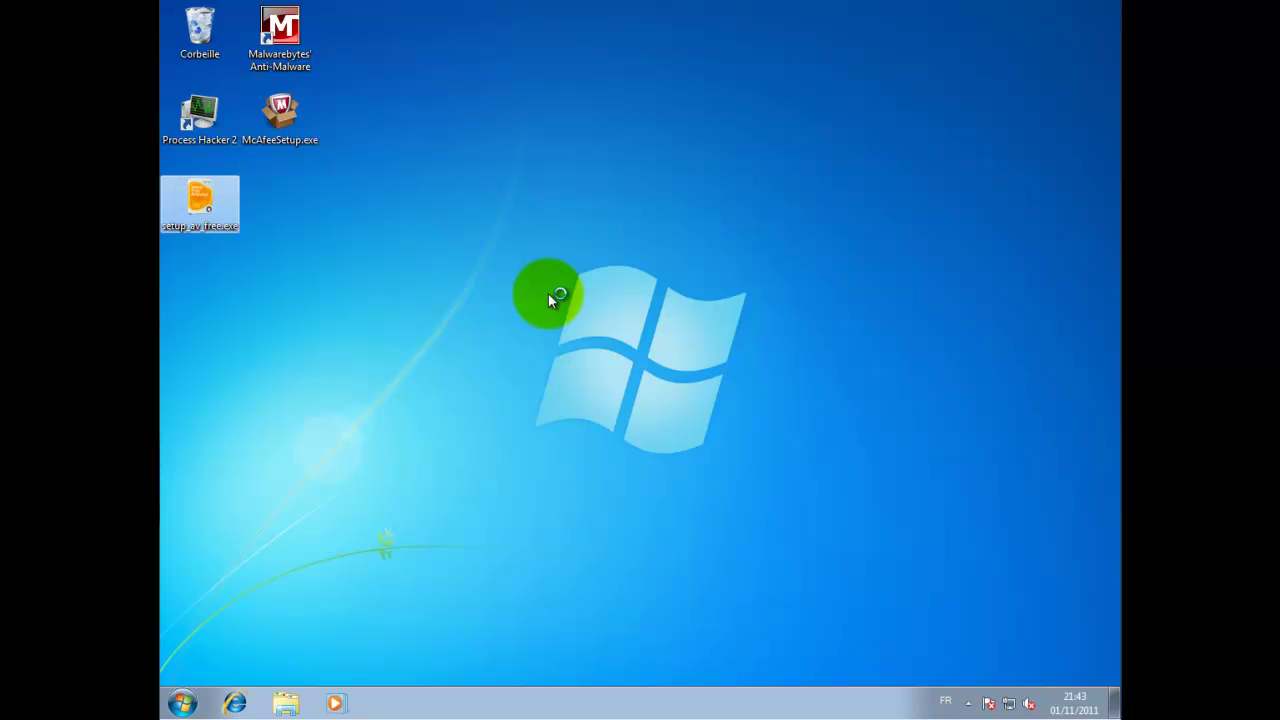
click(709, 368)
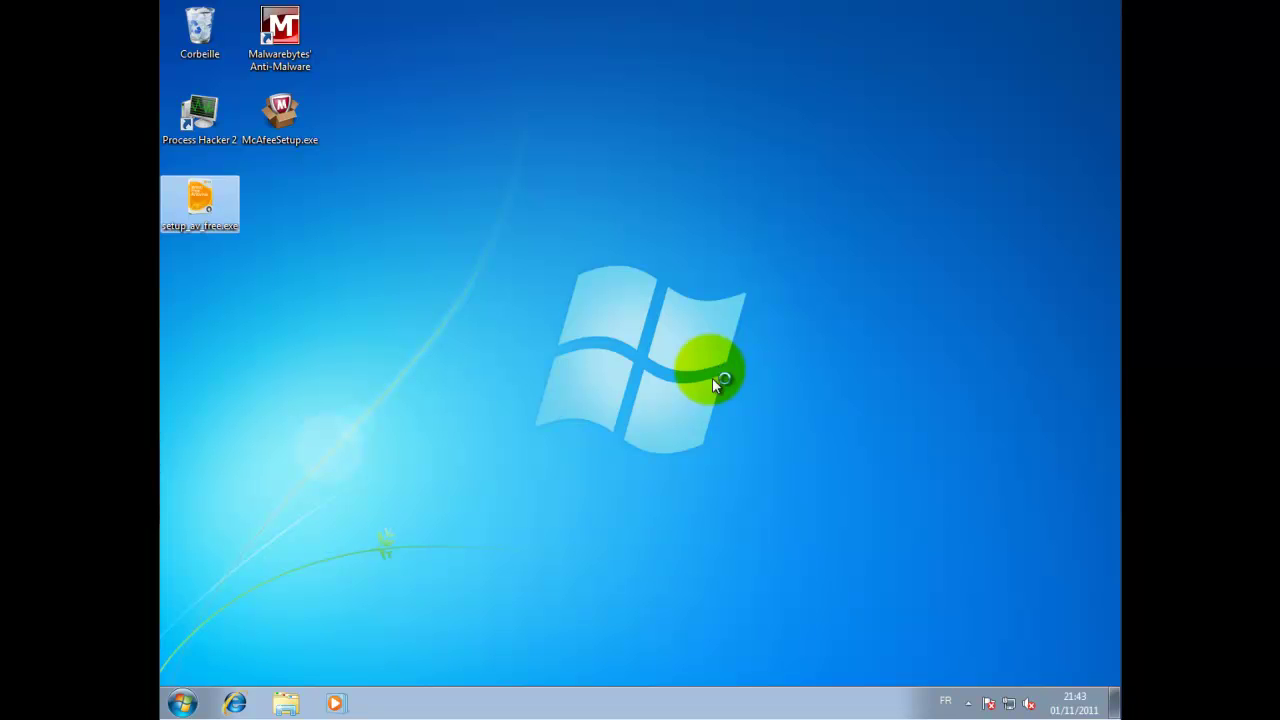
Permanently delete McAfeeSetup.exe from the desktop
double_click(293, 111)
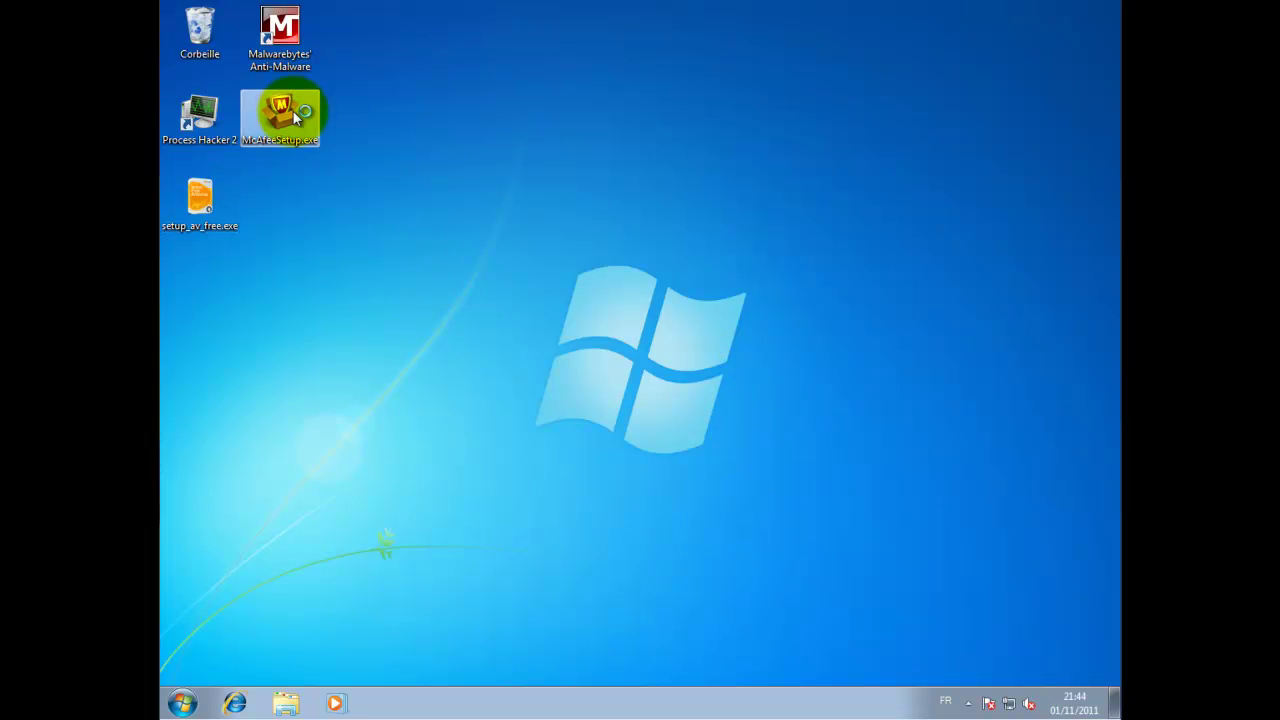
key(shift+Delete)
key(Return)
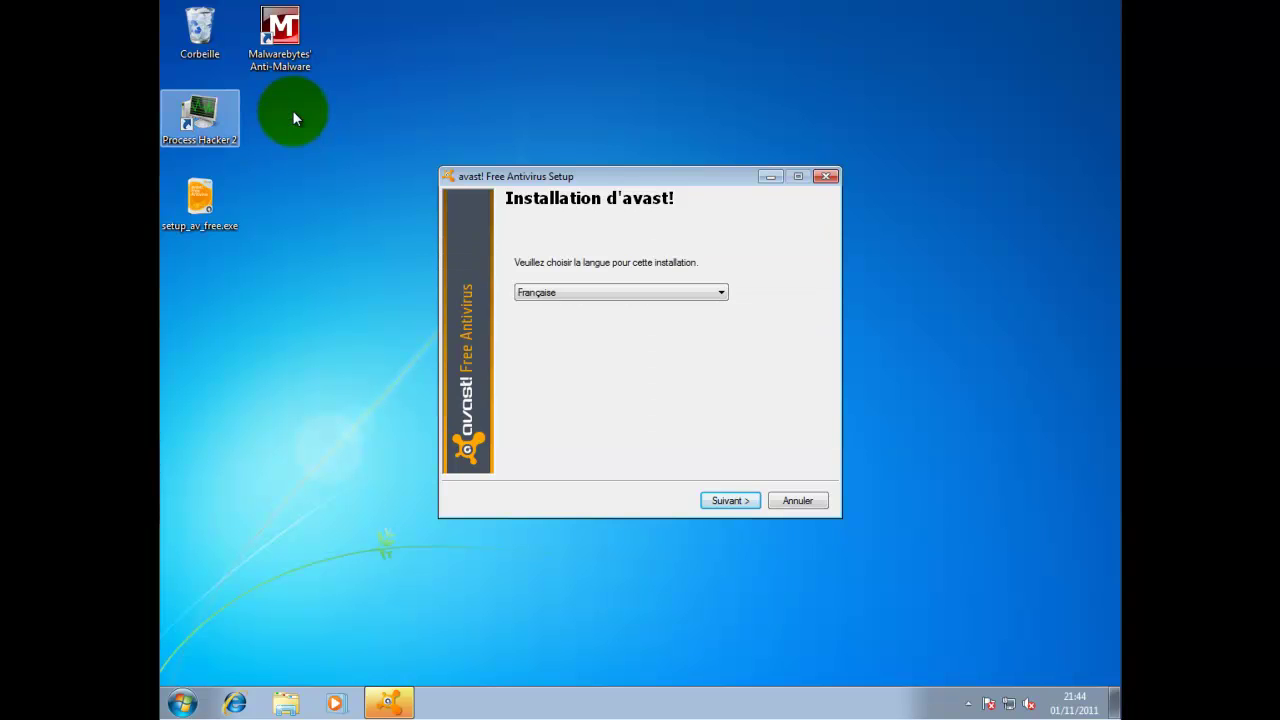
Install avast! in French with community participation enabled and no custom installation, and close the welcome window
click(672, 537)
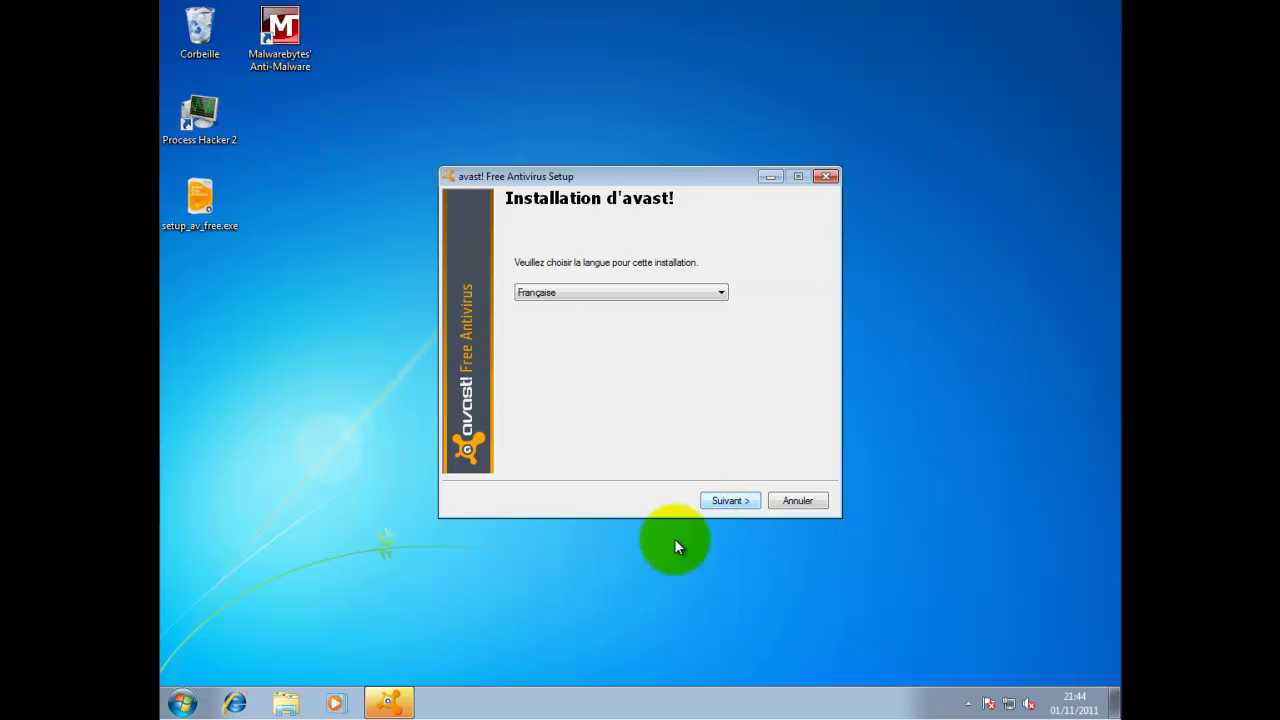
click(713, 503)
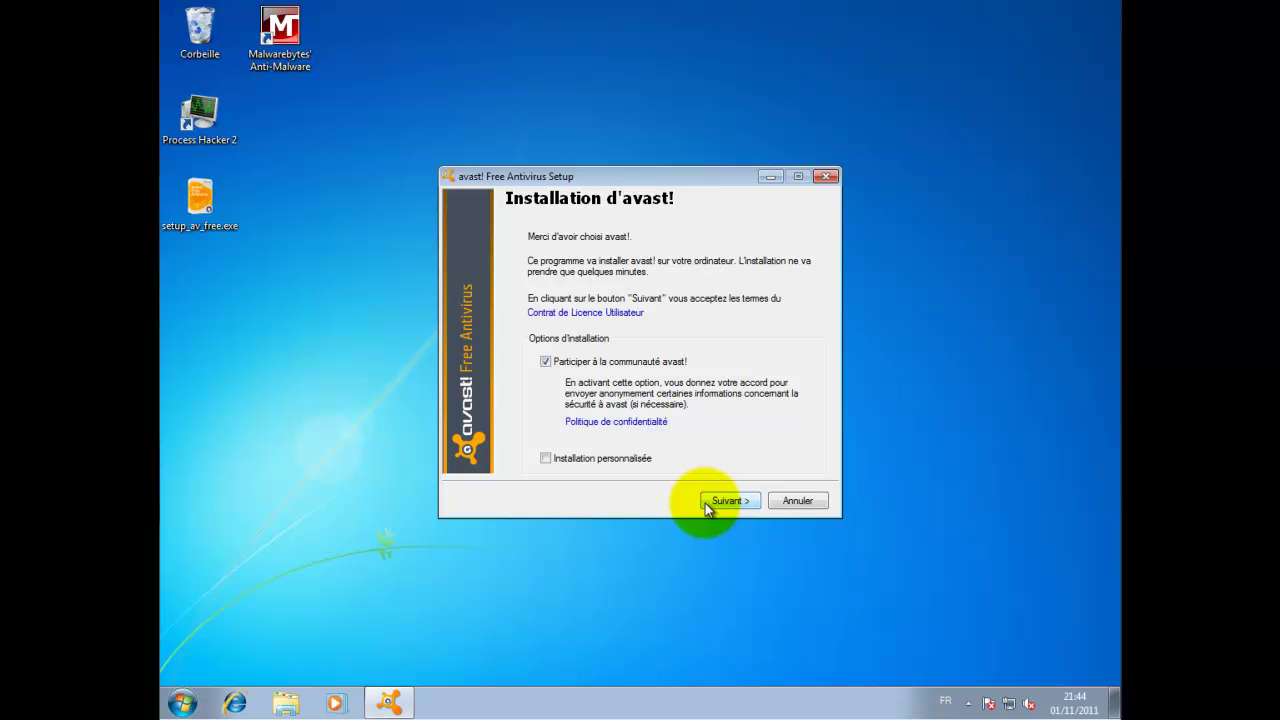
click(706, 506)
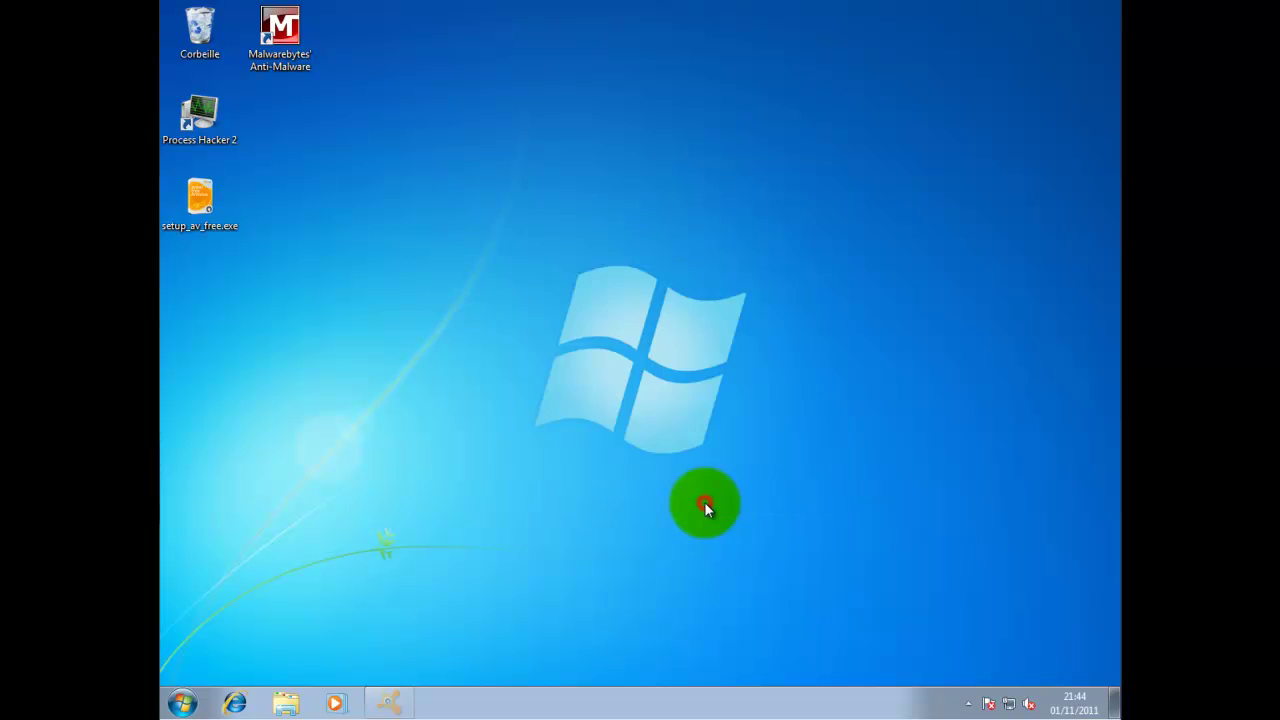
click(514, 421)
click(743, 496)
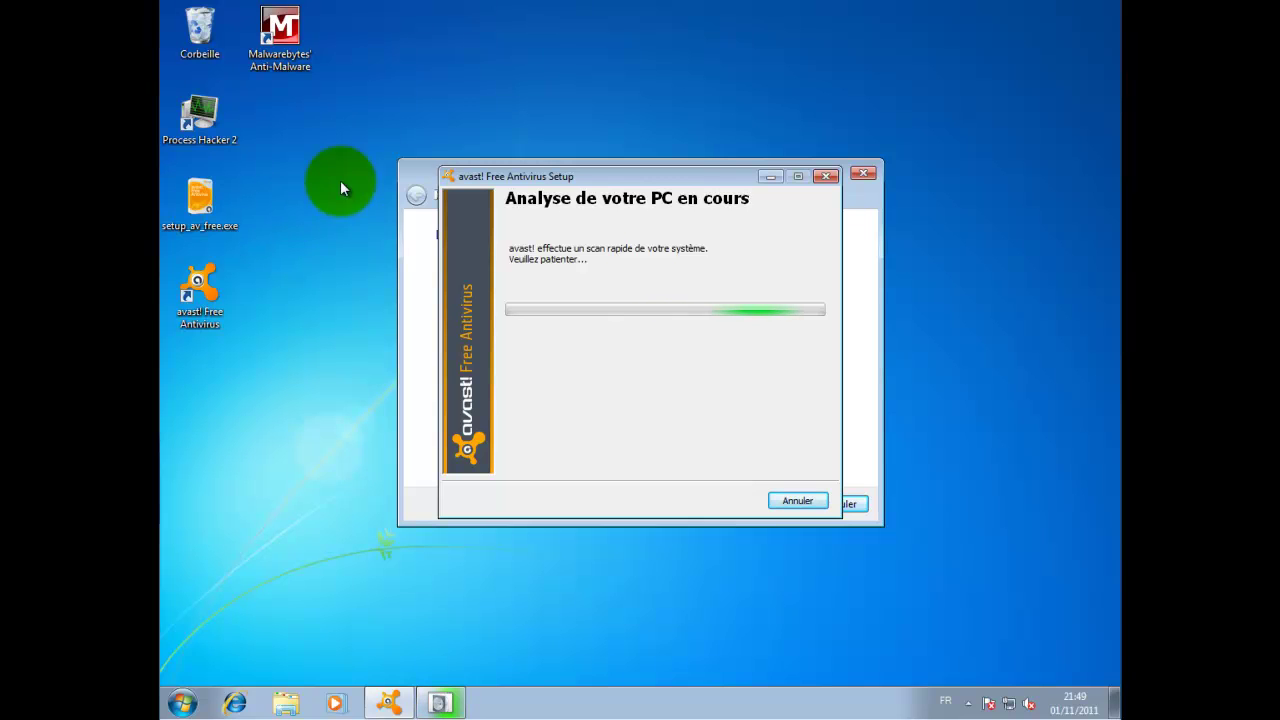
click(416, 168)
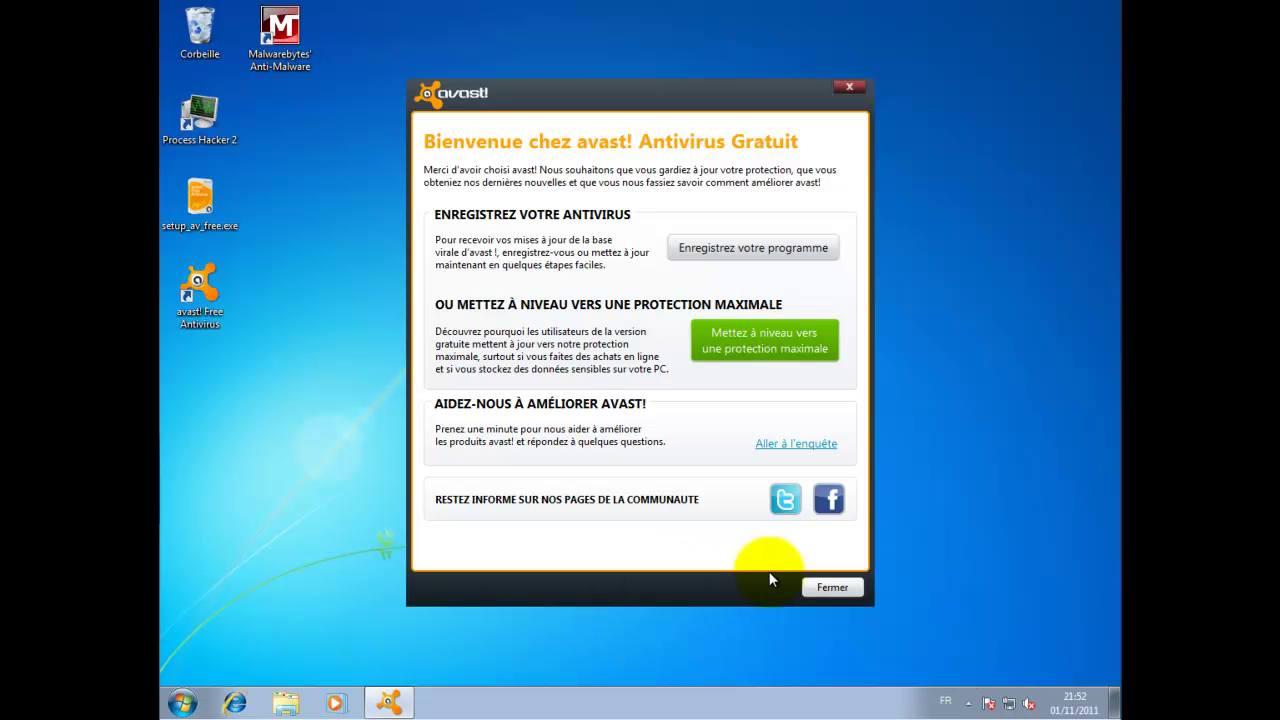
click(830, 586)
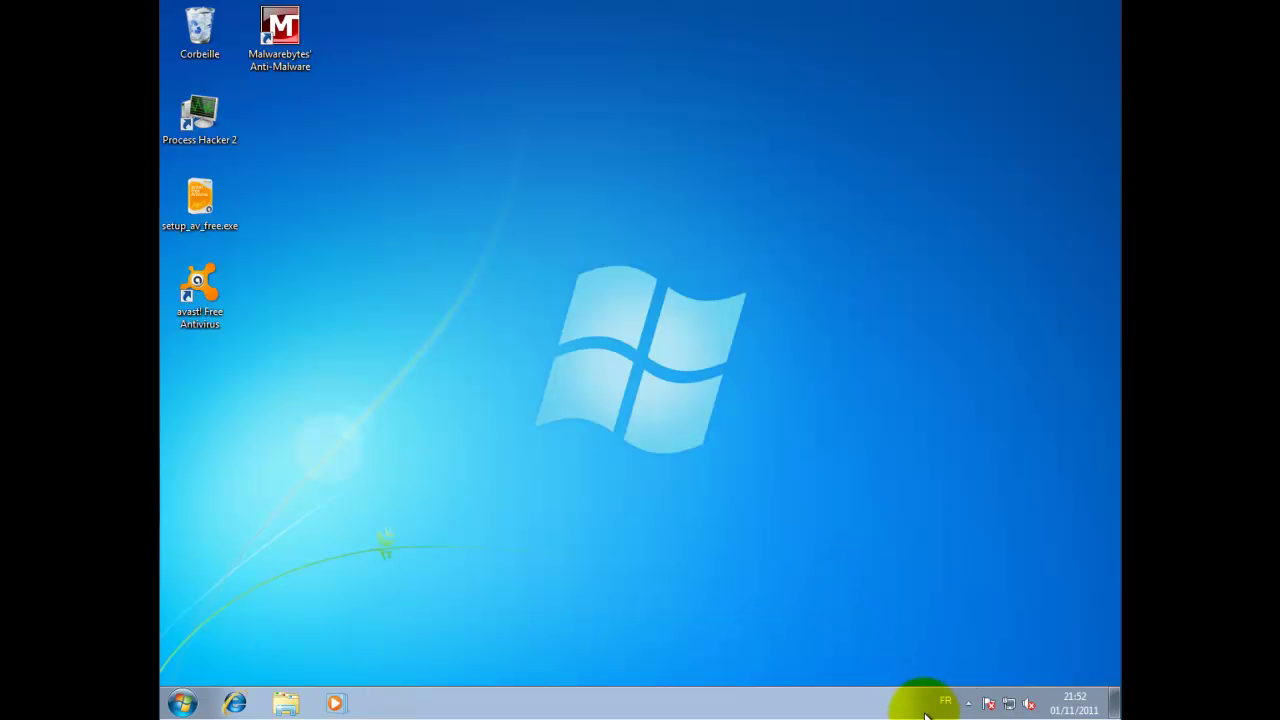
Move the avast! icon out of the hidden icons into the visible notification area
click(968, 703)
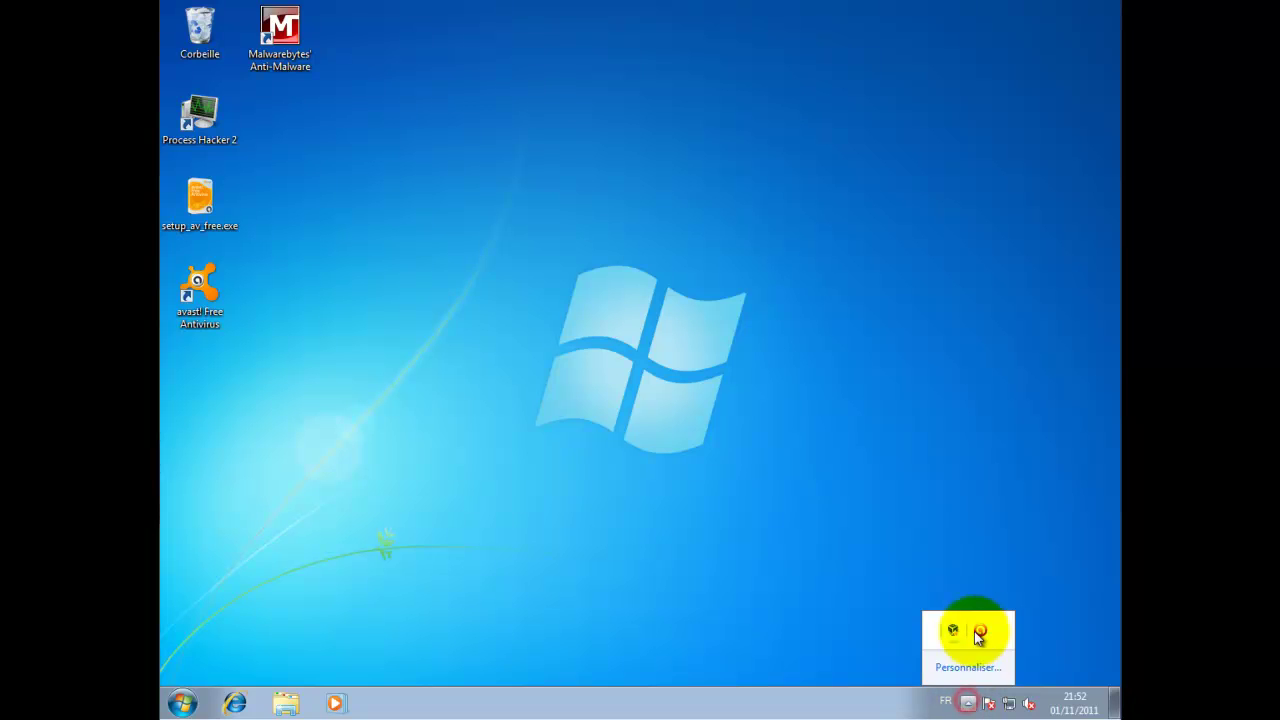
drag(1003, 678, 1020, 704)
Open avast! and start updating its engine and VPS virus database
click(1010, 704)
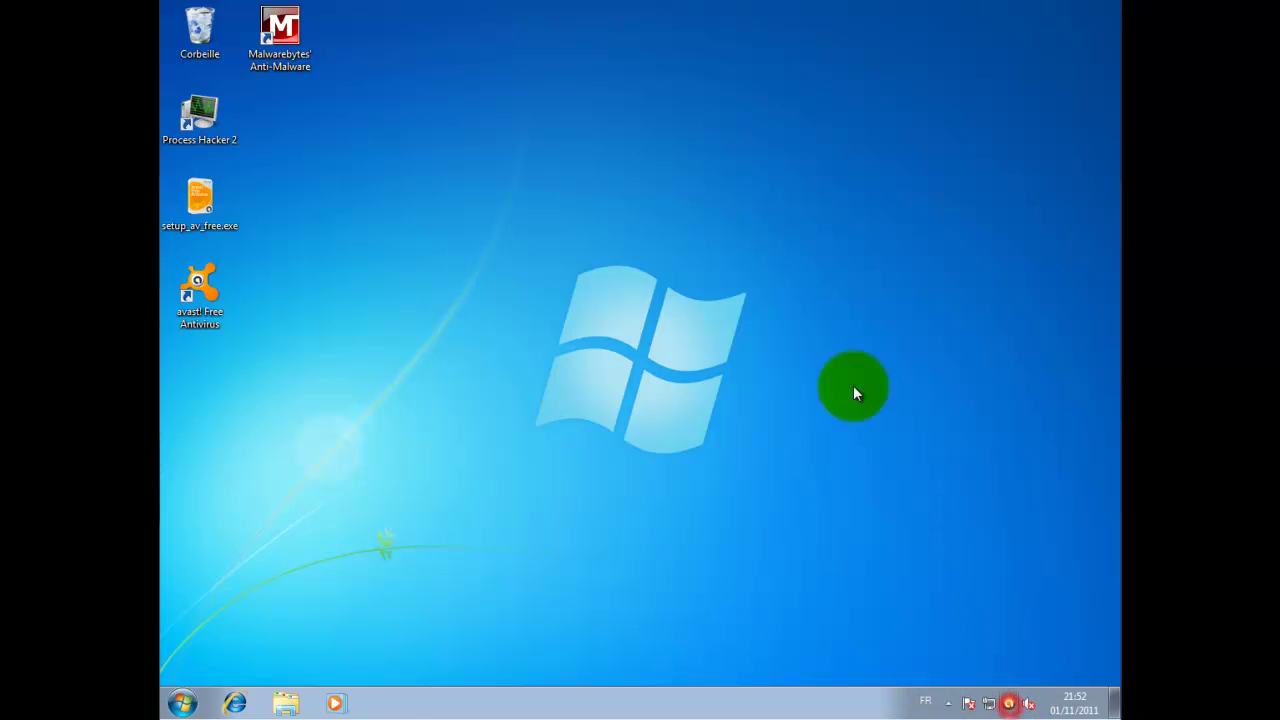
click(312, 401)
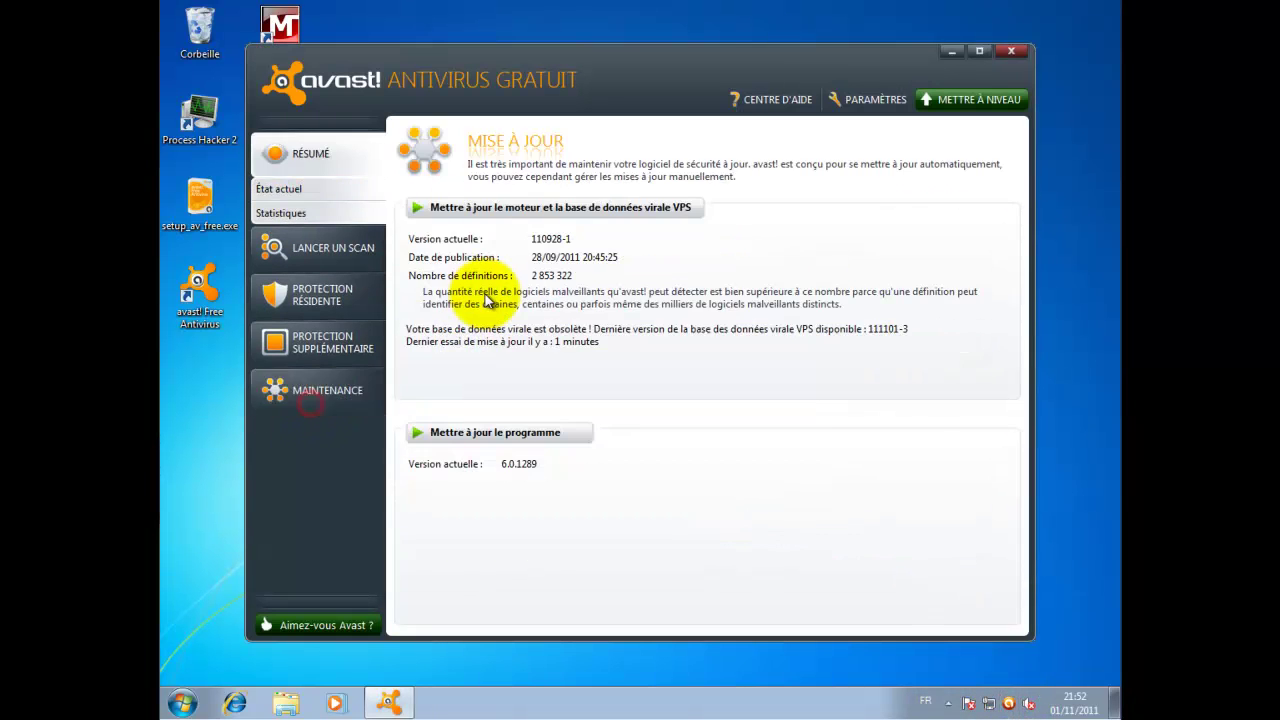
click(550, 206)
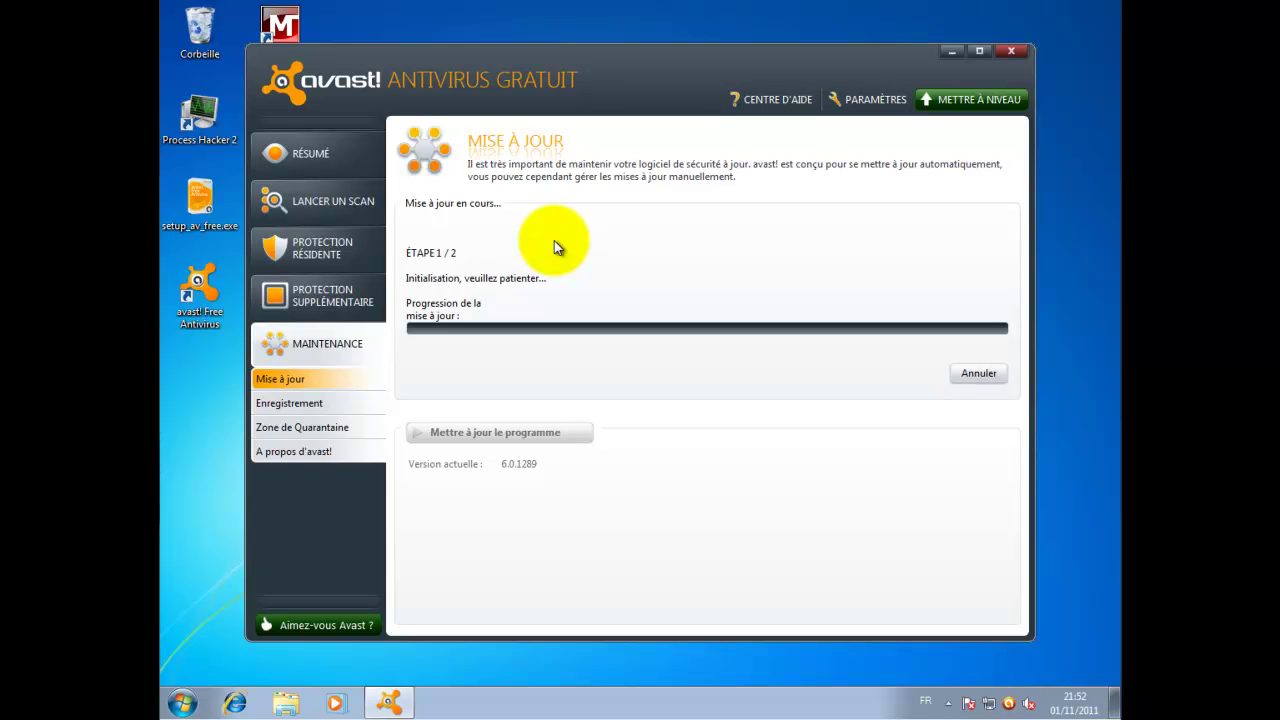
View the current protection status in the avast! summary with its full details expanded
click(327, 165)
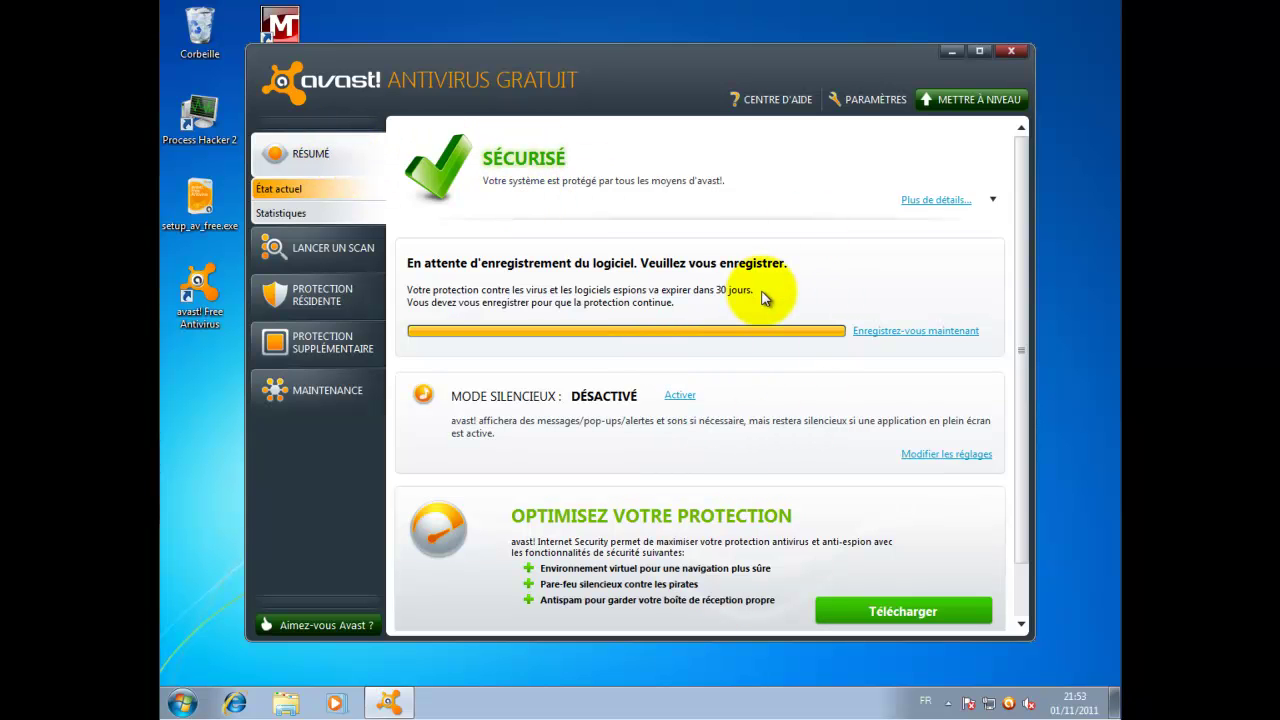
click(940, 200)
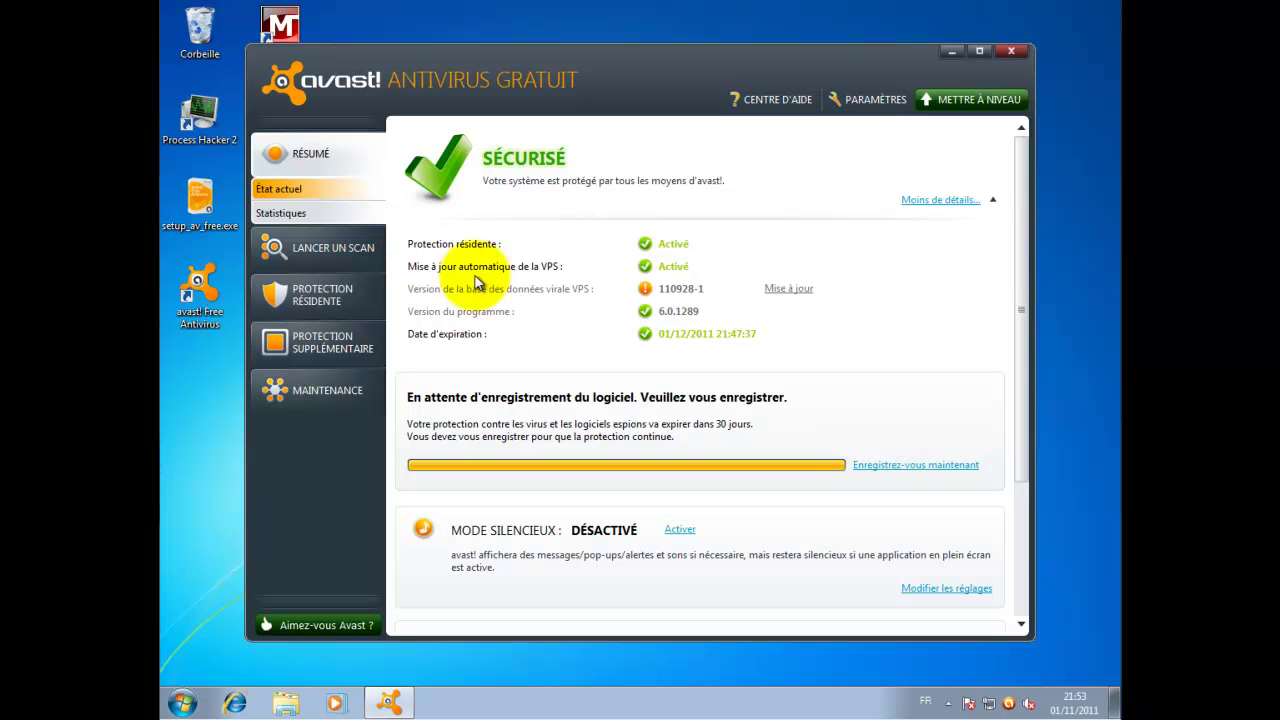
Examine avast!'s main, update, popup, quarantine, alert, exclusion and password settings
click(873, 101)
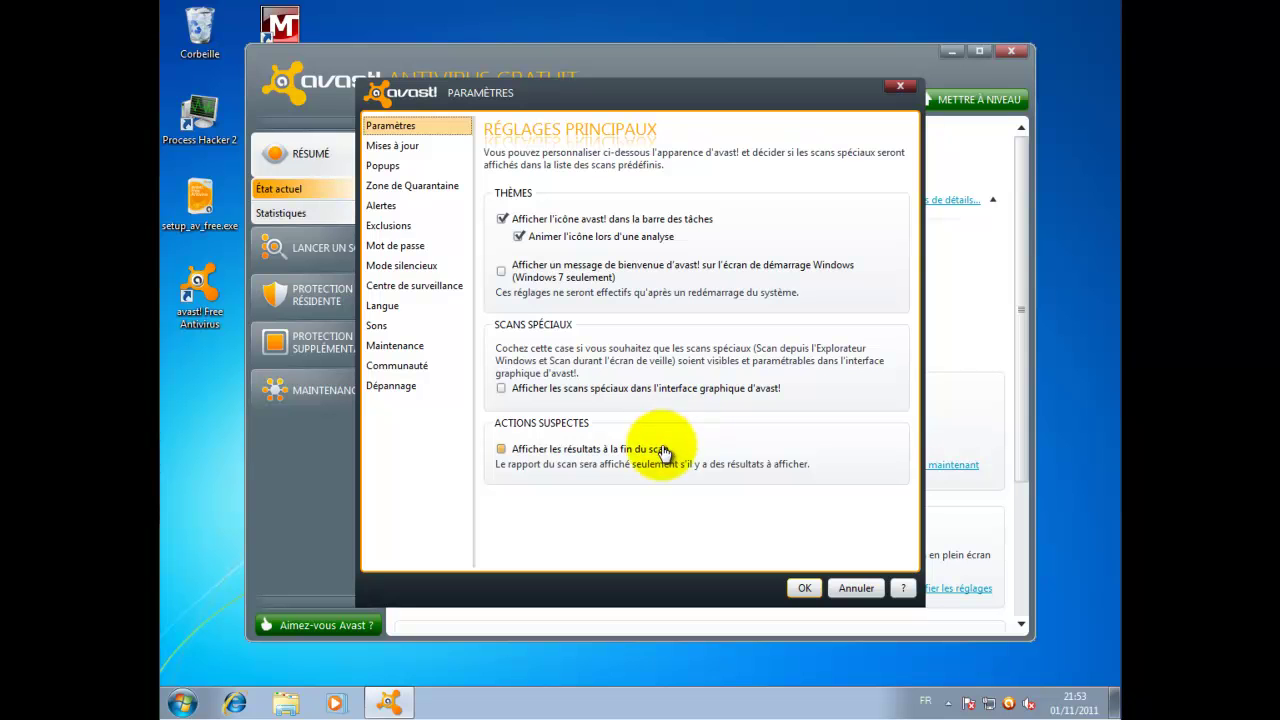
click(420, 149)
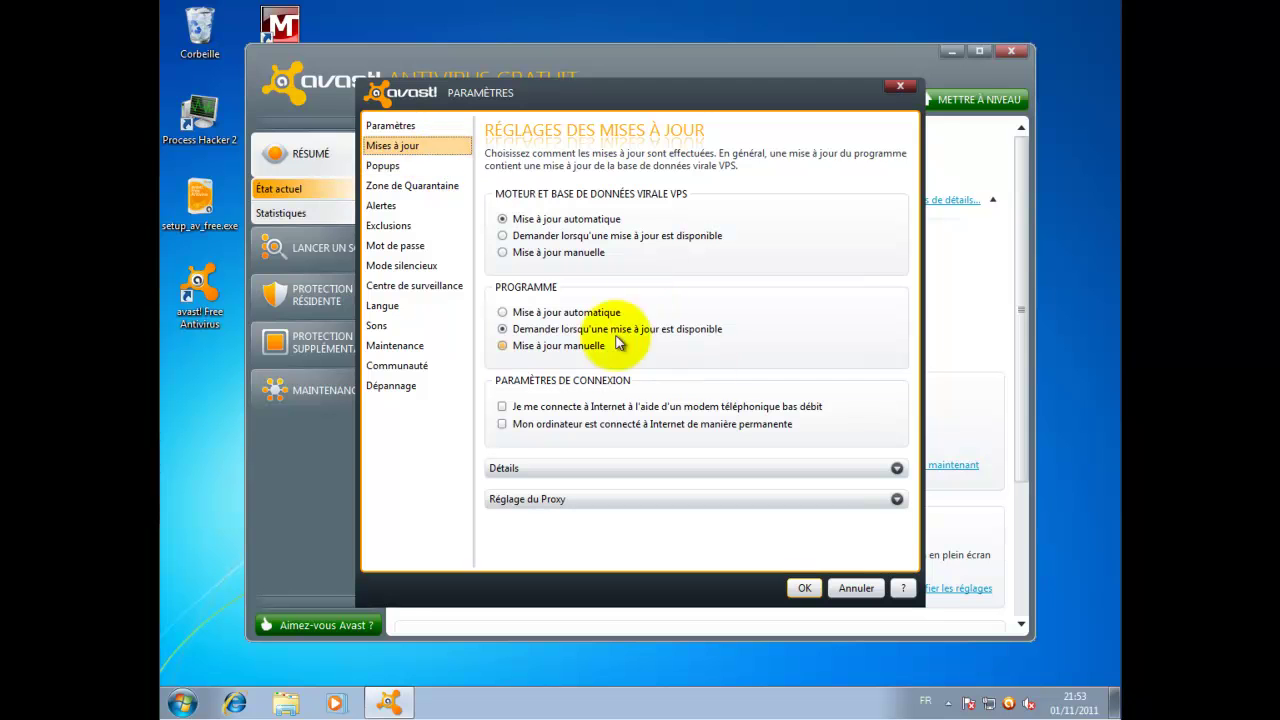
click(436, 167)
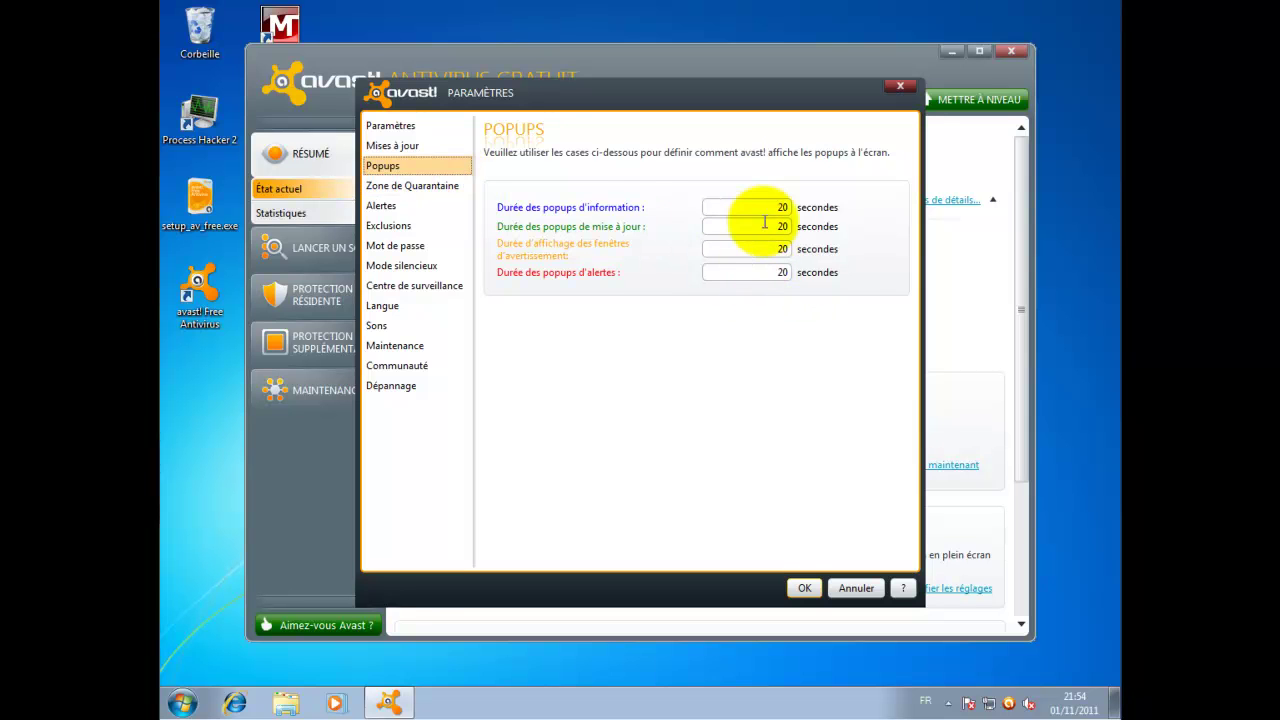
click(443, 194)
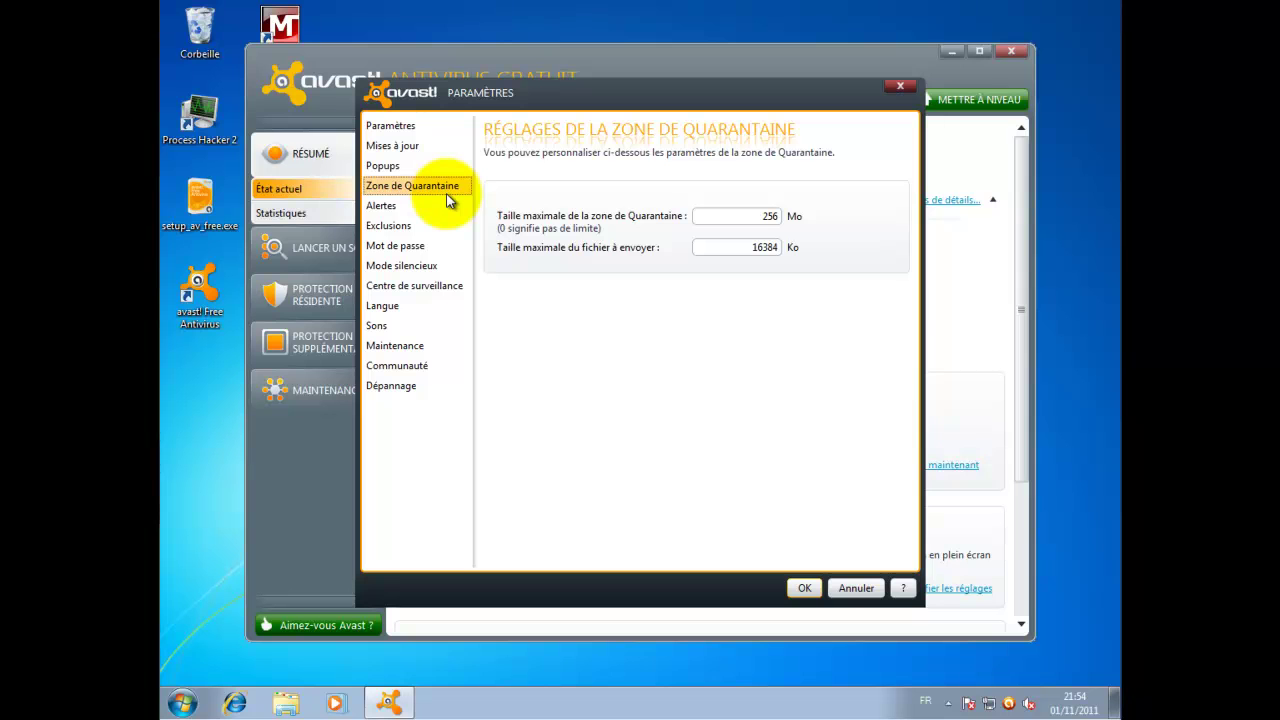
click(435, 214)
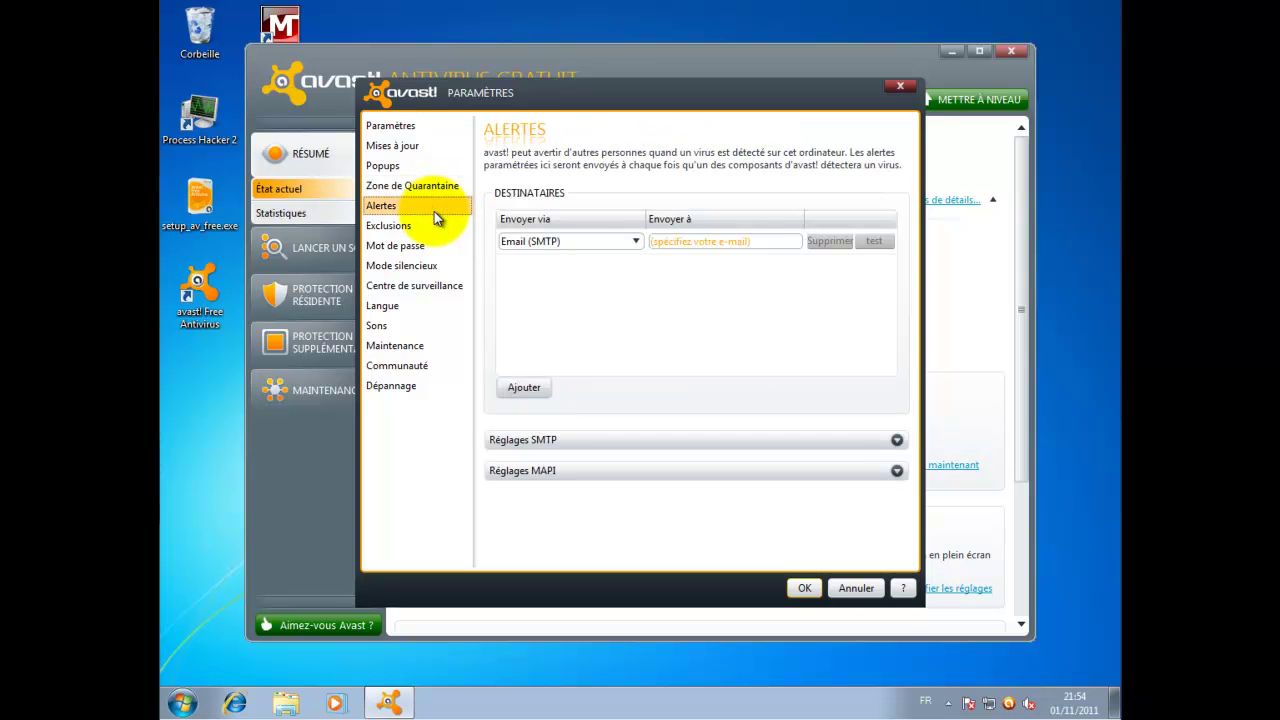
click(431, 226)
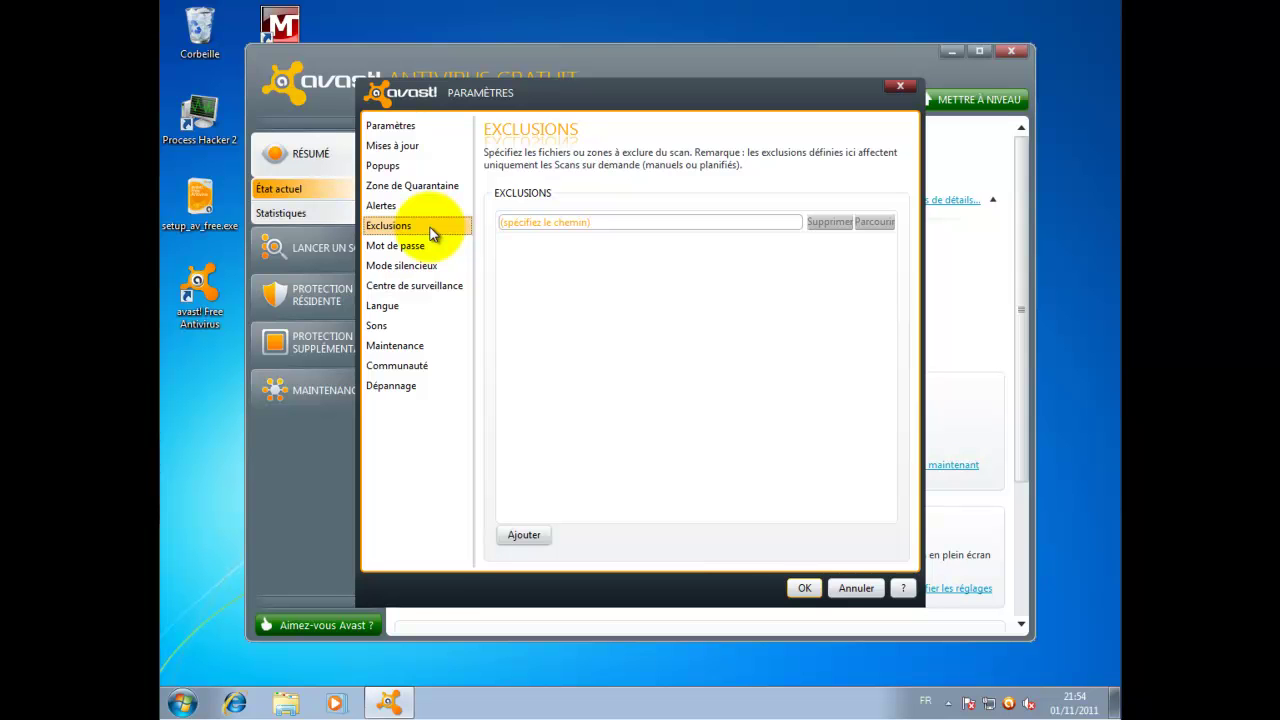
click(431, 246)
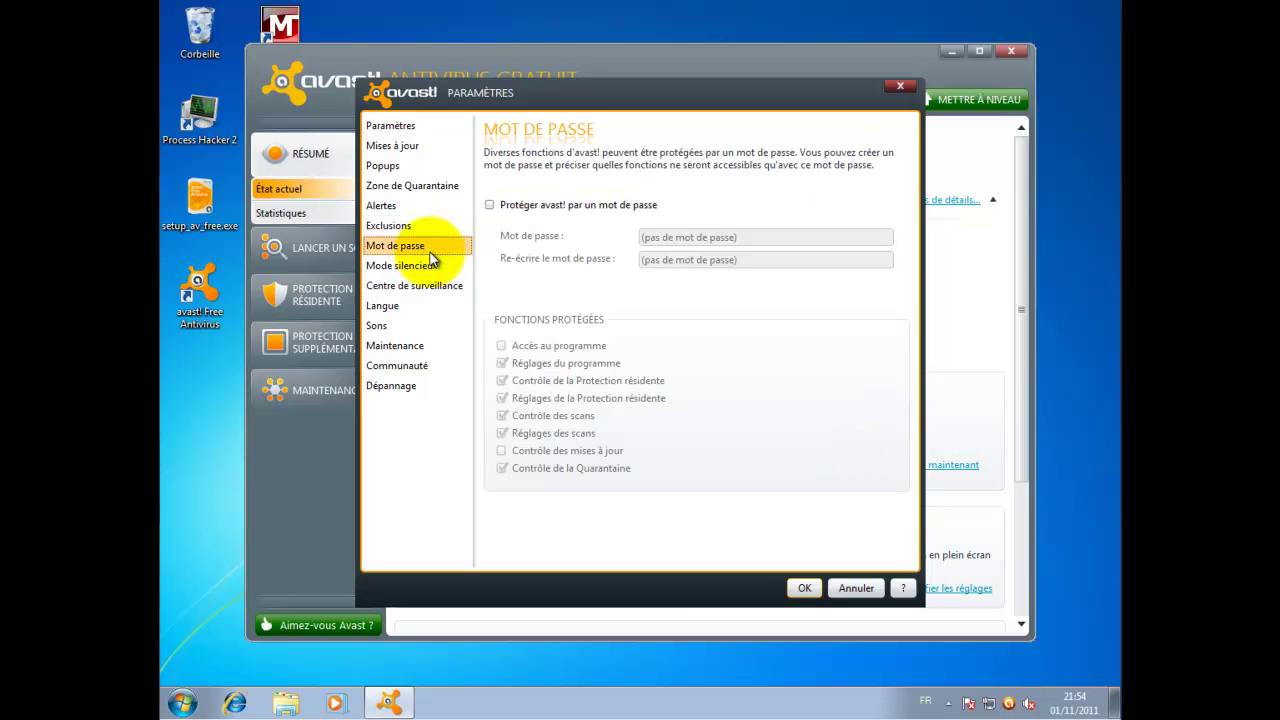
Examine the silent mode, monitoring centre, maintenance, community and troubleshooting settings, cancel the dialog, and check the update progress
click(431, 265)
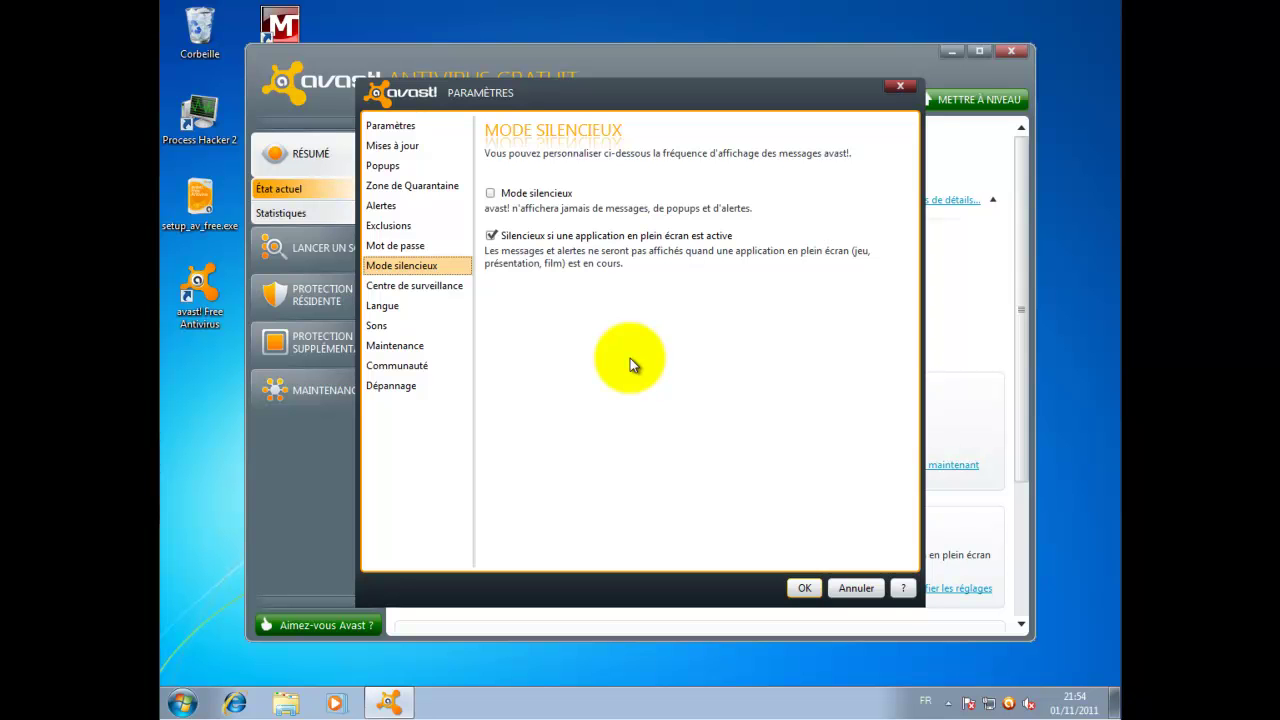
click(448, 287)
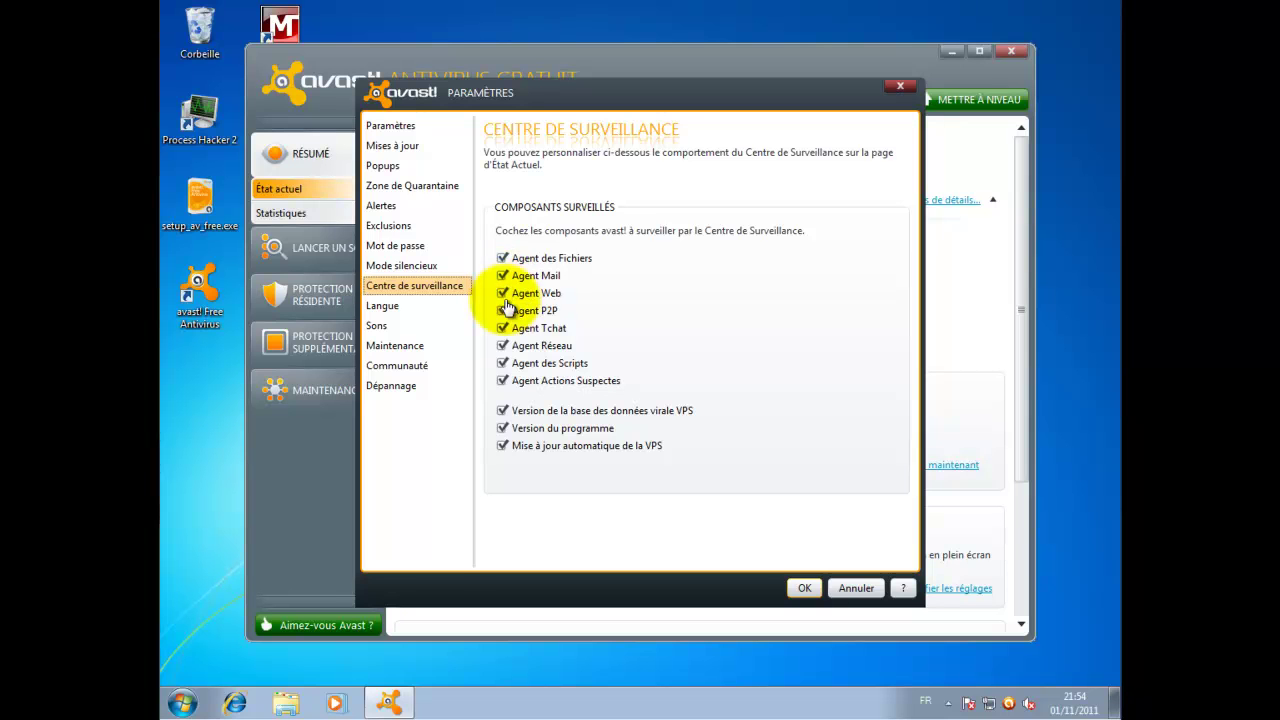
click(423, 345)
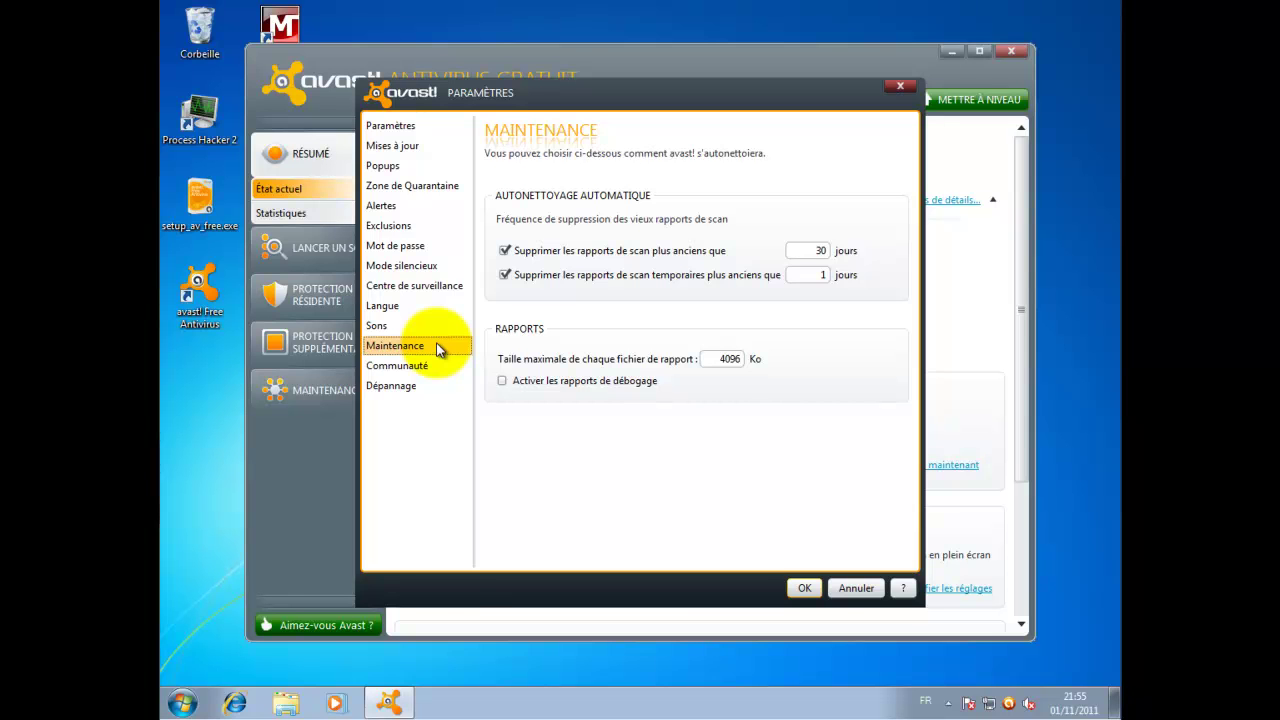
click(436, 362)
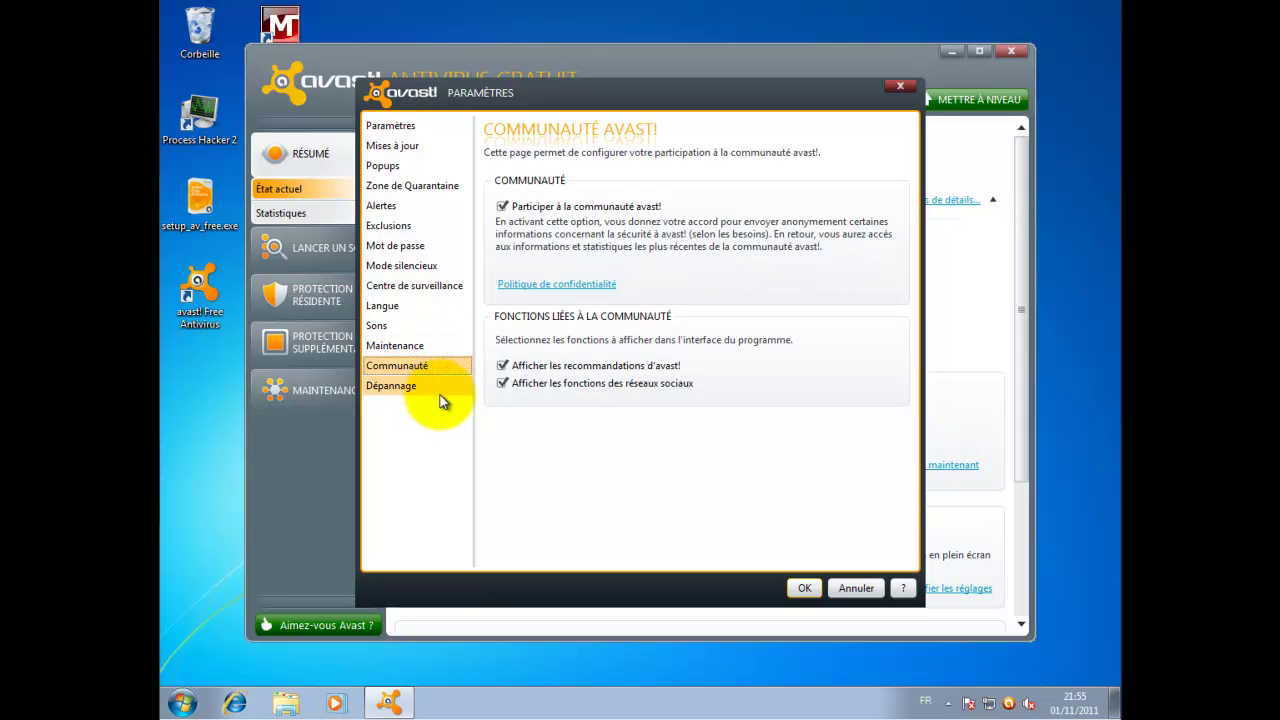
click(420, 390)
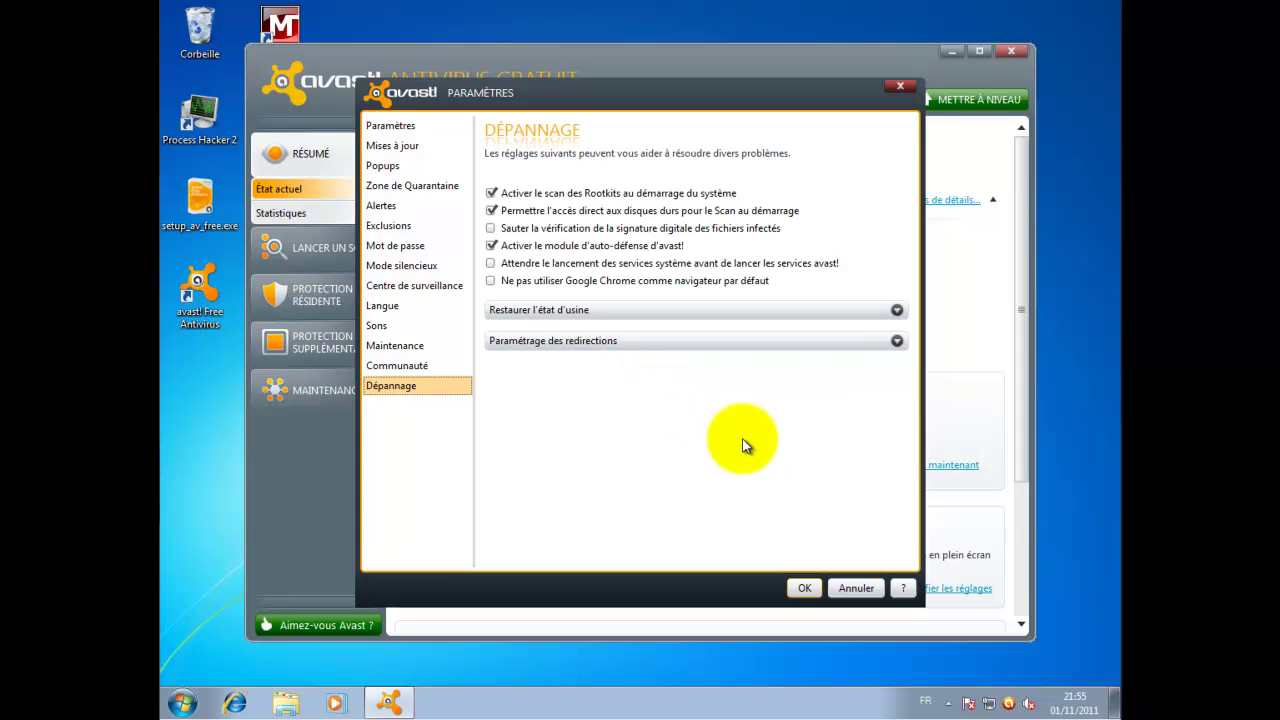
click(846, 592)
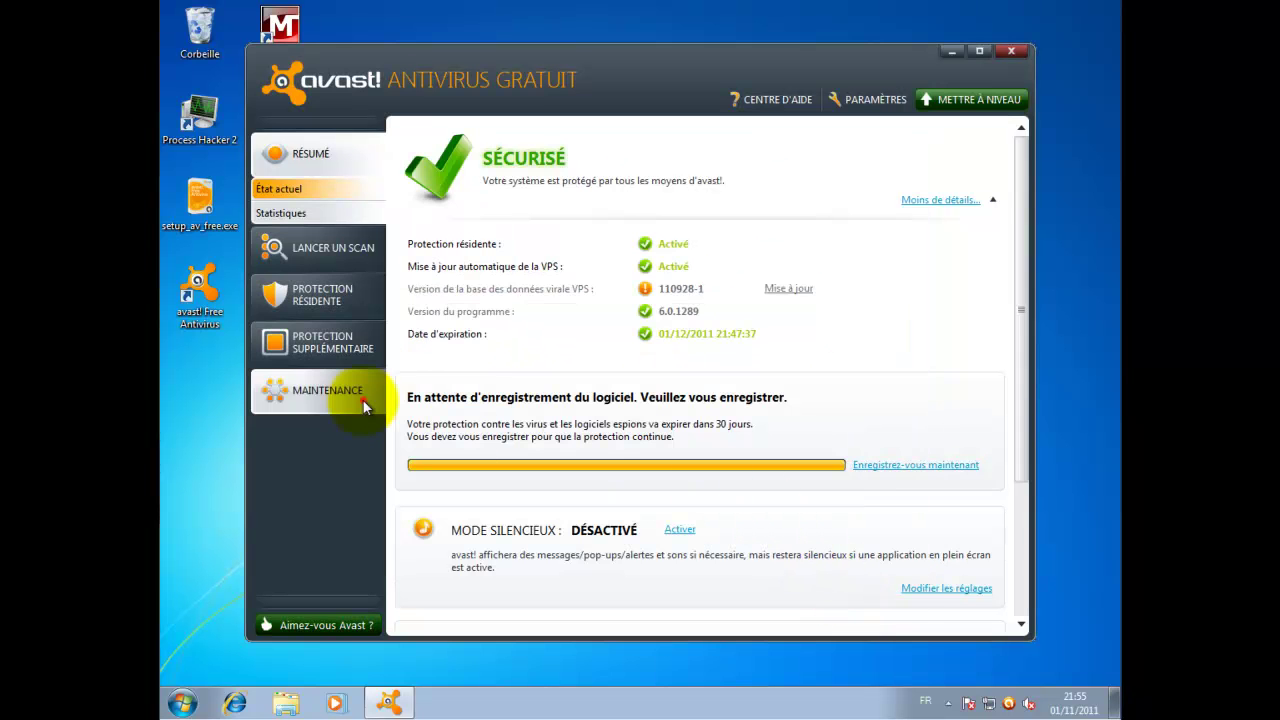
click(363, 400)
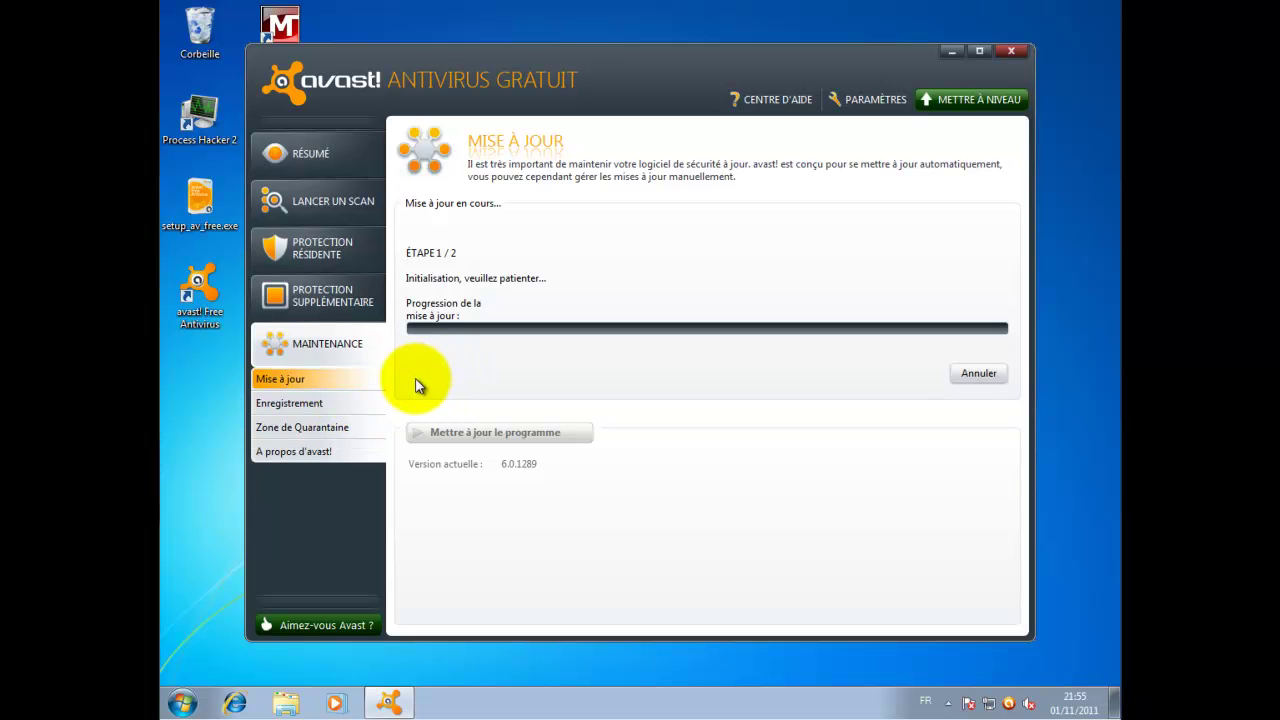
Examine the Agent des Fichiers expert settings for execution, opening, writing and insertion scans, AutoSandbox and advanced options
click(329, 268)
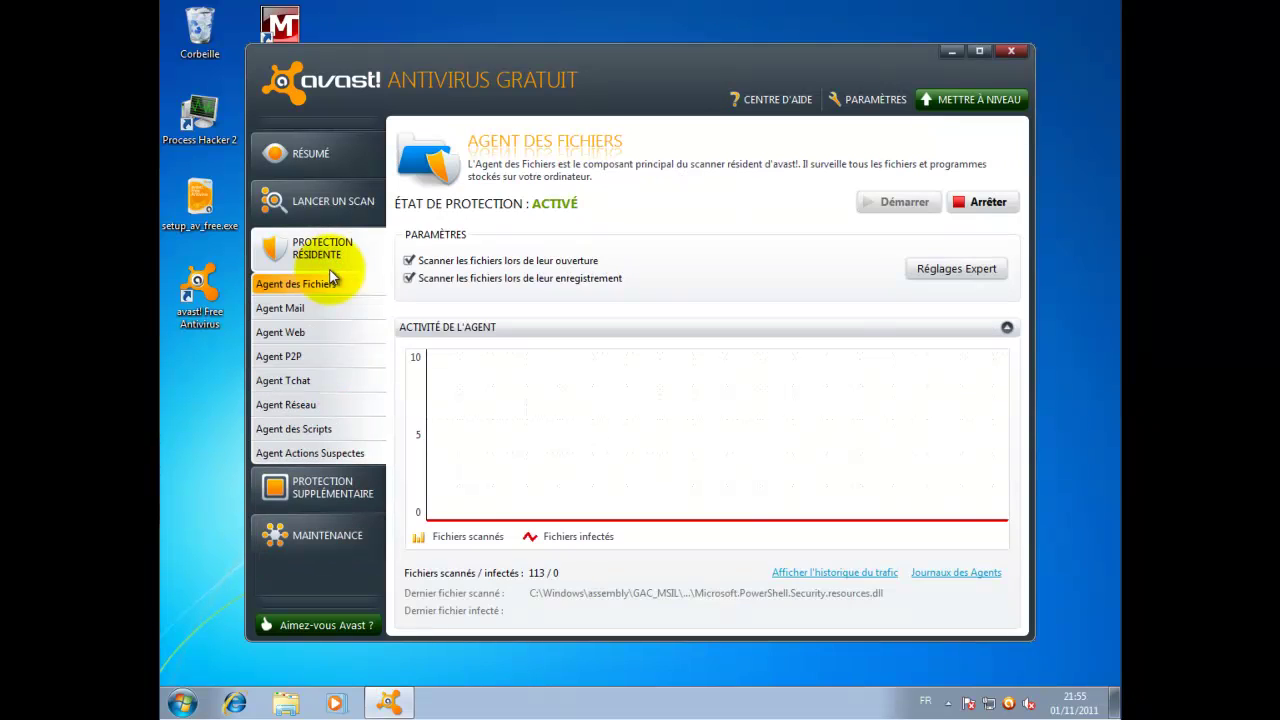
click(933, 274)
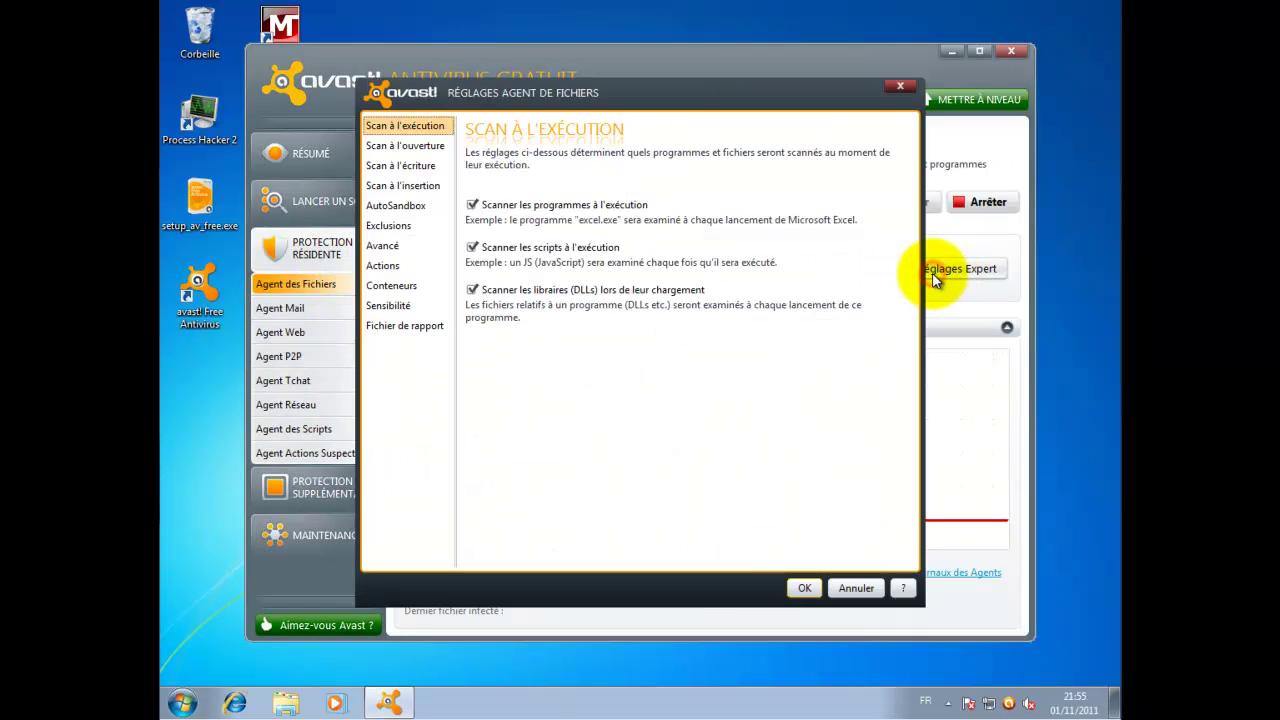
click(405, 145)
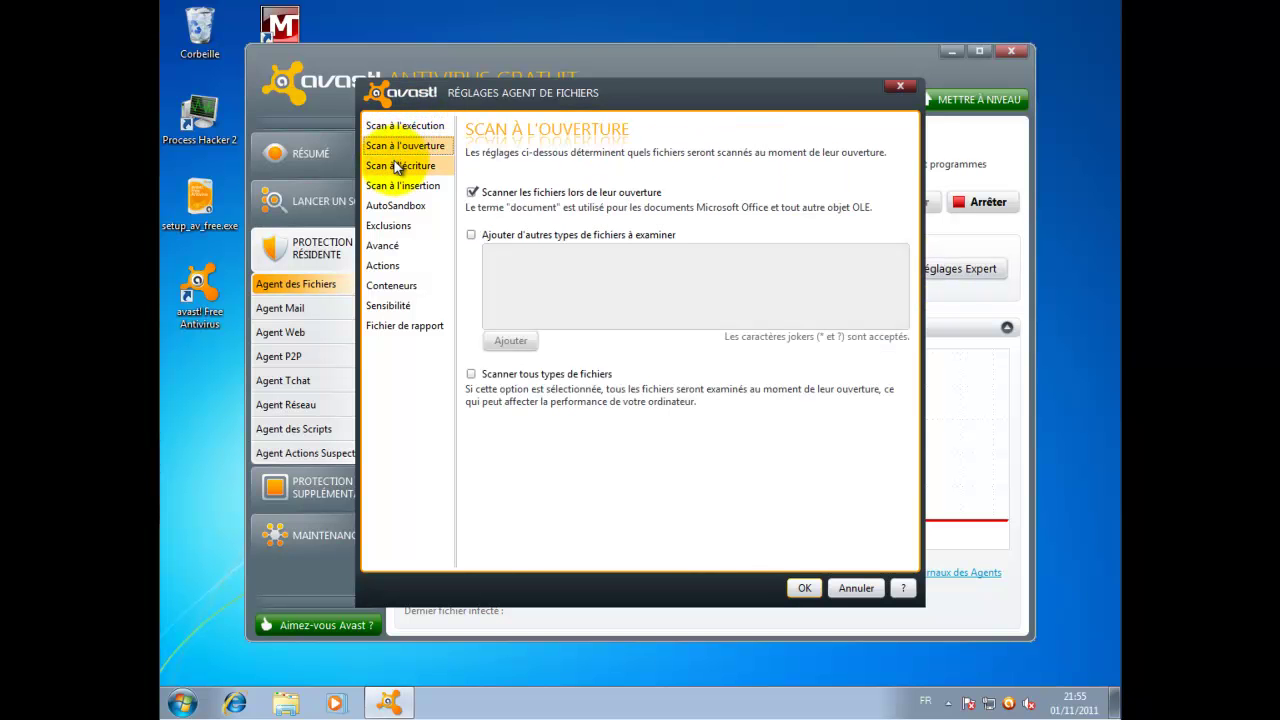
click(397, 166)
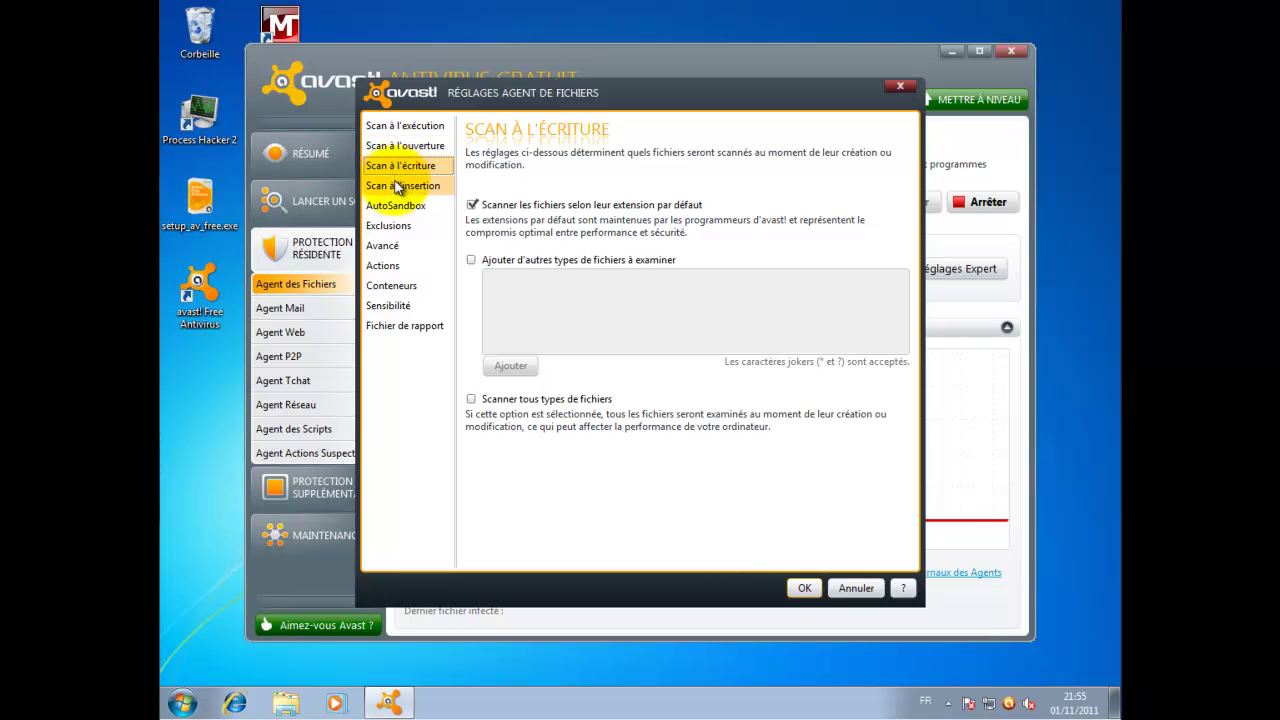
click(398, 186)
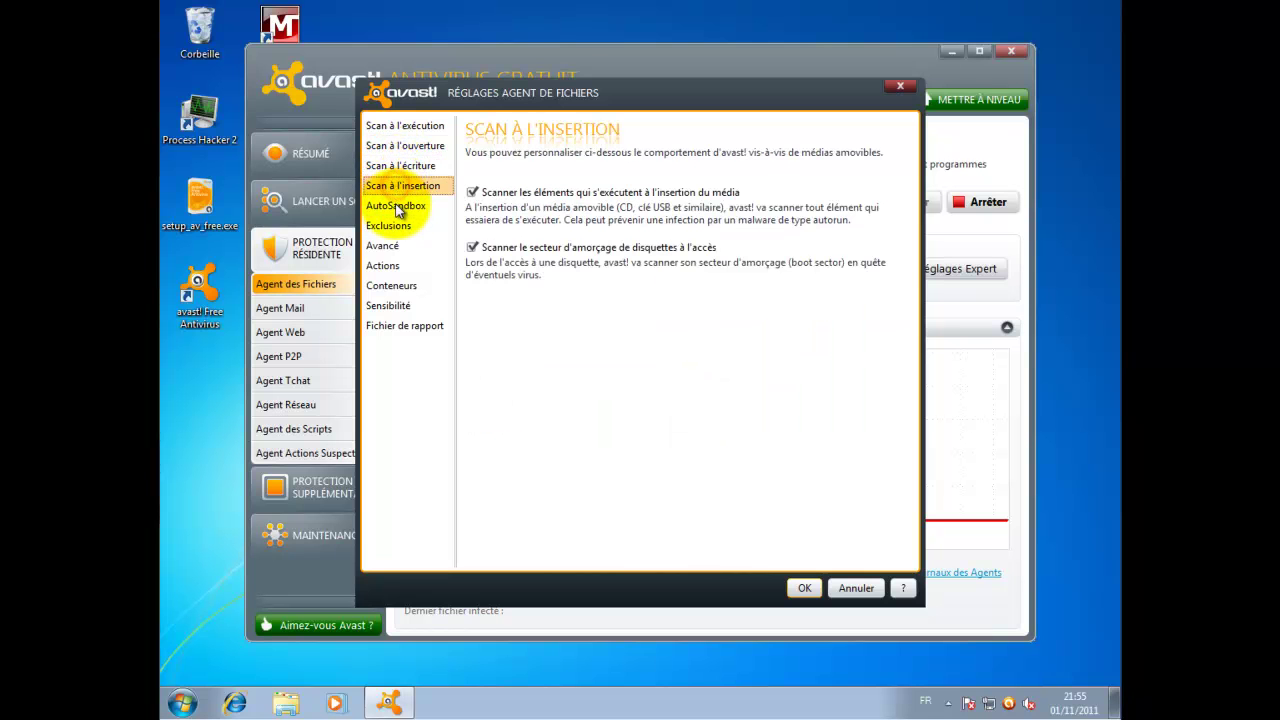
click(397, 206)
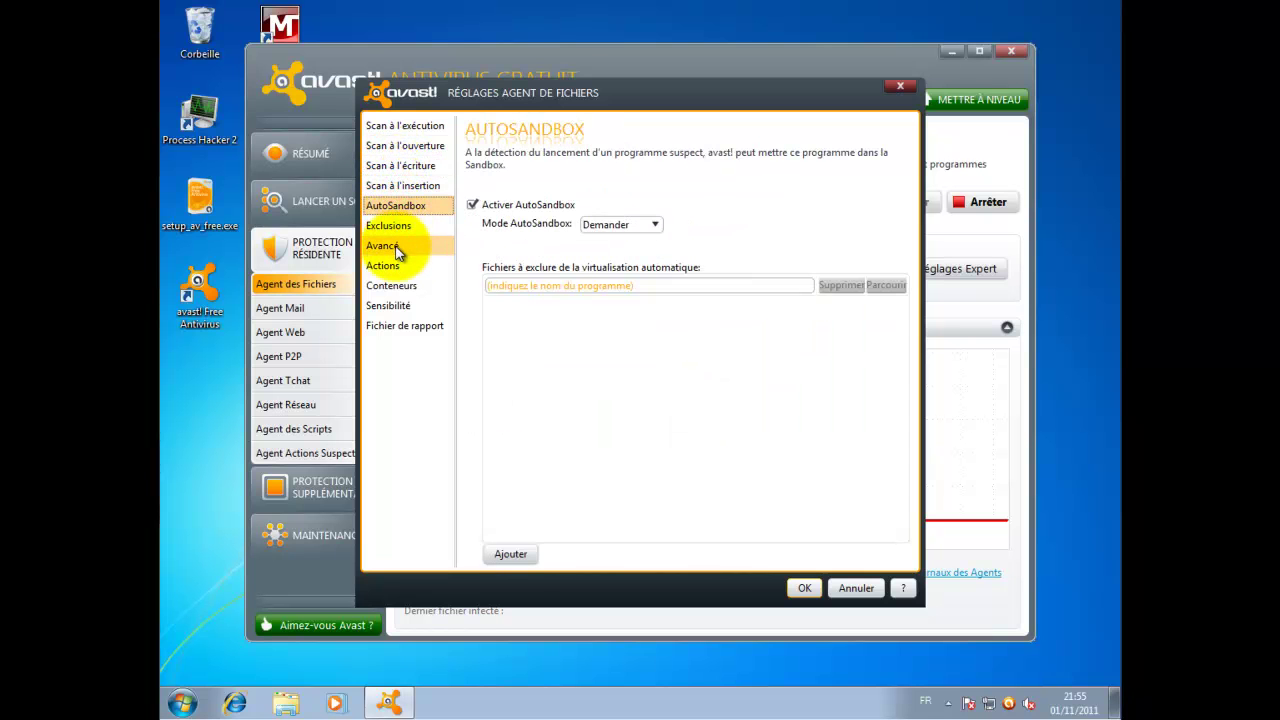
click(398, 250)
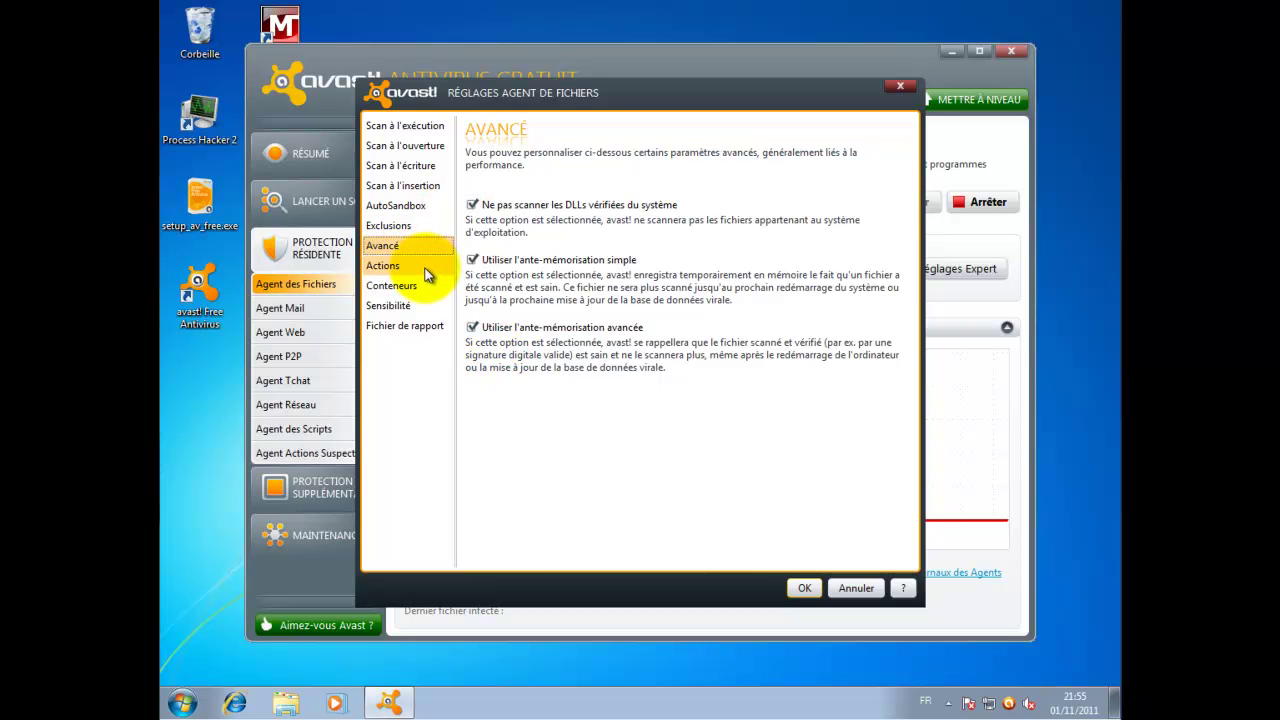
Try the Élevée heuristic sensitivity, whole-file testing and LPI detection options for the Agent des Fichiers, and cancel the dialog
click(412, 305)
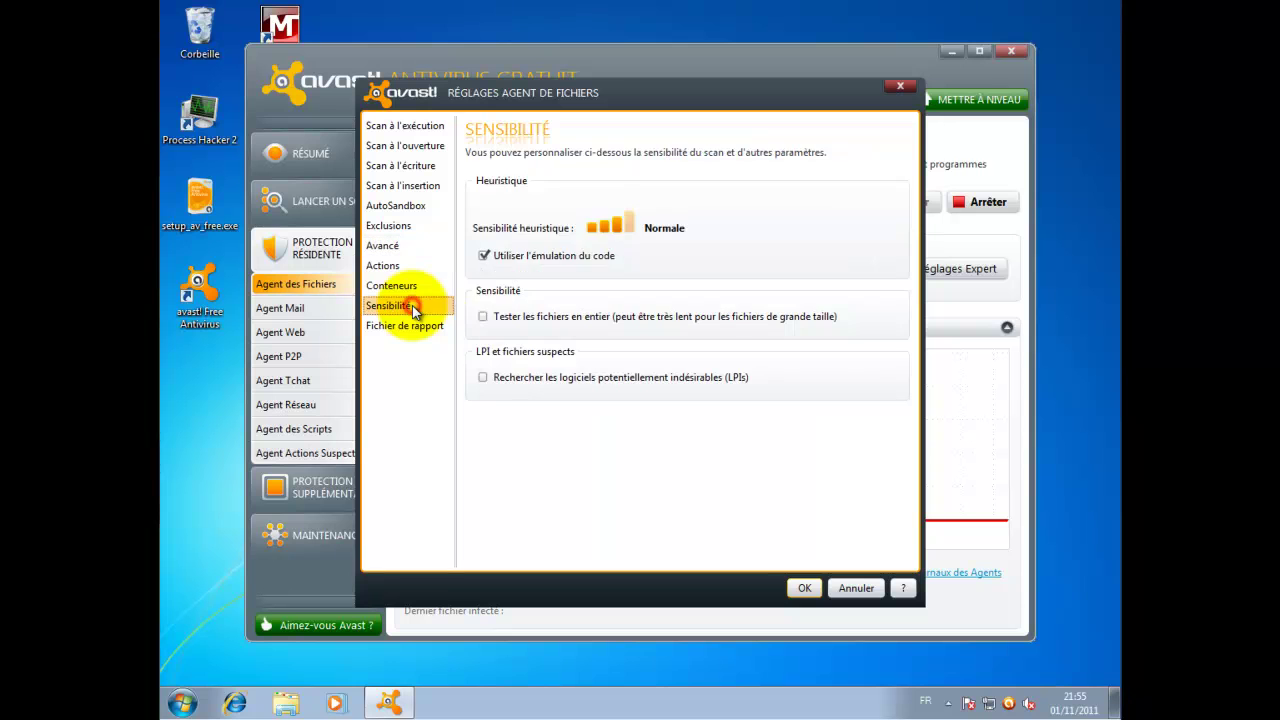
click(636, 225)
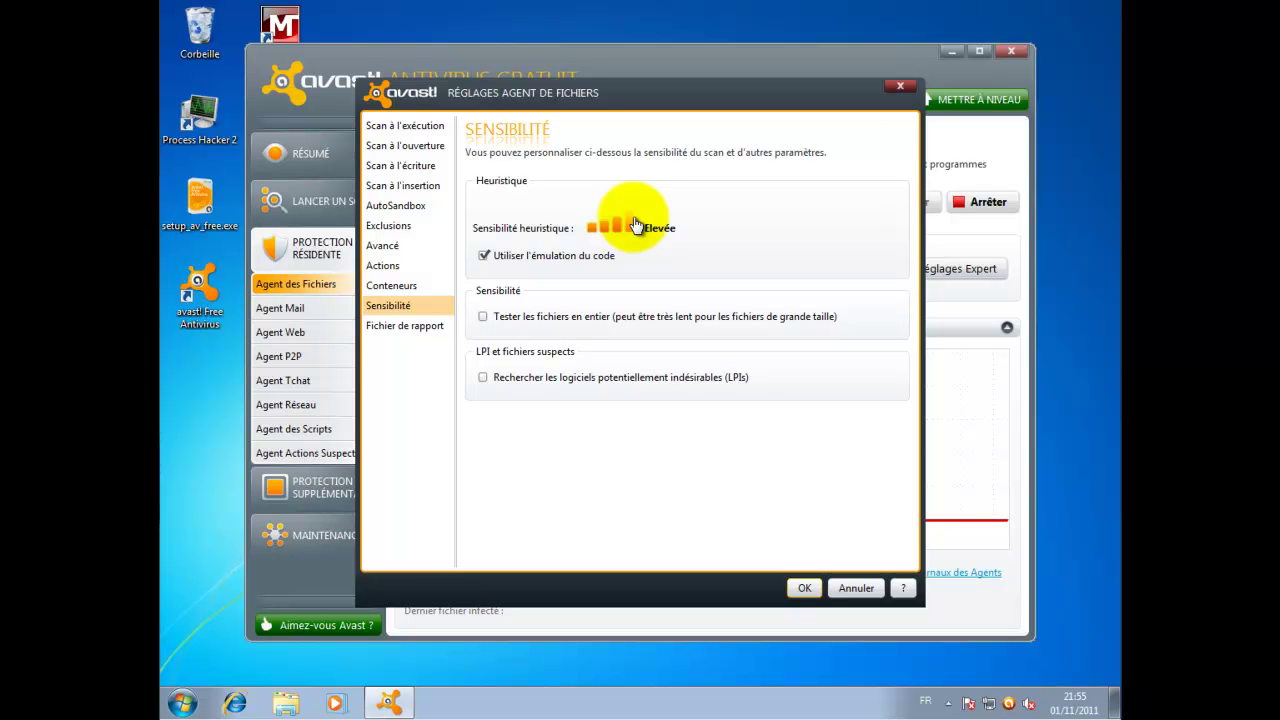
click(620, 226)
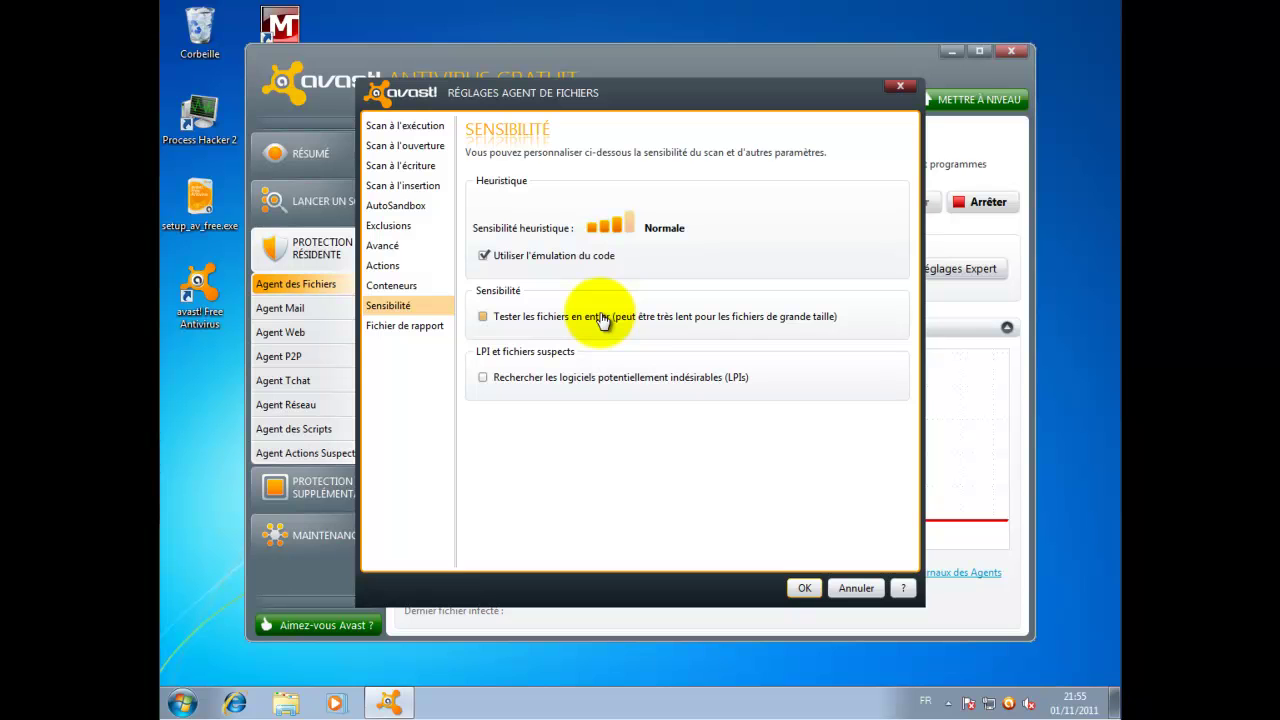
click(509, 377)
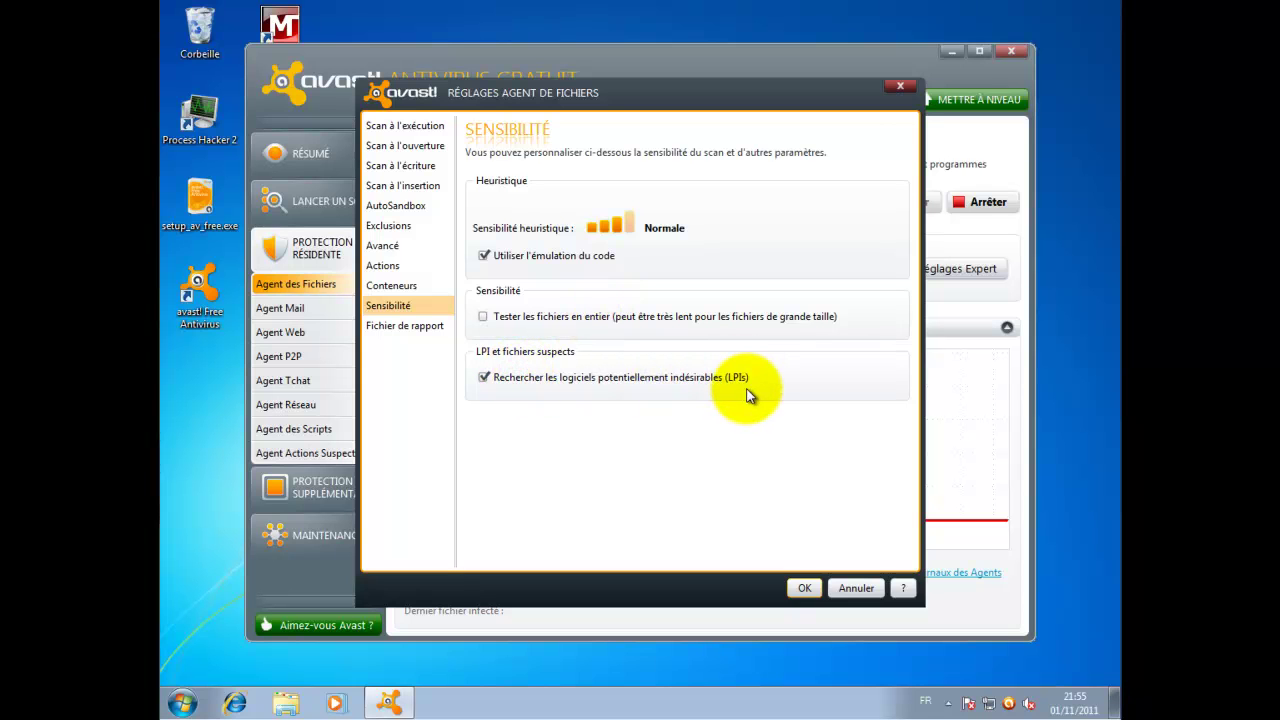
click(771, 317)
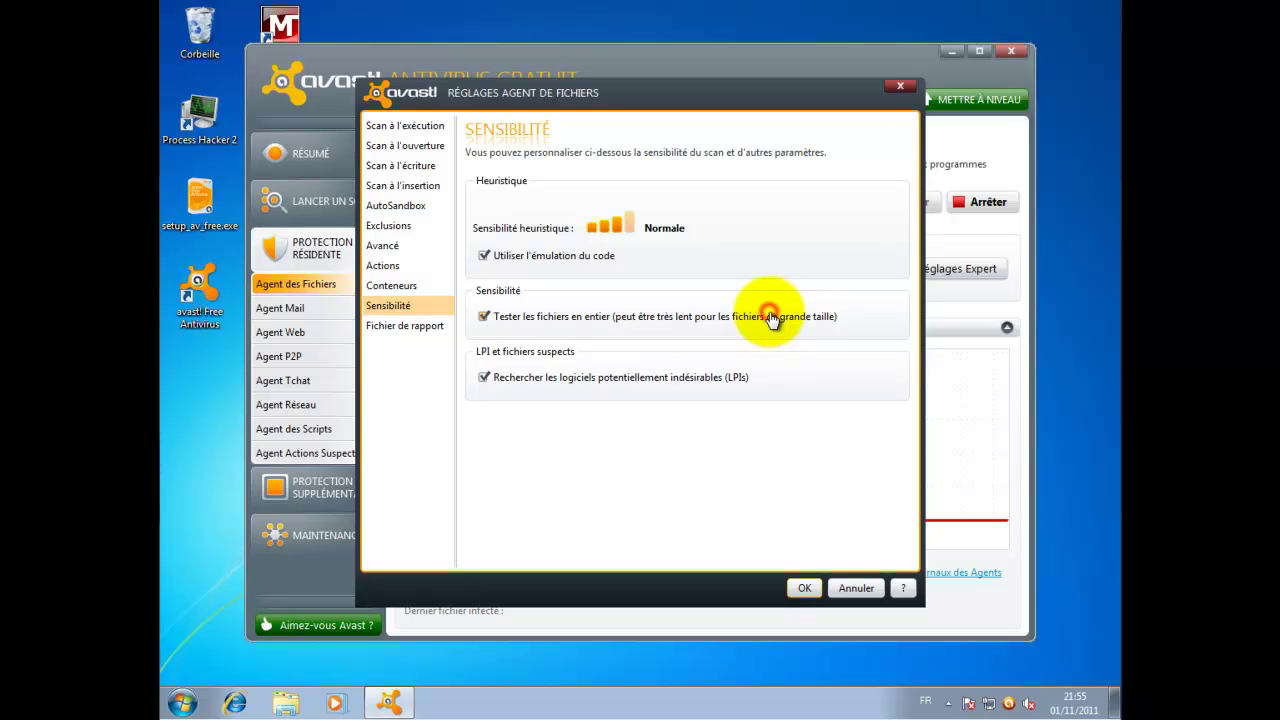
click(771, 317)
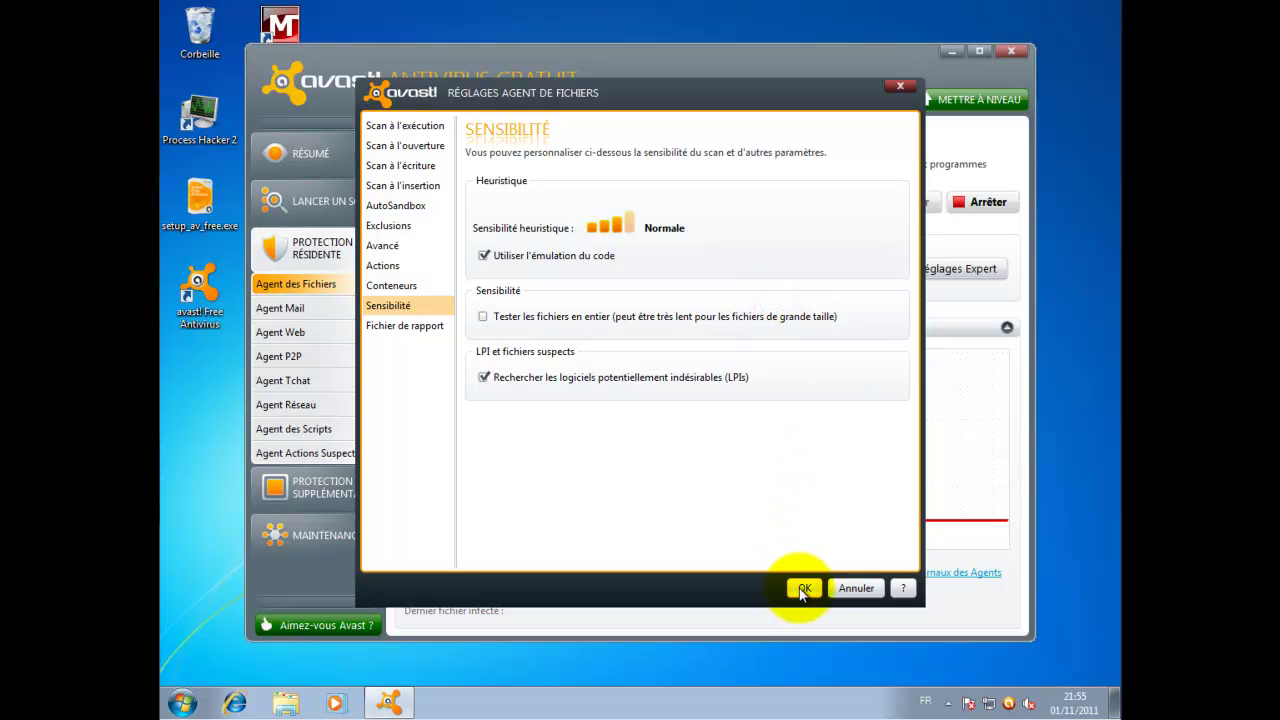
click(632, 379)
click(572, 379)
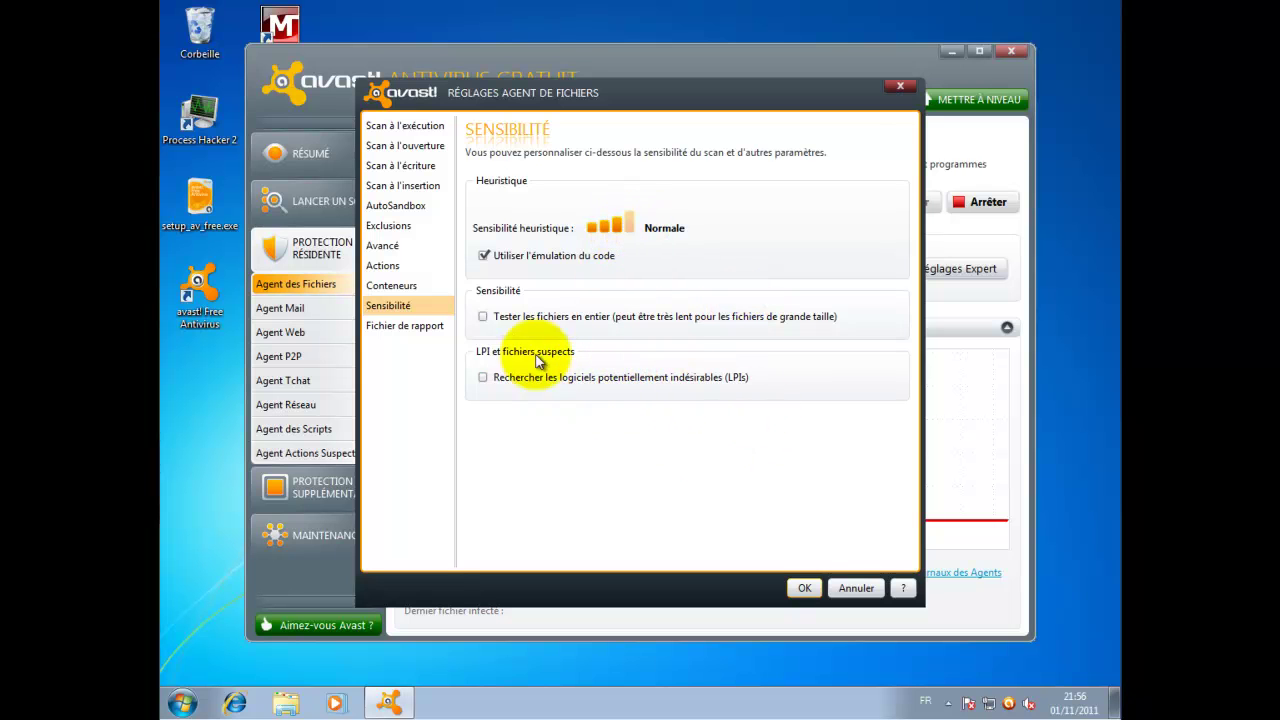
click(535, 378)
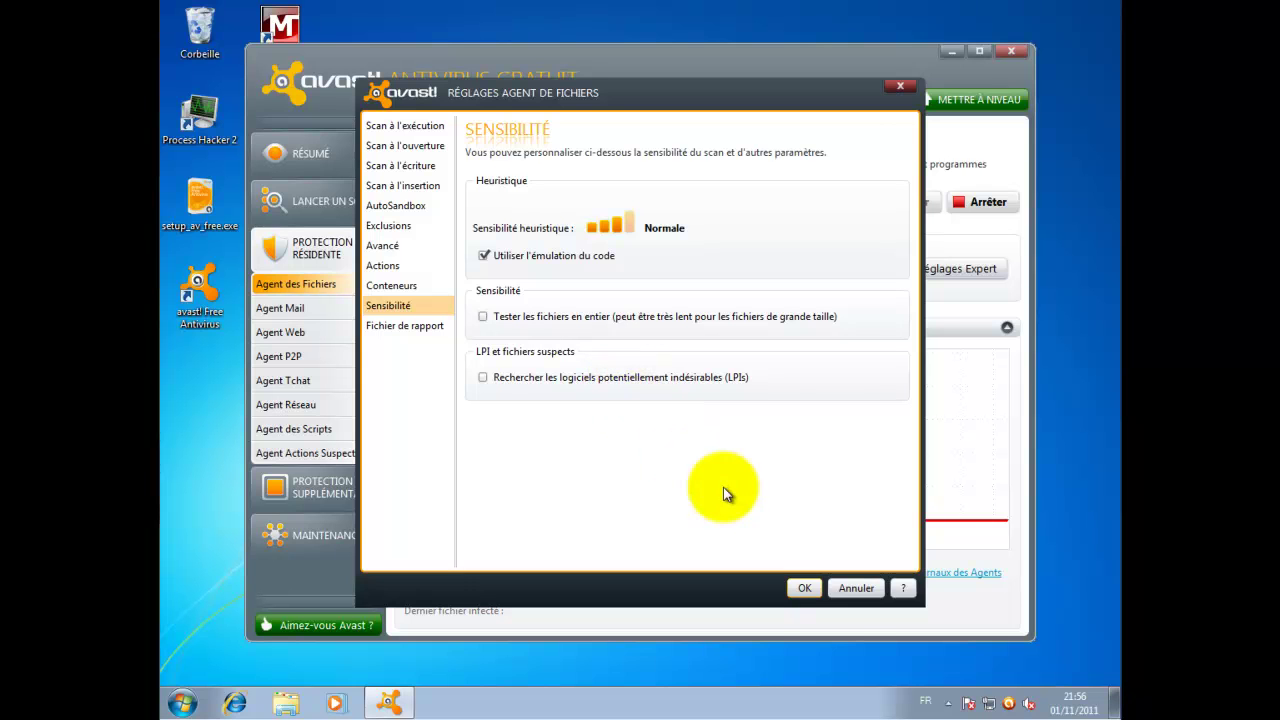
click(810, 592)
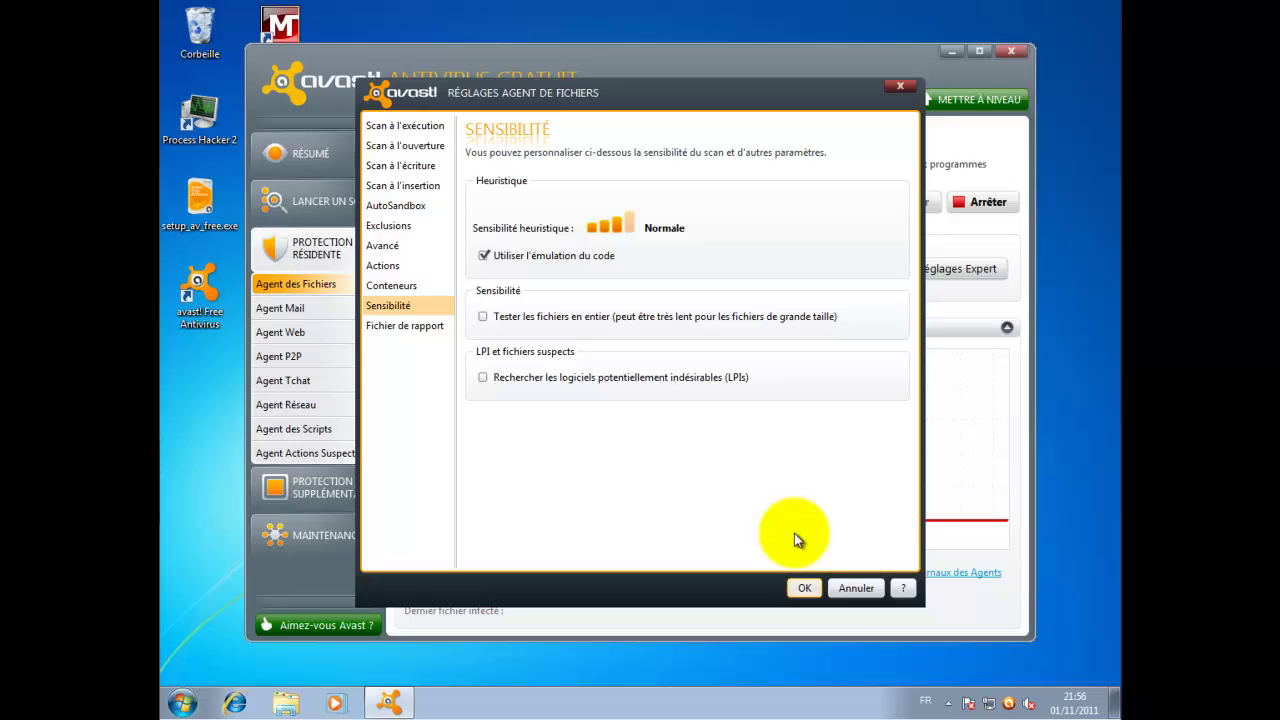
click(851, 587)
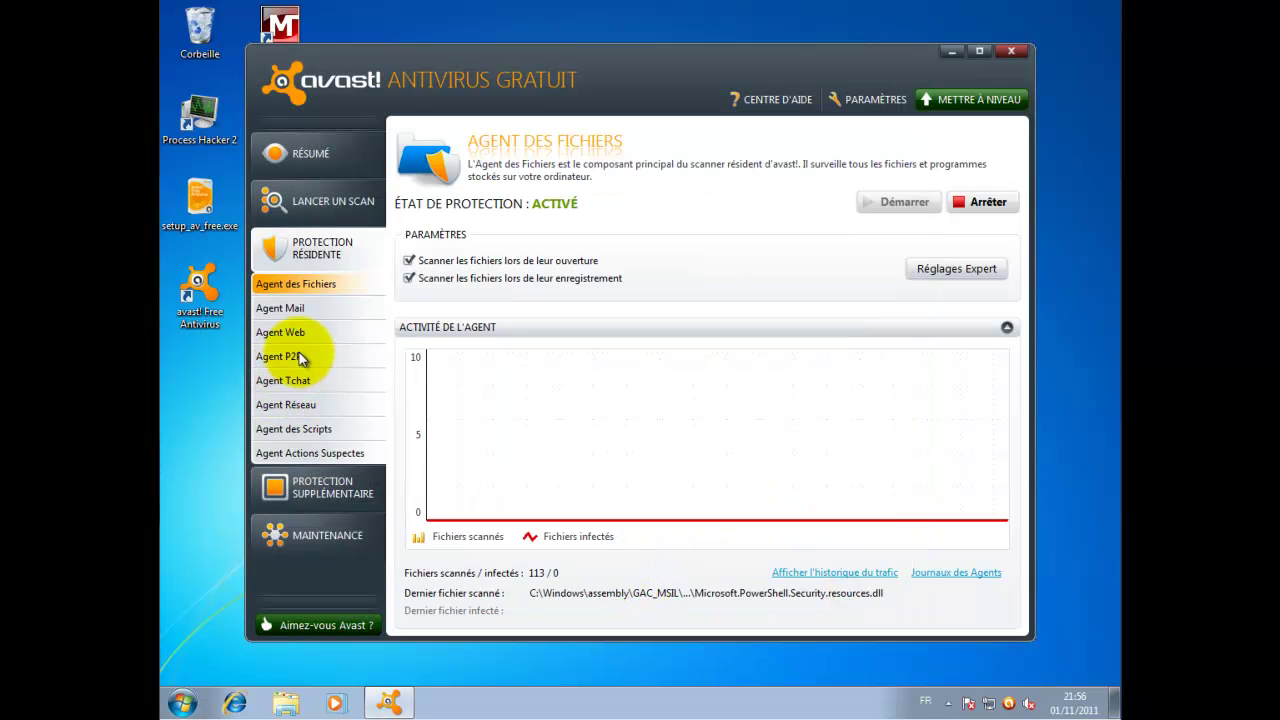
Examine the Agent des Scripts and its URL exclusion settings, and view the Agent Actions Suspectes status
click(304, 432)
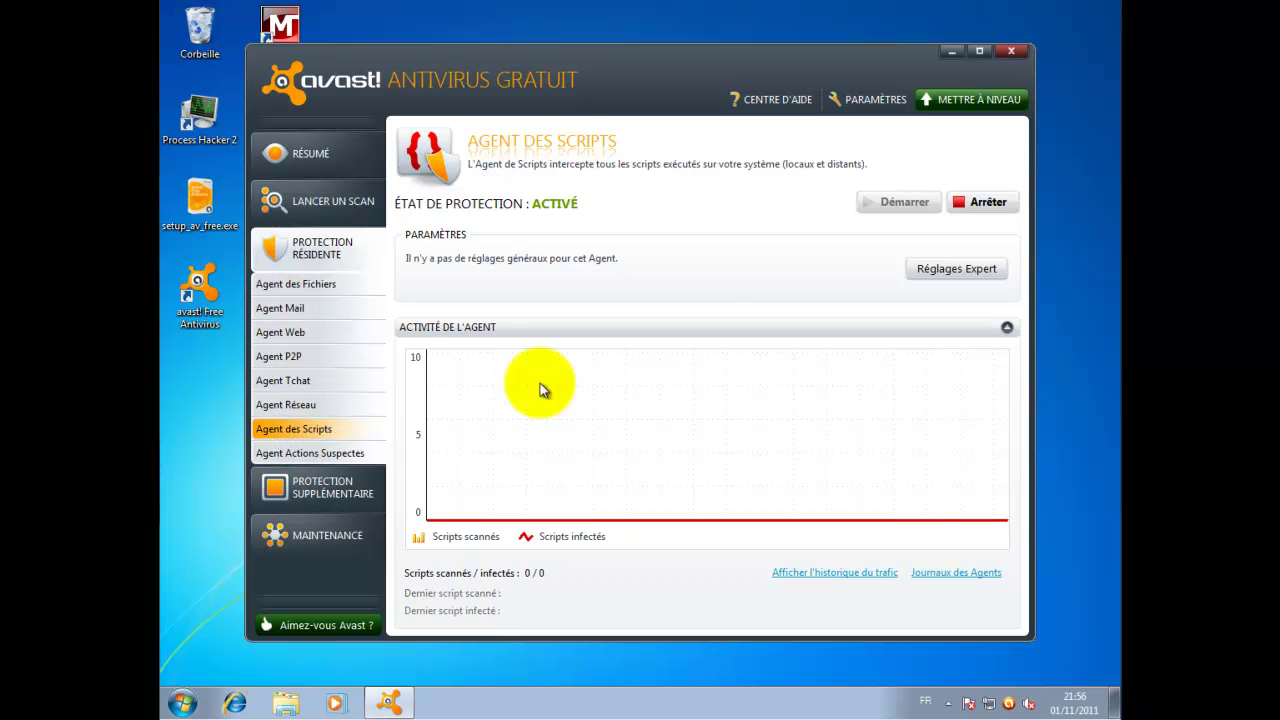
click(990, 267)
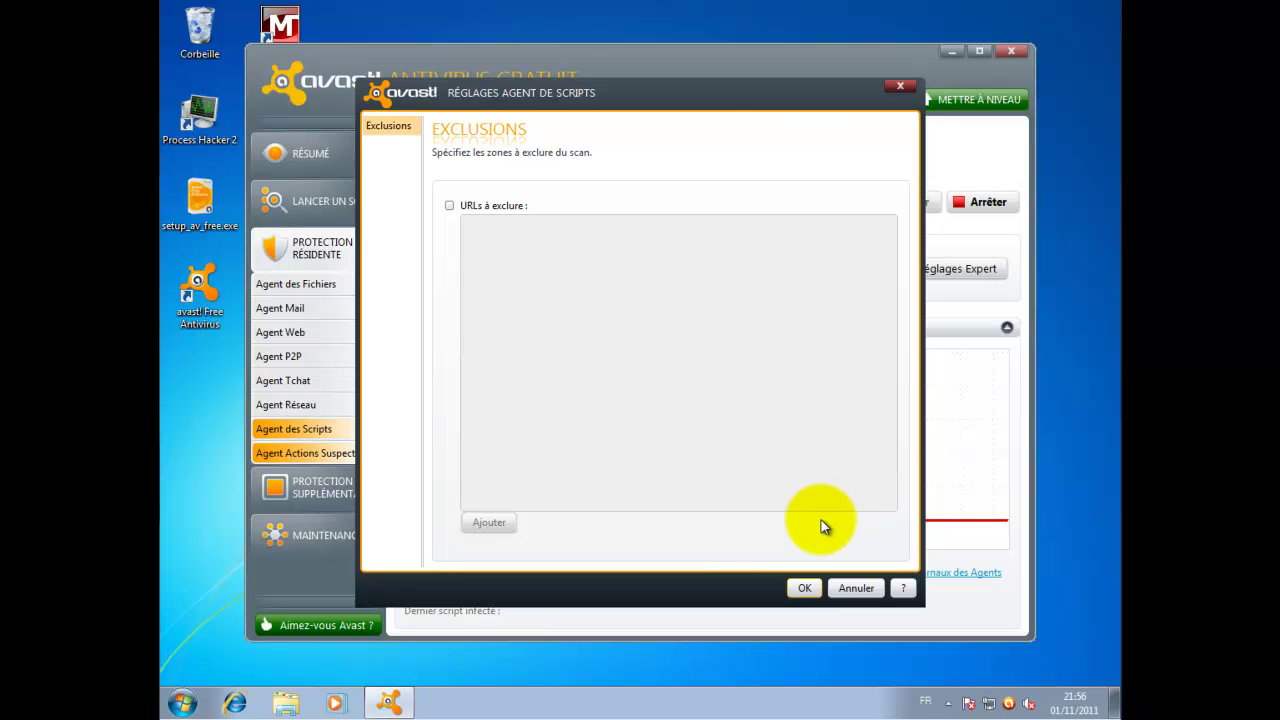
key(Escape)
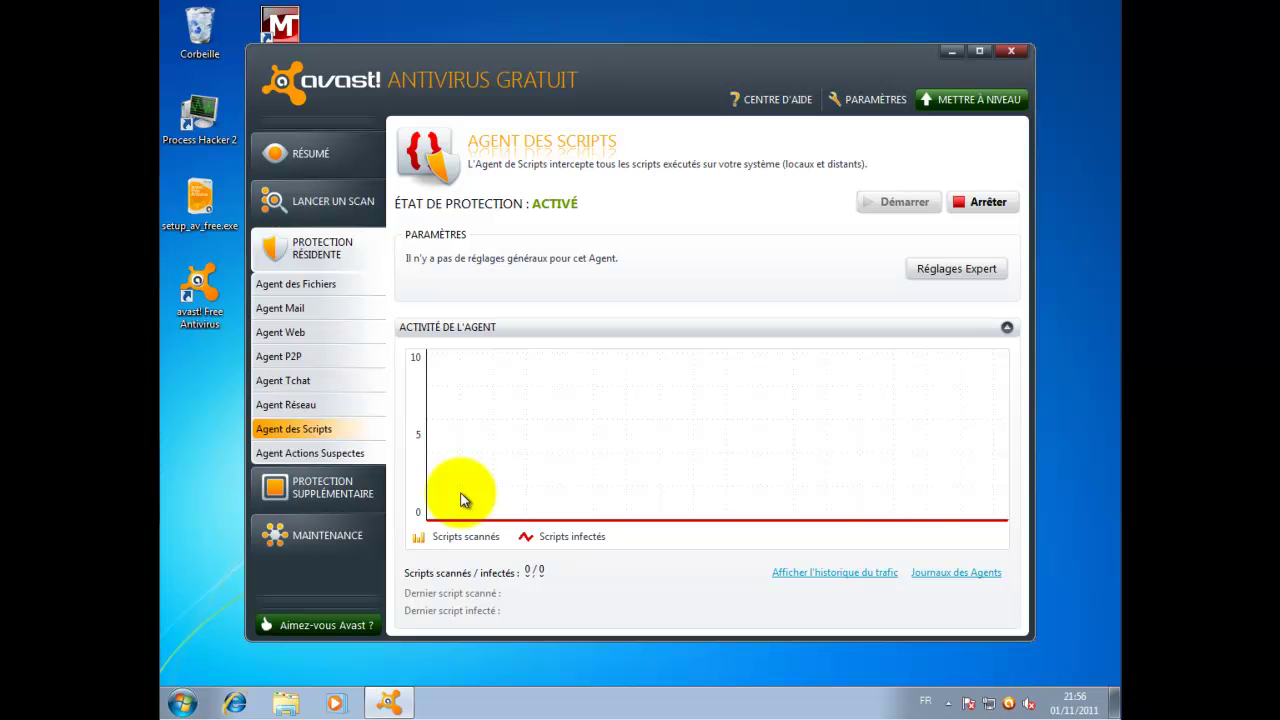
click(296, 452)
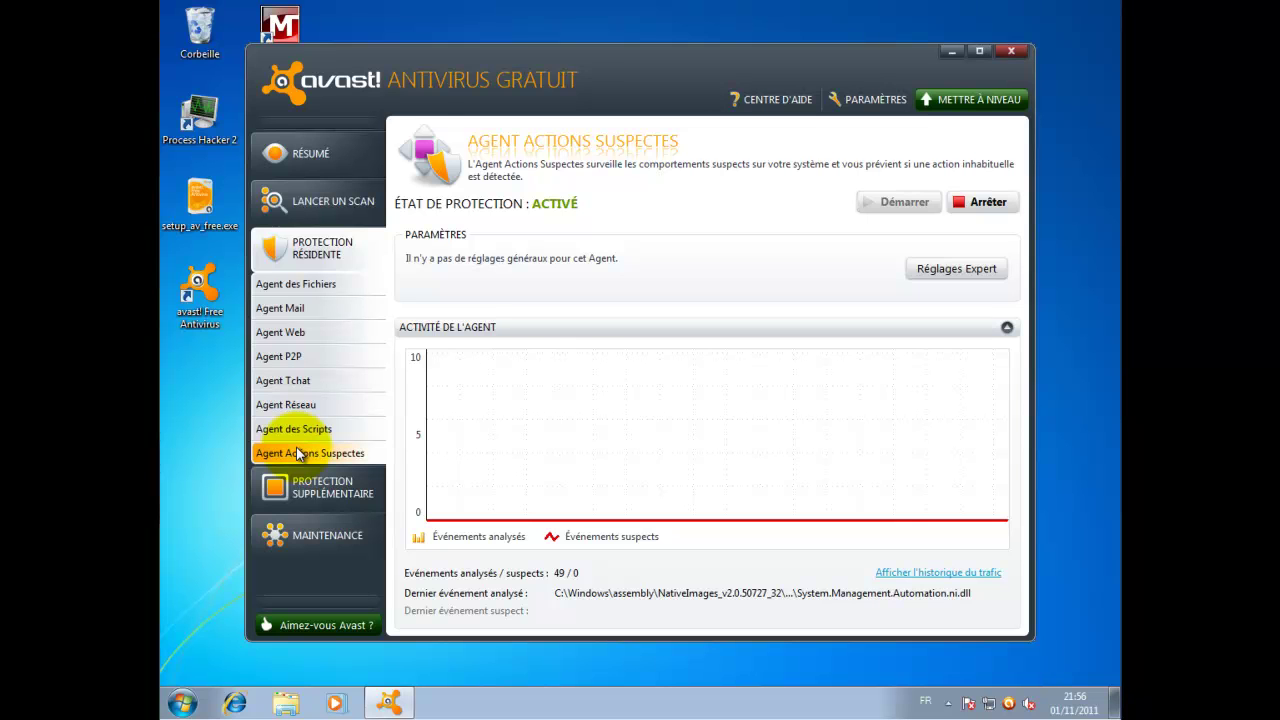
Examine the Agent Actions Suspectes expert settings and trusted processes, cancel the dialog, and return to the Agent des Fichiers status
click(952, 270)
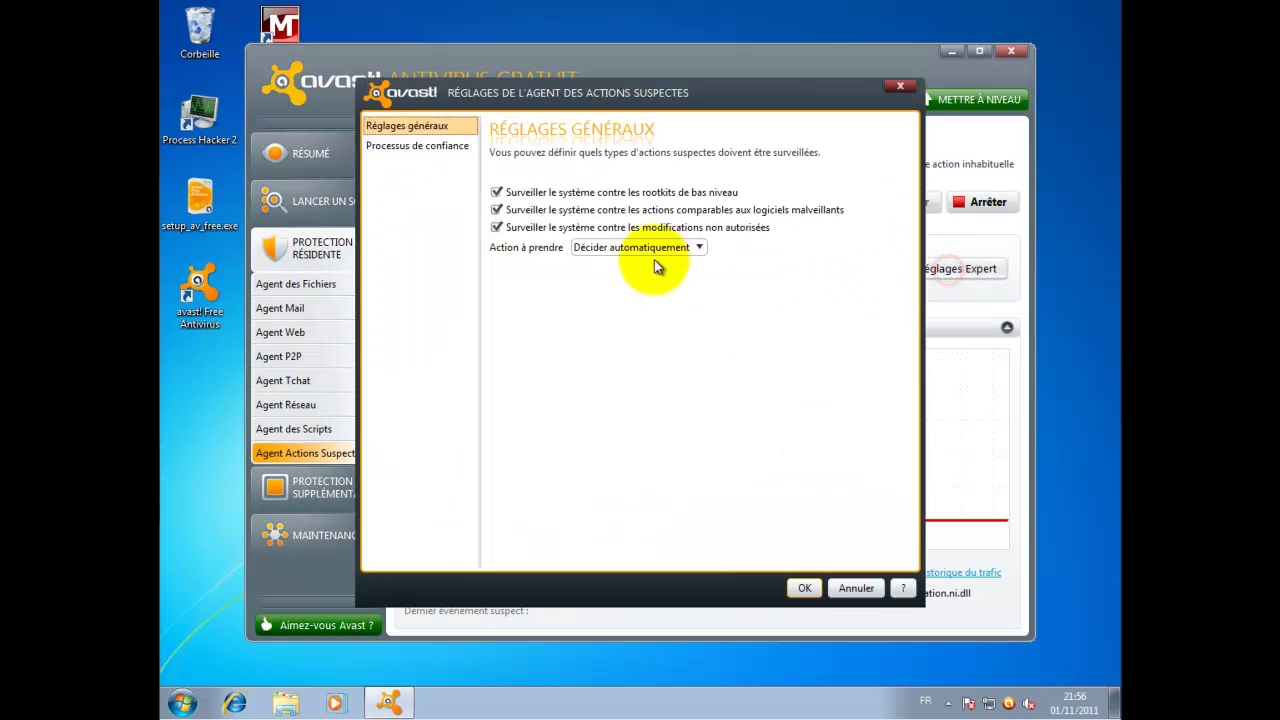
click(430, 146)
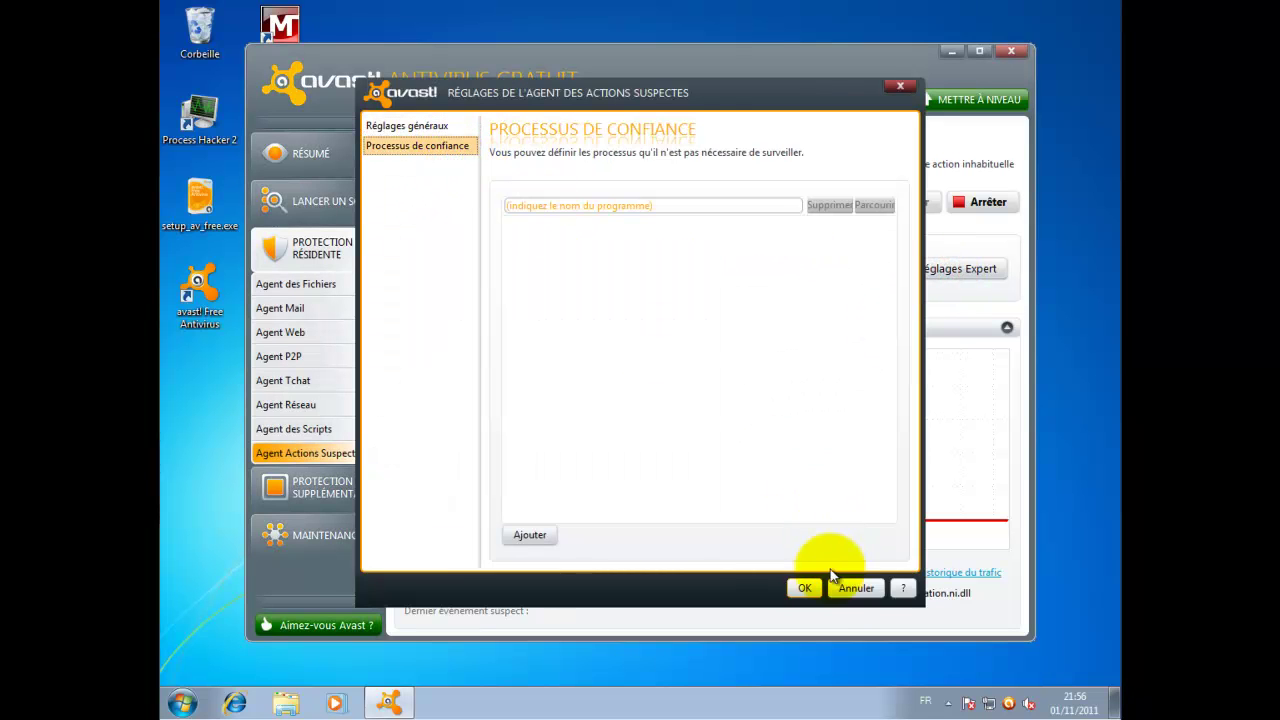
click(855, 589)
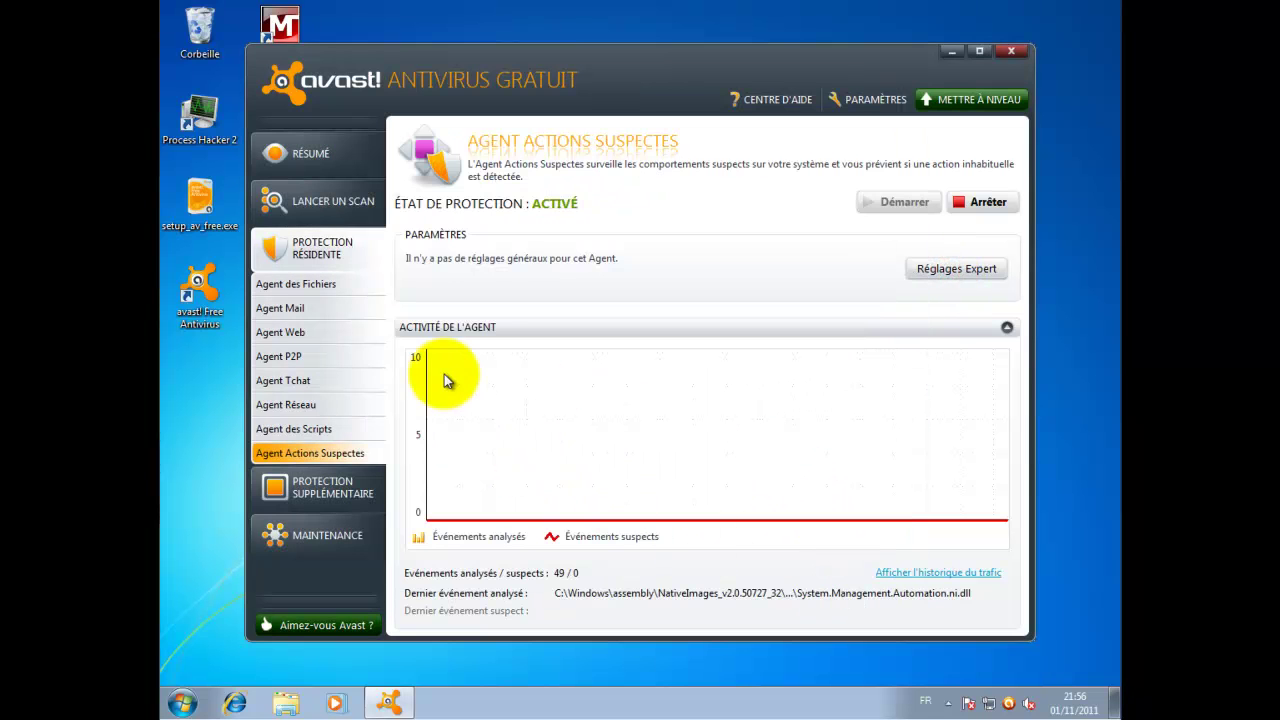
click(322, 285)
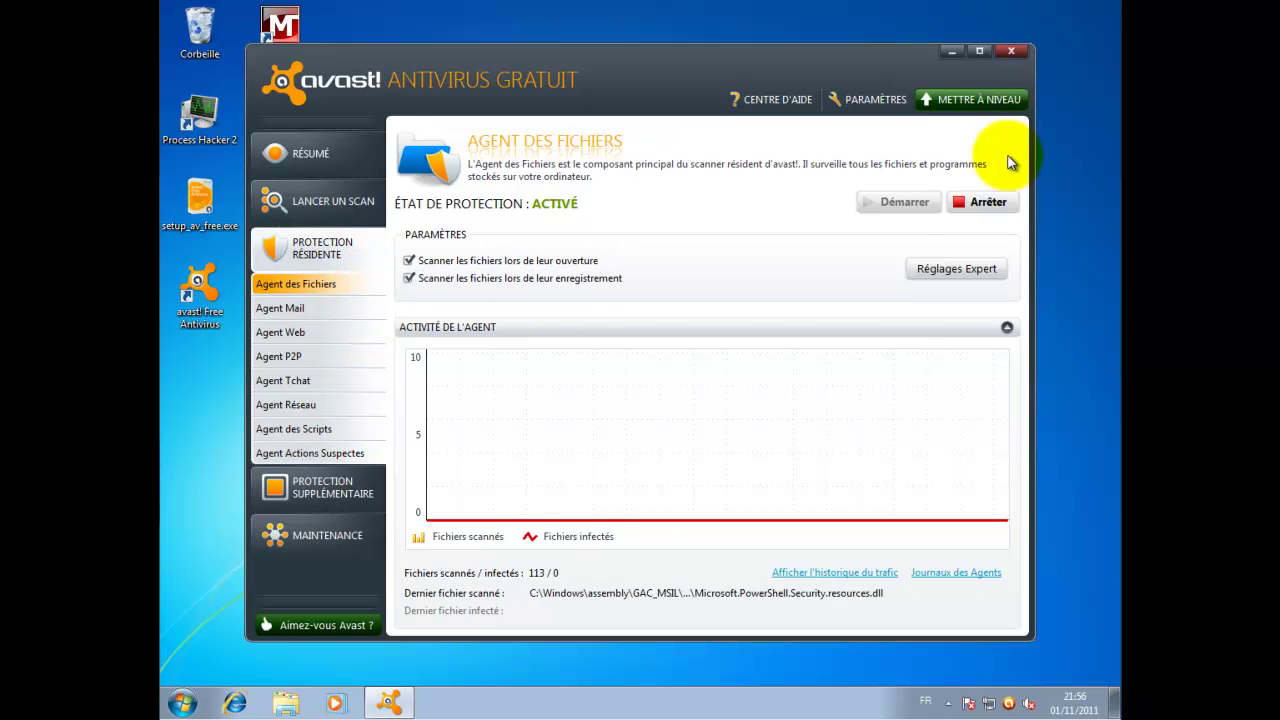
Cancel the running update, restart the update of the engine and VPS virus database, and close its finished report
click(300, 537)
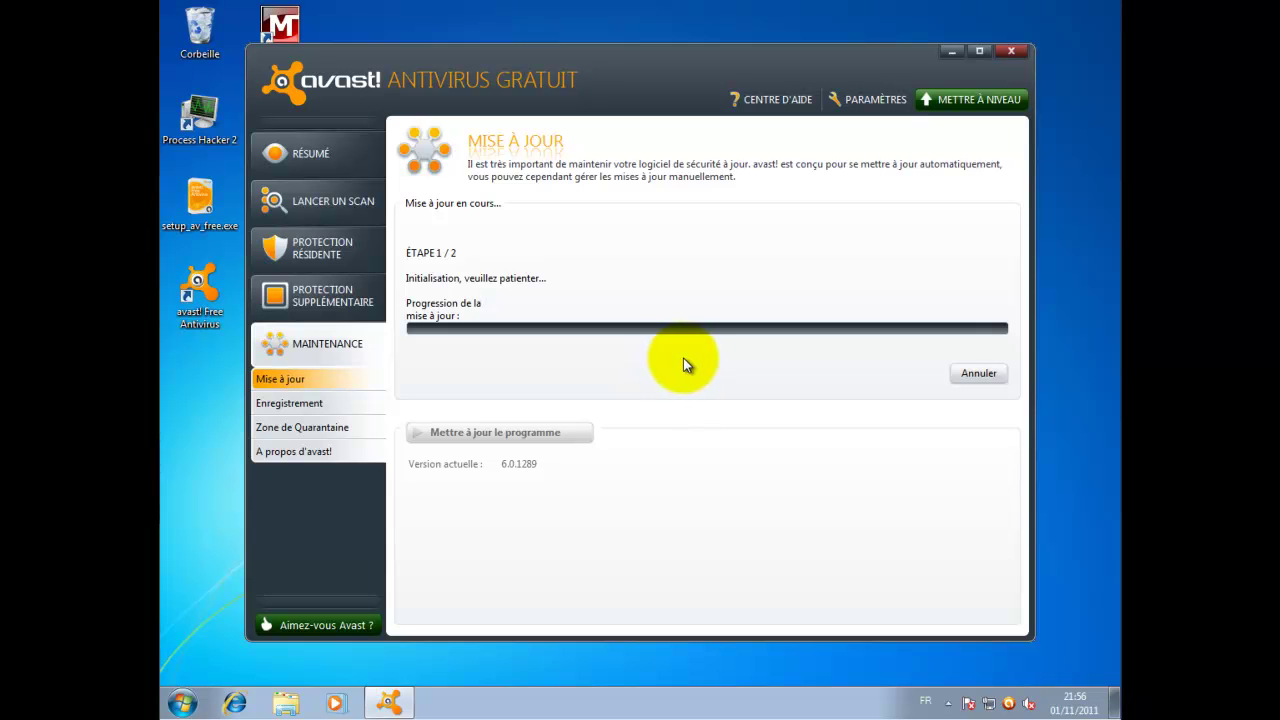
click(974, 374)
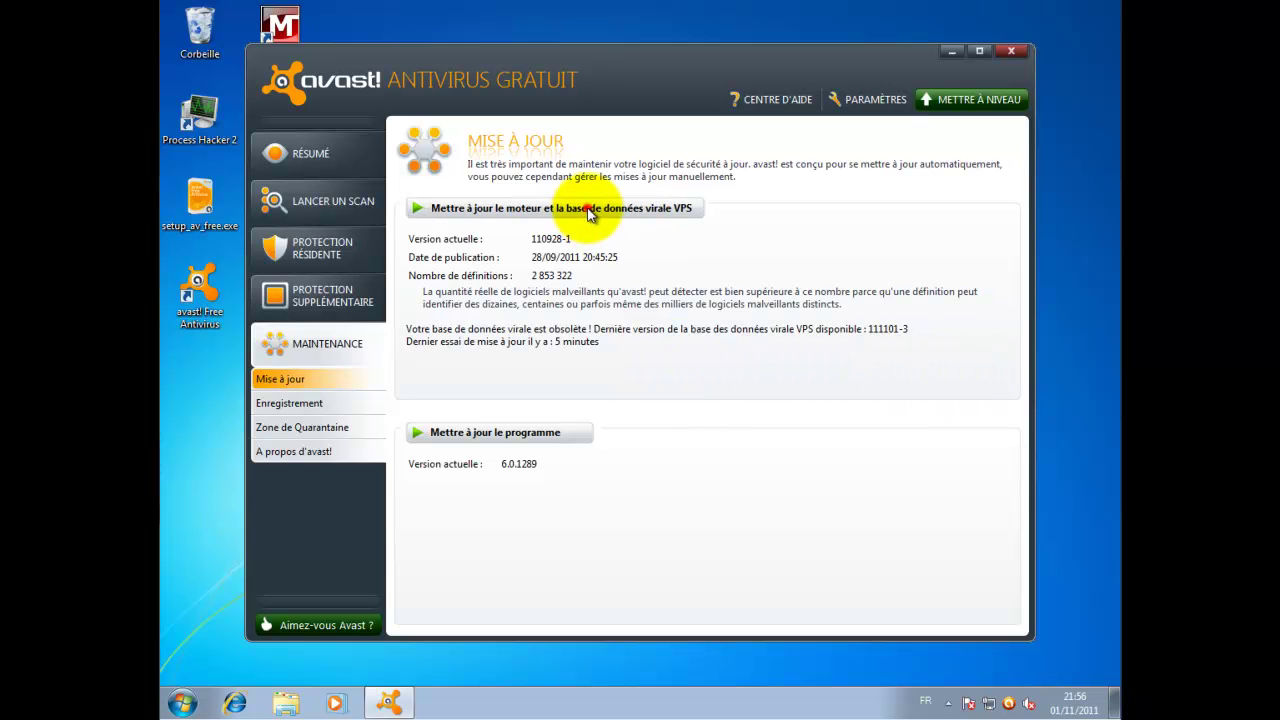
click(590, 210)
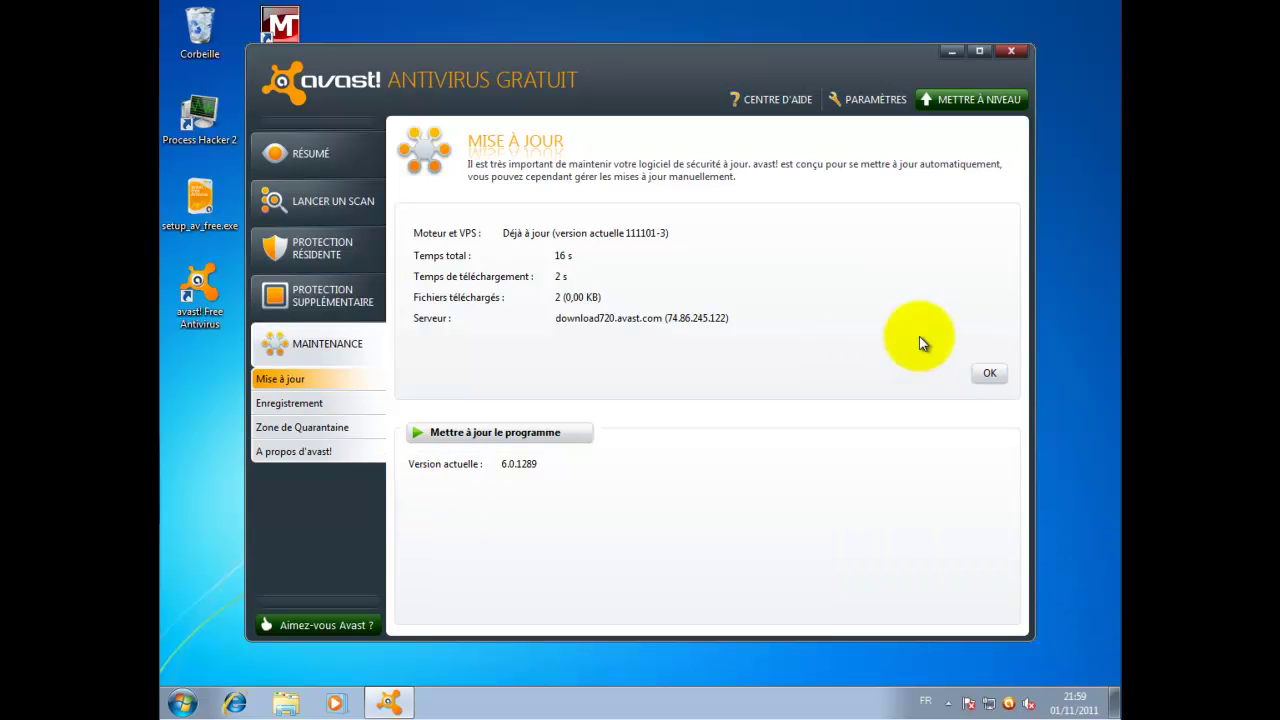
click(987, 373)
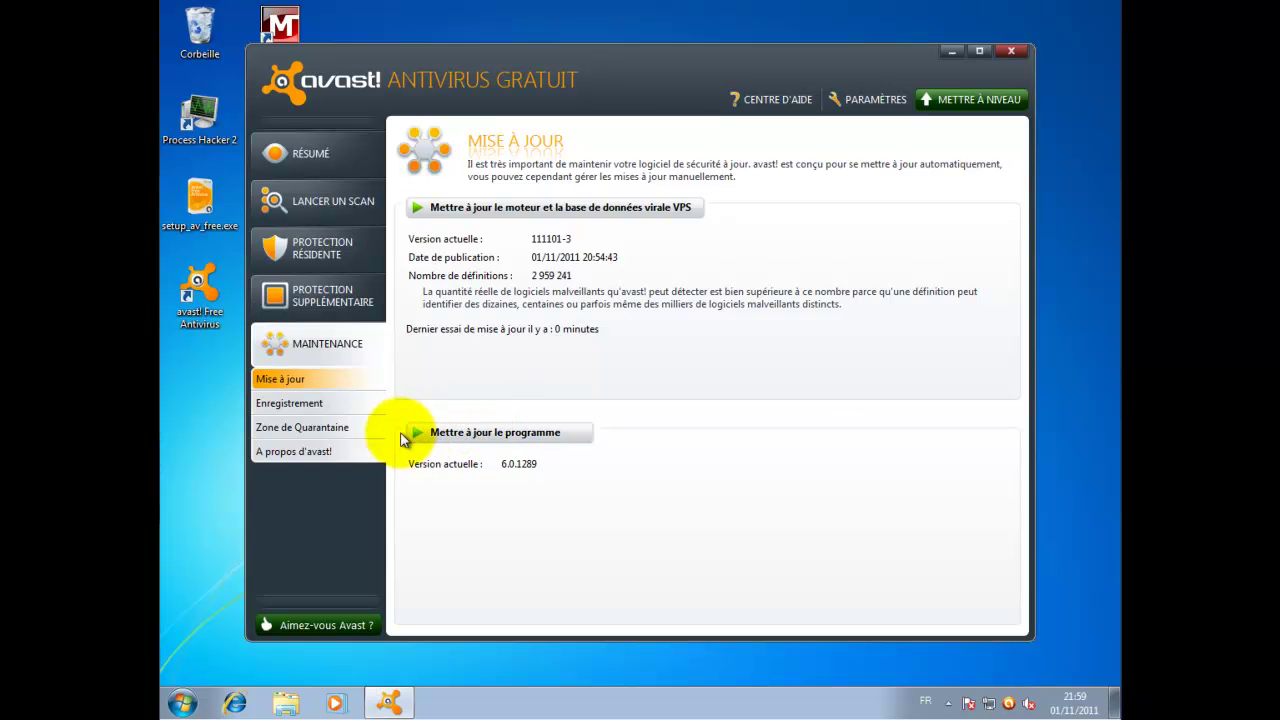
Close the antivirus window and the Firefox Téléchargements window
click(281, 151)
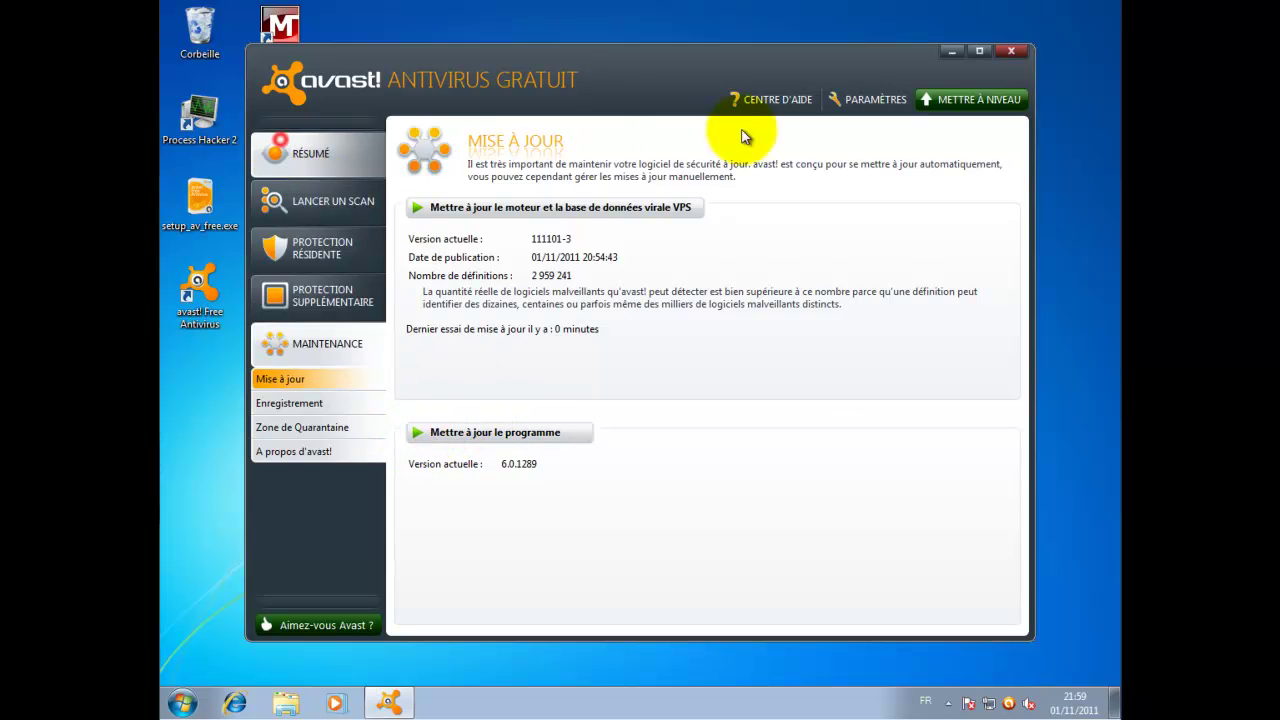
click(1012, 52)
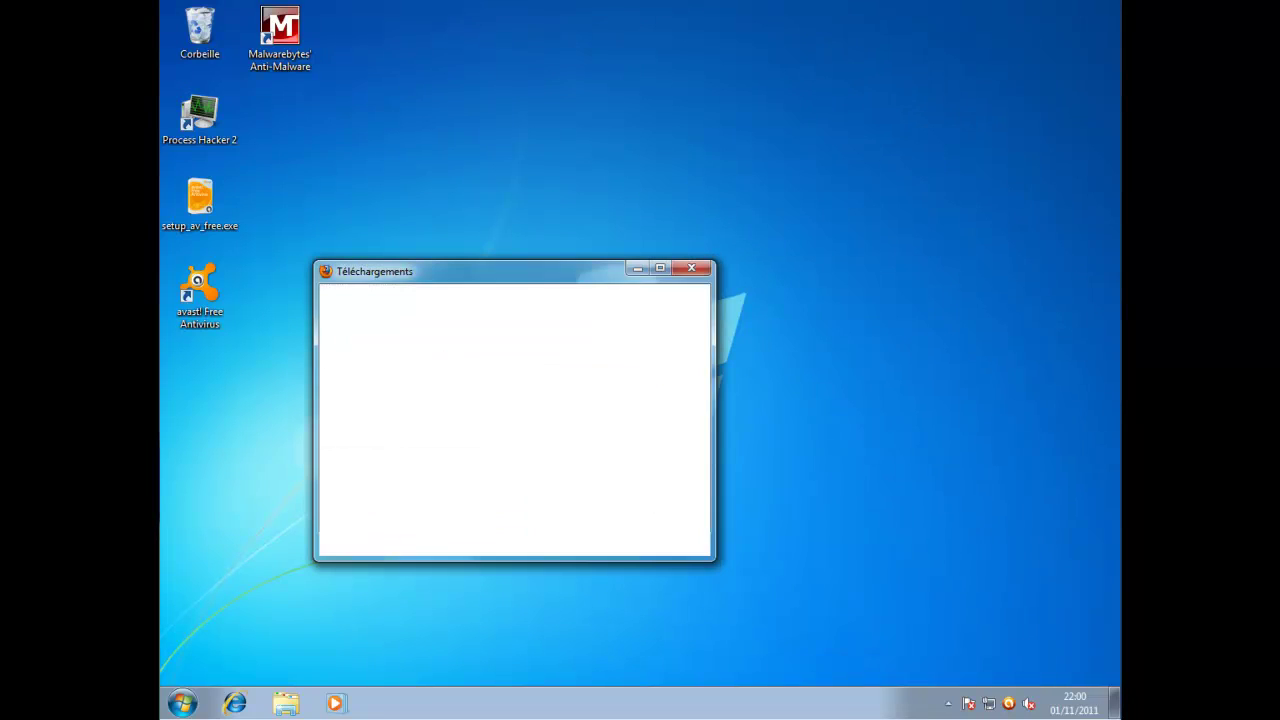
click(684, 266)
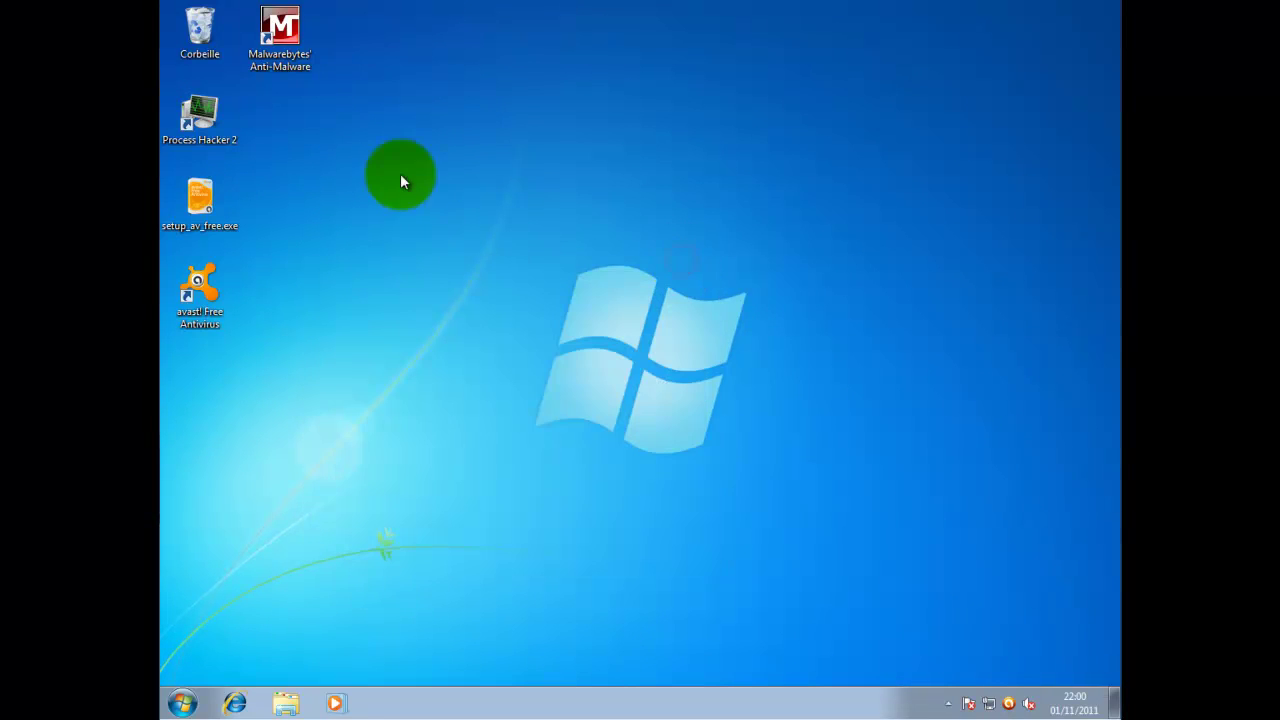
Launch Process Hacker and Internet Explorer from the desktop, and show the lower part of the process list
click(200, 102)
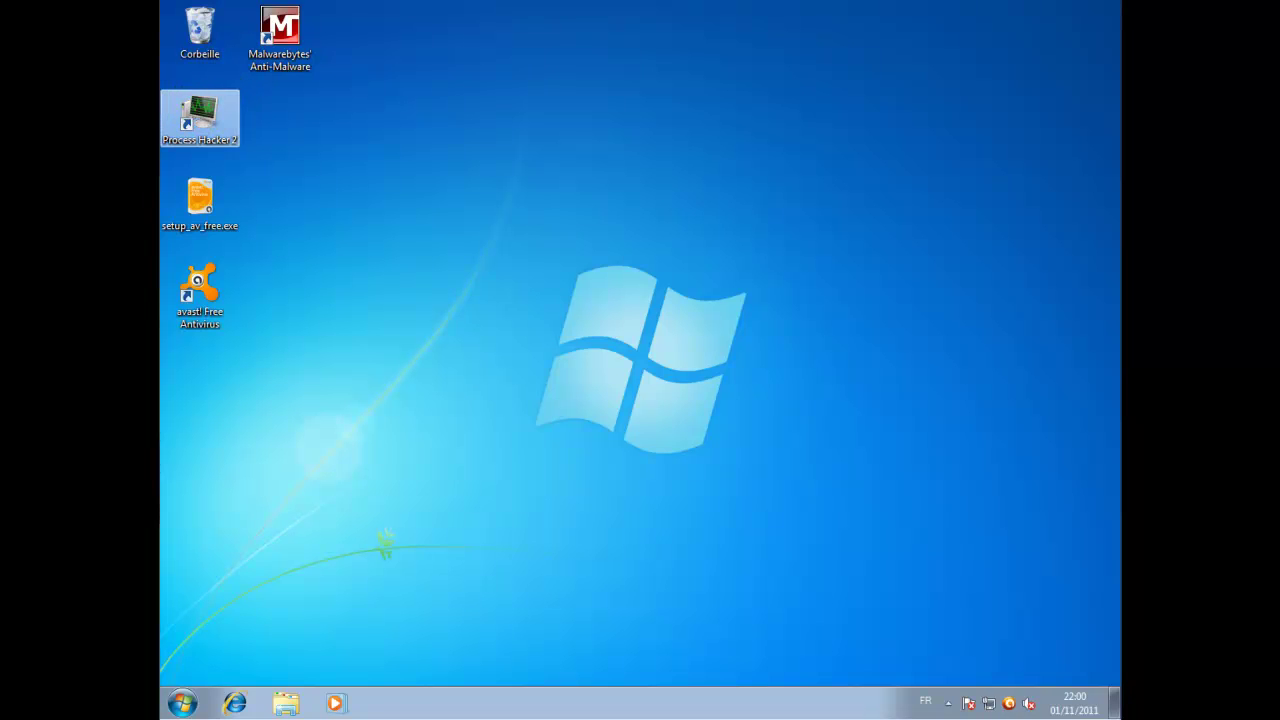
double_click(183, 98)
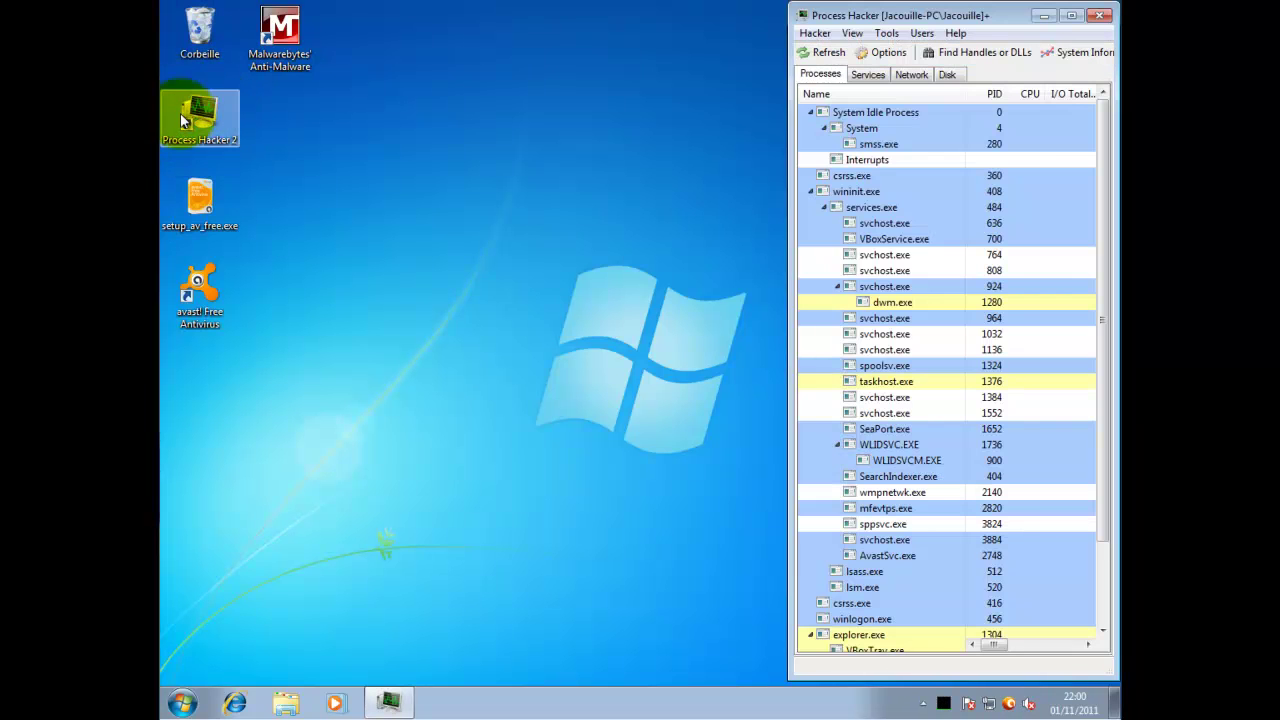
click(200, 651)
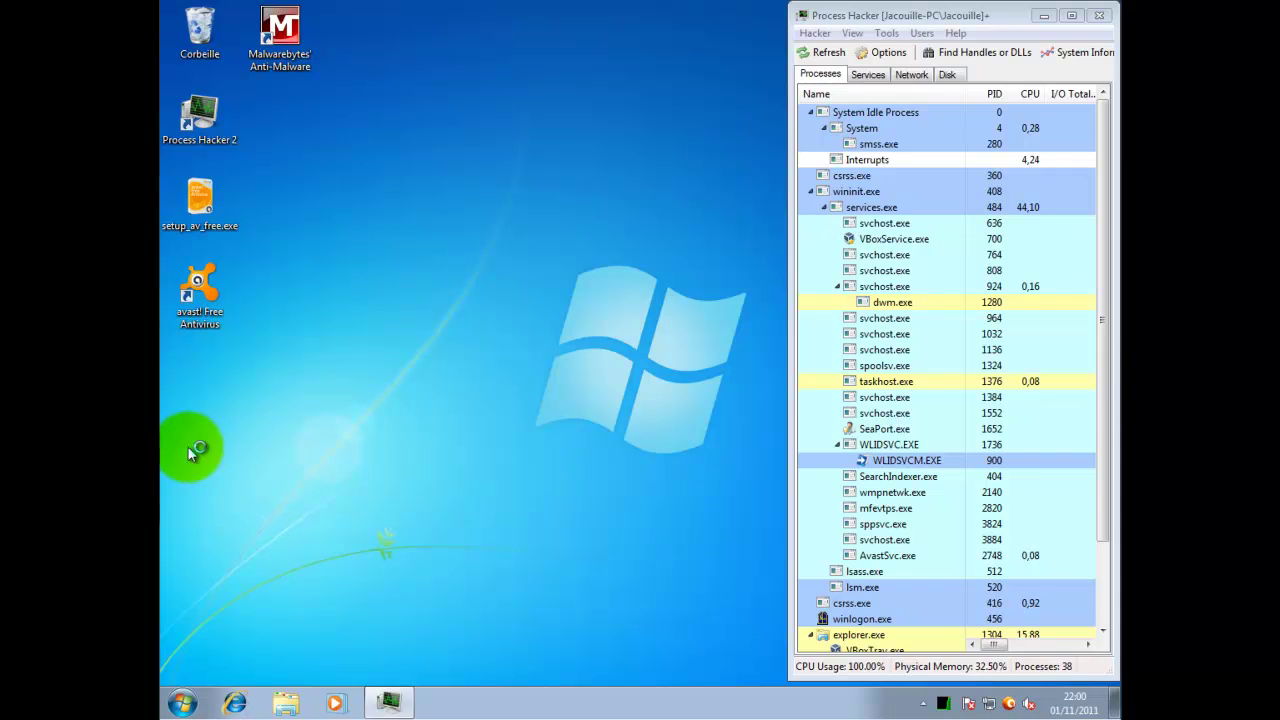
drag(1100, 360, 1100, 450)
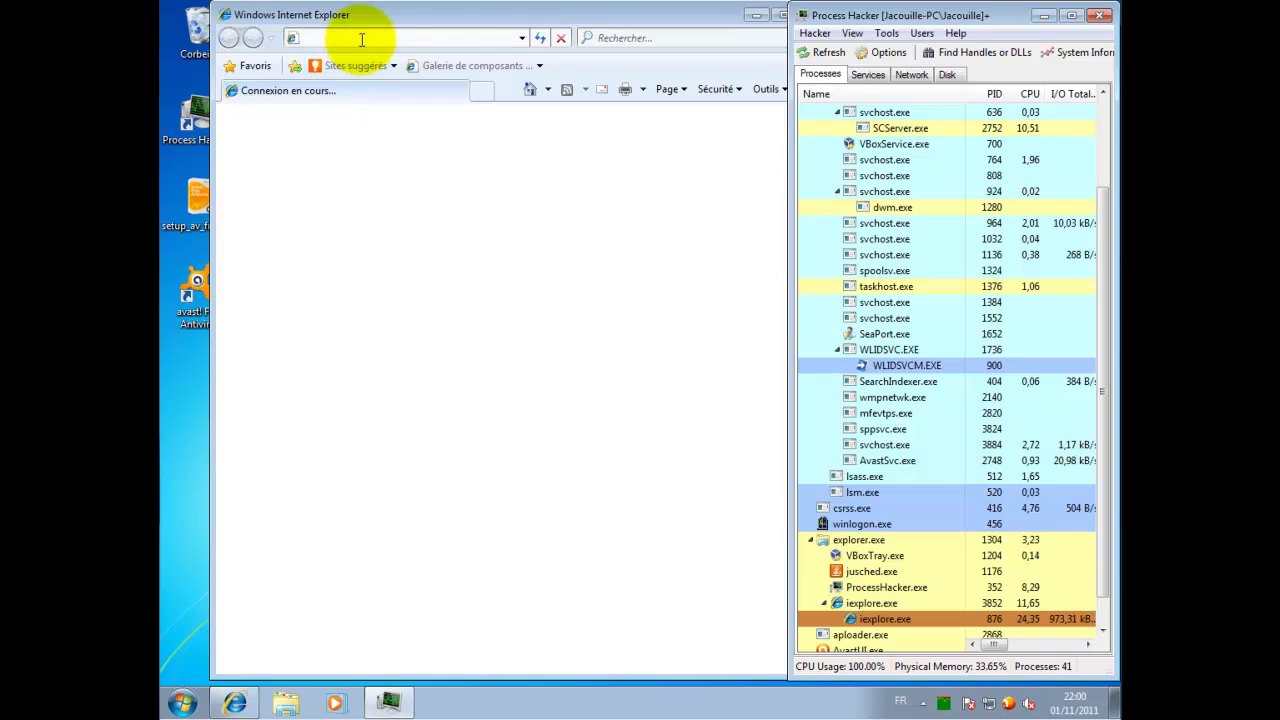
Move the Internet Explorer window to the free side of Process Hacker and widen it up to Process Hacker's edge
drag(458, 24, 260, 83)
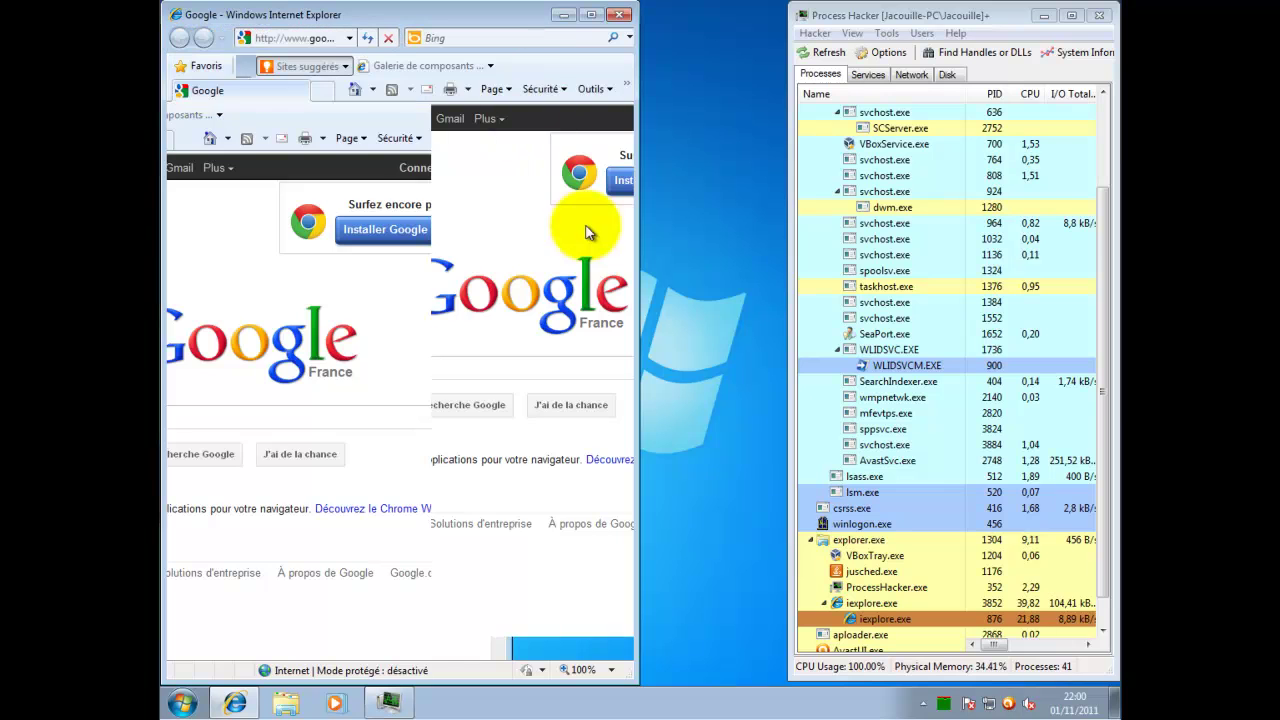
drag(588, 232, 641, 297)
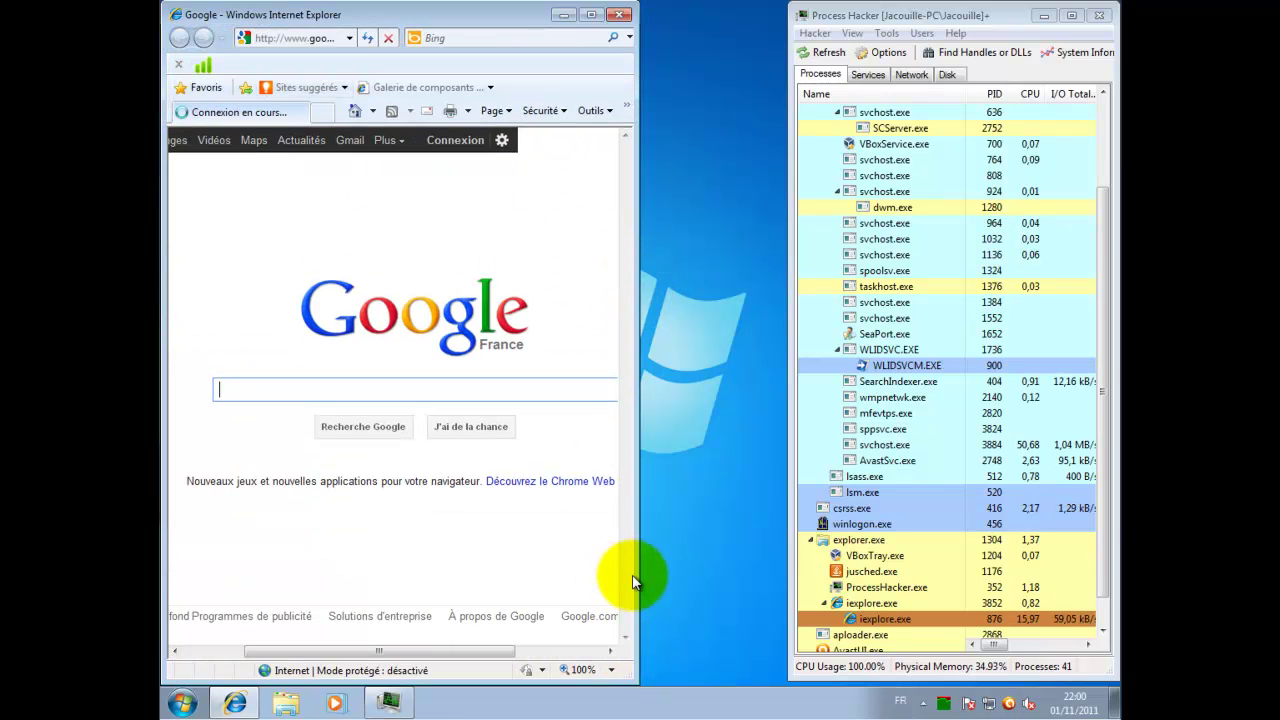
drag(640, 575, 778, 581)
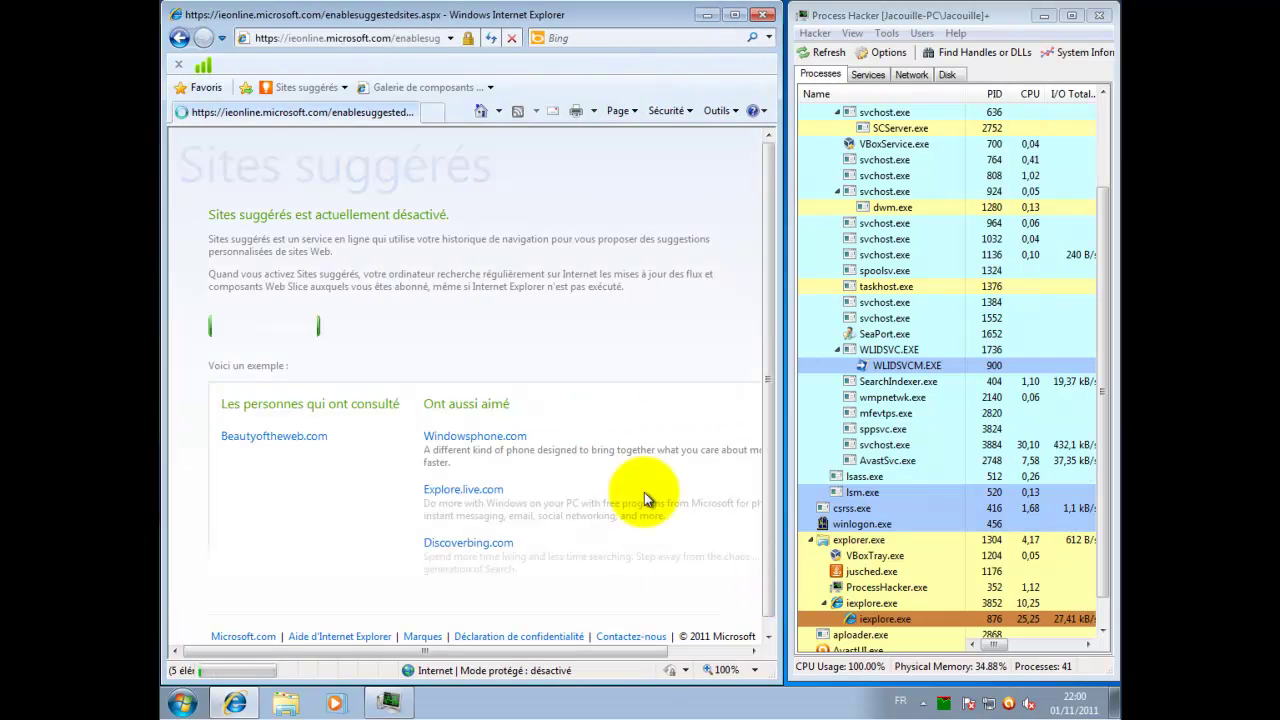
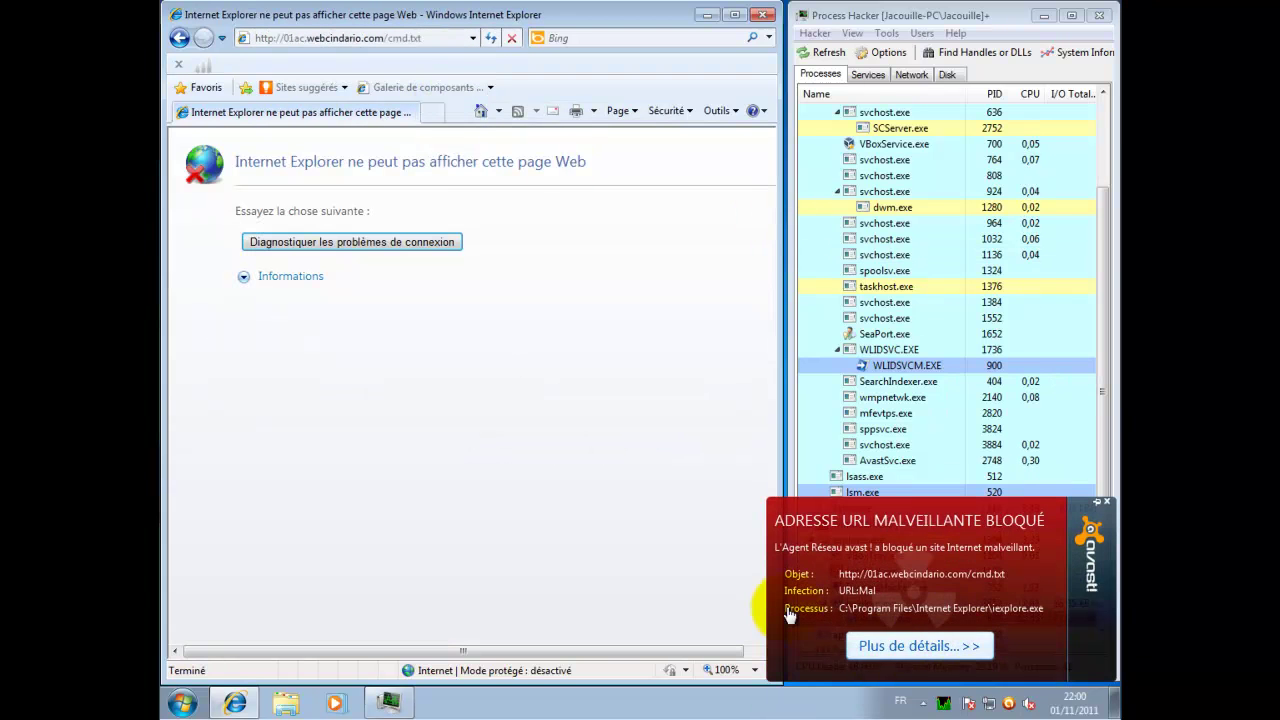
right_click(160, 484)
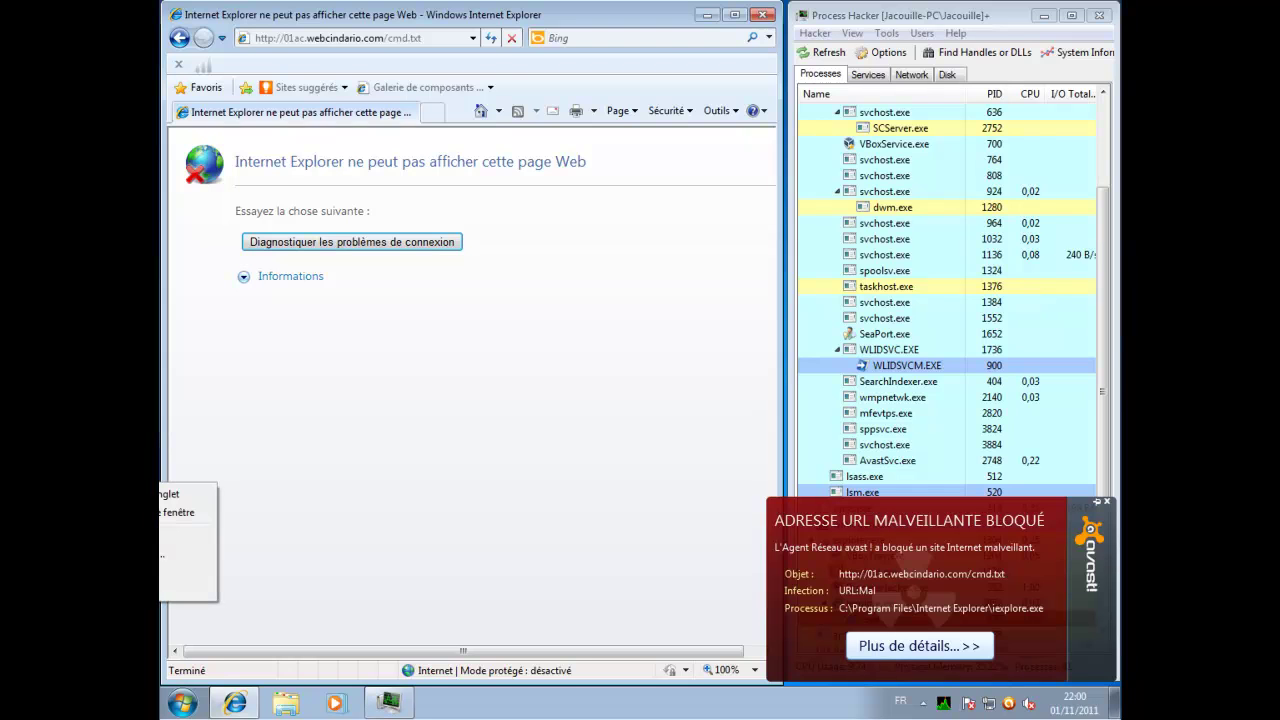
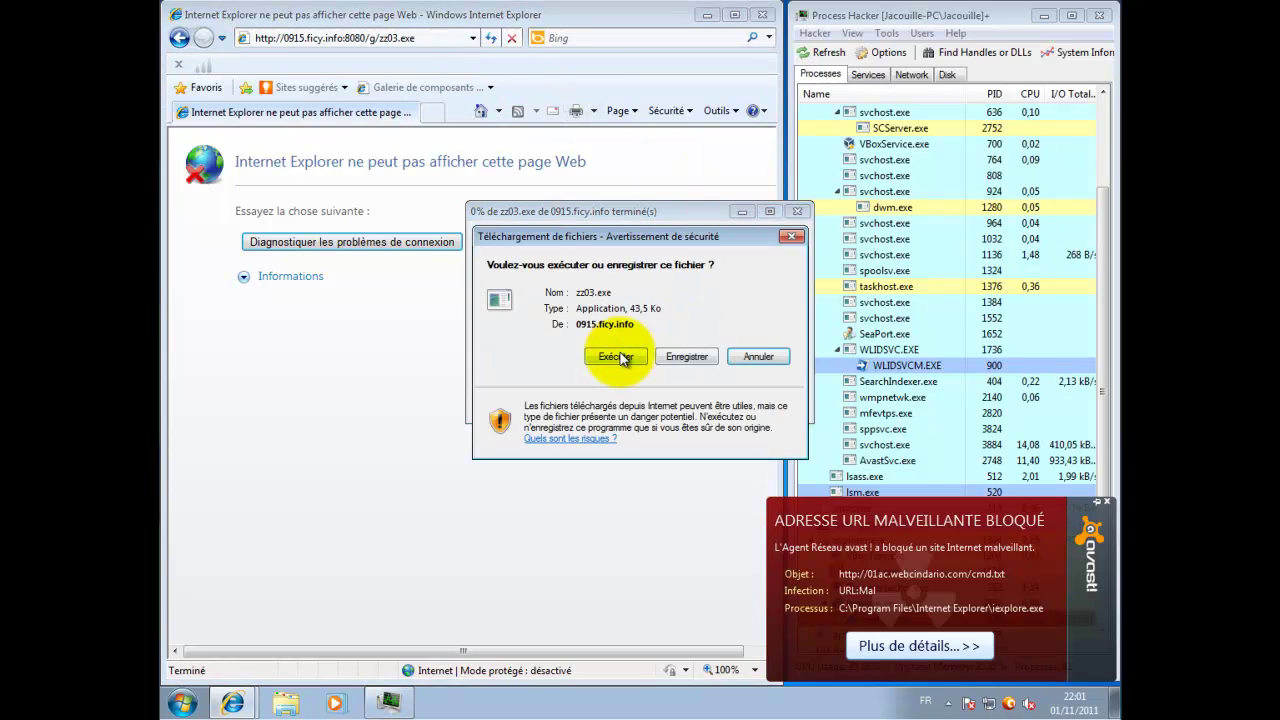
click(618, 357)
click(697, 370)
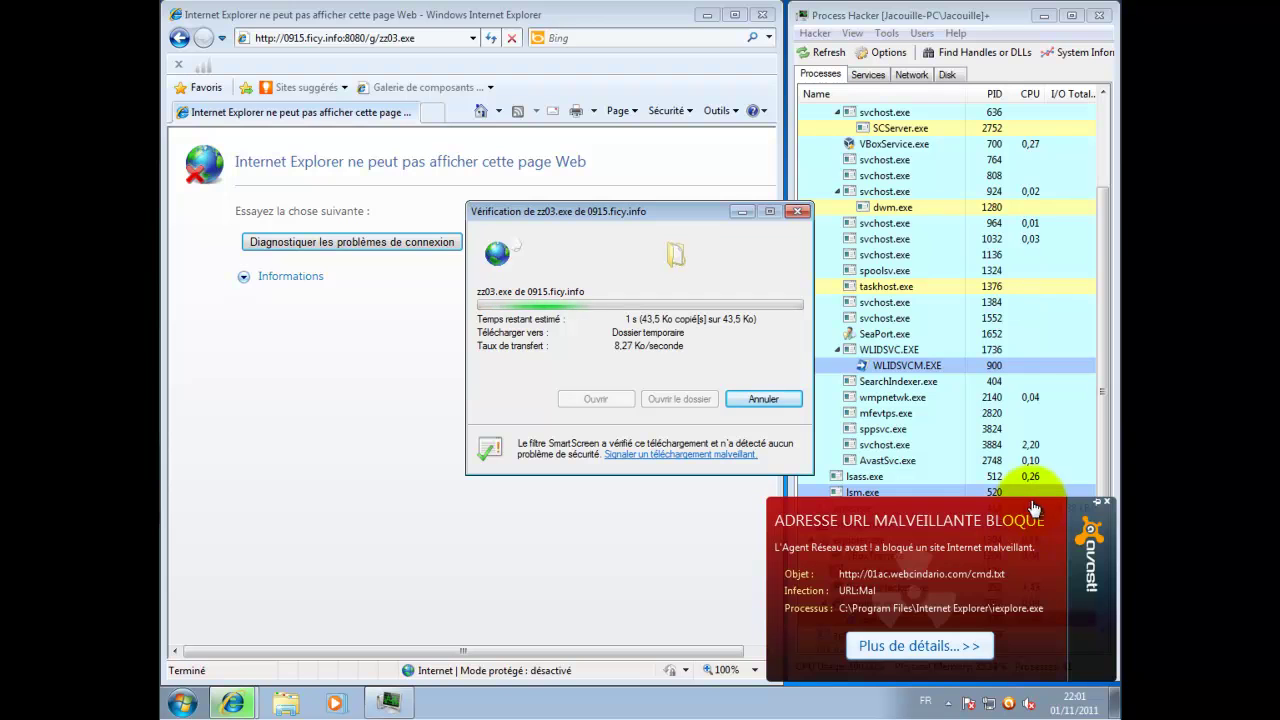
Dismiss the blocked-URL alert and launch zz03.exe with the Lancer dans la Sandbox (recommandé) action
click(1107, 504)
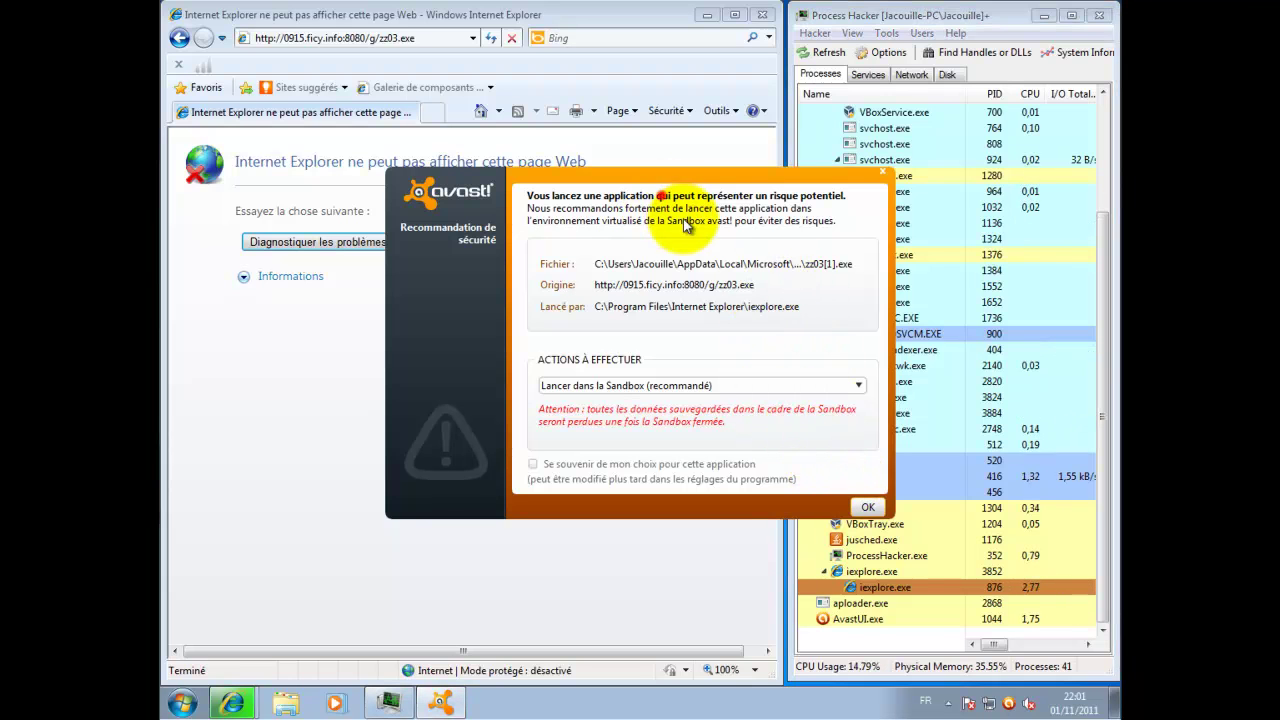
drag(587, 172, 397, 239)
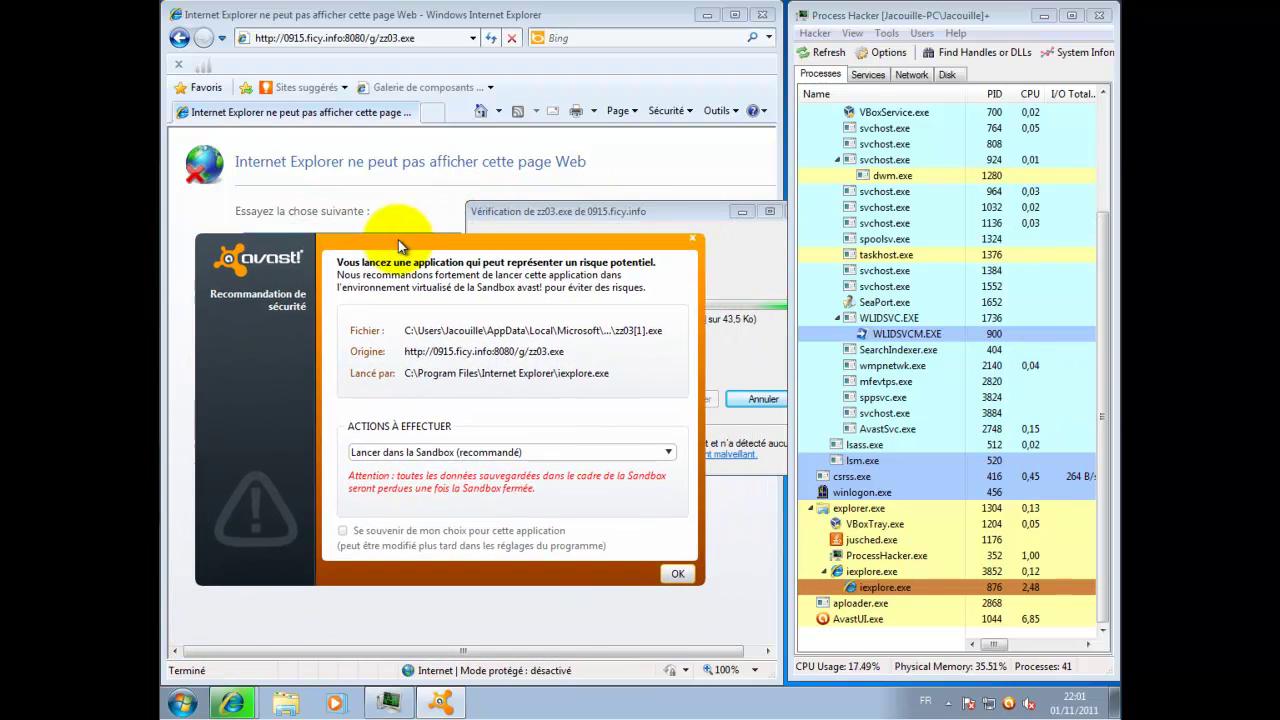
click(677, 573)
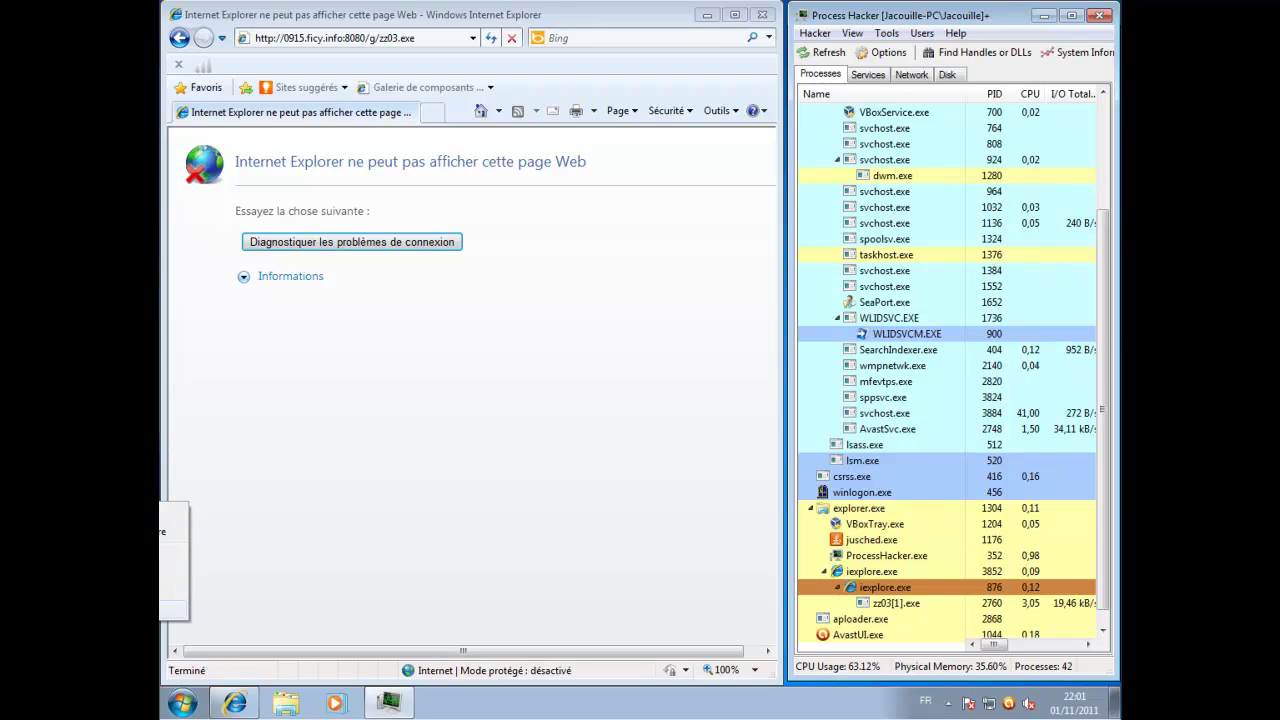
Request zz03.exe again from the same address, run it despite the unknown publisher, and close the remaining security warning
click(428, 37)
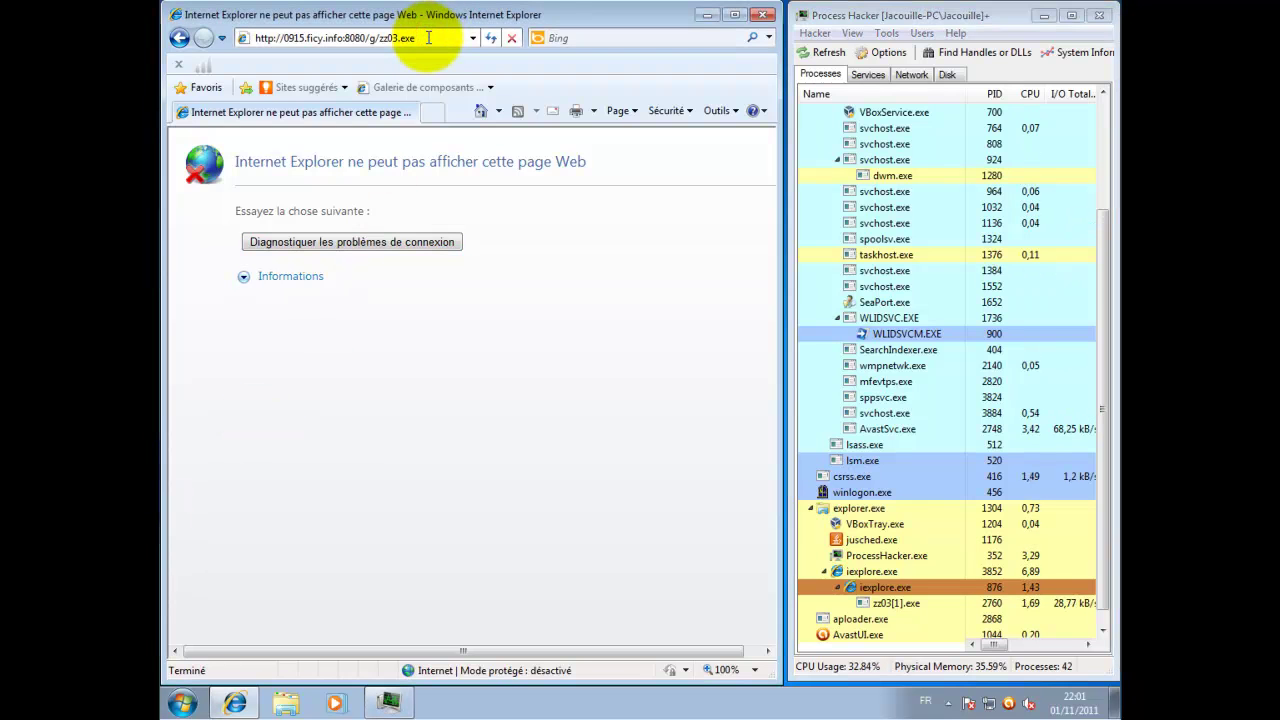
key(Return)
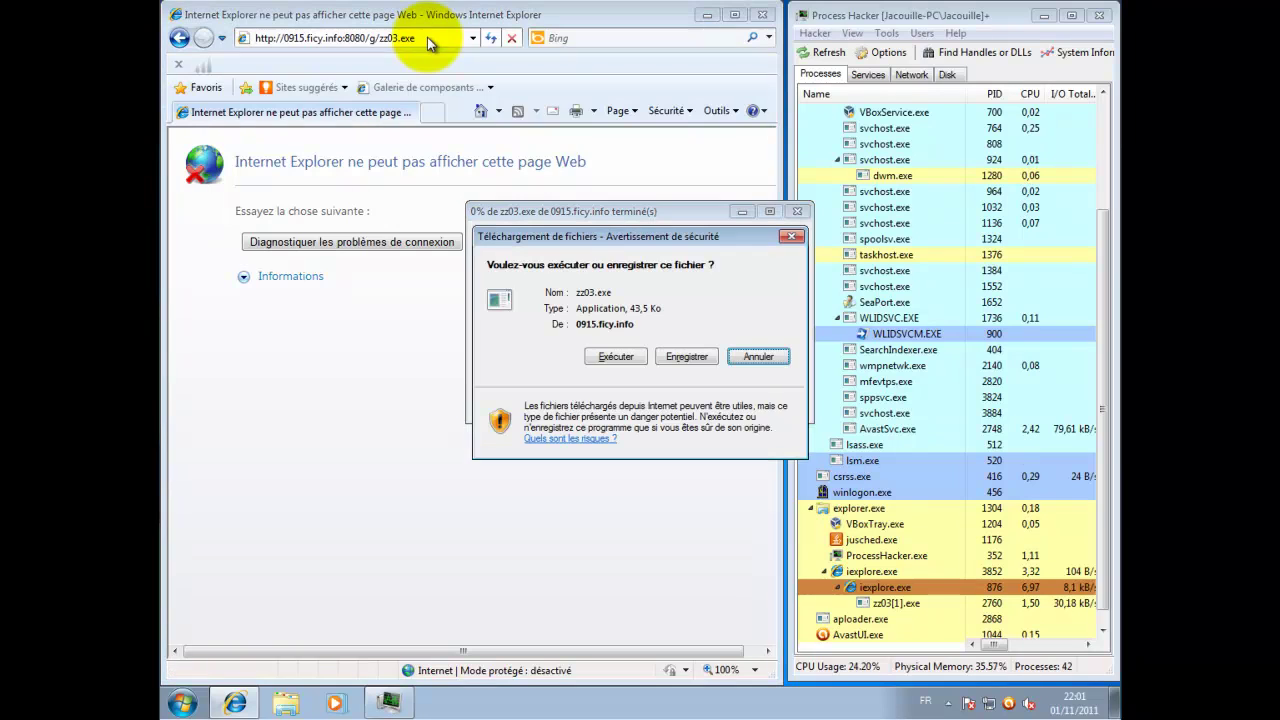
click(617, 356)
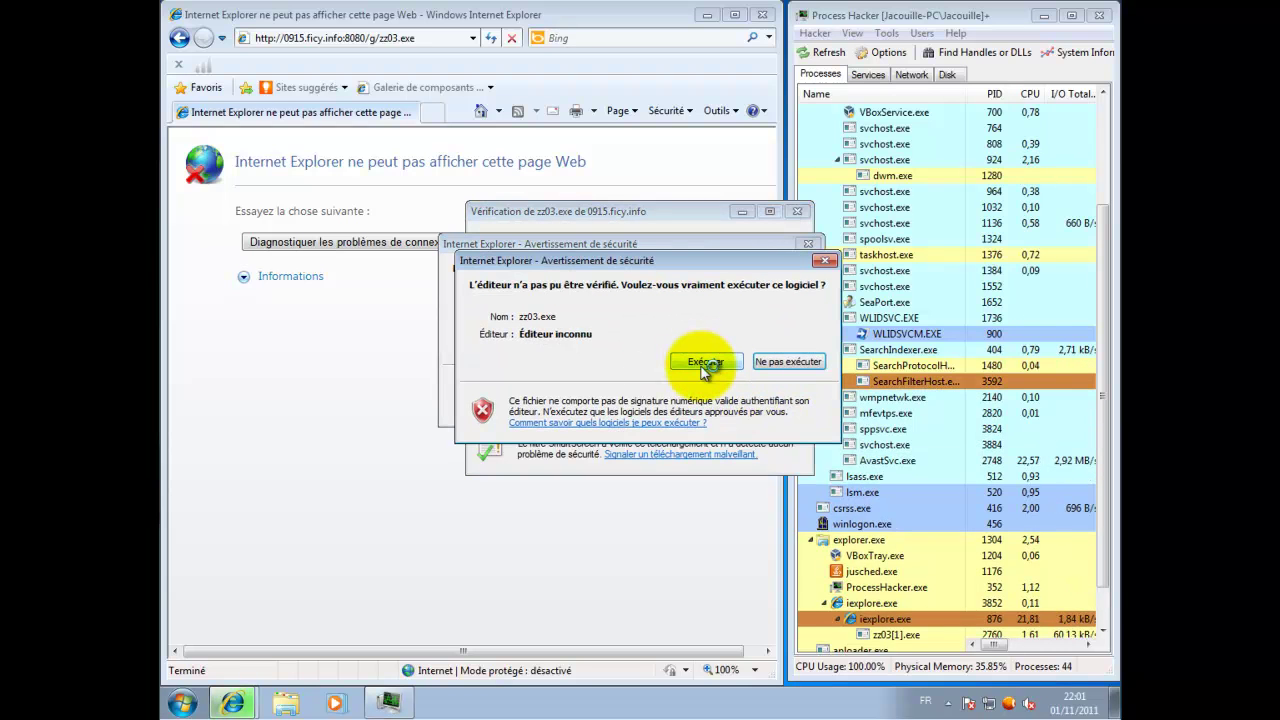
click(704, 364)
click(708, 346)
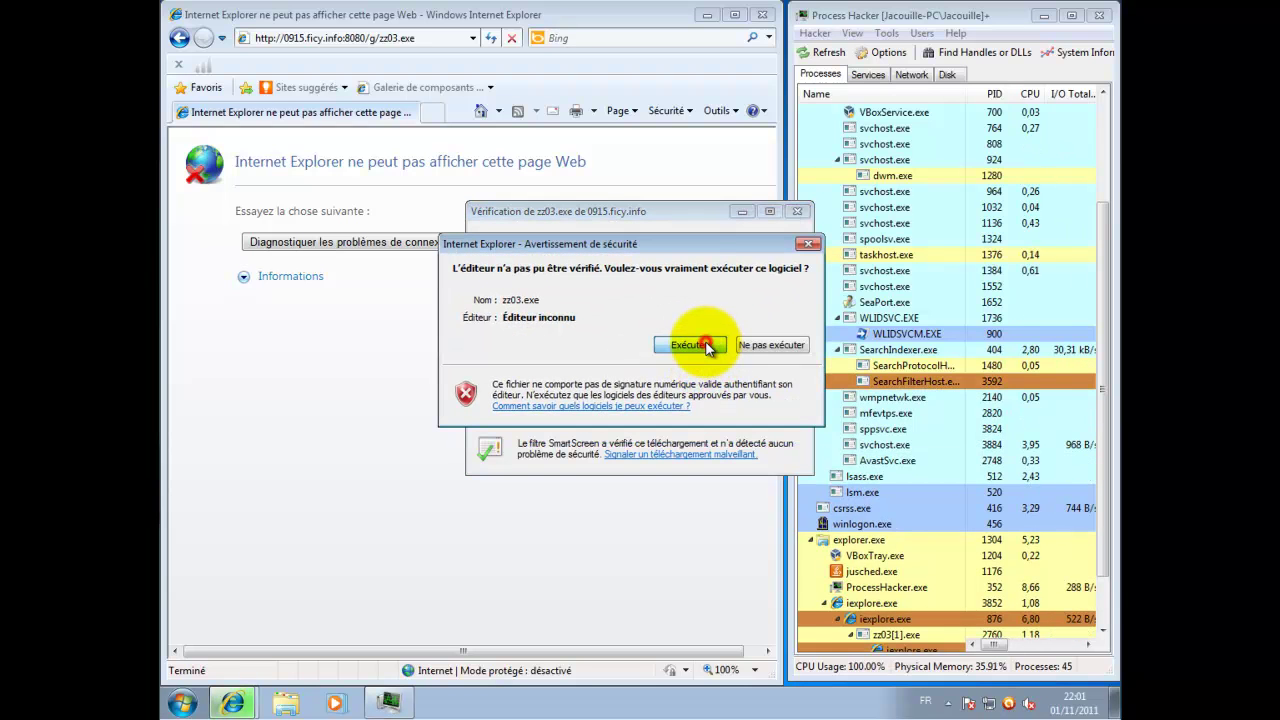
click(1100, 376)
click(674, 248)
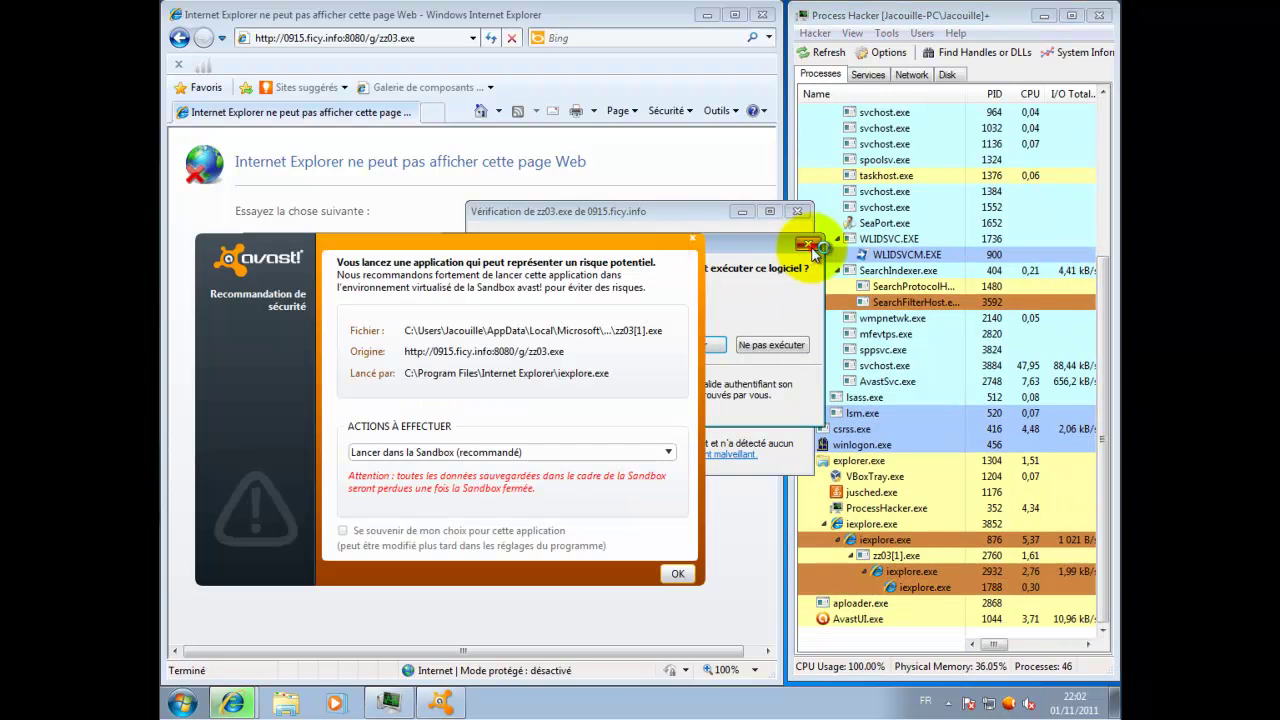
click(811, 247)
Set the avast! action for zz03.exe to Lancer normalement and confirm the launch
click(623, 451)
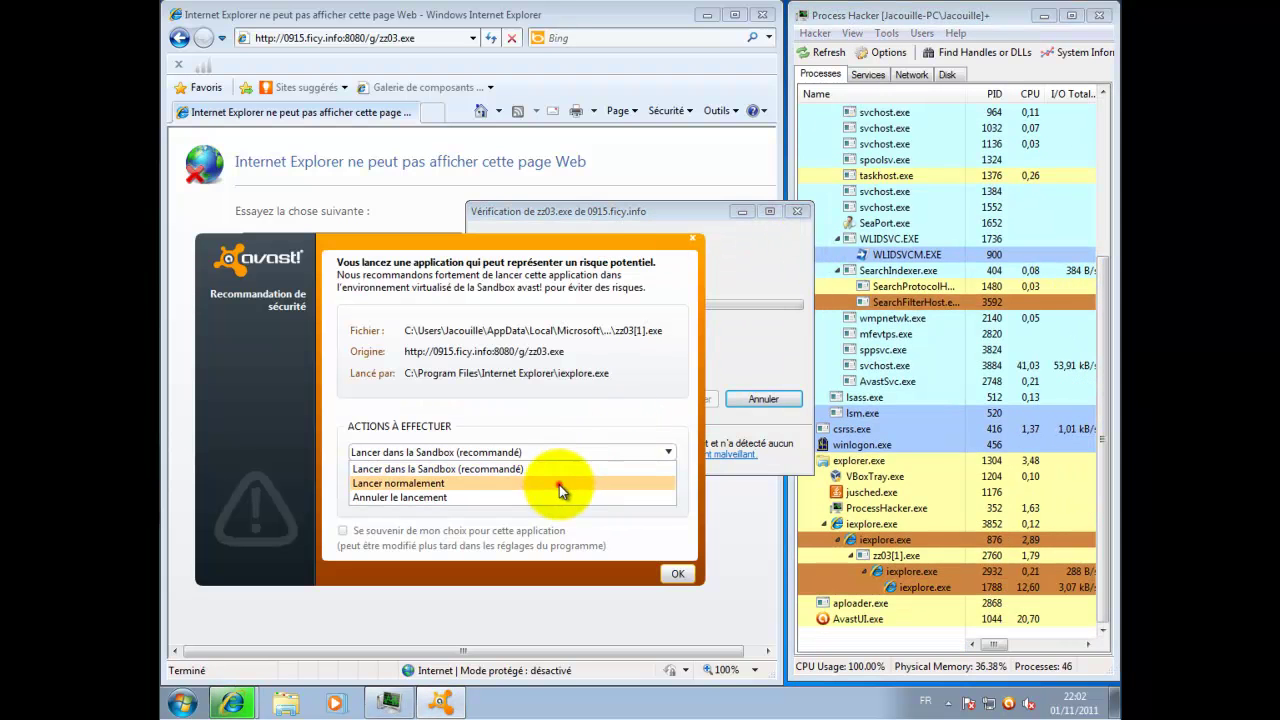
click(559, 485)
click(668, 573)
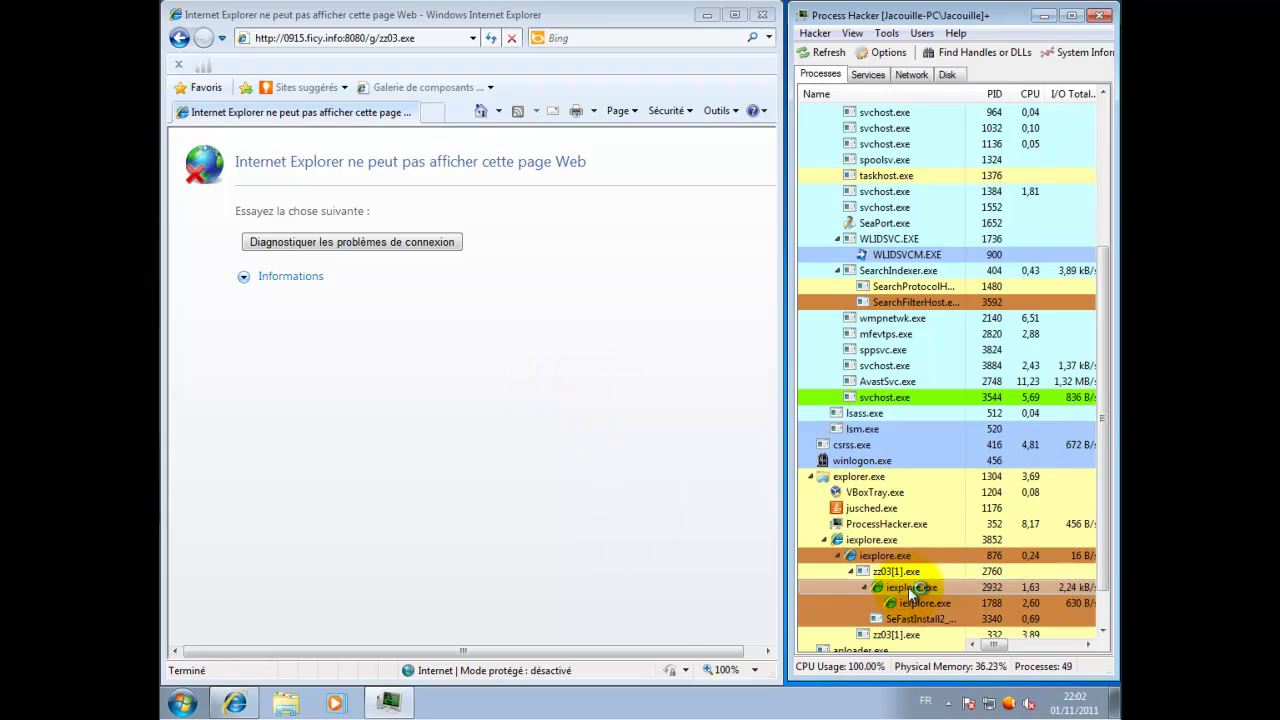
mouse_move(911, 569)
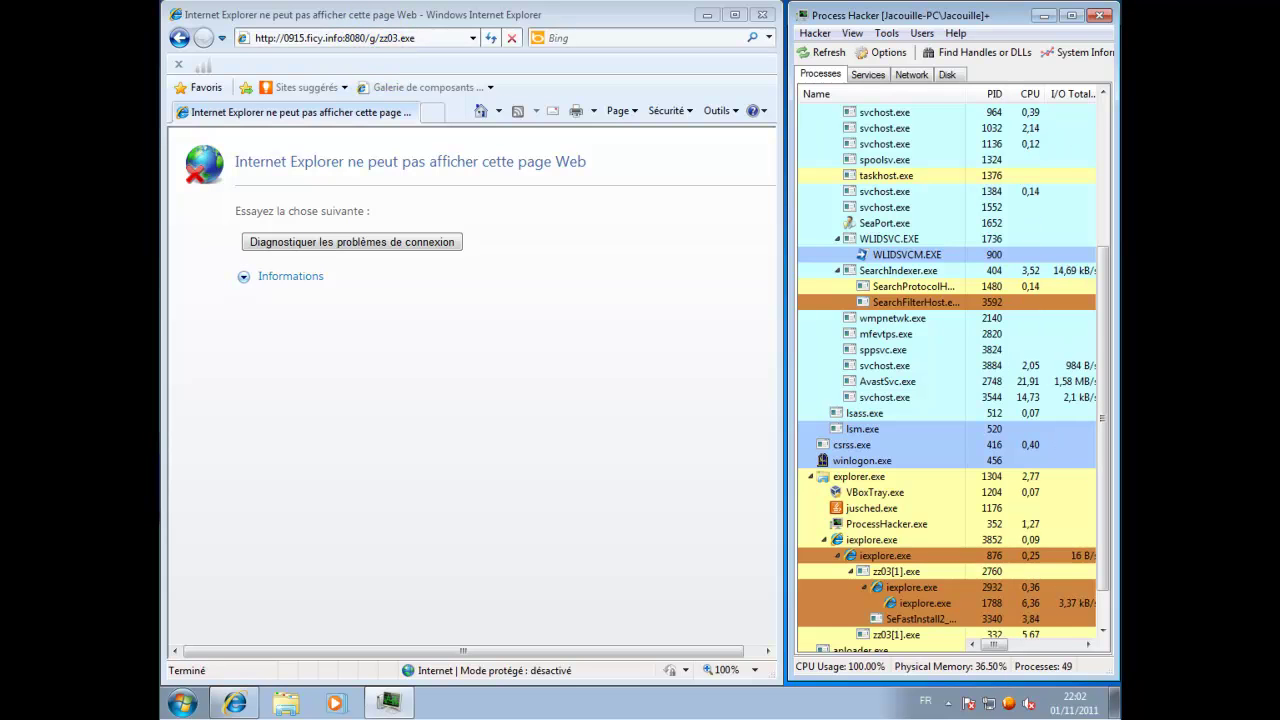
right_click(360, 40)
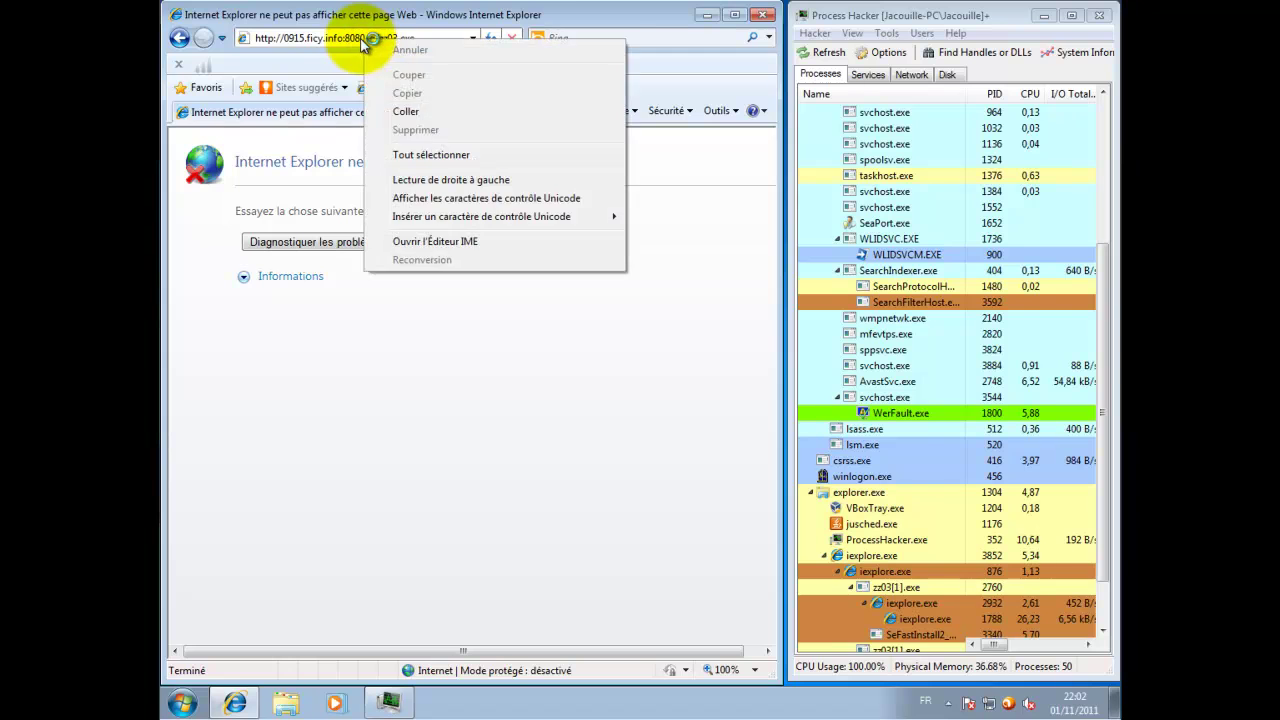
click(337, 45)
click(337, 45)
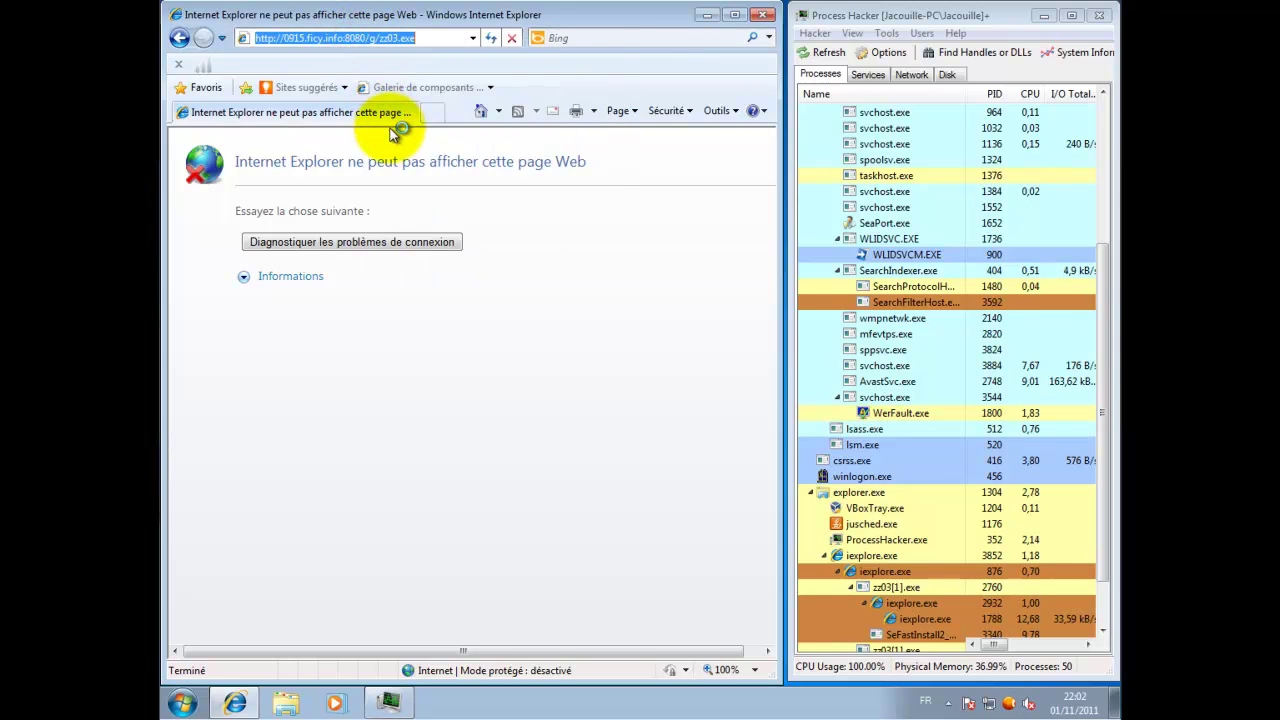
key(shift+F10)
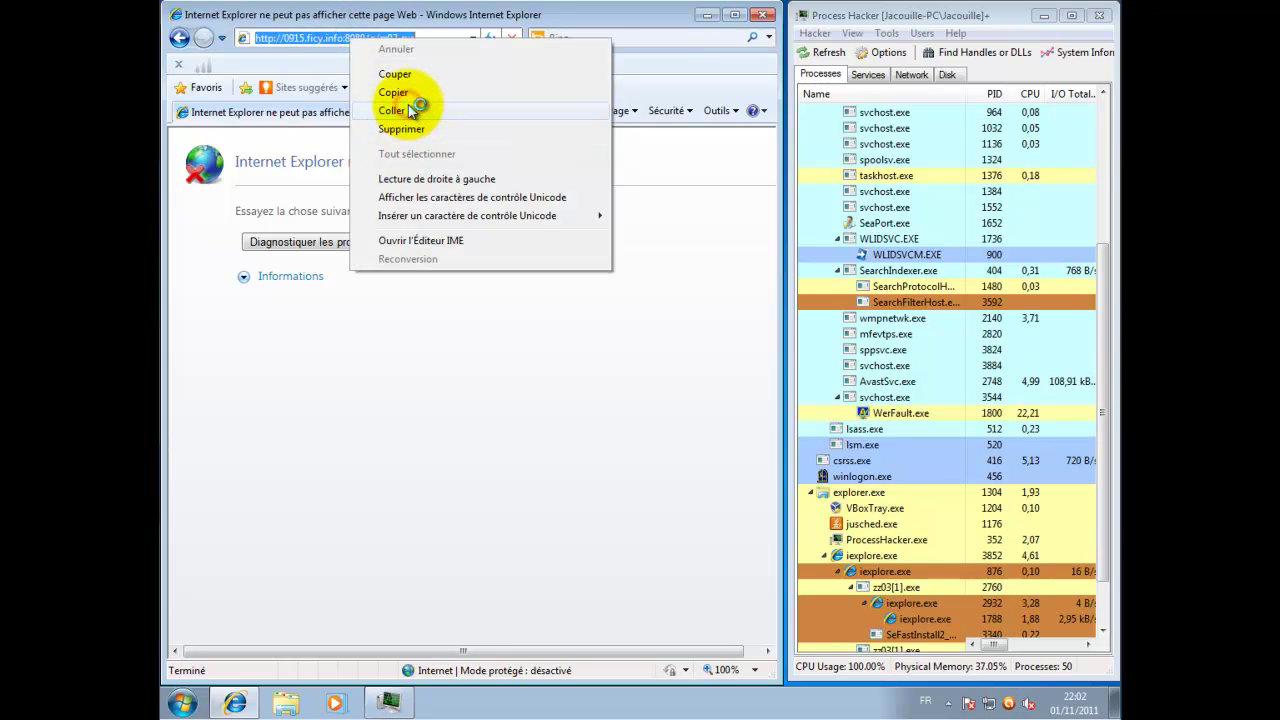
click(410, 110)
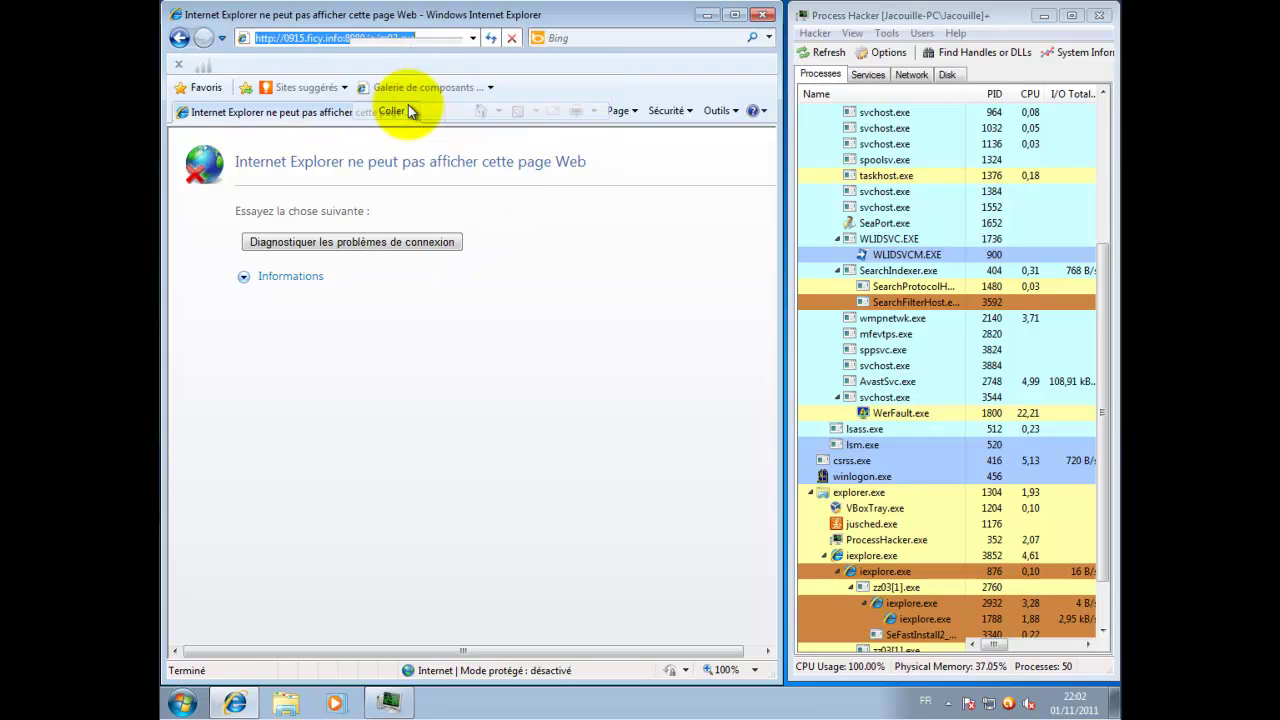
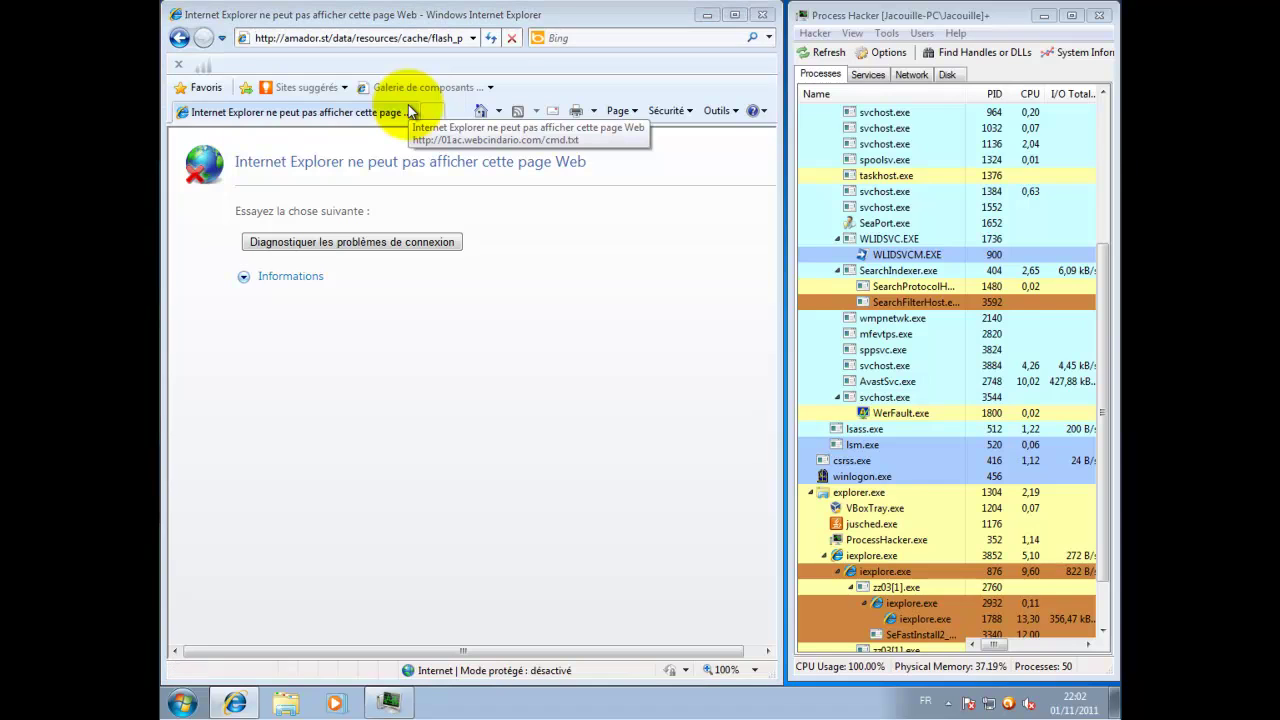
Close the crashed zz03[1].exe program and download flash_player.exe from amador.st despite the unsafe-download warning
click(668, 365)
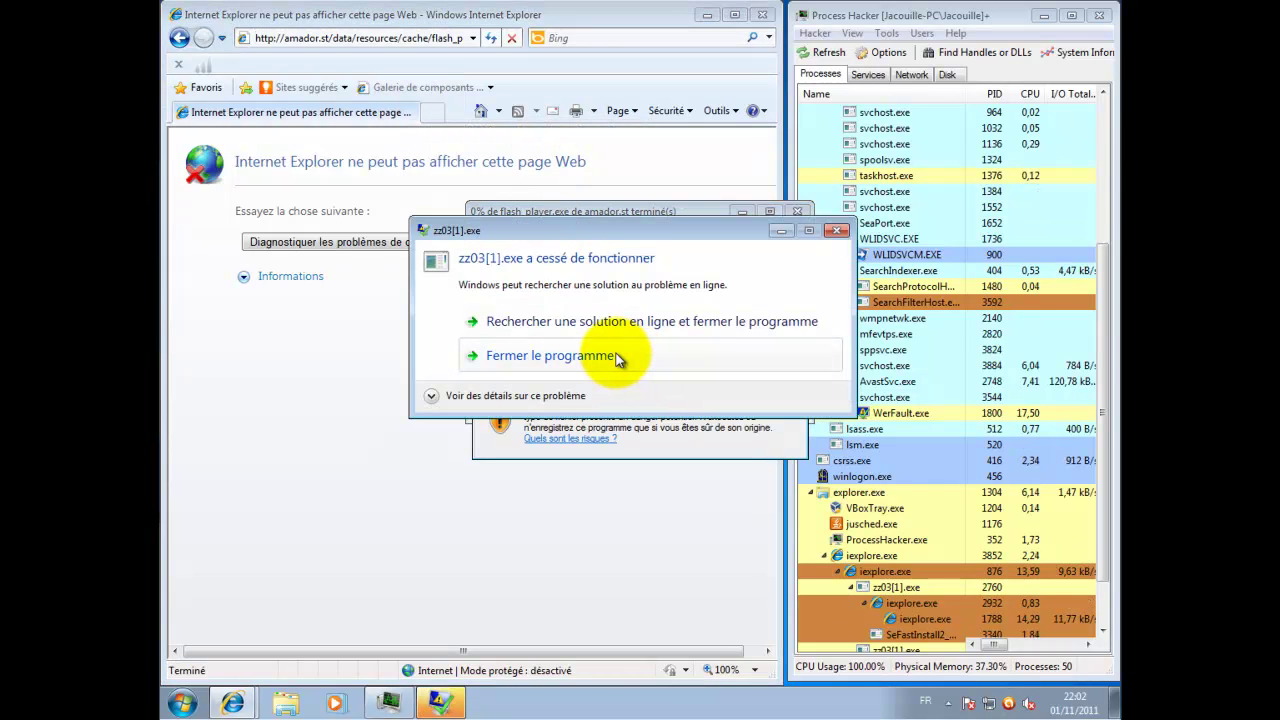
click(618, 358)
click(616, 356)
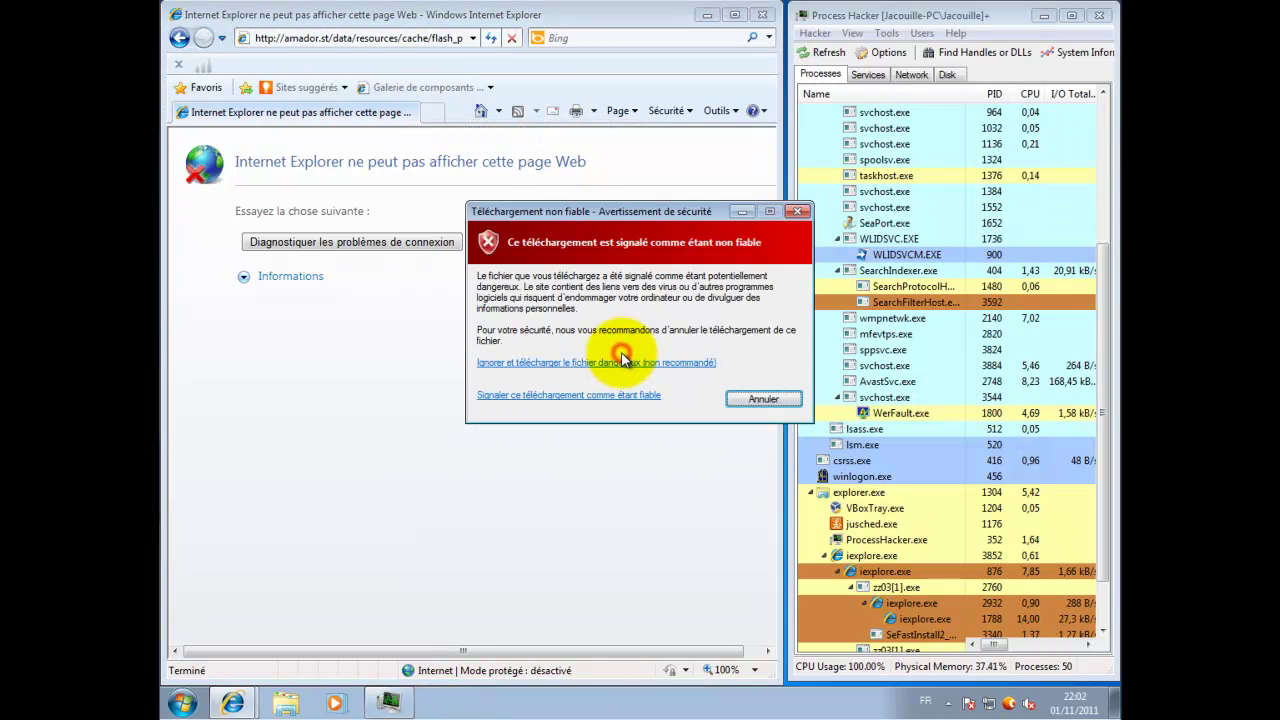
click(638, 365)
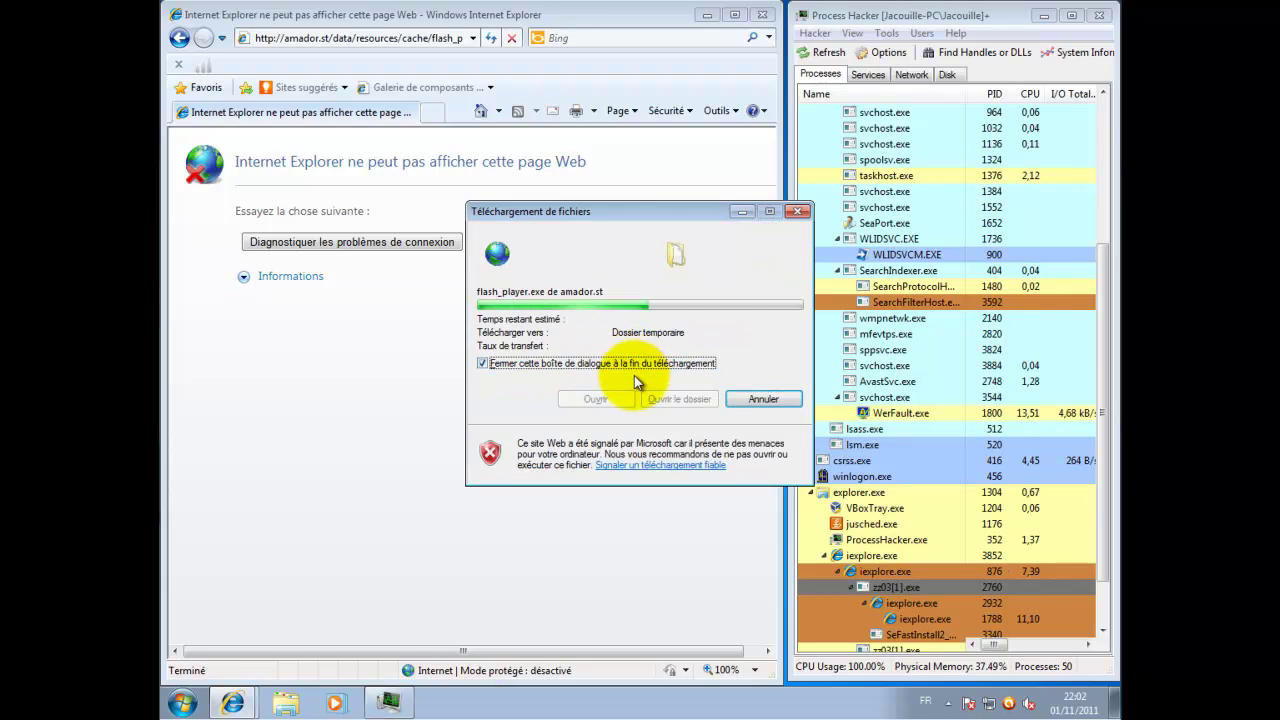
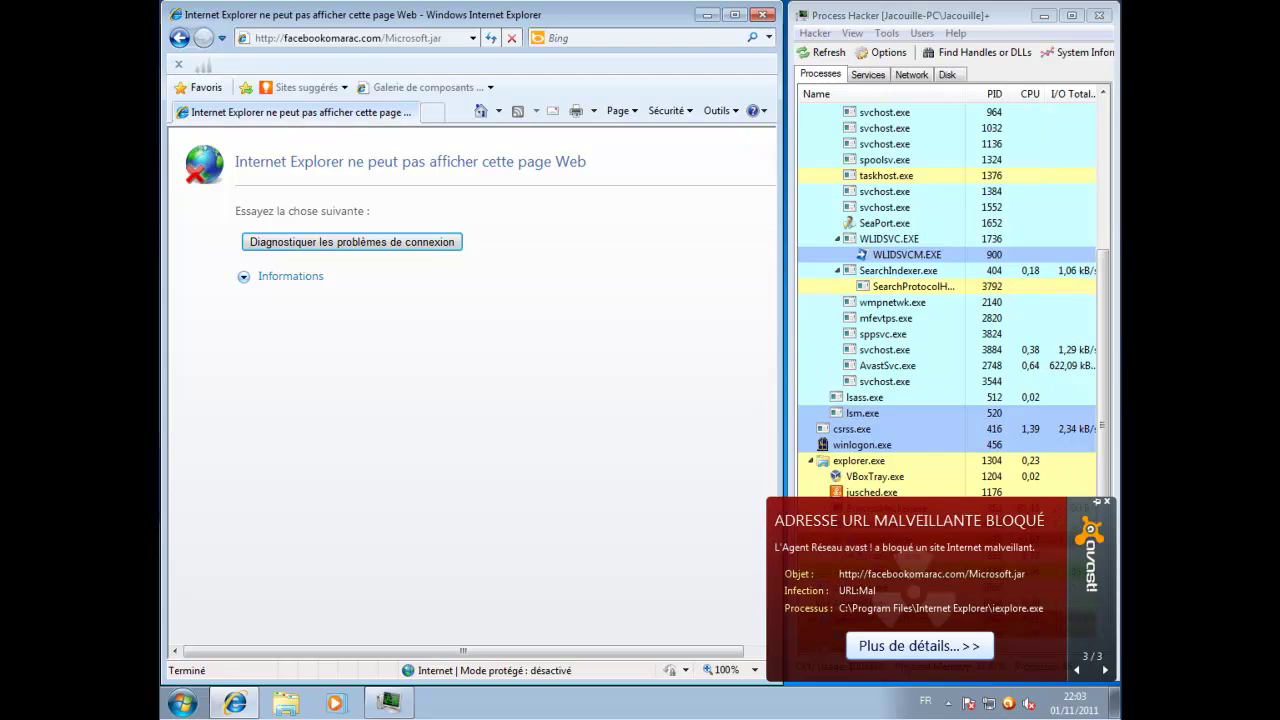
click(335, 38)
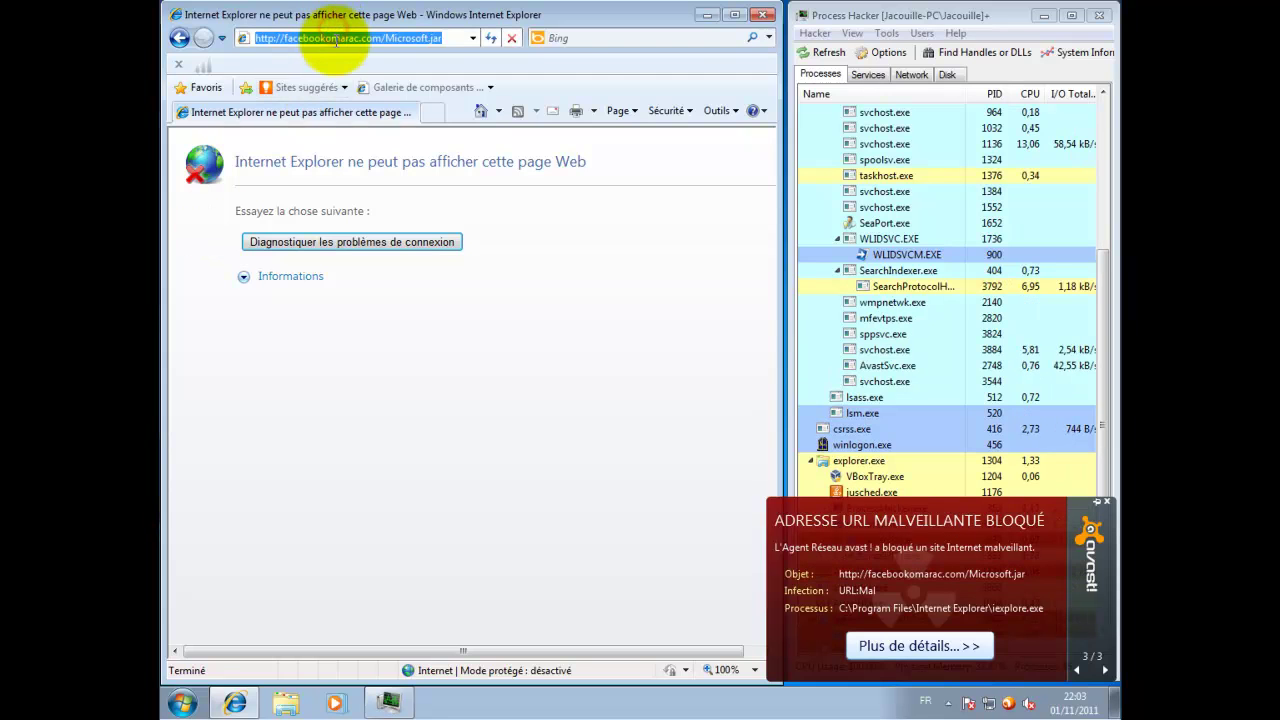
right_click(334, 39)
click(405, 113)
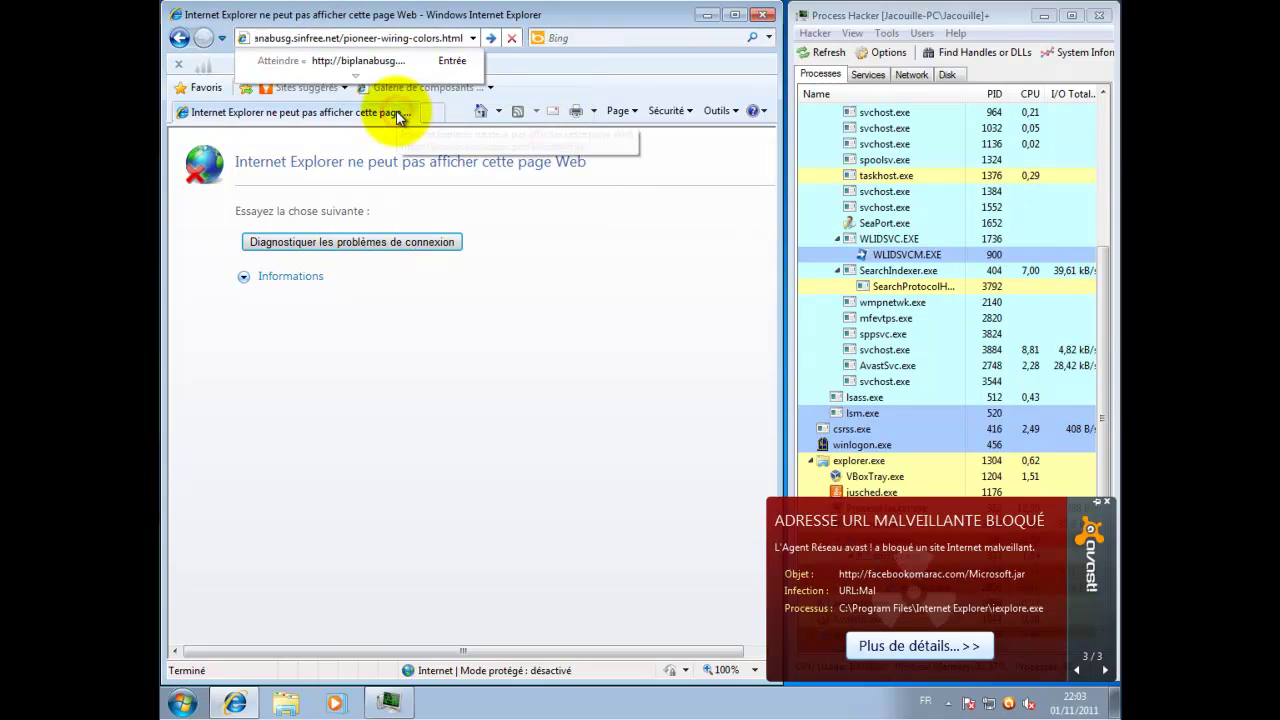
key(Return)
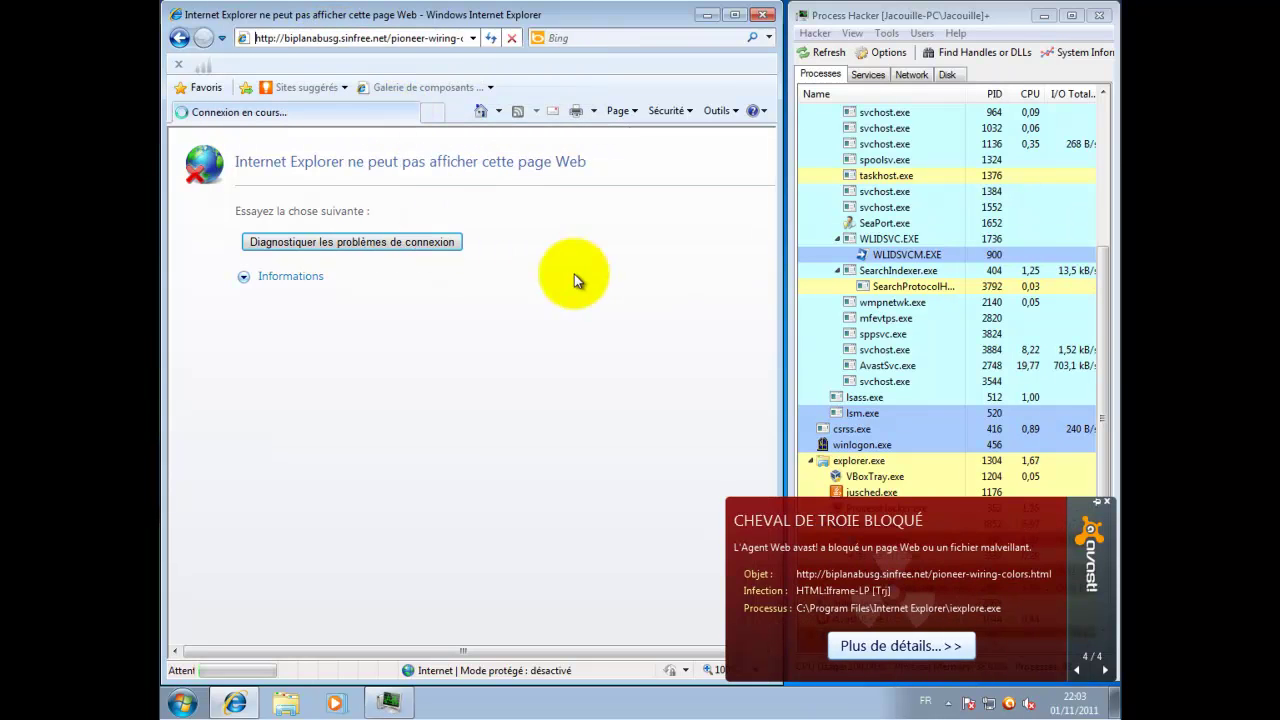
click(1079, 671)
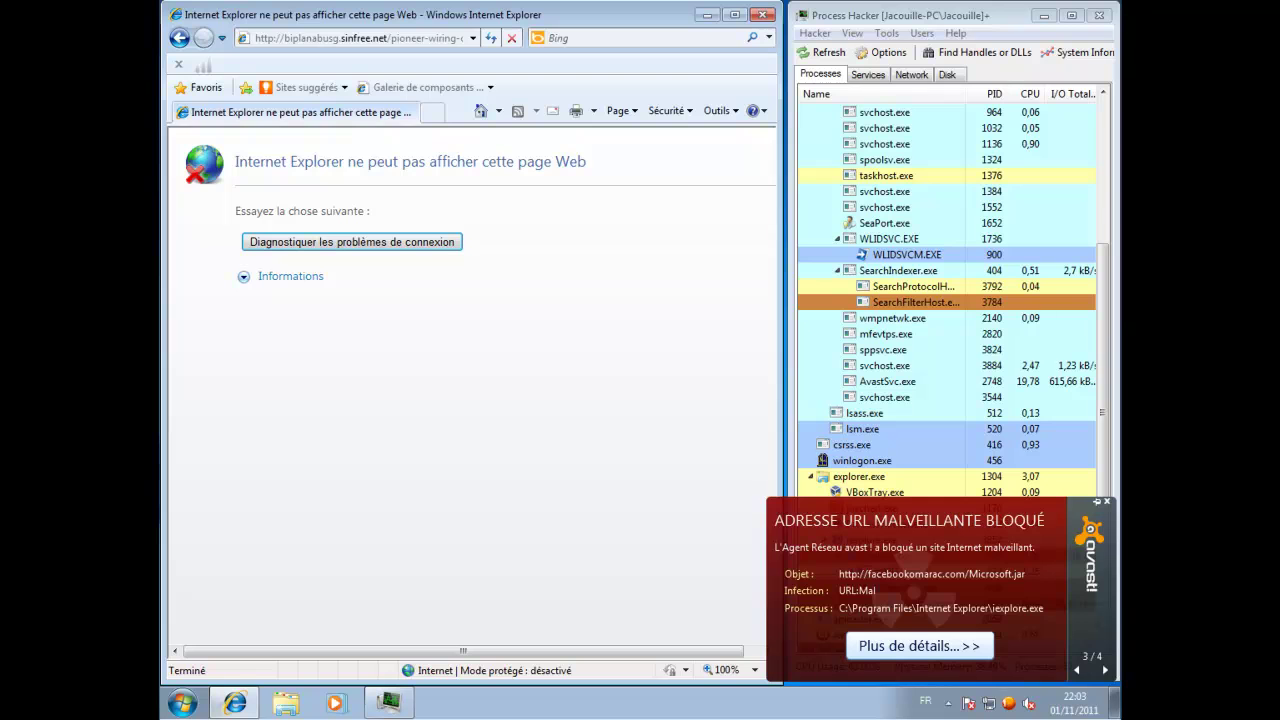
click(395, 38)
click(395, 38)
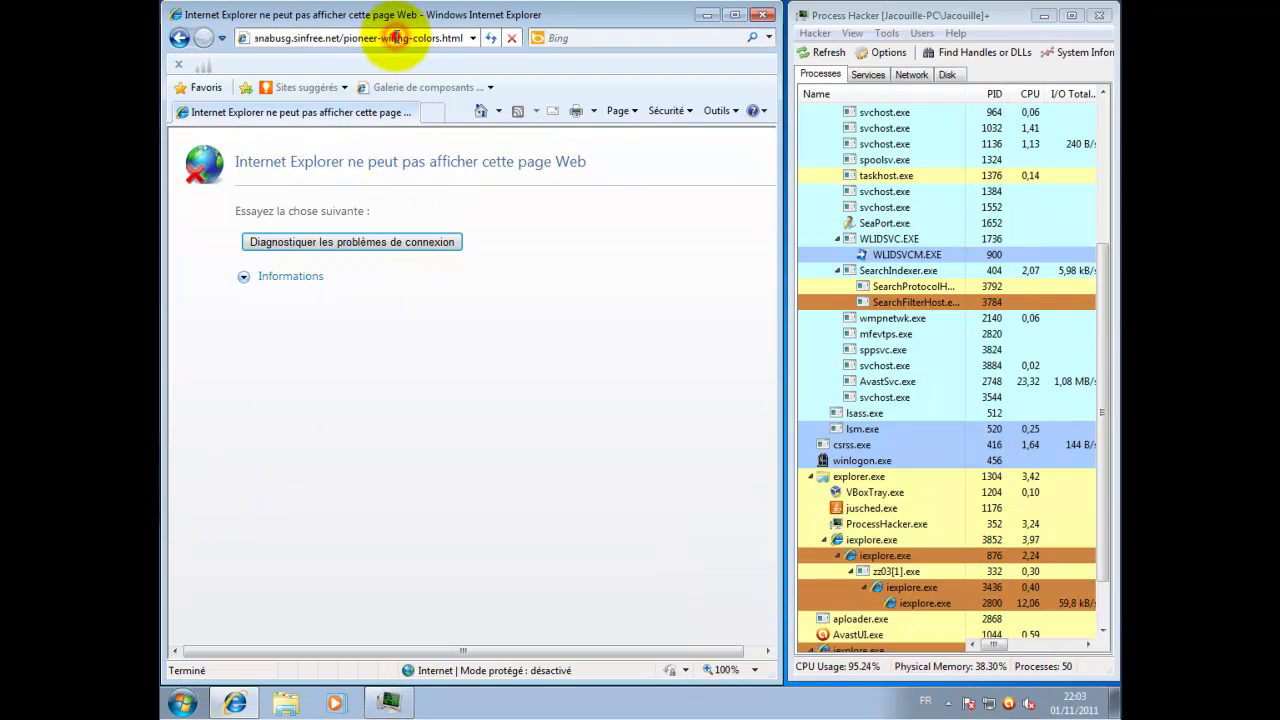
triple_click(395, 38)
right_click(395, 38)
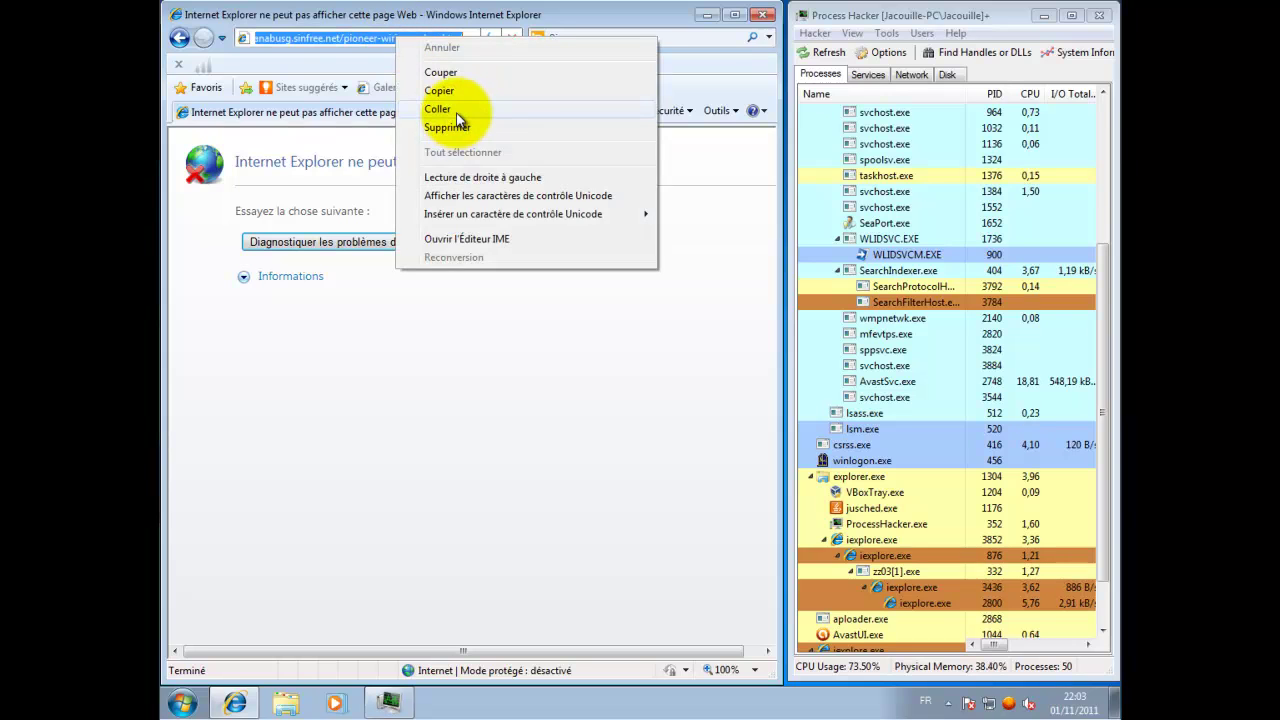
click(457, 112)
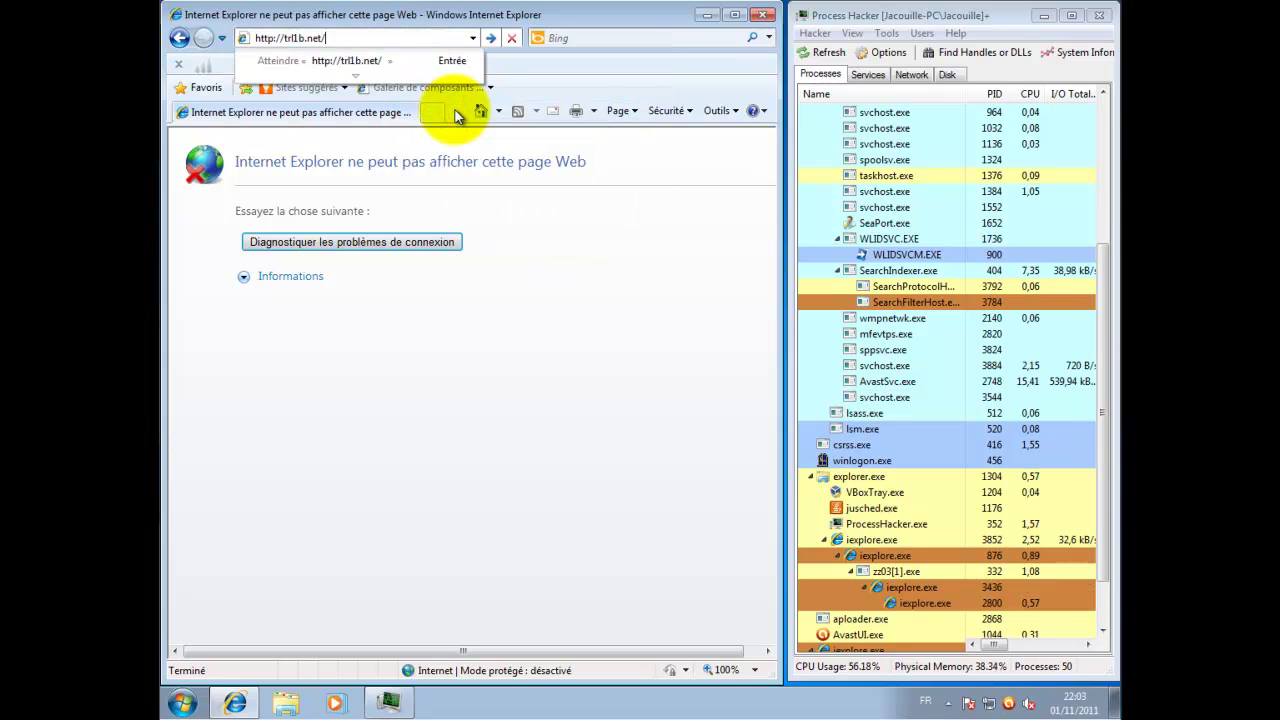
click(379, 65)
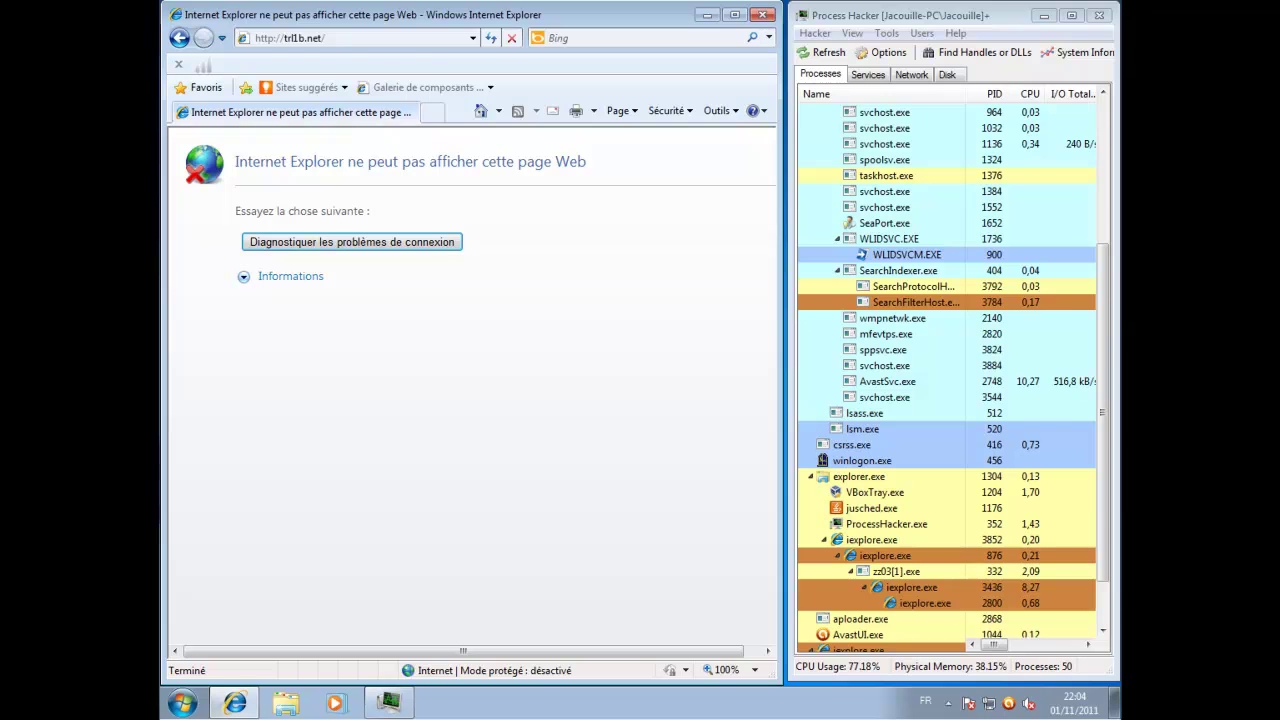
Replace the trl1b.net address with z22x.com/up/uploads/files/-a310ba5976.exe and request the executable
click(392, 38)
right_click(391, 37)
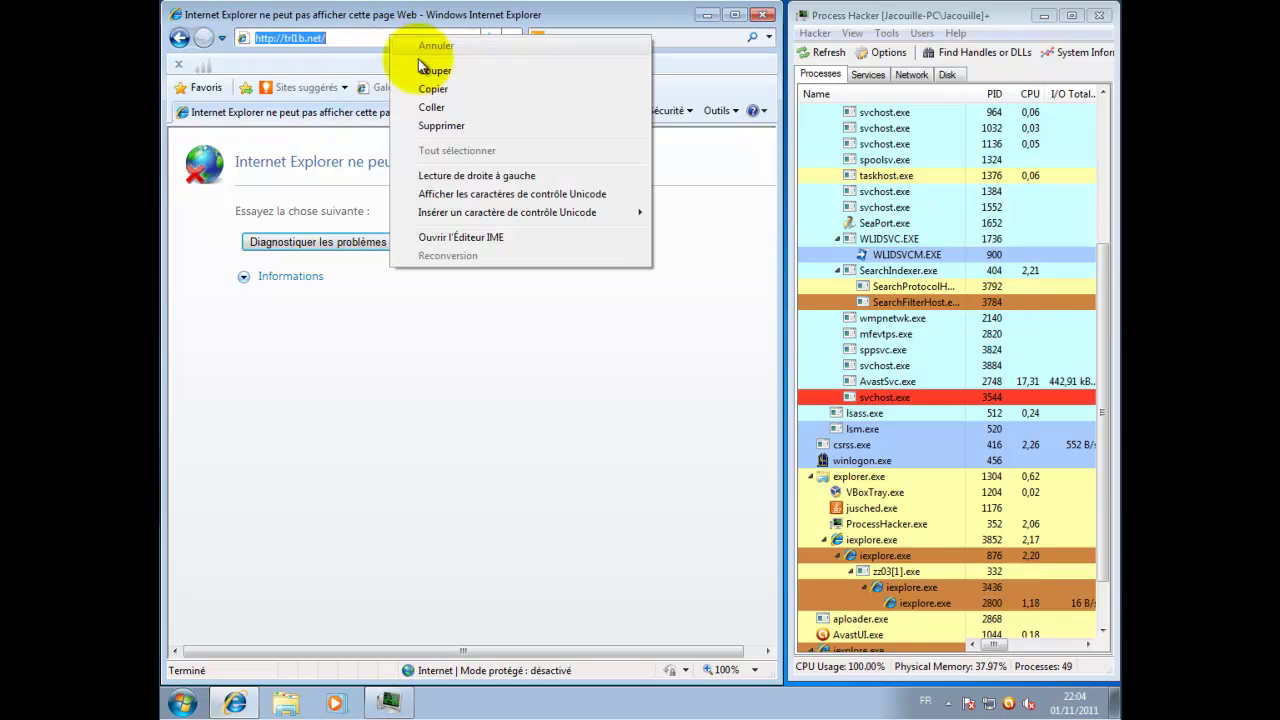
click(433, 89)
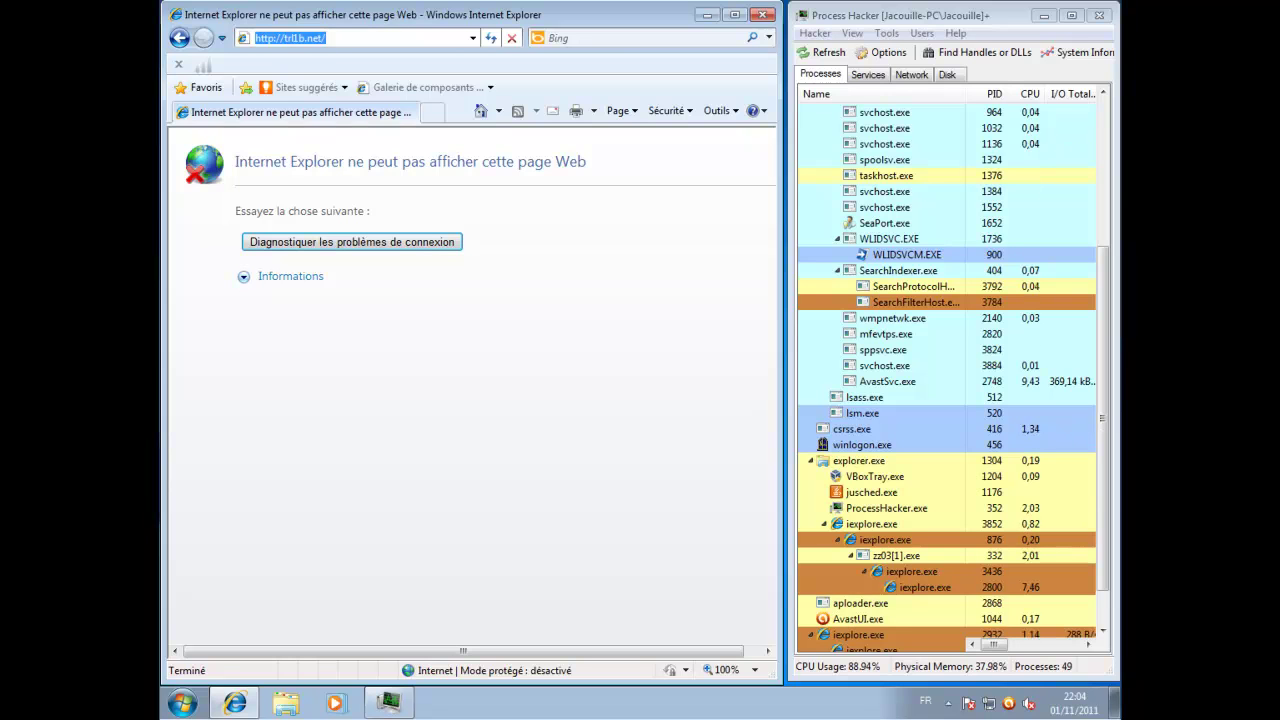
right_click(345, 40)
click(386, 108)
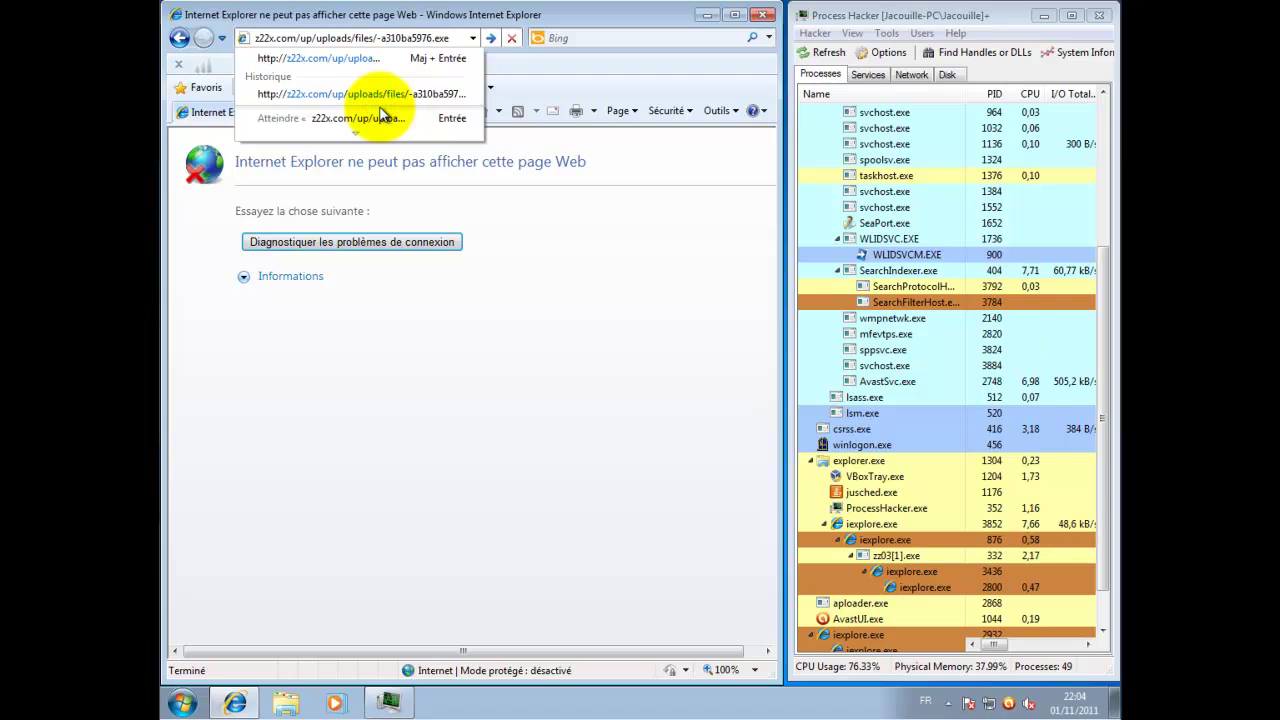
key(Return)
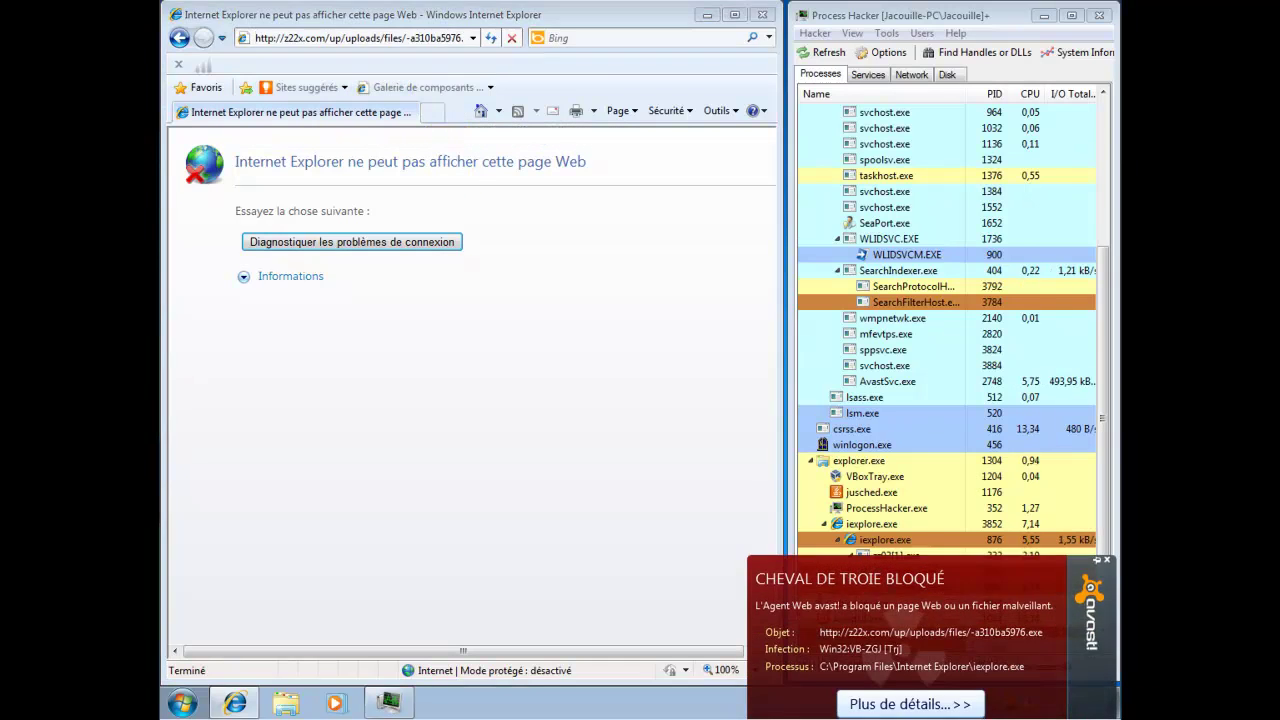
Request z22x.com/up/uploads/files/-542d1b32e1.exe, run the download, and dismiss the download error
right_click(421, 40)
click(443, 116)
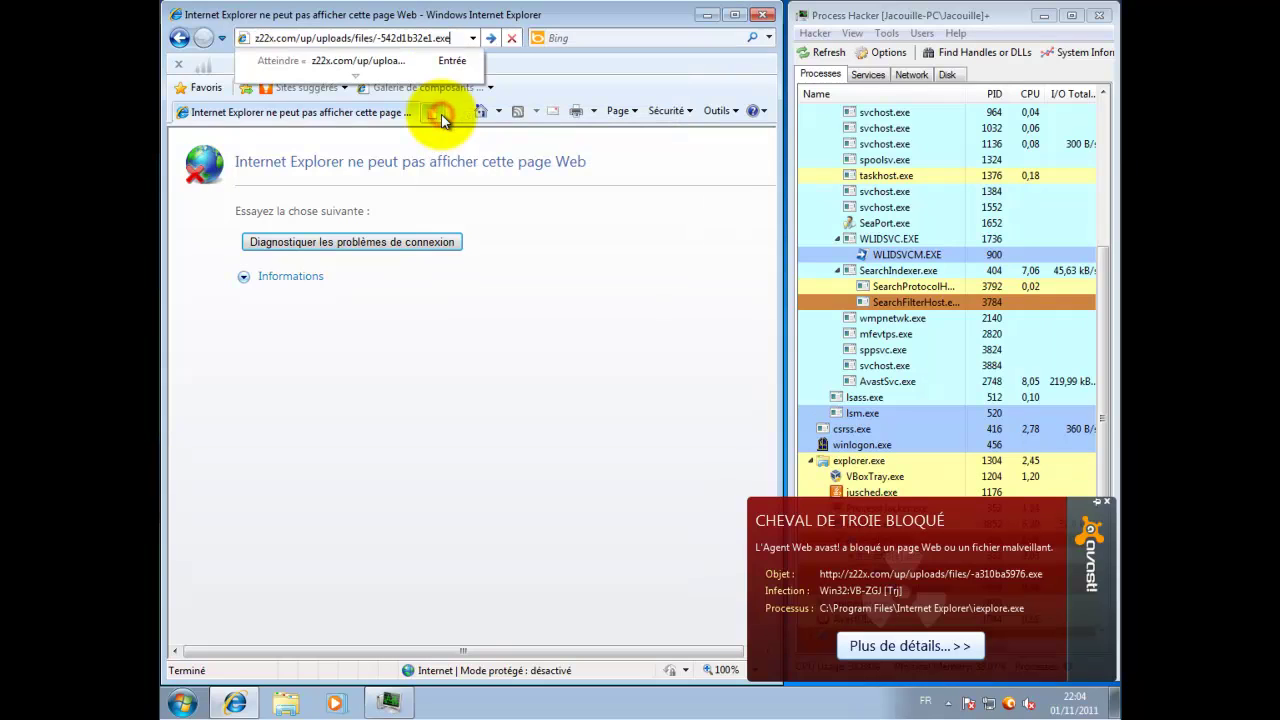
key(Return)
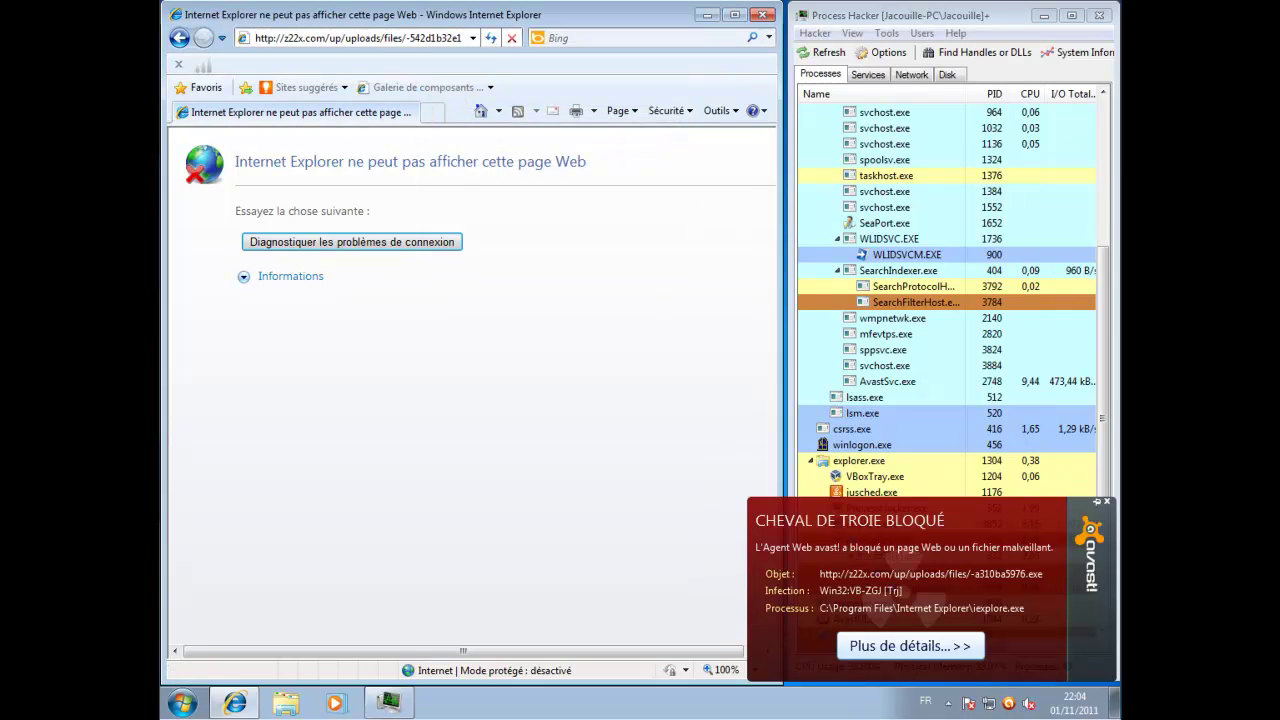
click(610, 355)
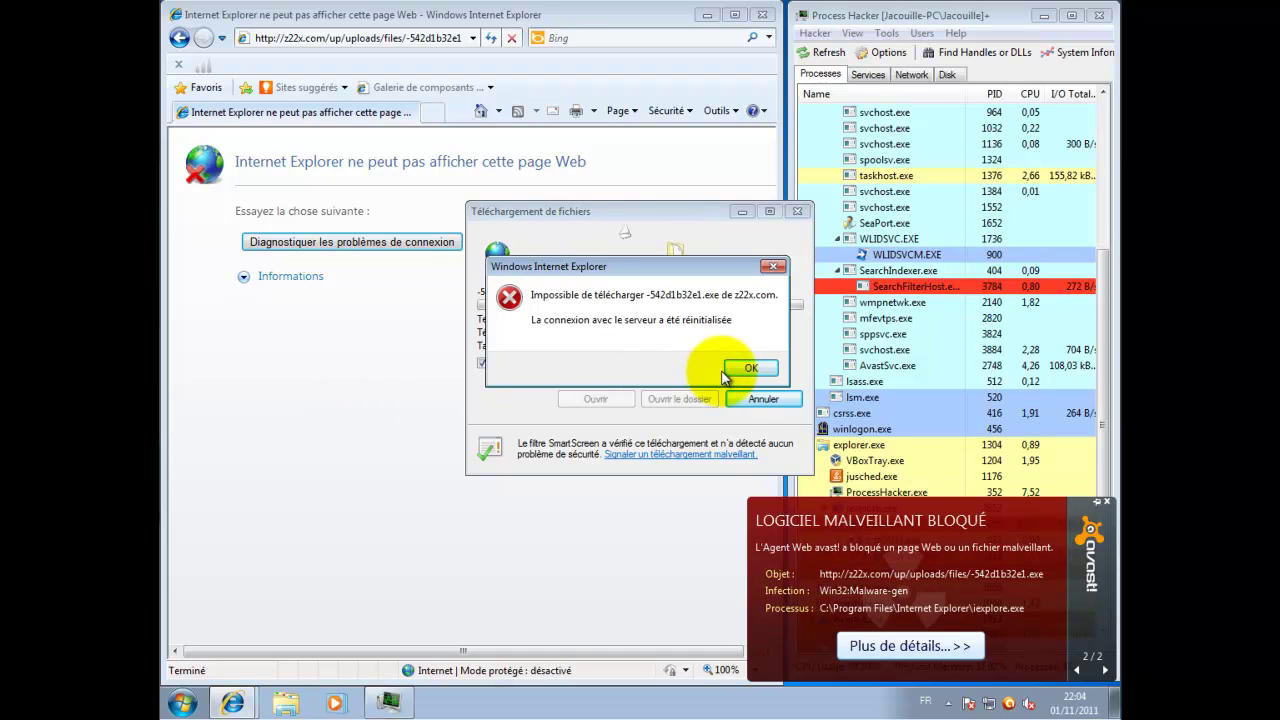
click(748, 367)
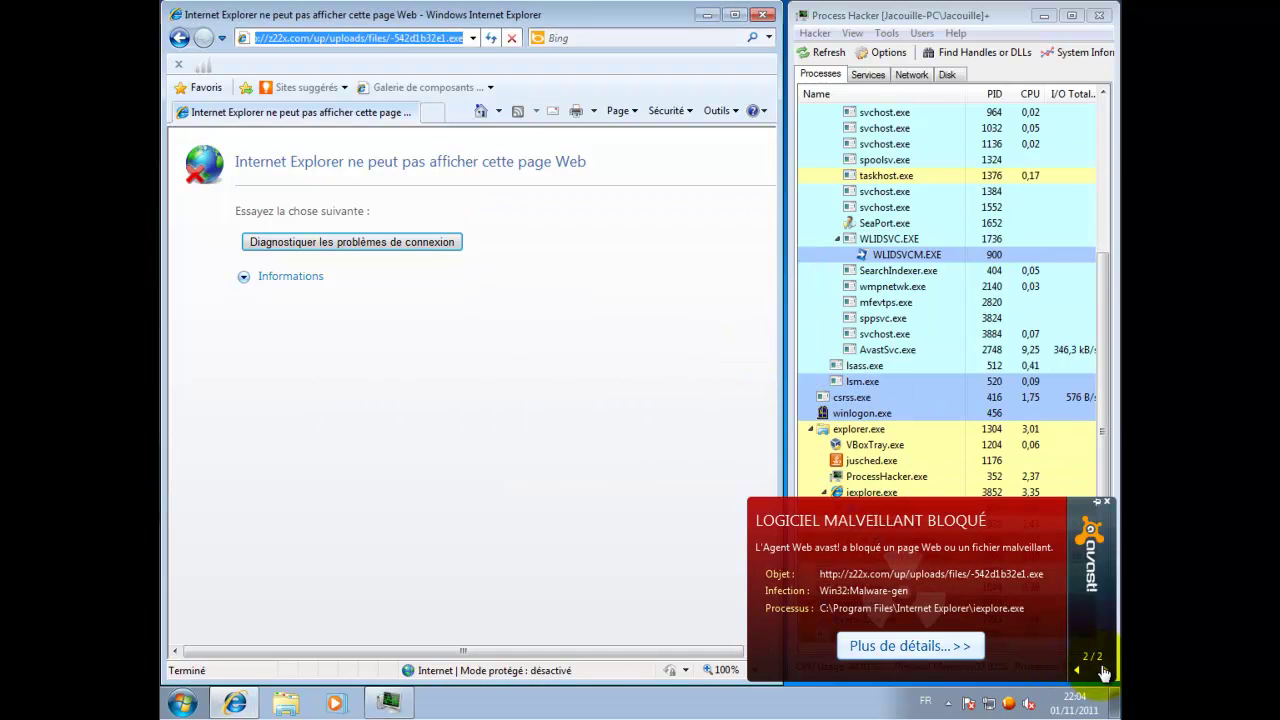
click(955, 646)
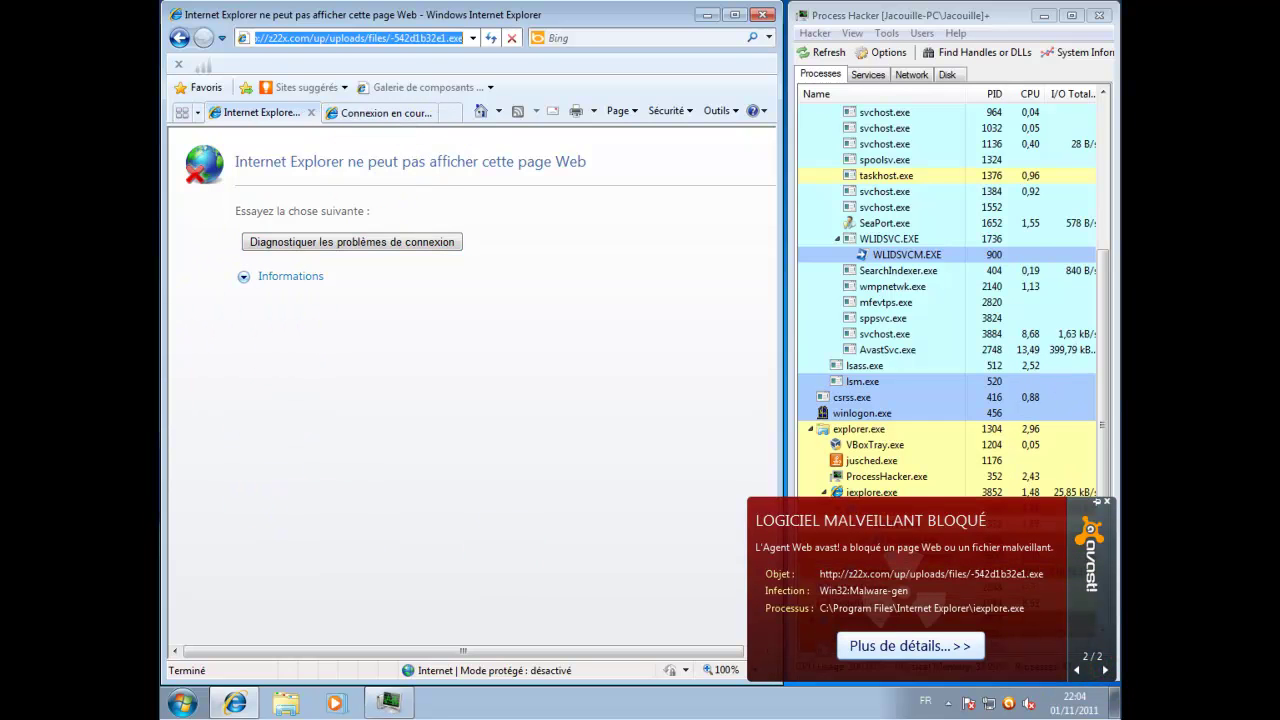
drag(330, 38, 360, 38)
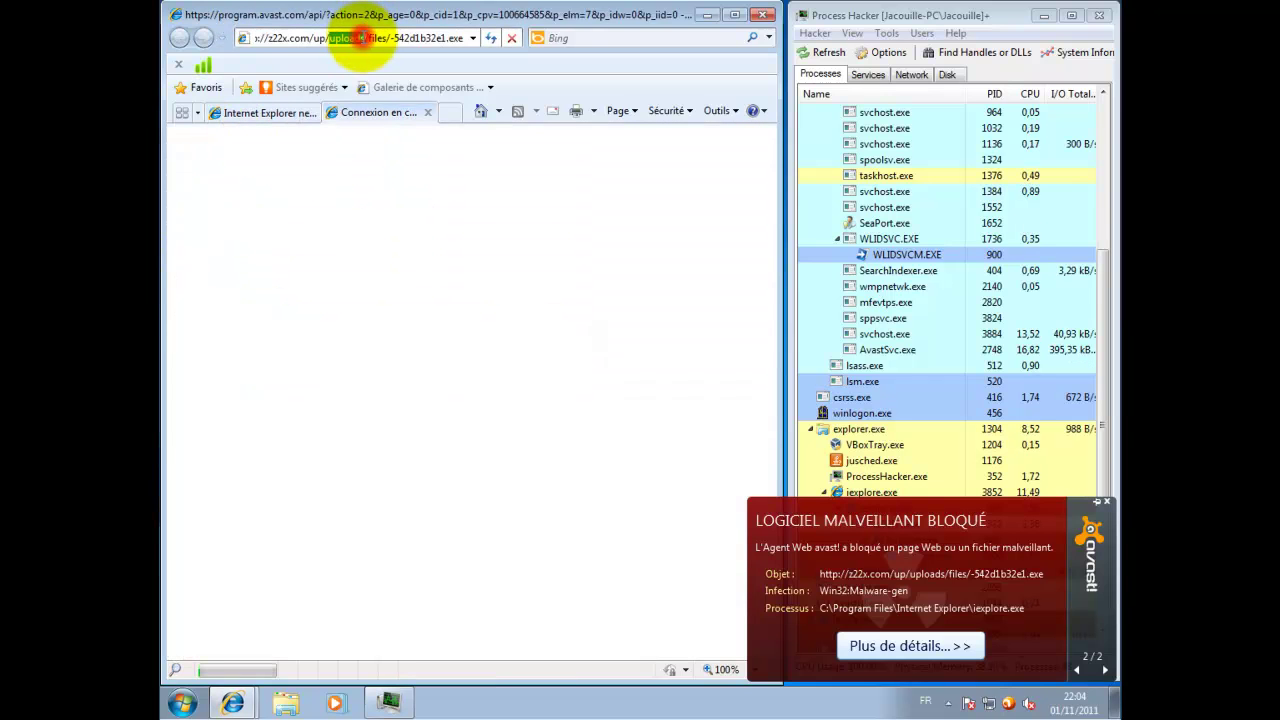
click(361, 39)
right_click(362, 40)
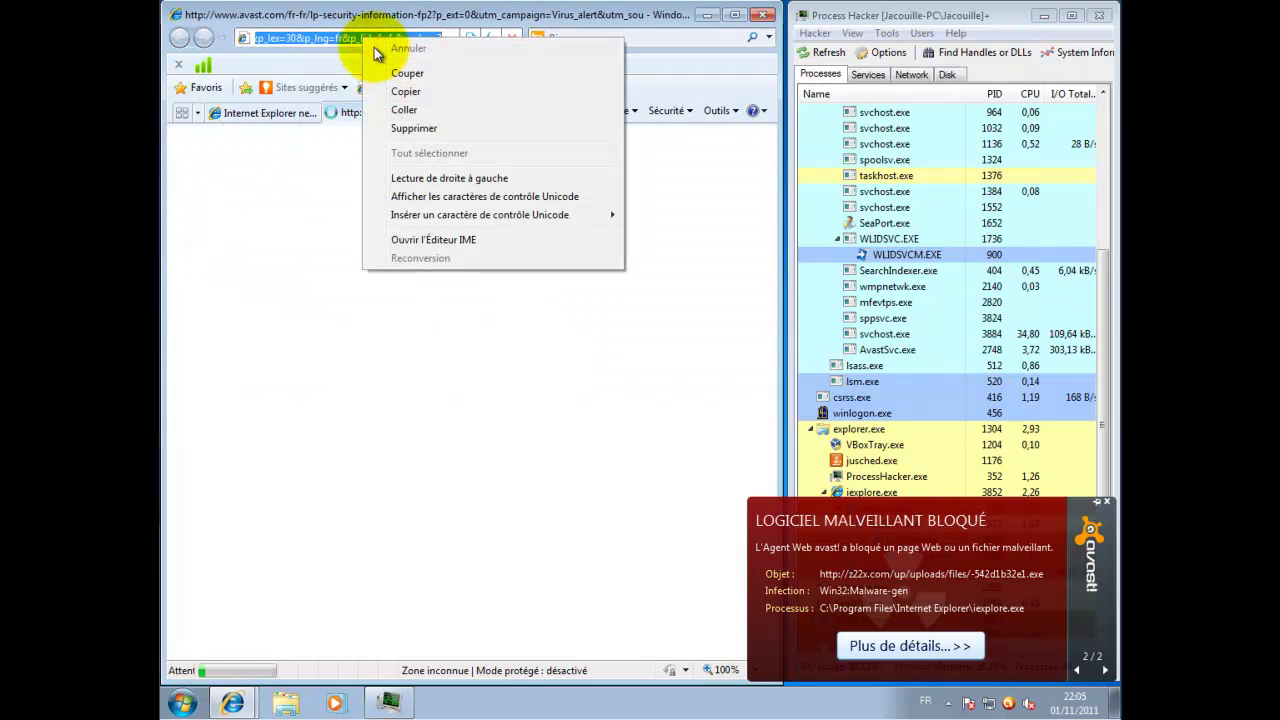
click(408, 109)
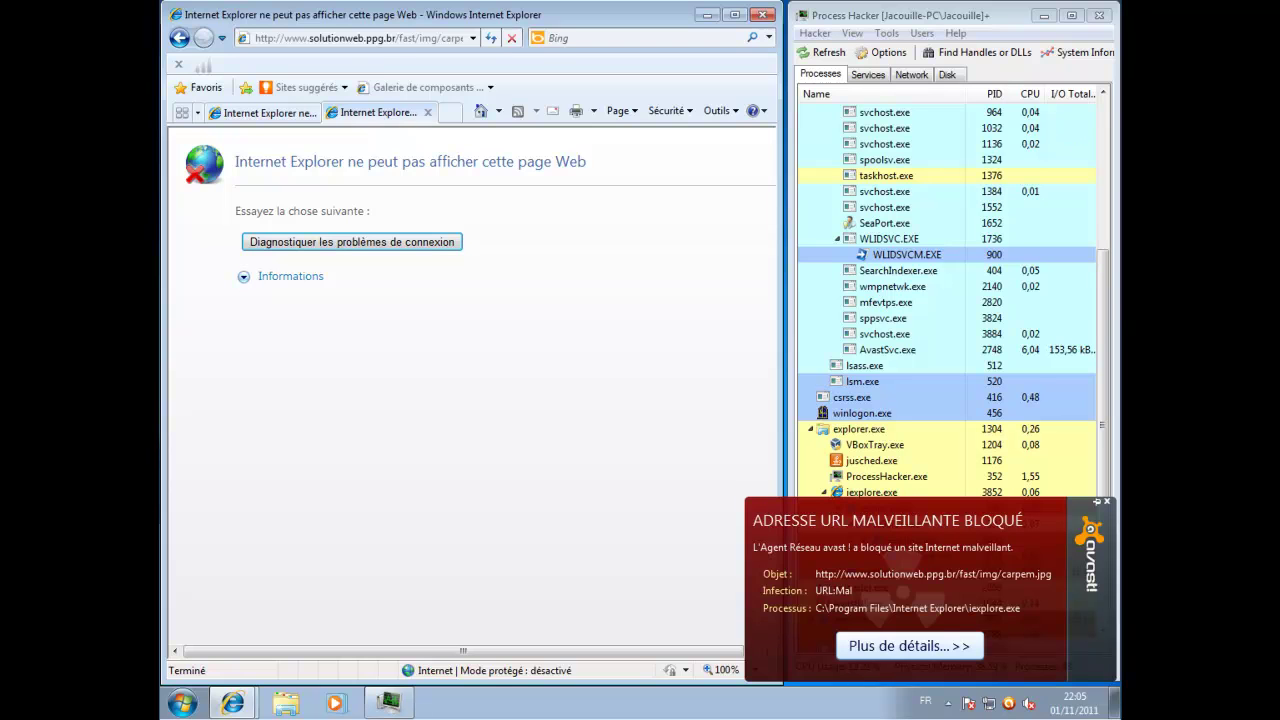
click(370, 40)
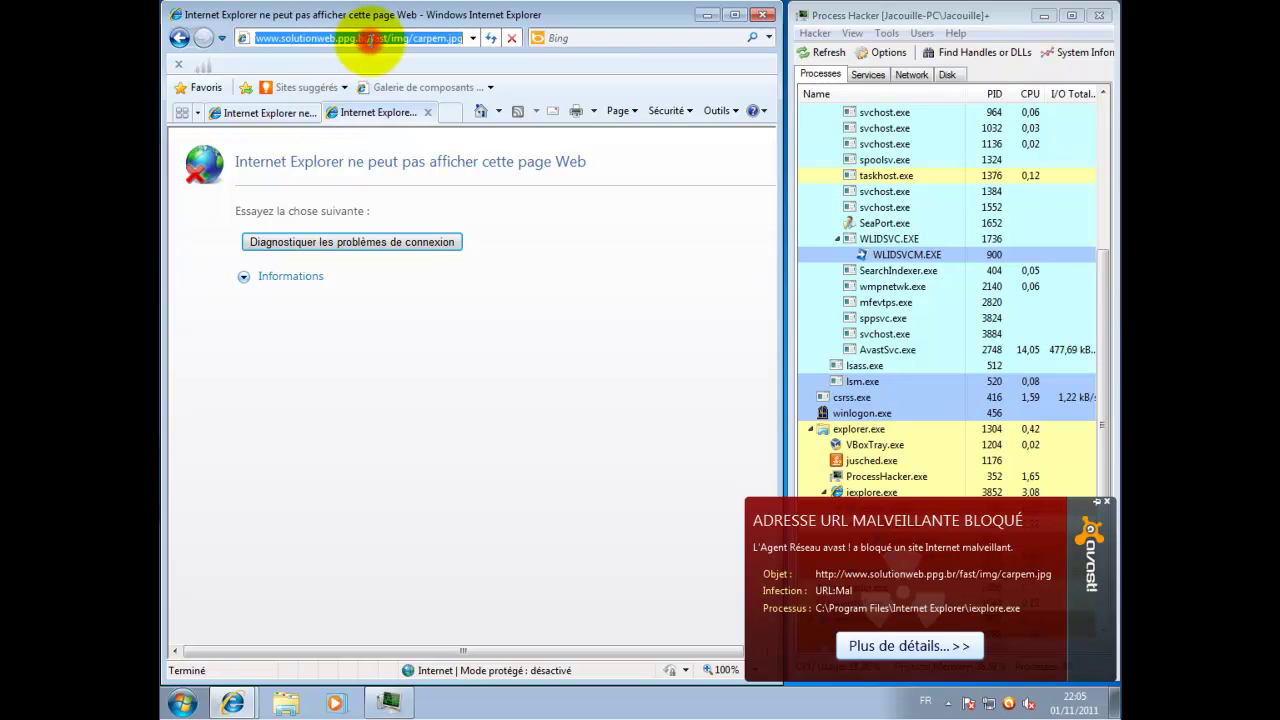
right_click(370, 40)
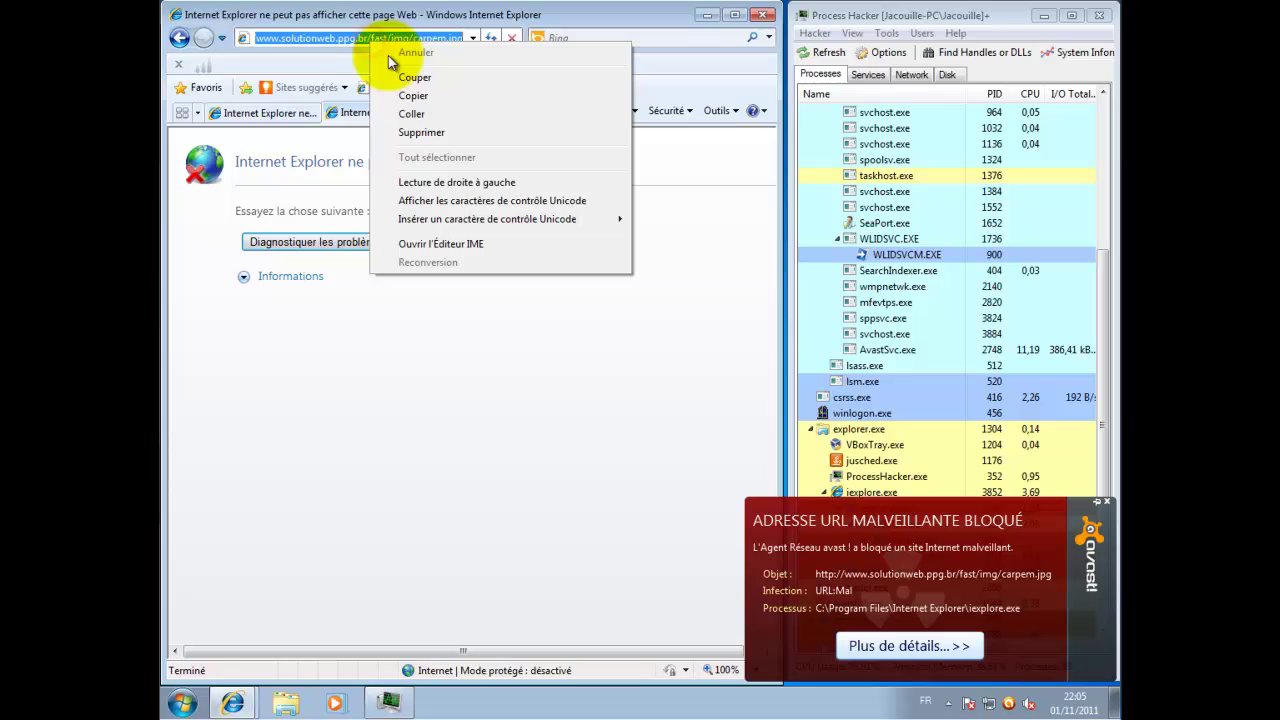
click(410, 114)
key(Return)
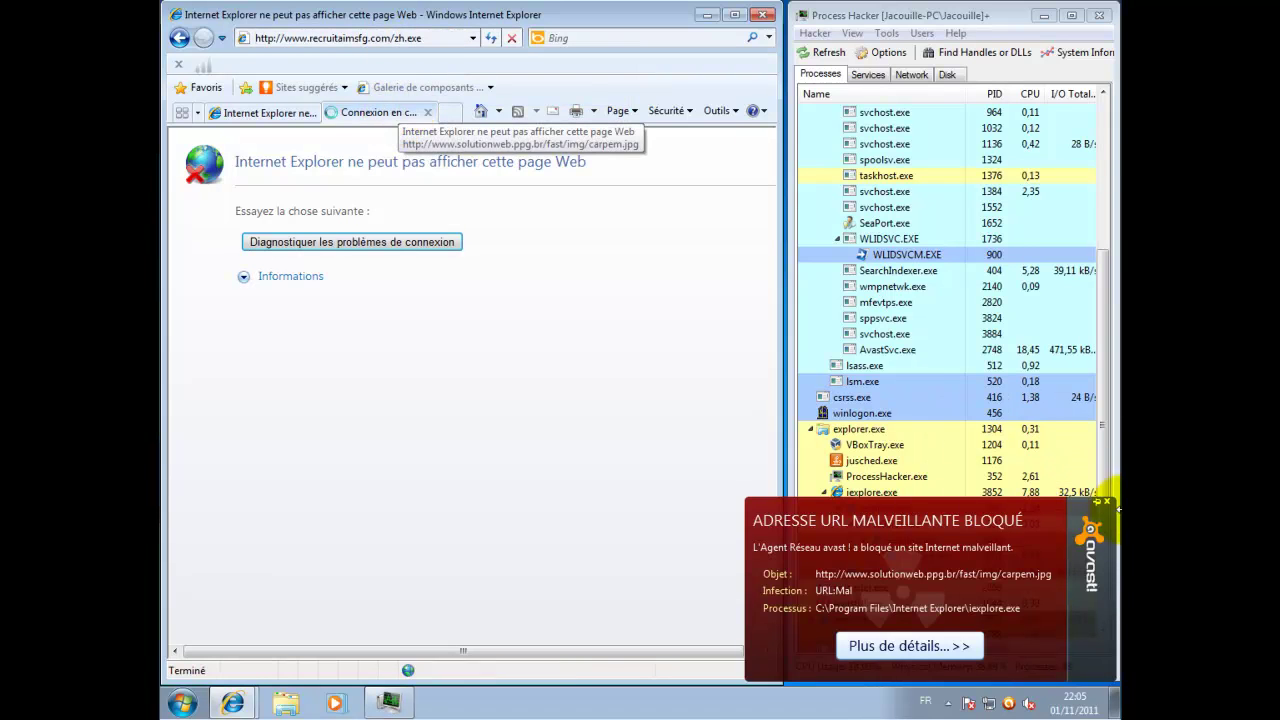
click(1106, 503)
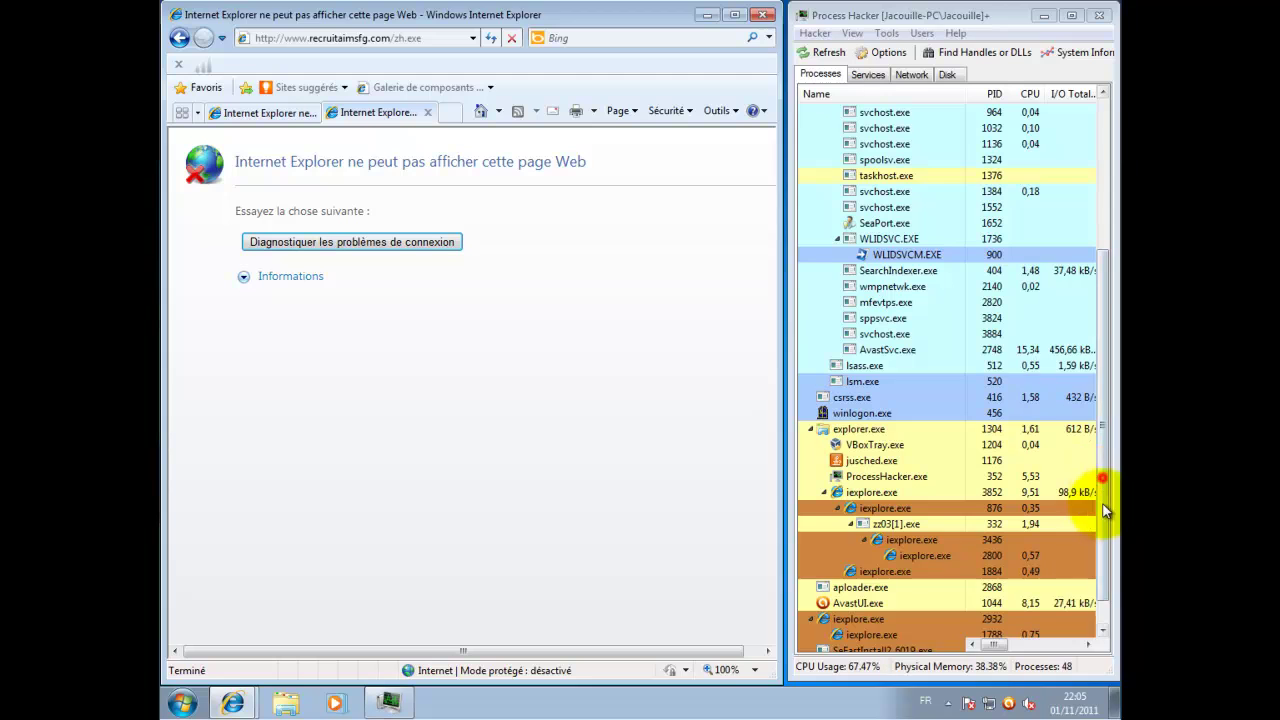
drag(1103, 490, 1102, 529)
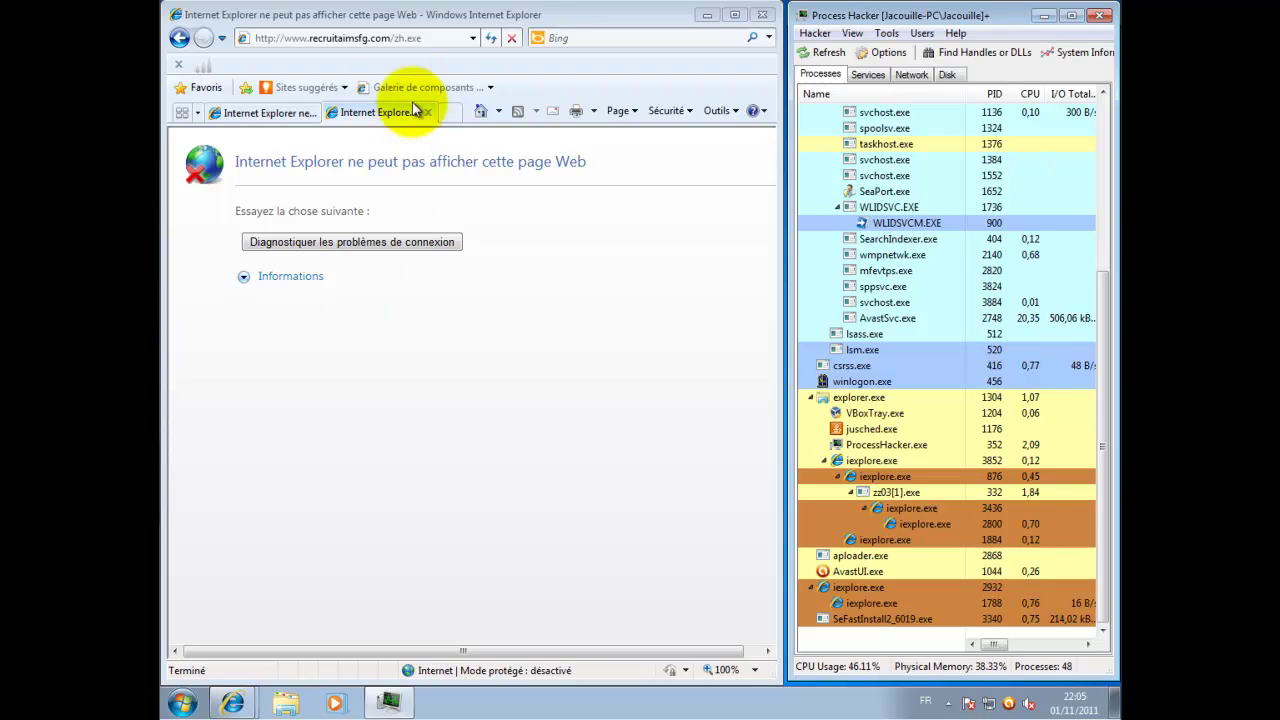
click(434, 38)
key(Return)
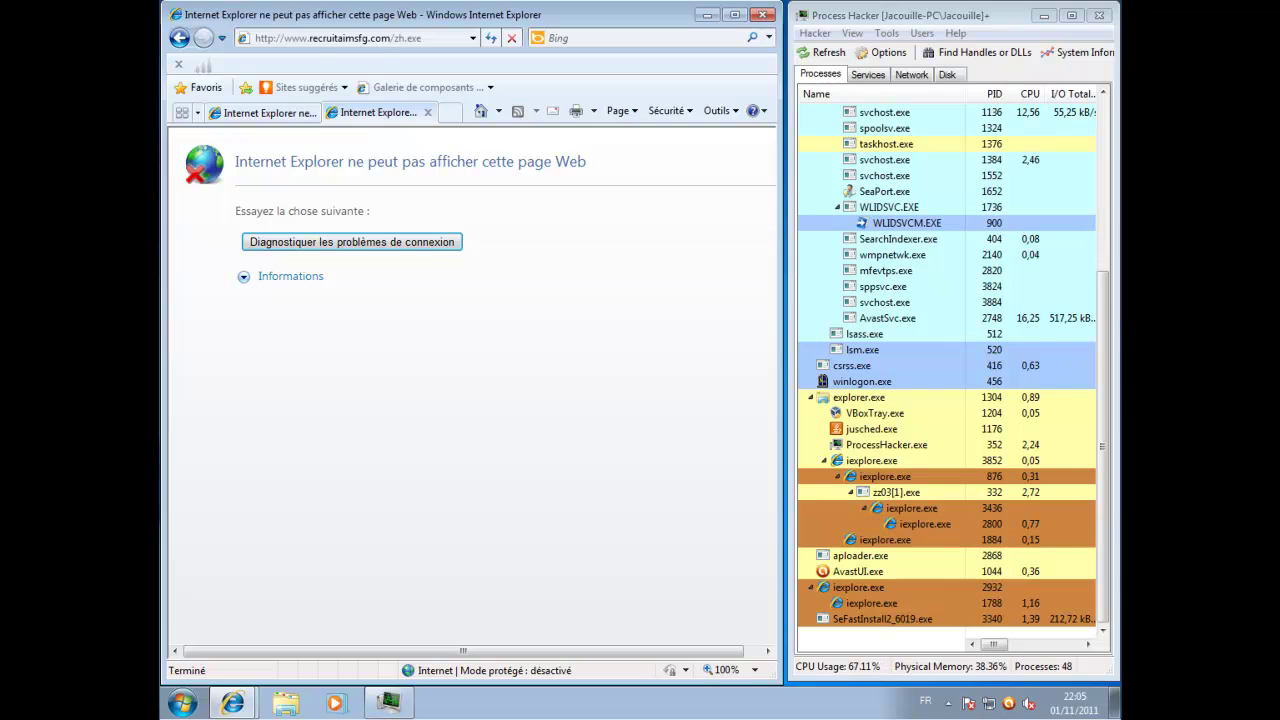
double_click(354, 37)
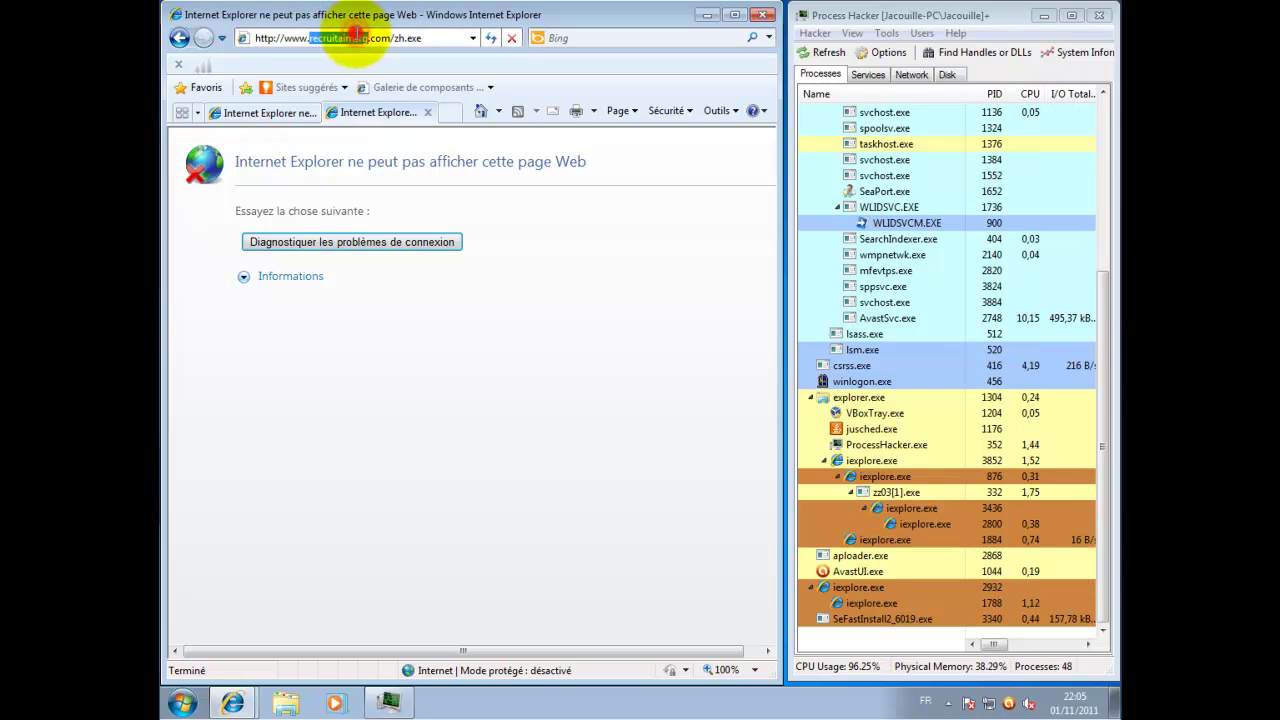
triple_click(356, 37)
right_click(356, 37)
click(398, 105)
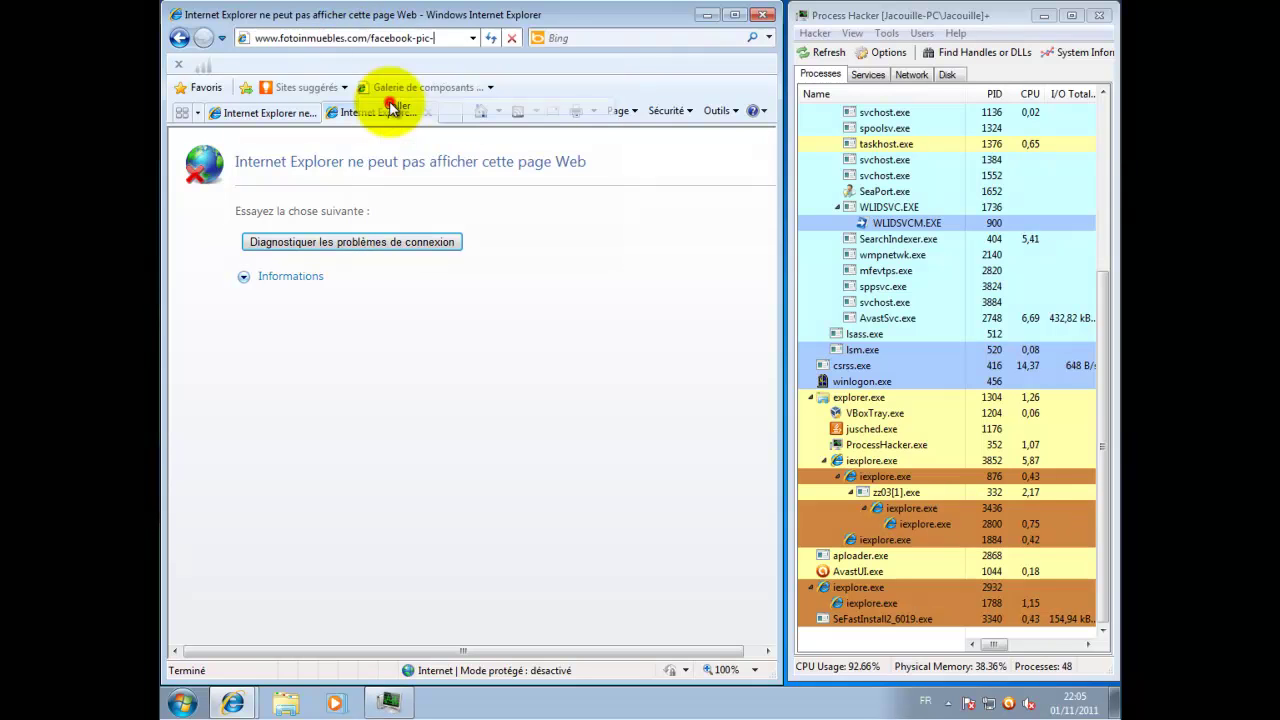
key(Return)
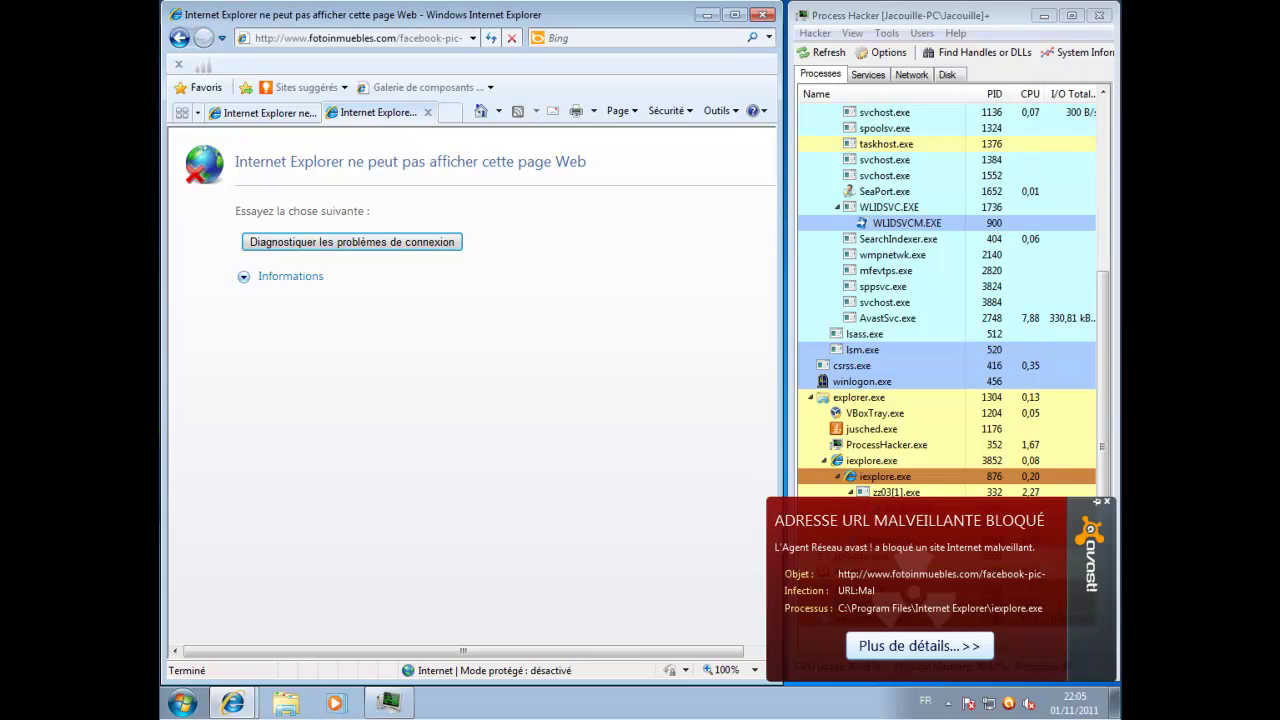
double_click(402, 38)
click(402, 38)
right_click(401, 39)
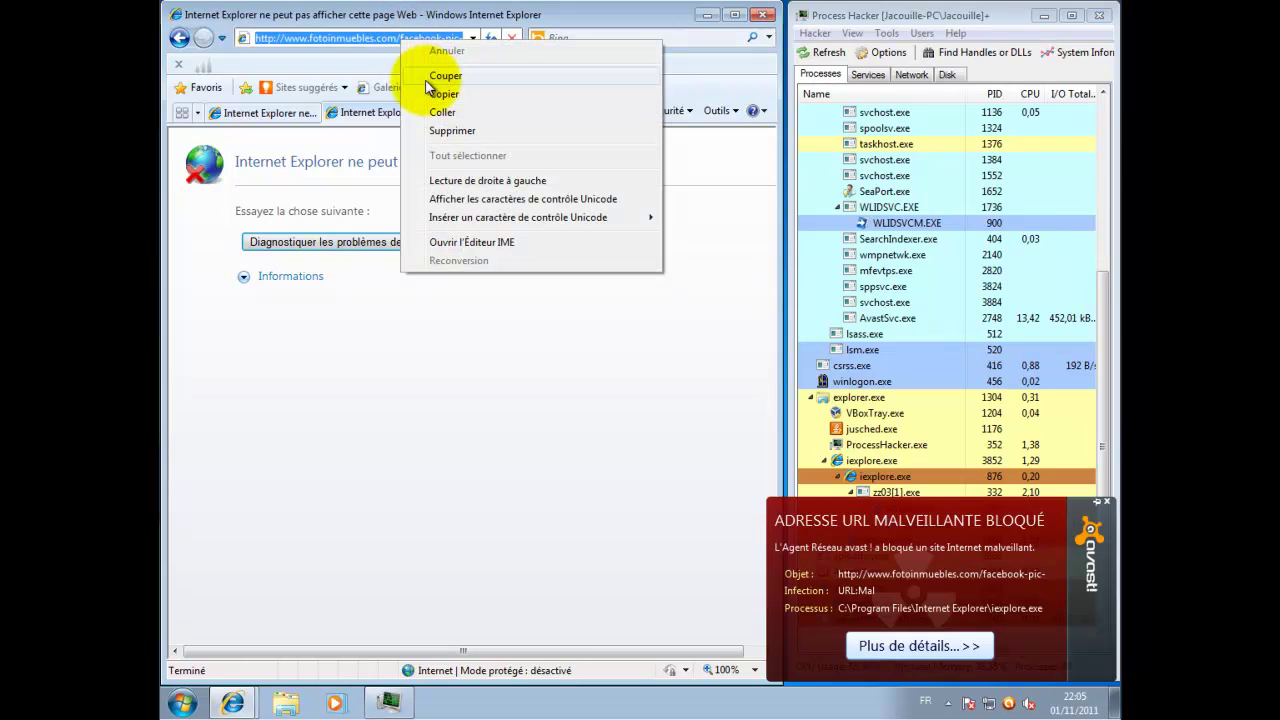
click(440, 112)
key(Return)
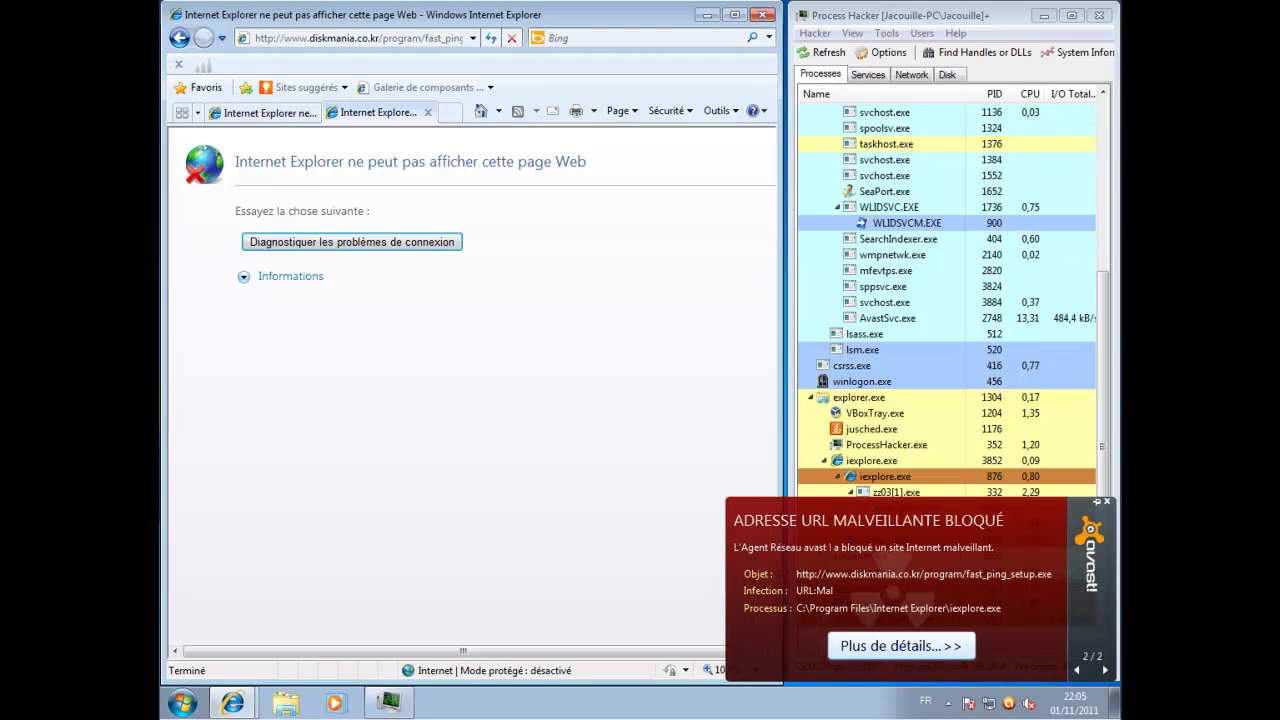
double_click(383, 44)
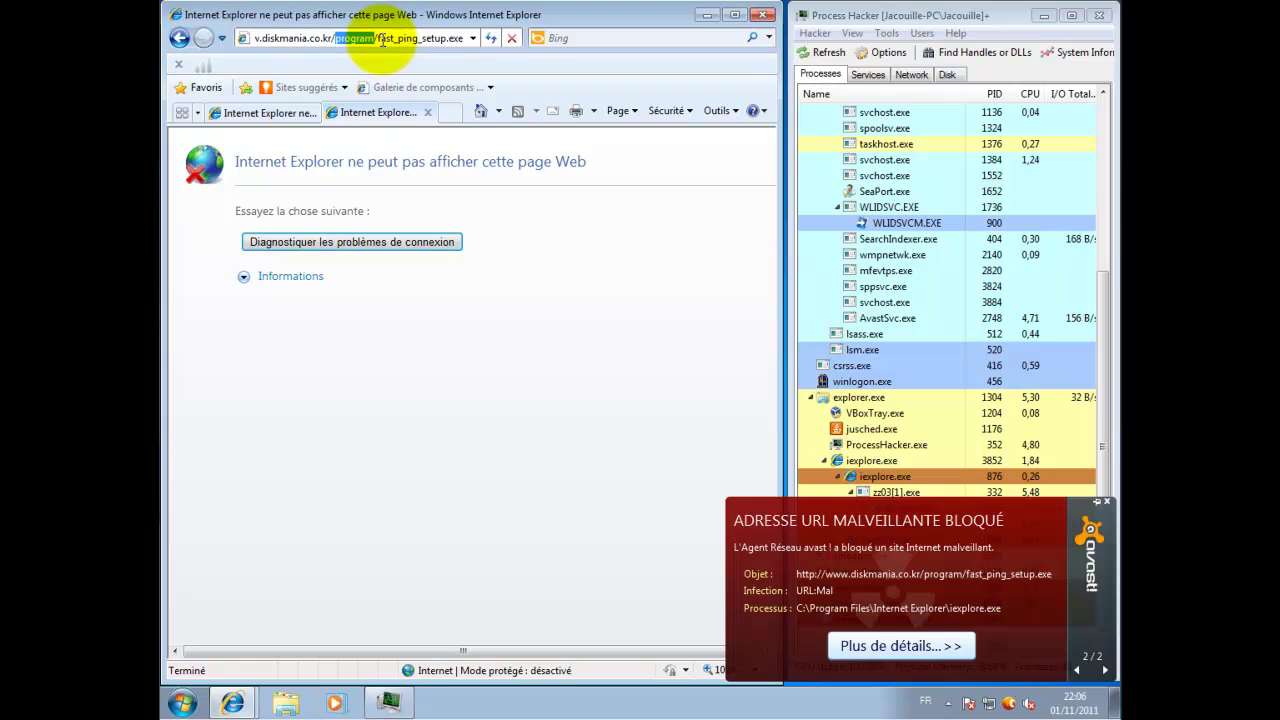
triple_click(380, 40)
right_click(383, 42)
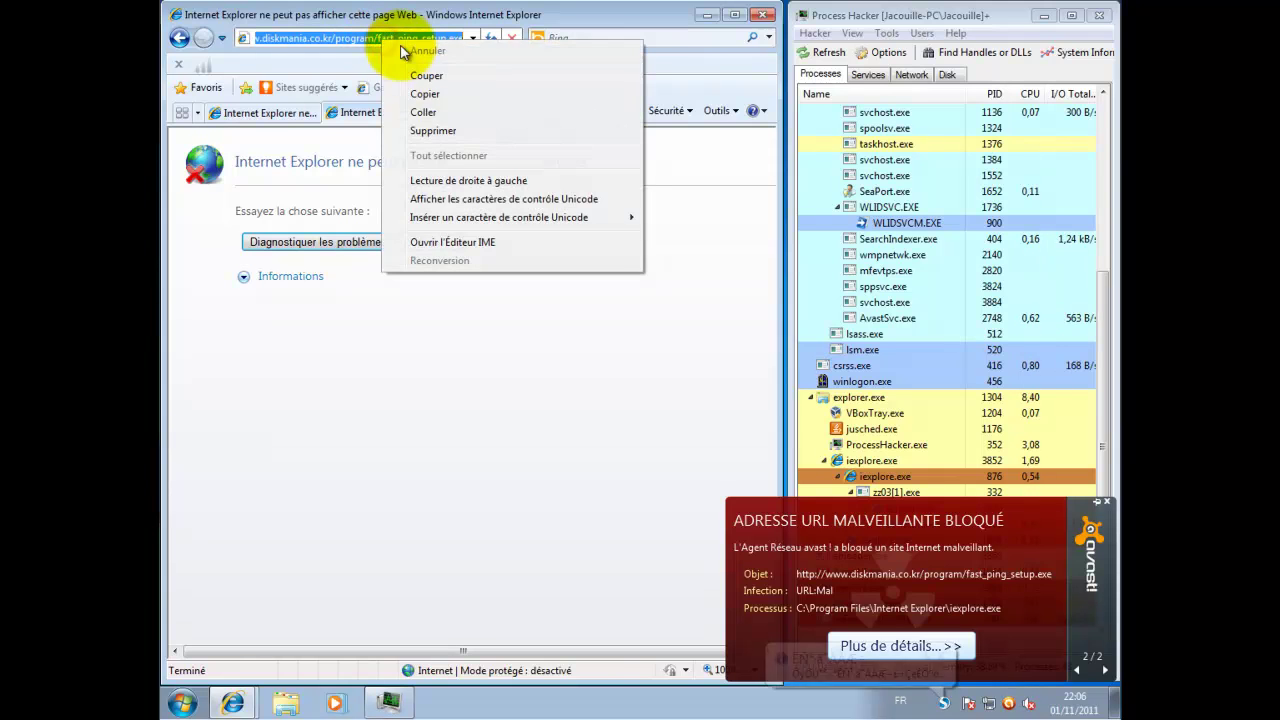
click(436, 113)
key(Return)
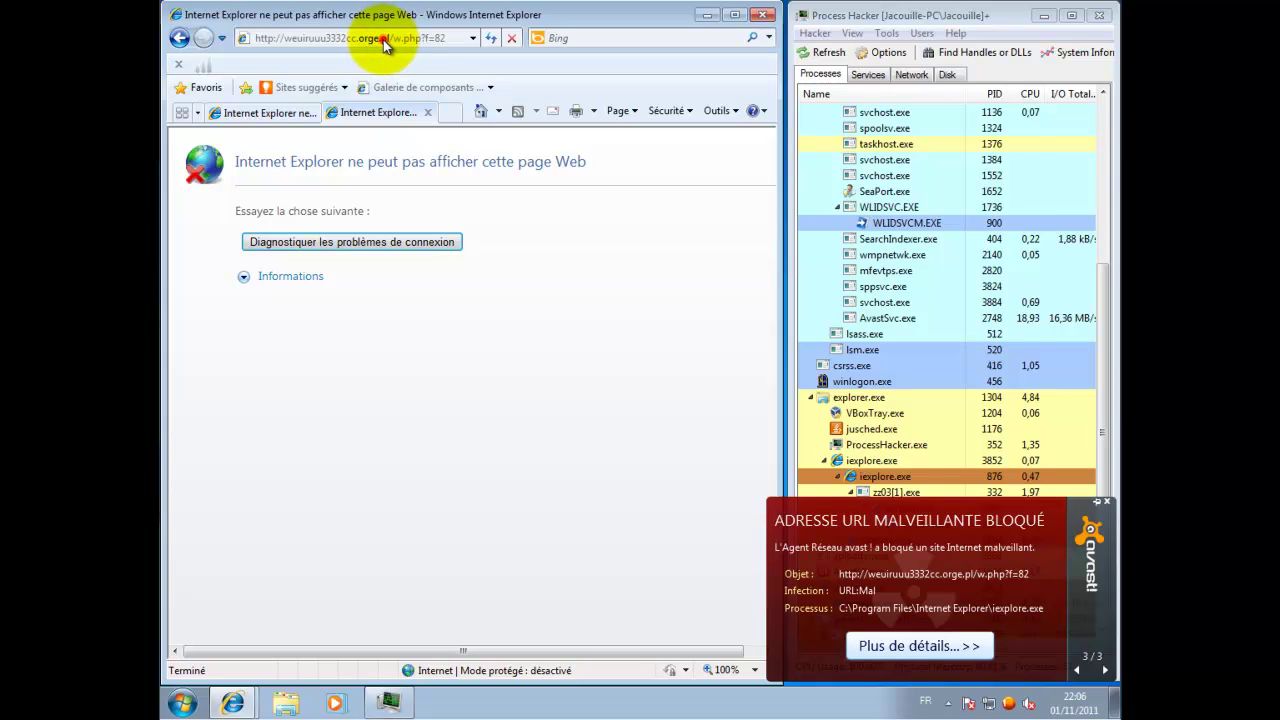
Replace the weuiruuu3332cc.orge.pl address with update.zonefree.co.kr/down/file.exe and request the executable
click(423, 40)
drag(423, 40, 408, 39)
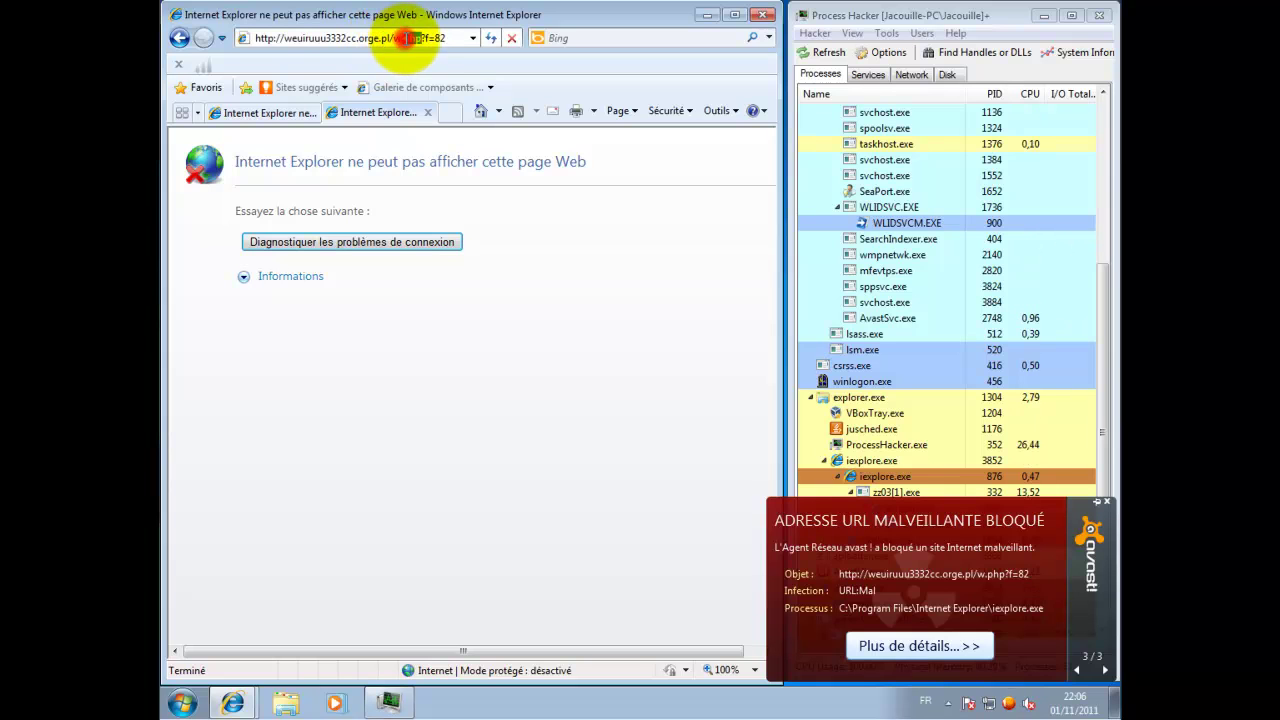
click(408, 39)
triple_click(410, 40)
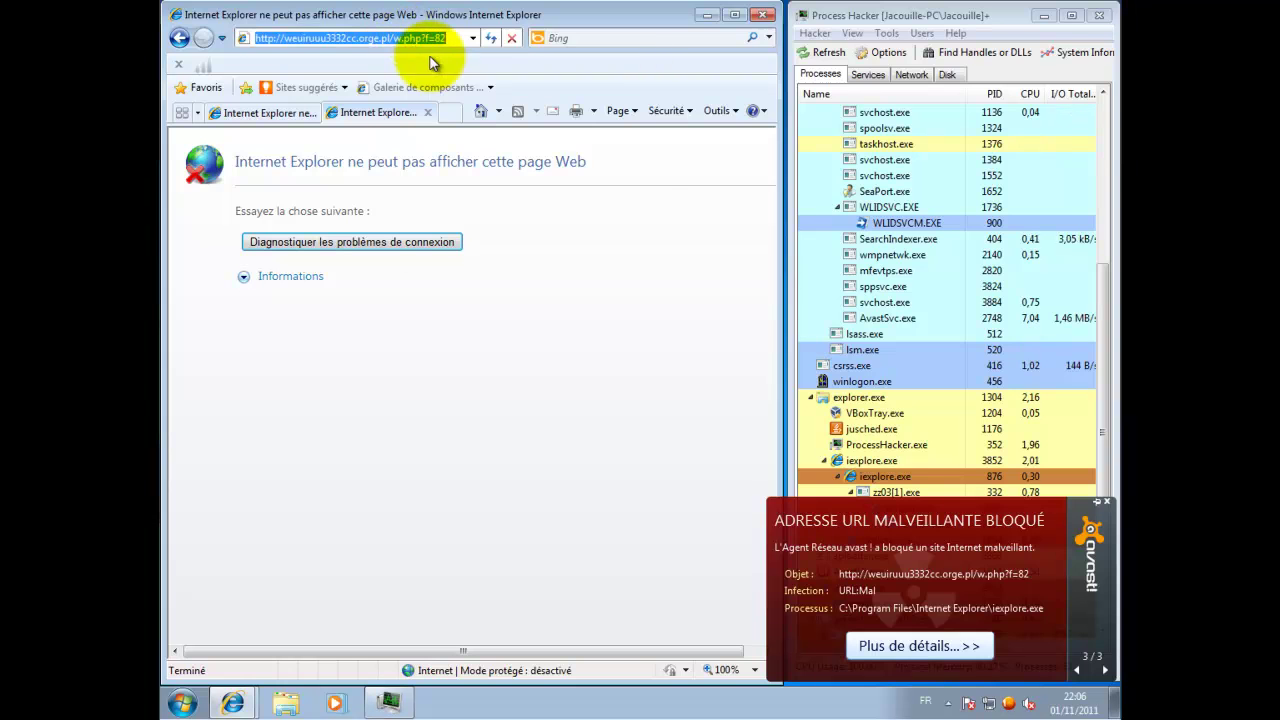
right_click(413, 46)
click(428, 109)
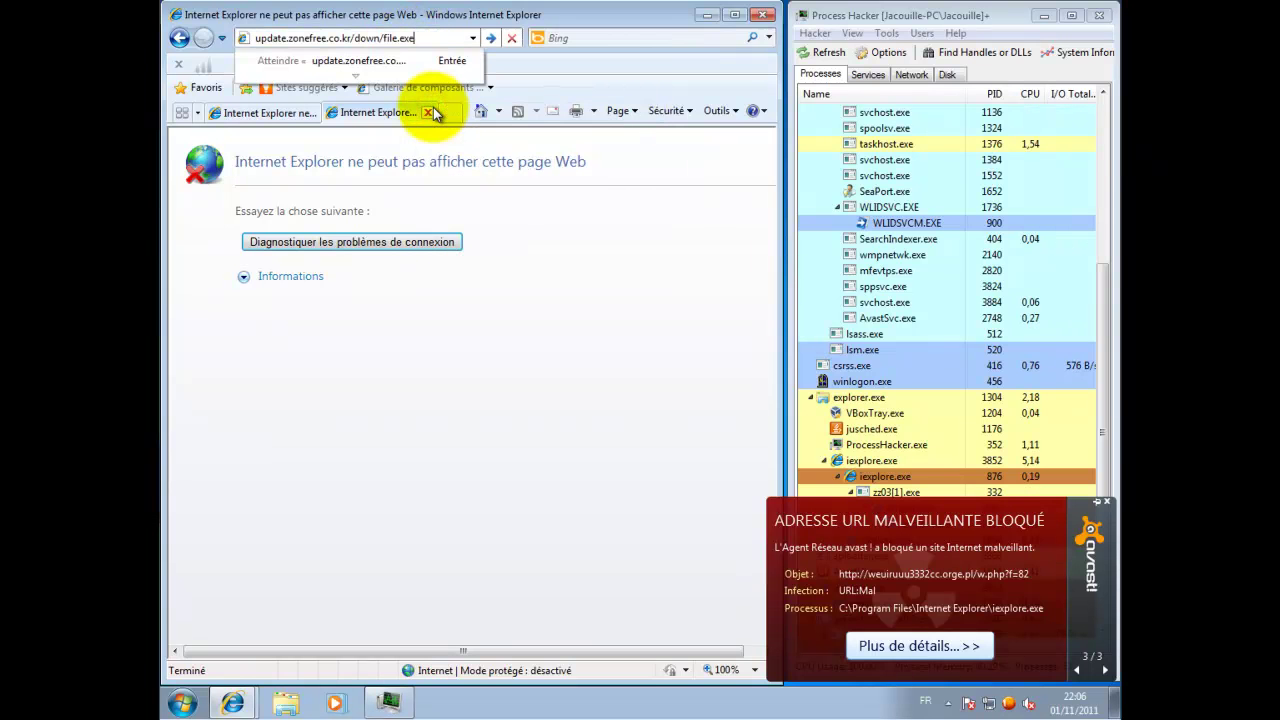
key(Return)
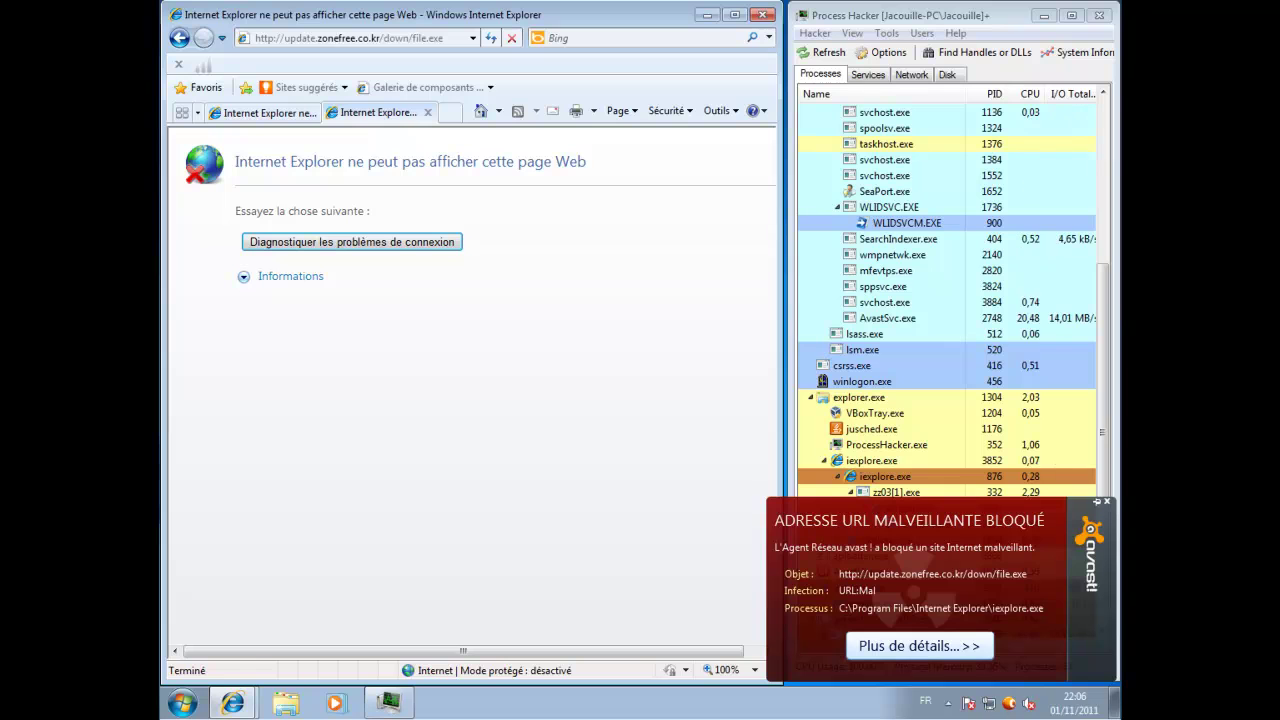
right_click(100, 452)
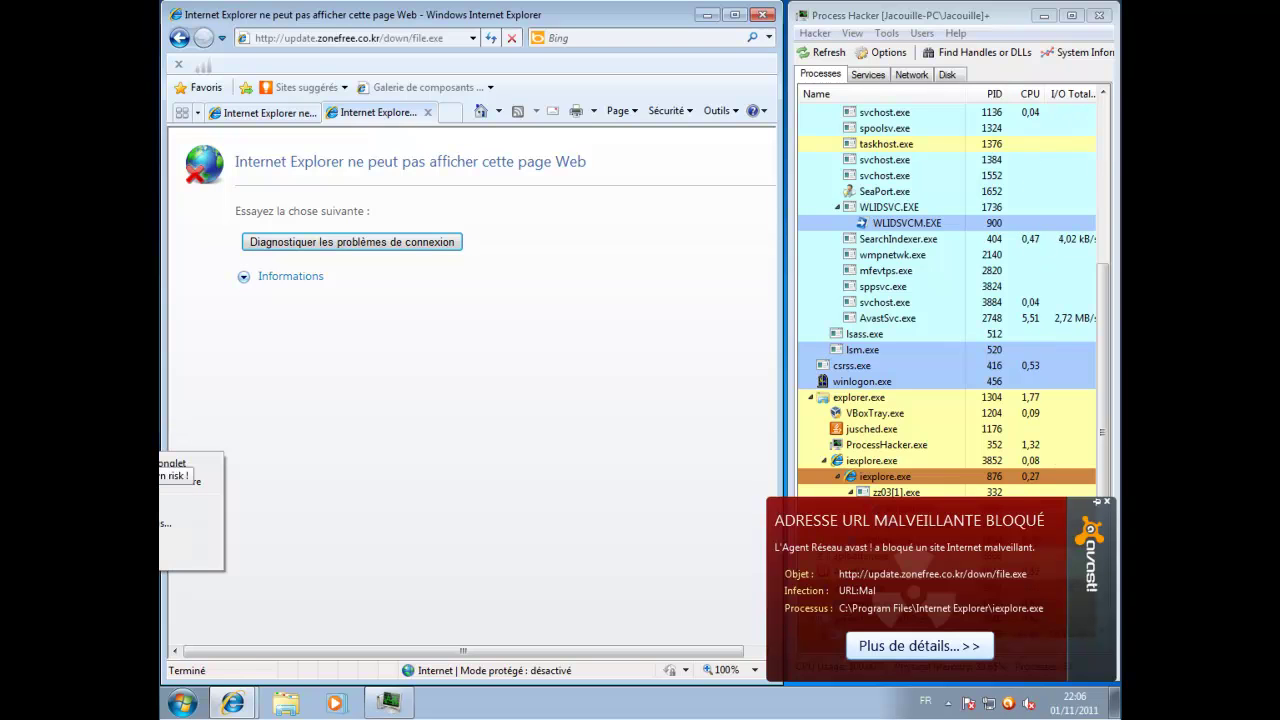
click(110, 559)
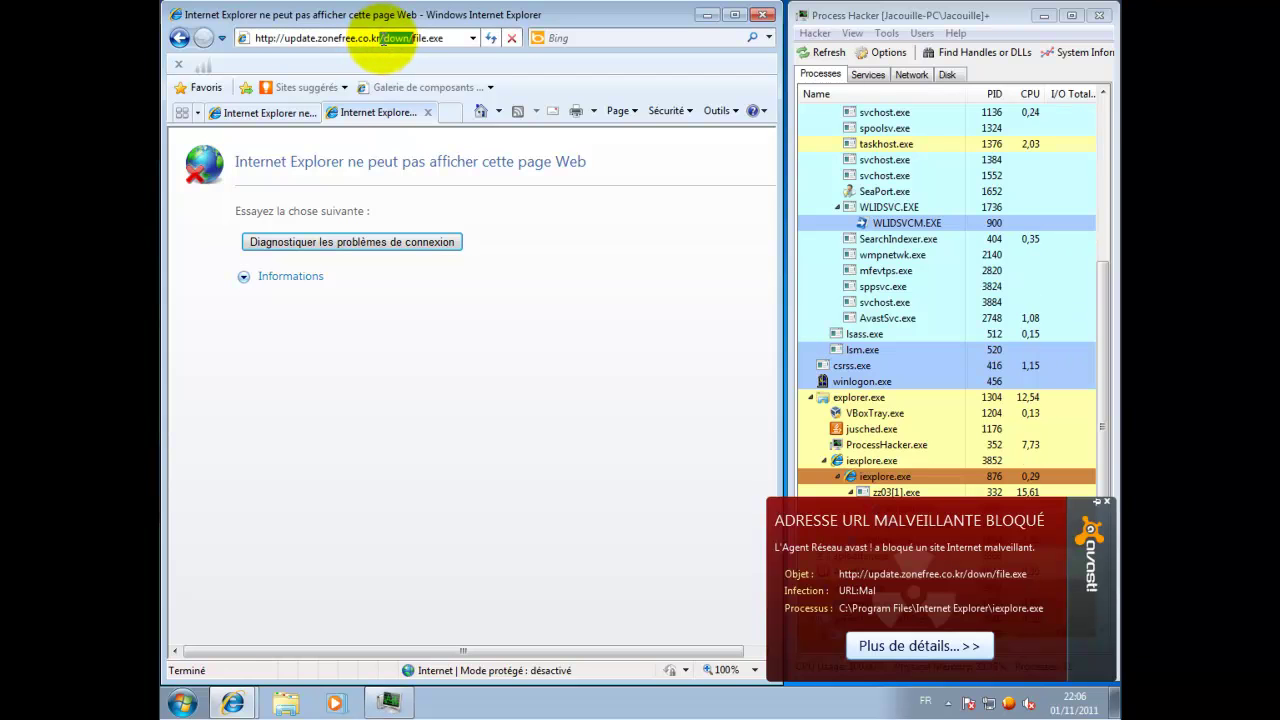
click(380, 38)
right_click(380, 38)
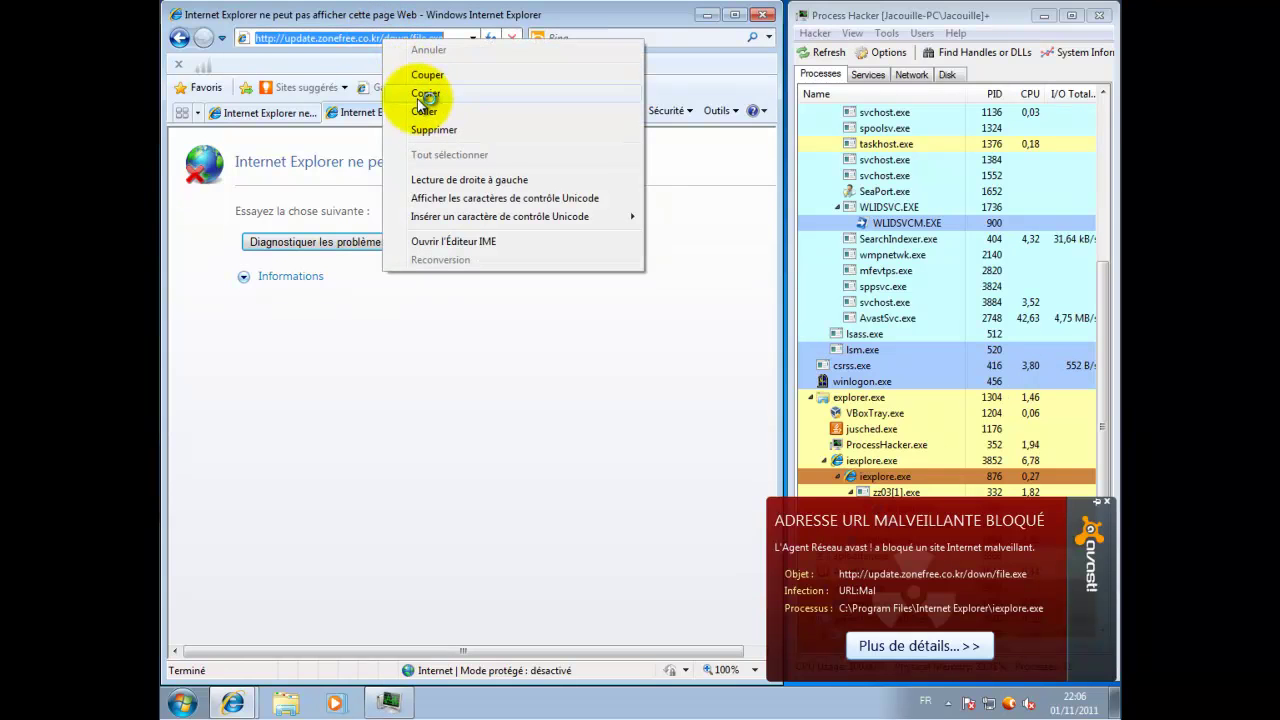
click(410, 108)
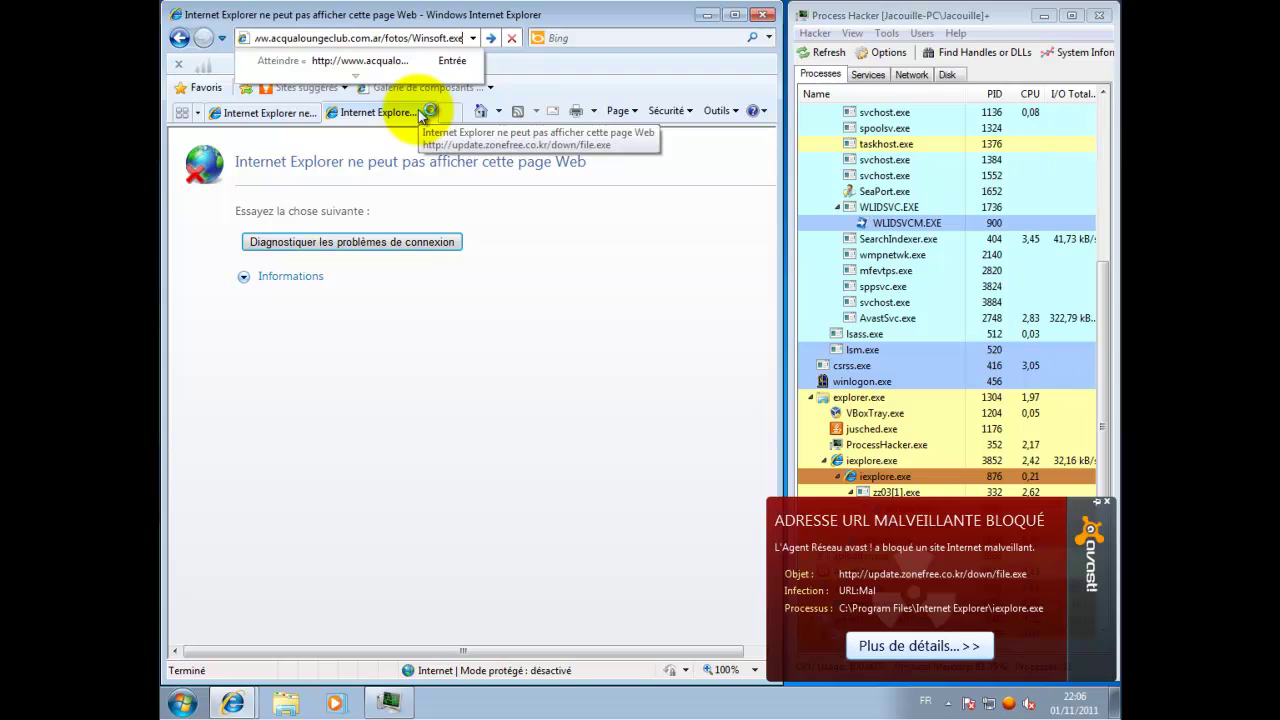
key(Return)
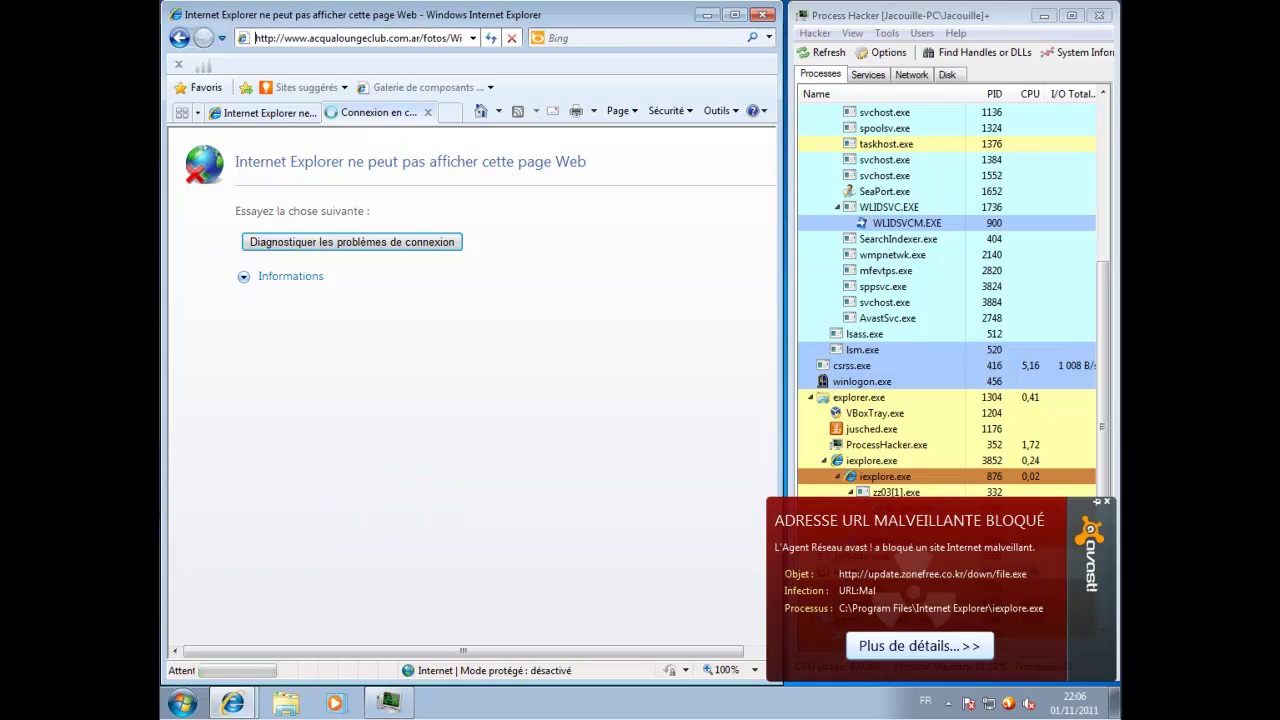
Load the dnl1.izloader.com/get/file.php?q=malware%20collection link in the trl1b.net tab and save malware_collection_downloader.exe to the desktop (Bureau)
right_click(14, 534)
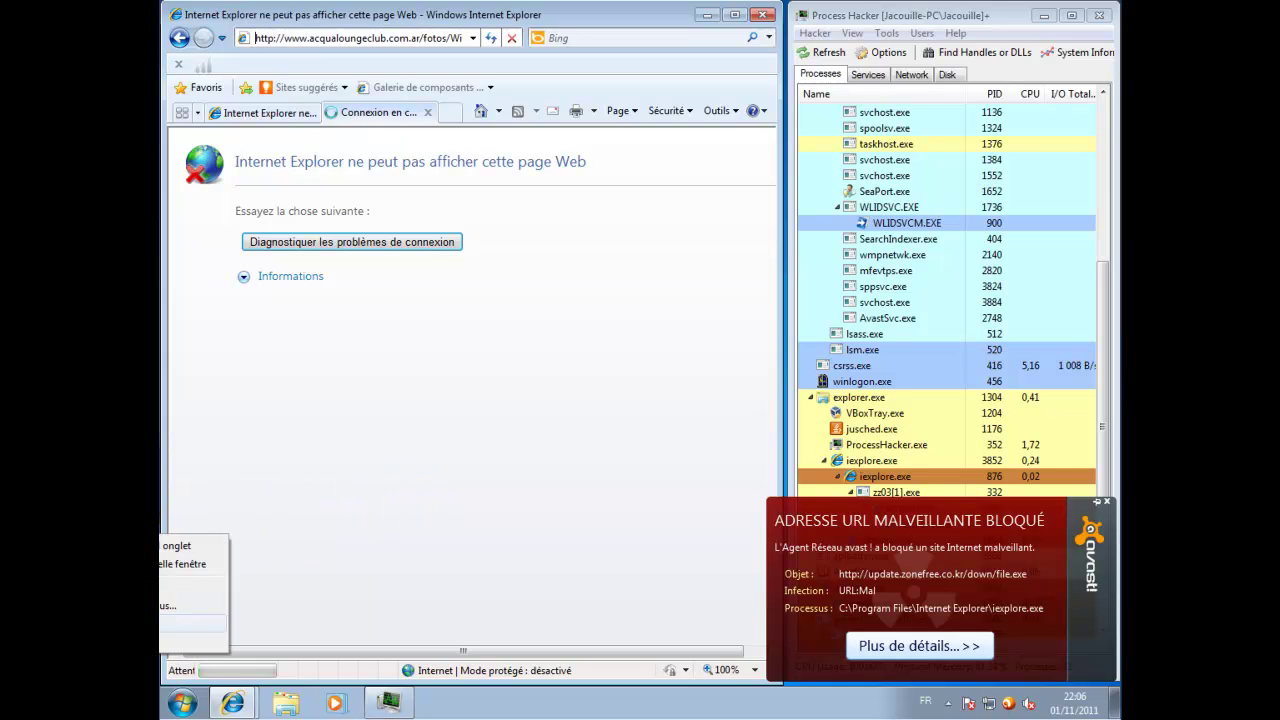
click(110, 642)
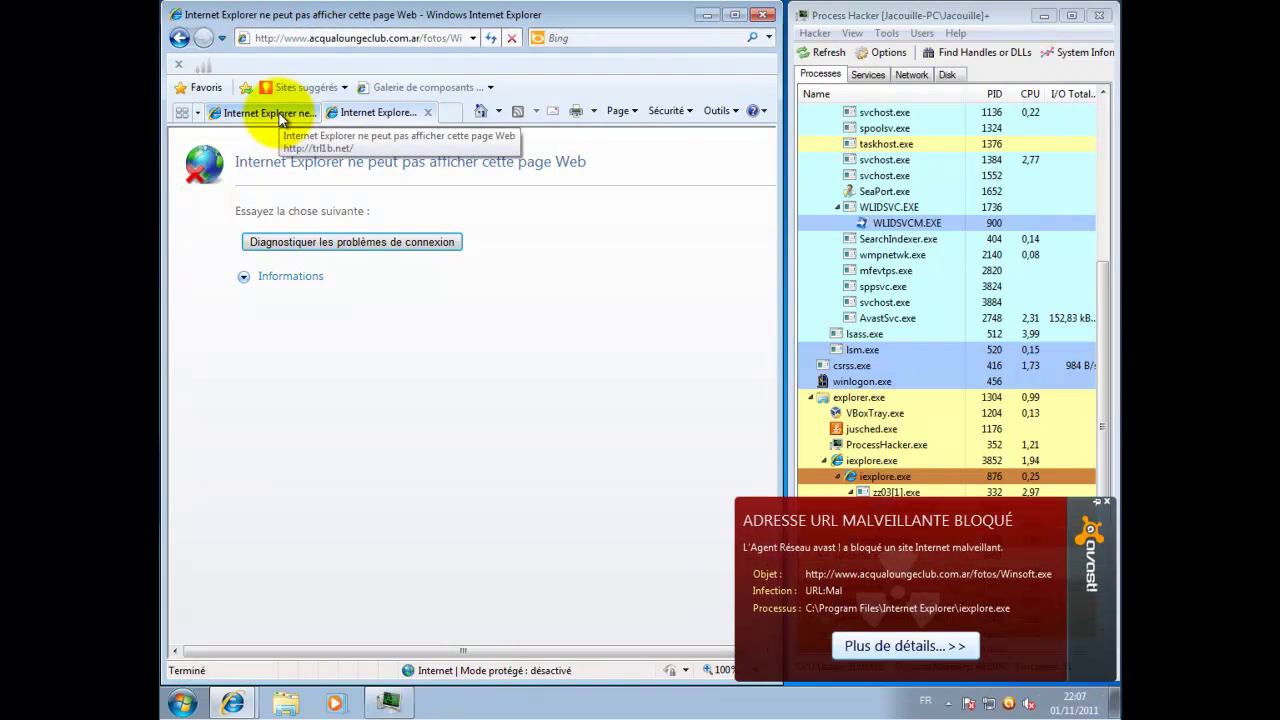
click(278, 112)
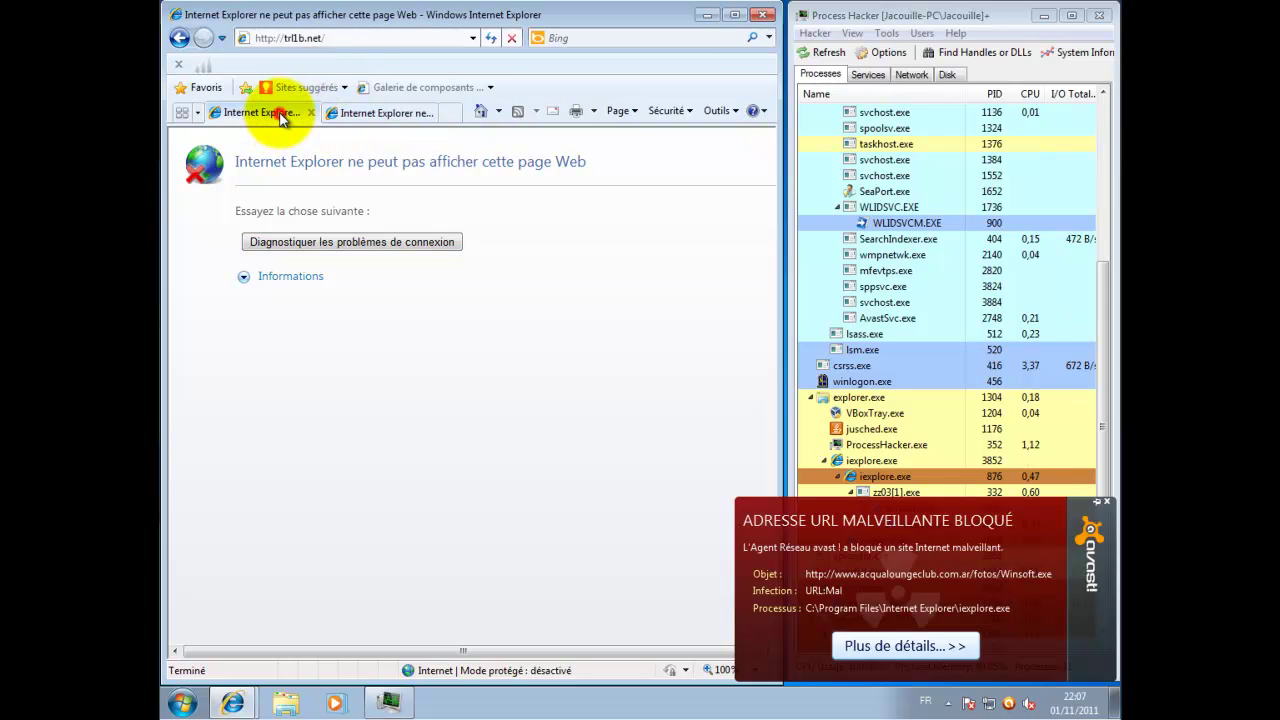
click(322, 37)
right_click(322, 38)
click(364, 108)
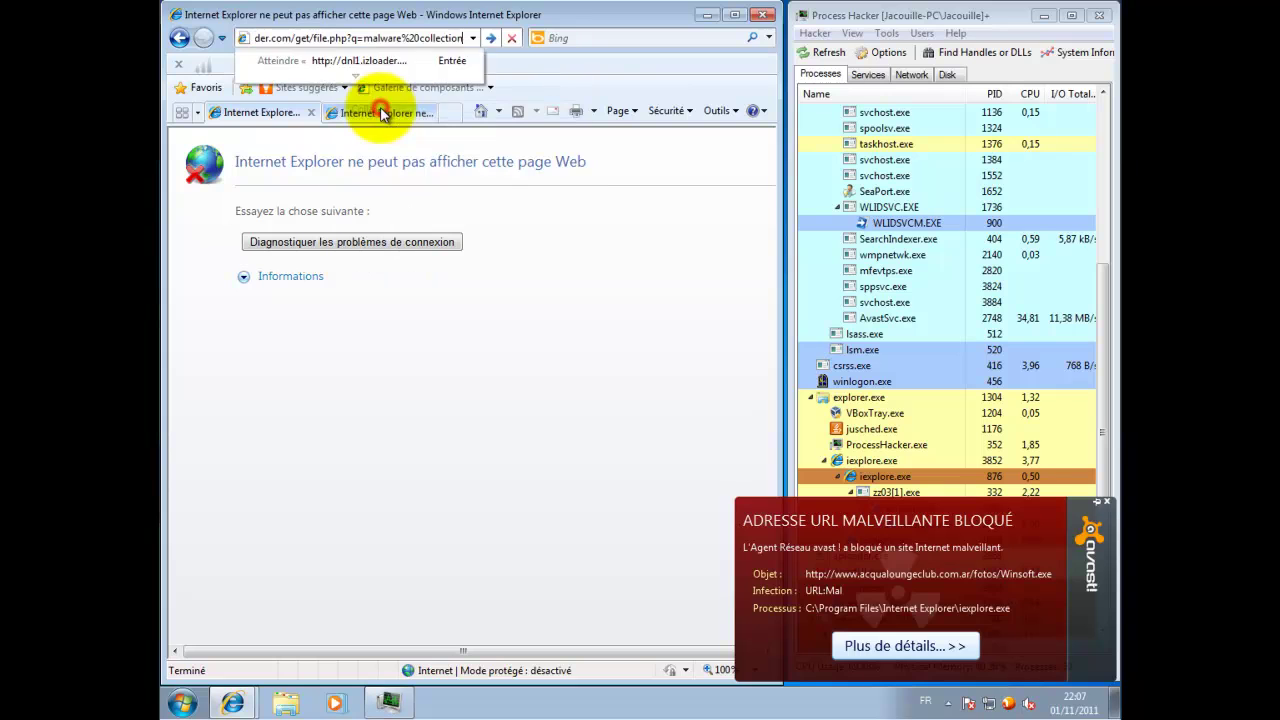
click(492, 38)
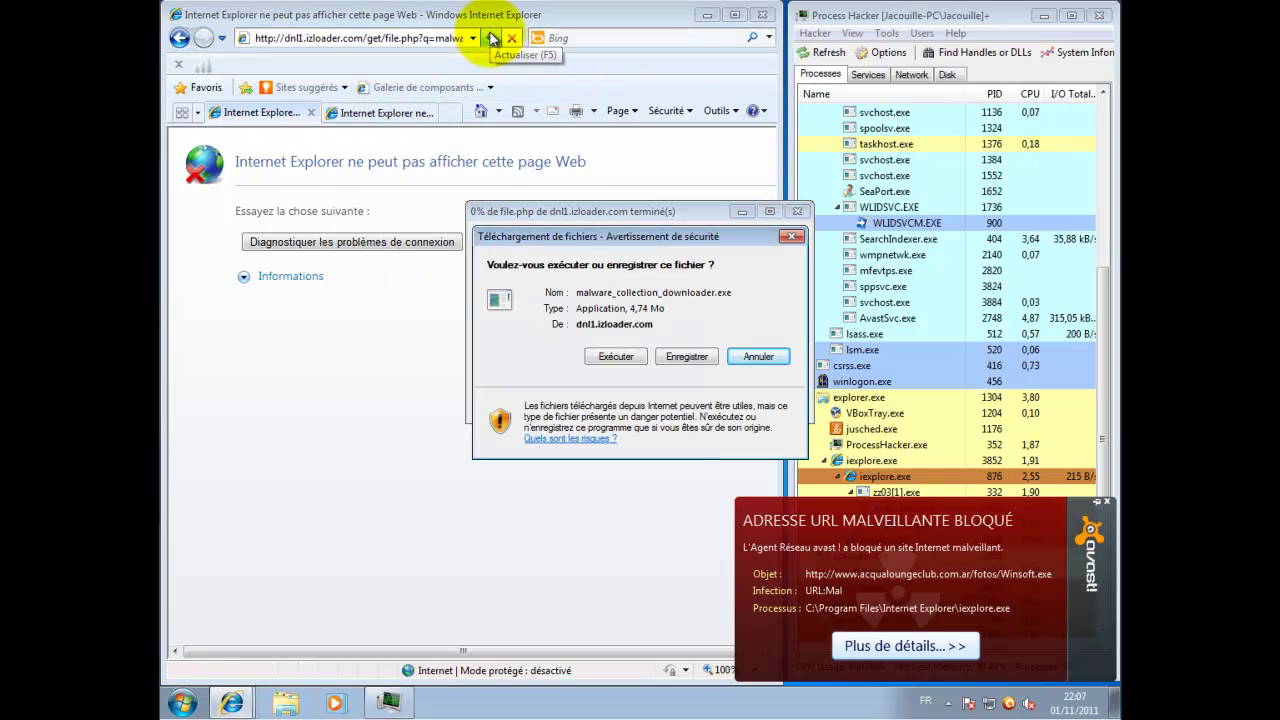
click(686, 357)
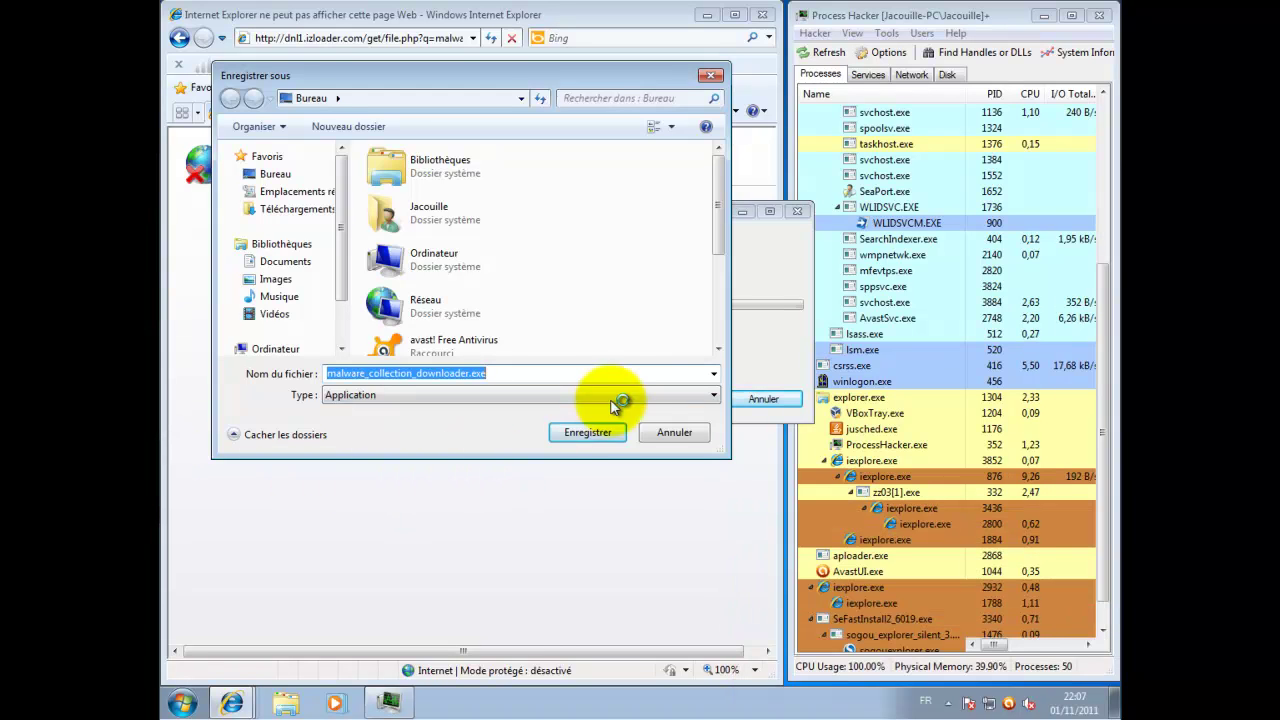
click(582, 434)
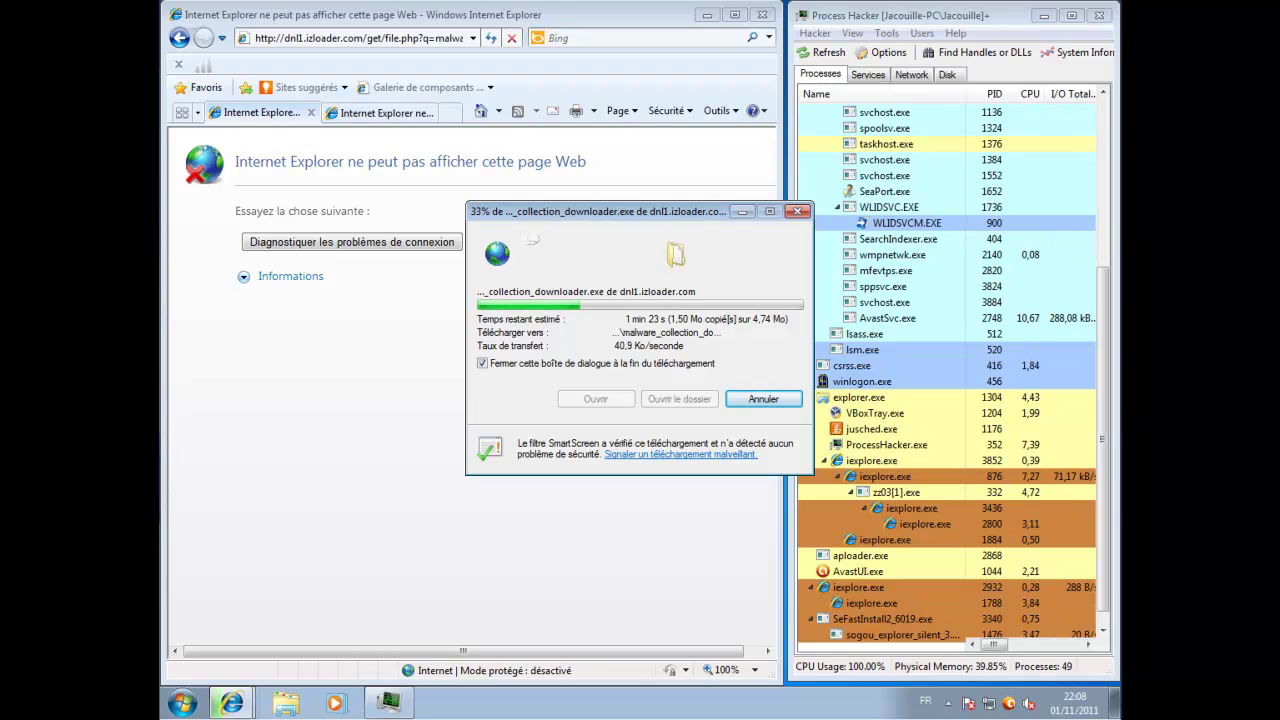
click(372, 116)
double_click(385, 38)
triple_click(385, 38)
key(ctrl+v)
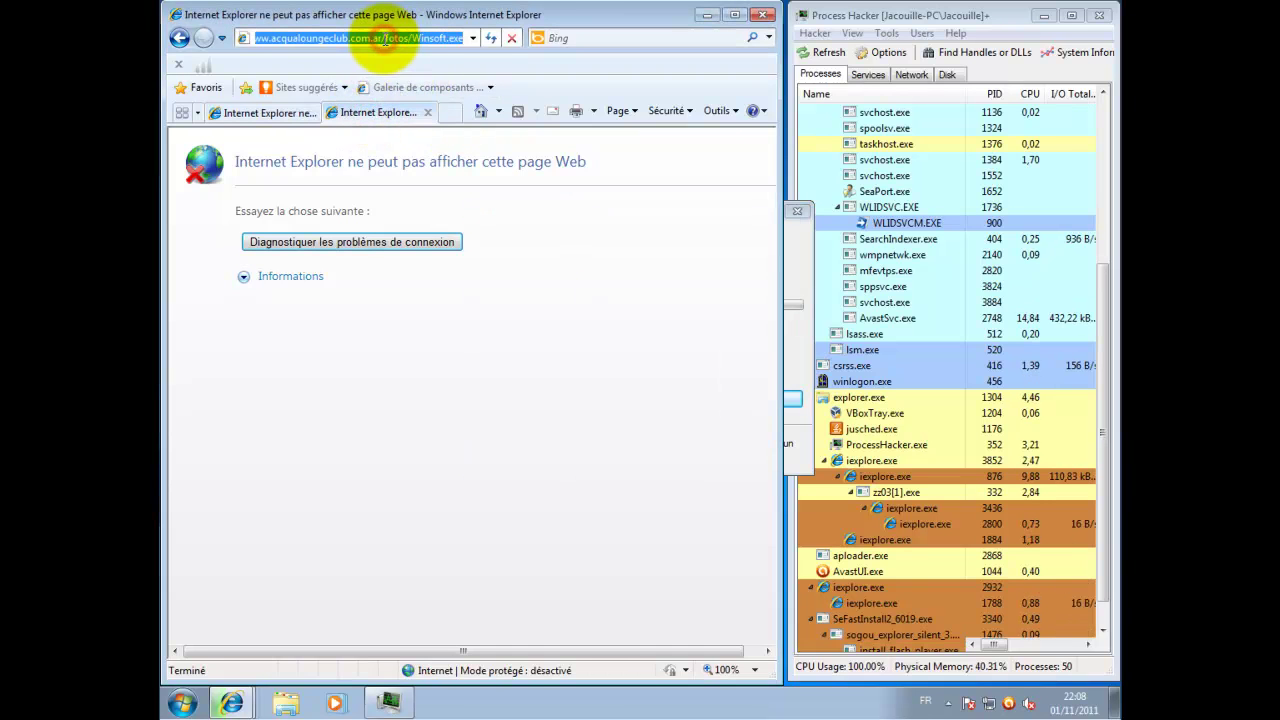
key(Return)
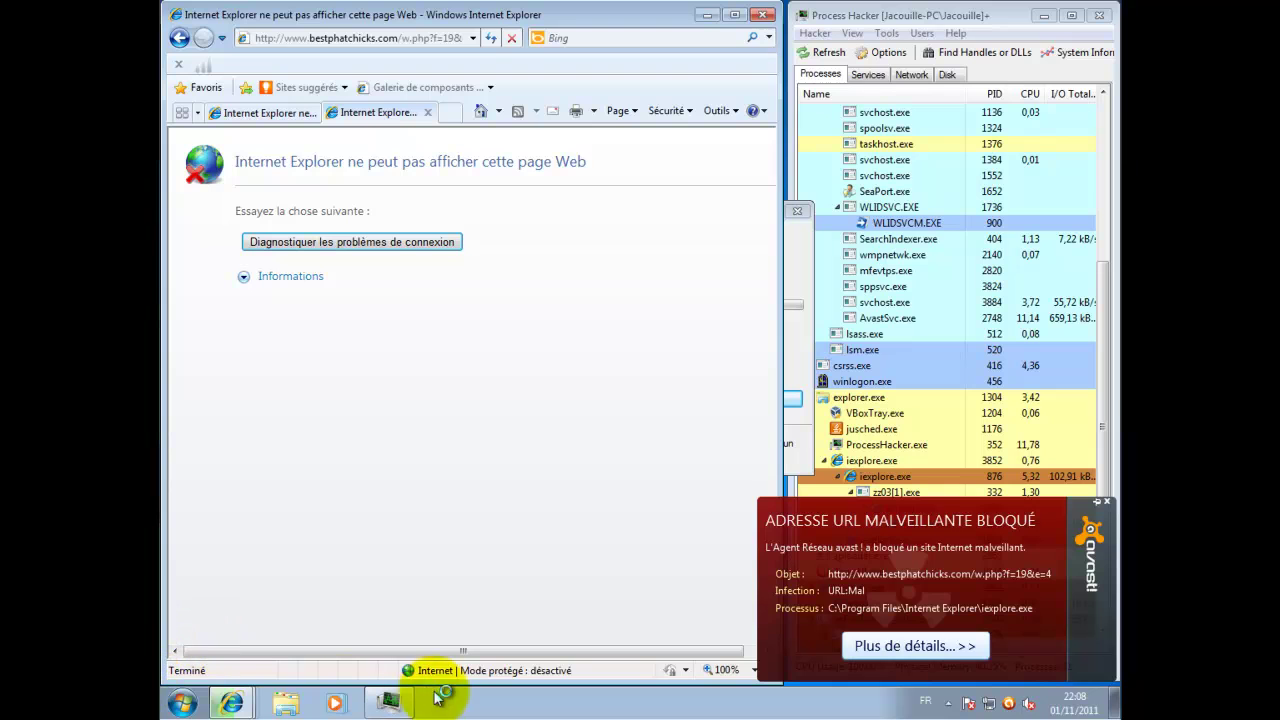
Set the download dialog to stay open when the download finishes, and return to the browser window
click(795, 357)
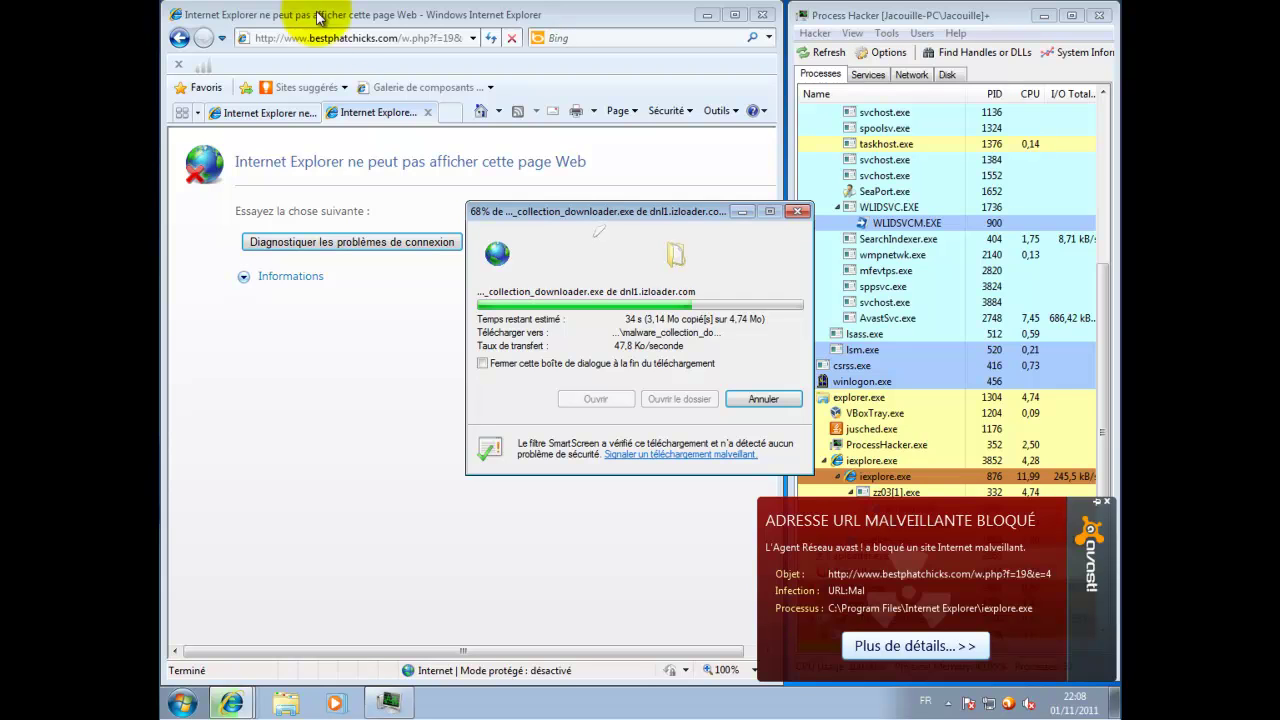
click(344, 42)
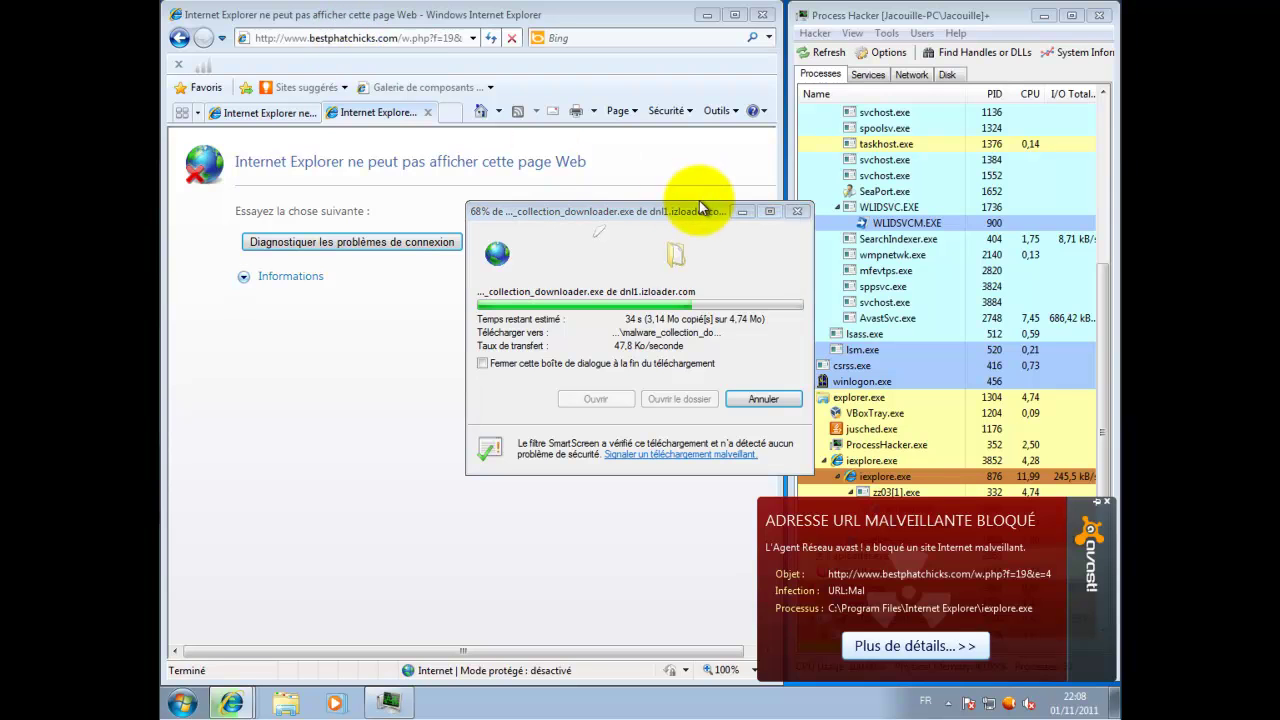
click(741, 212)
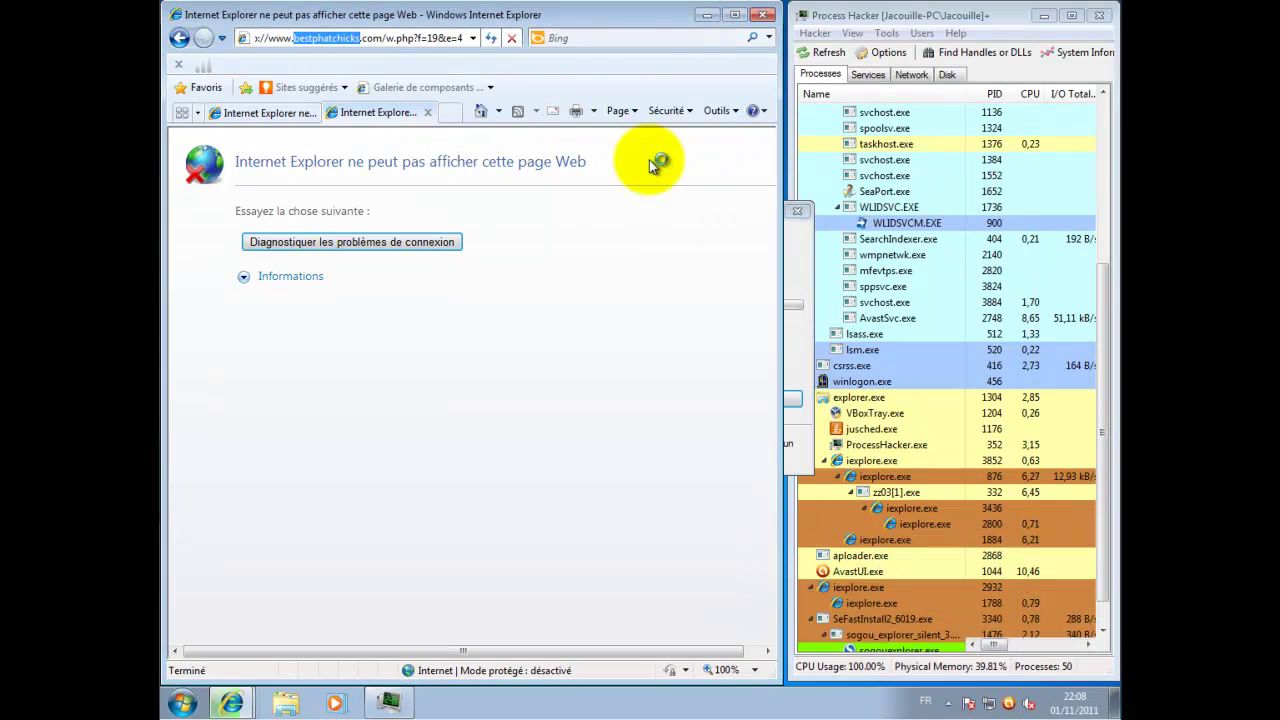
Load 91.228.132.54/w.php?f=54&e=2 in place of the bestphatchicks.com address, and switch back to the trl1b.net tab
click(379, 40)
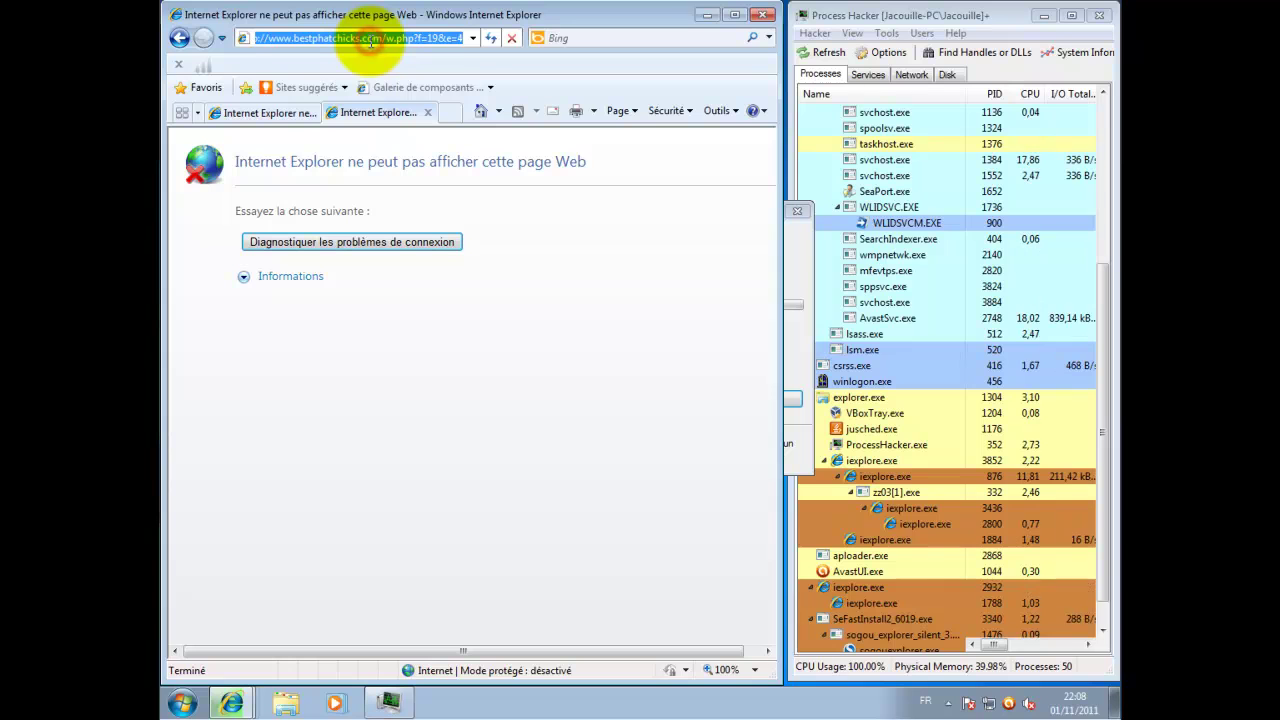
key(ctrl+v)
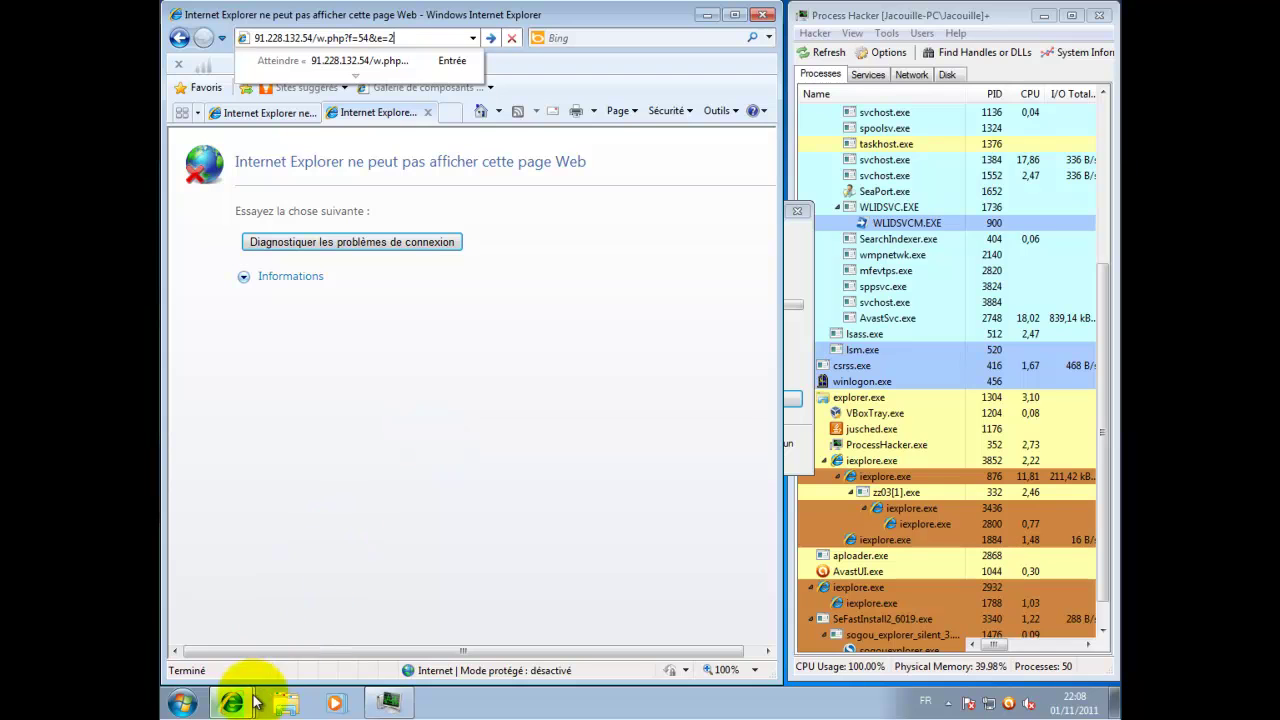
key(Return)
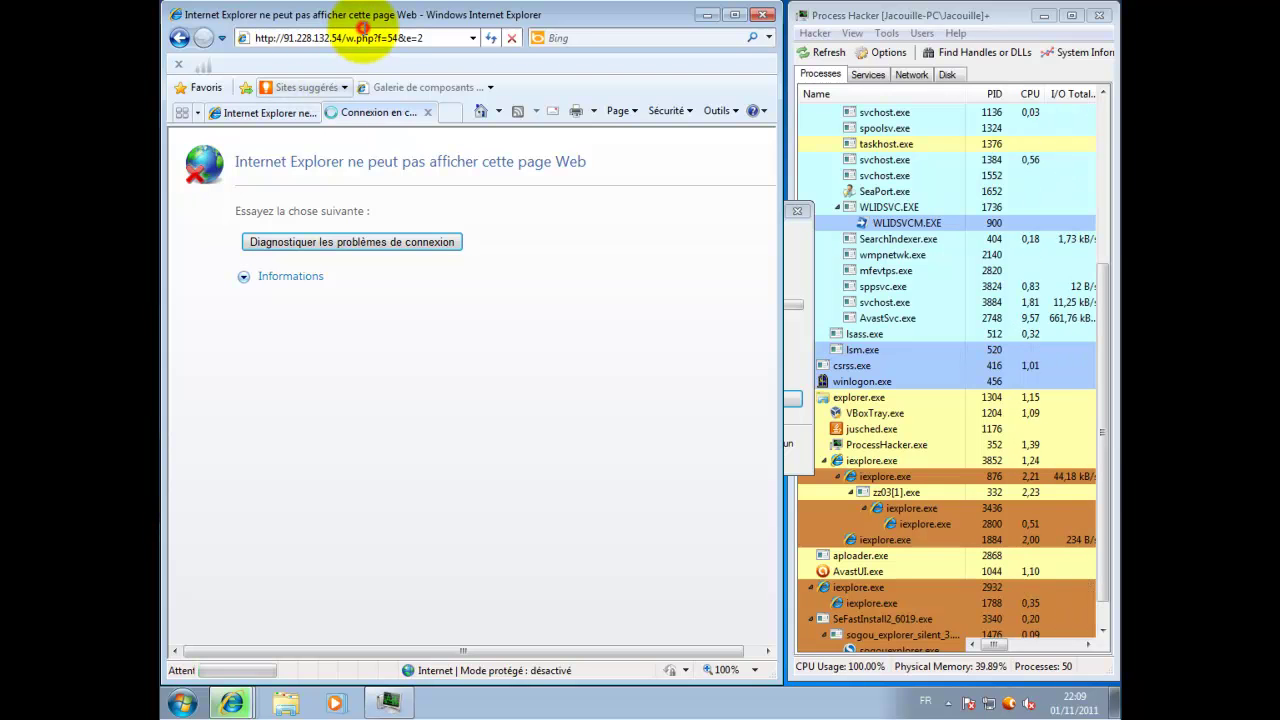
click(358, 38)
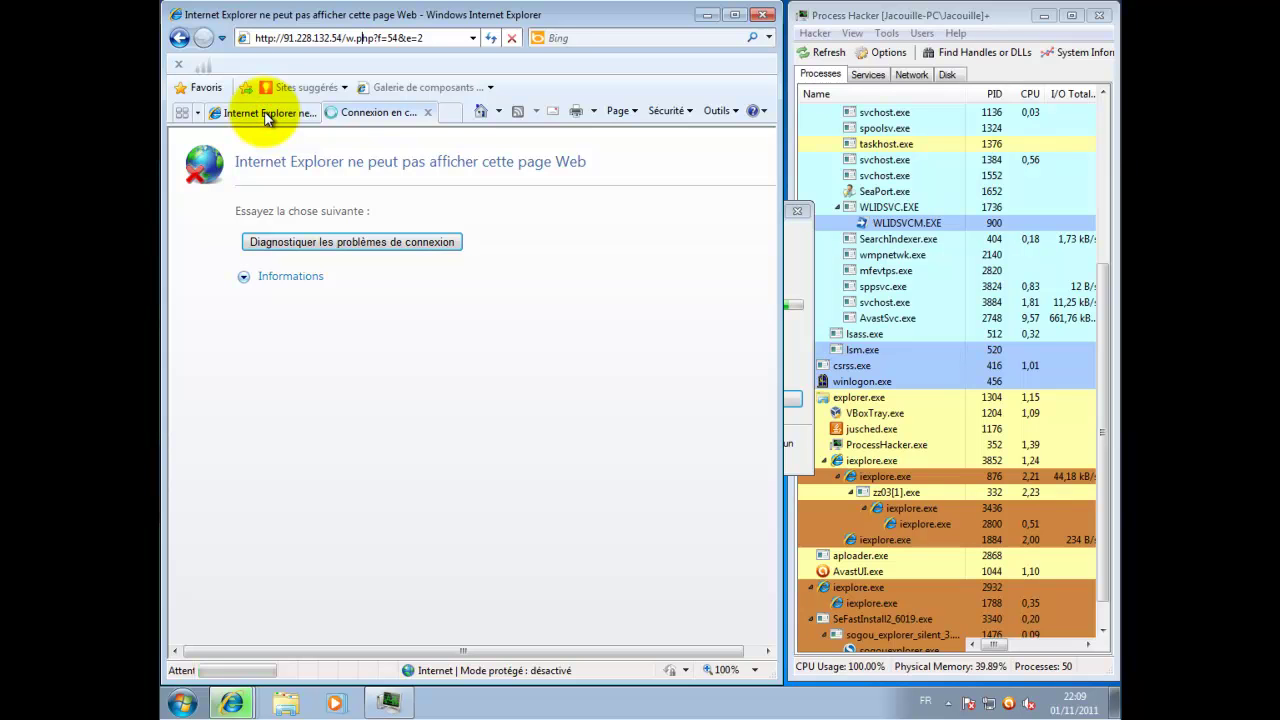
click(267, 114)
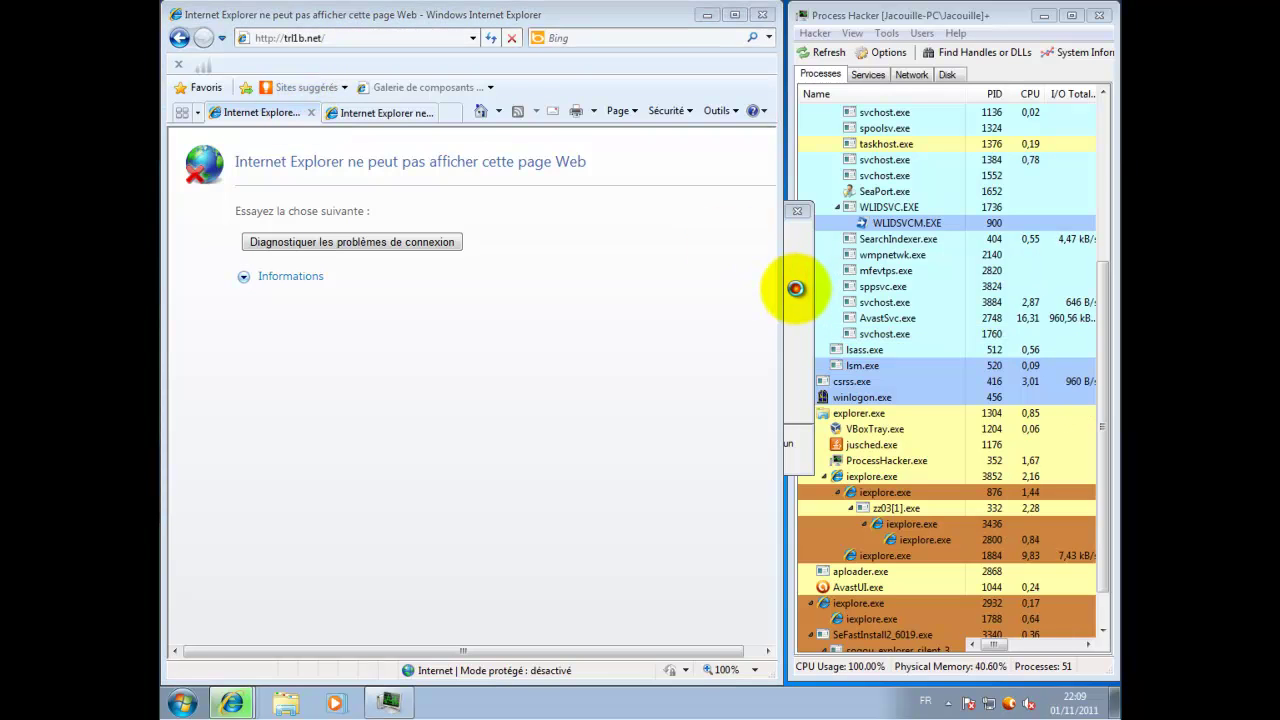
Minimize the browser, bring up the 91.228.132.54 download prompt and run contacts.exe
click(707, 15)
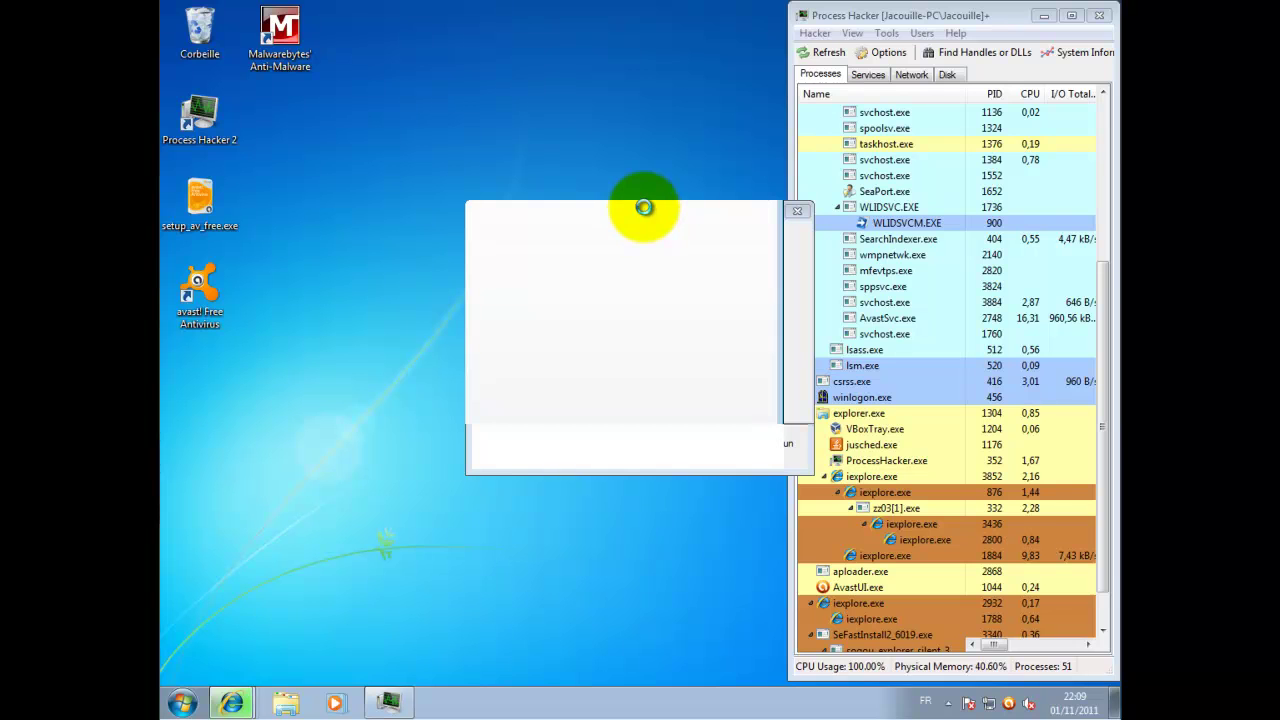
drag(1098, 437, 1103, 532)
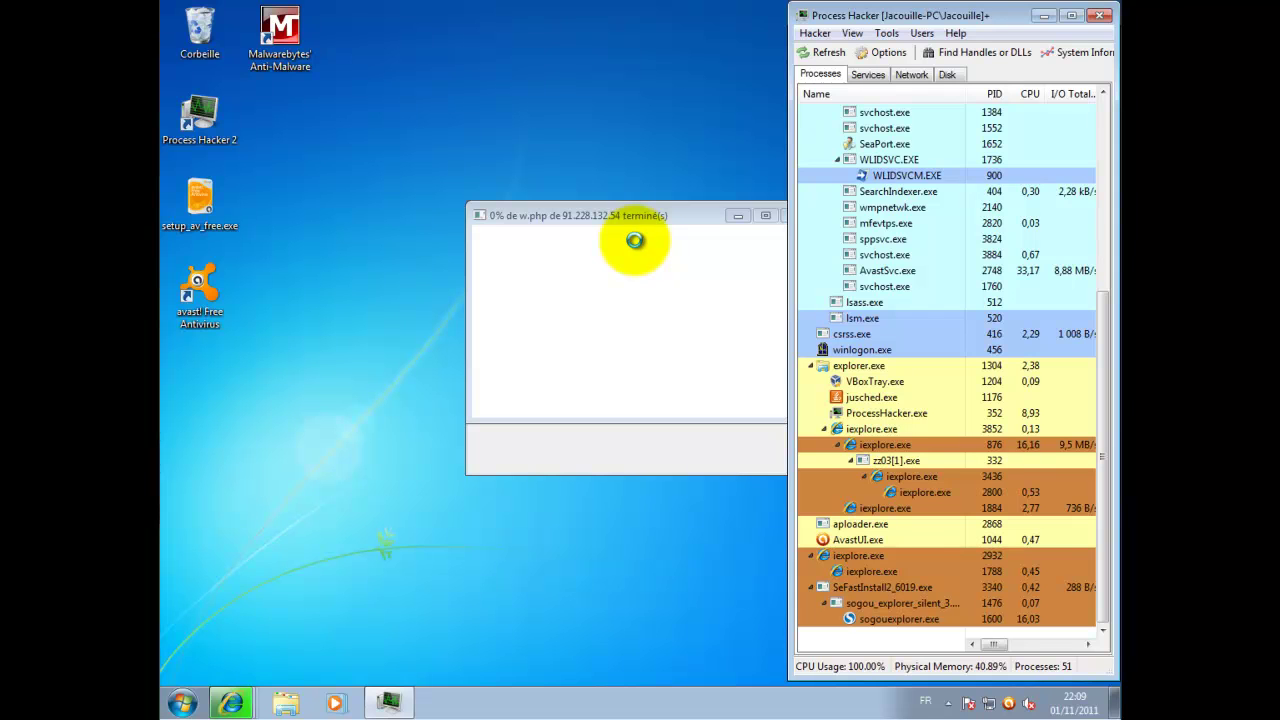
click(642, 197)
click(233, 704)
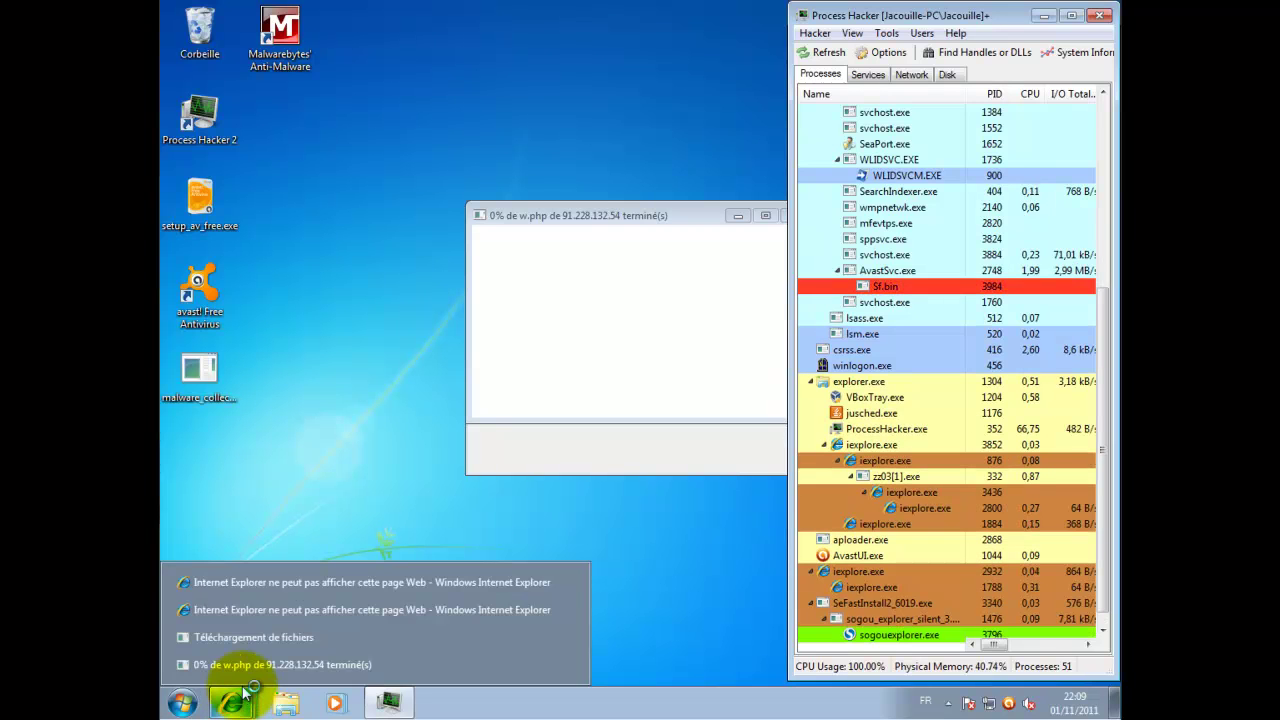
click(278, 665)
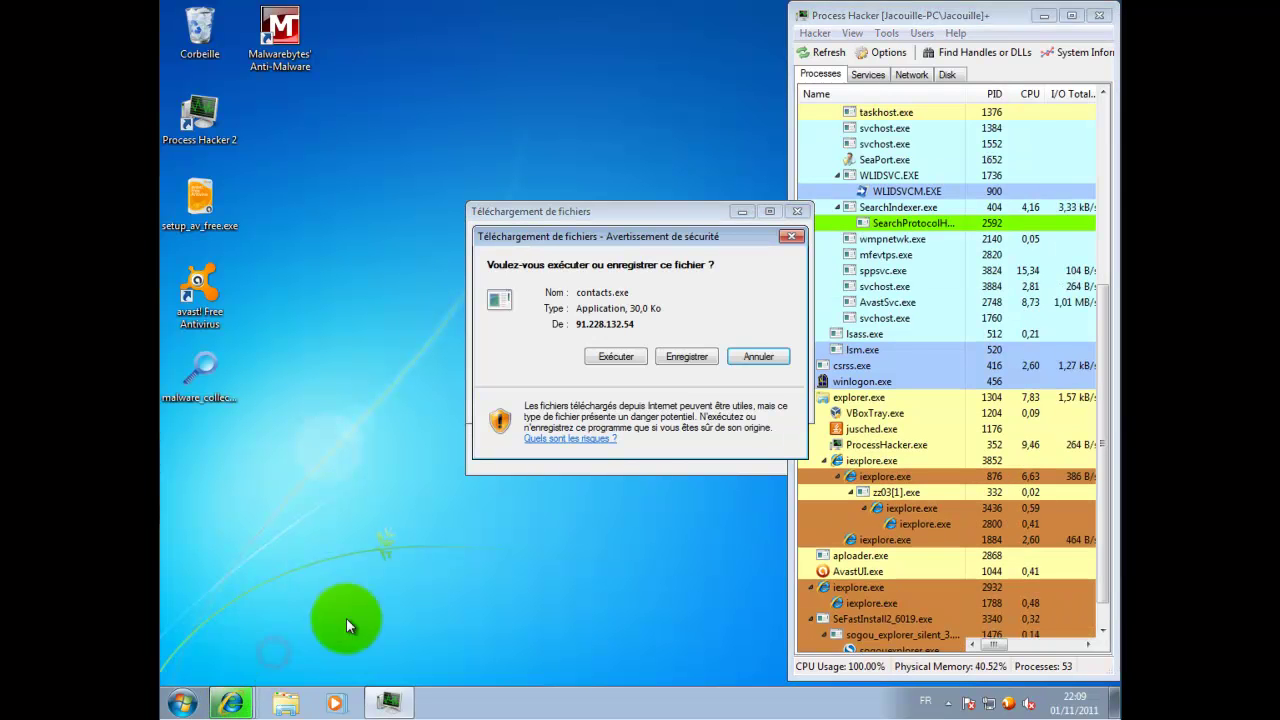
click(633, 354)
click(703, 342)
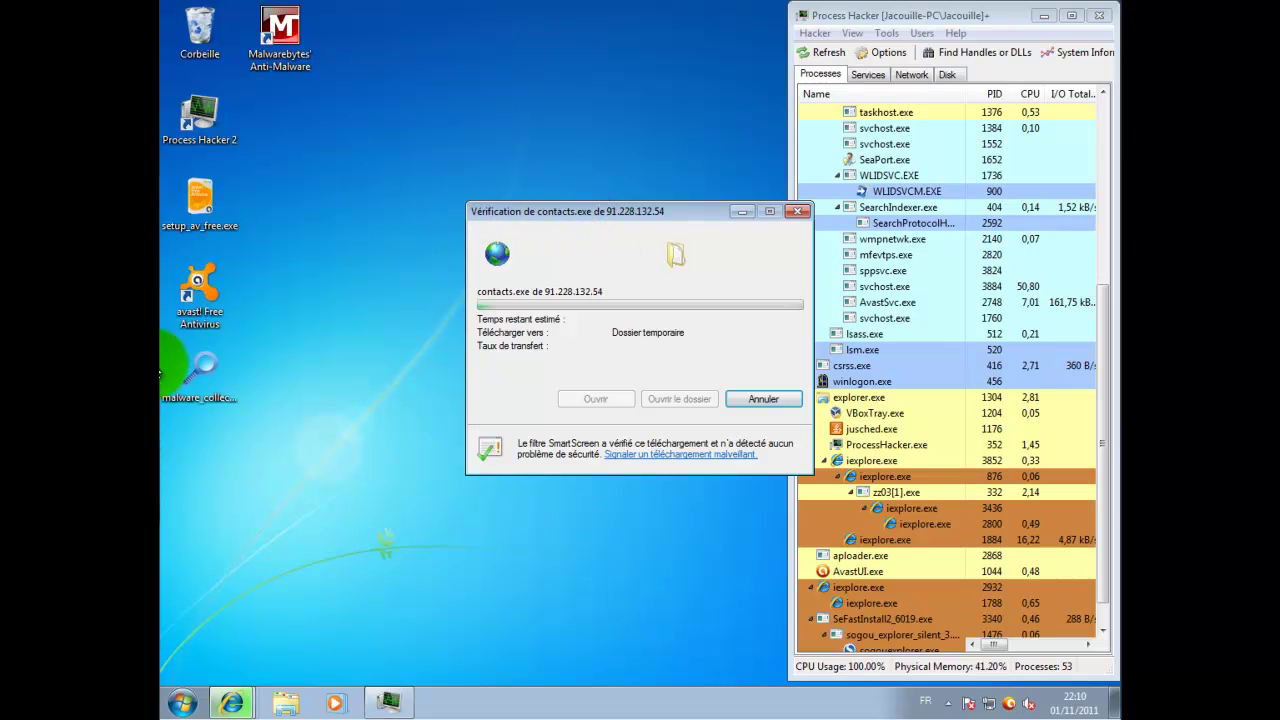
Try to open malware_collection_downloader.exe from the desktop, and dismiss the contacts.exe error dialog
double_click(205, 374)
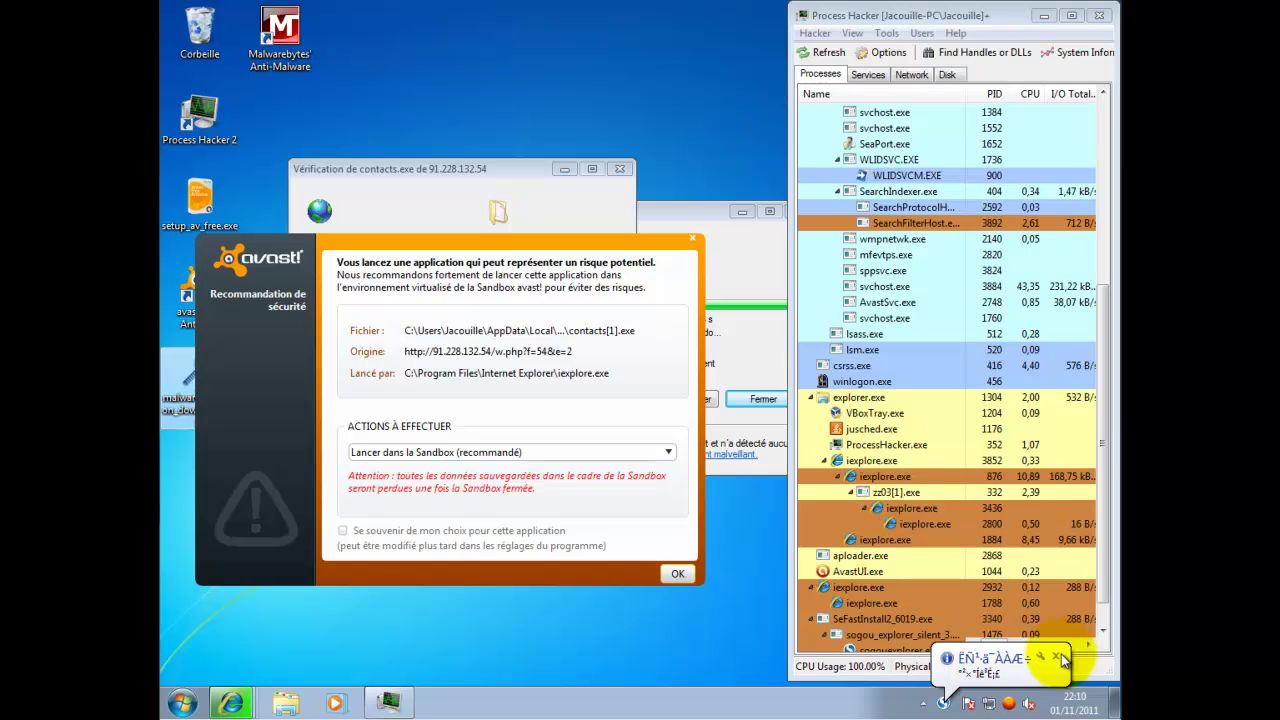
click(1100, 463)
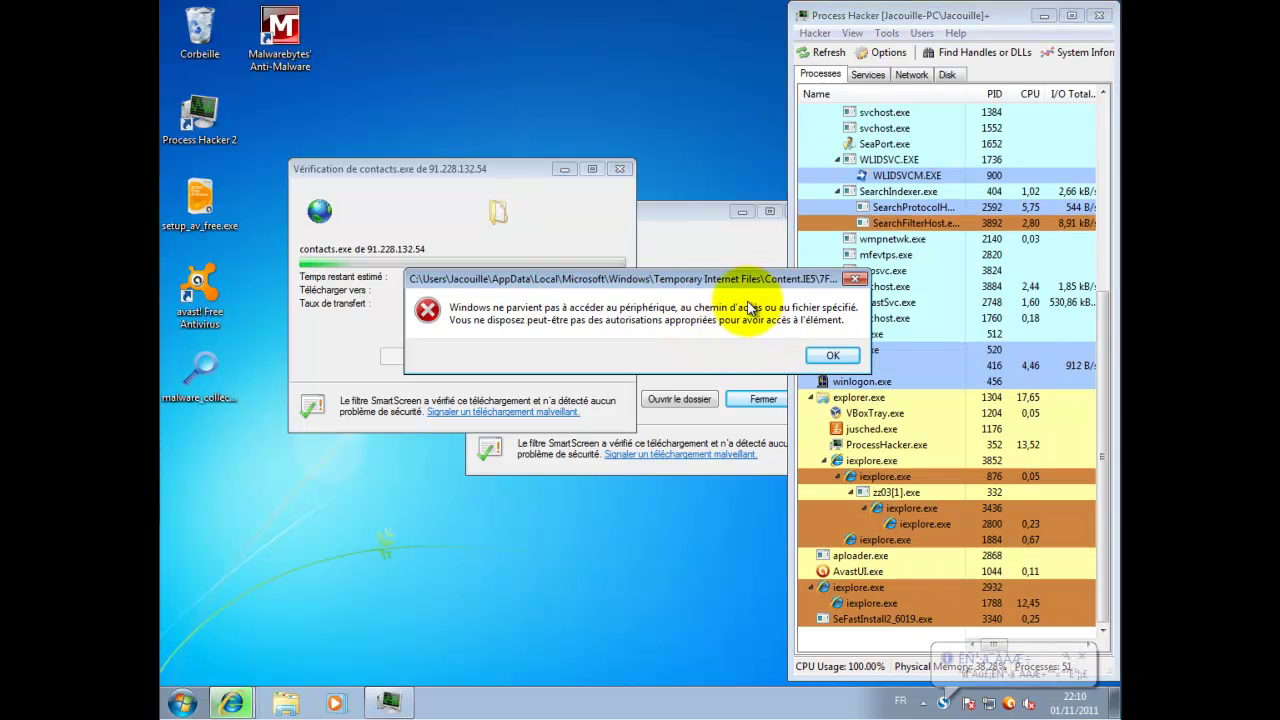
click(822, 357)
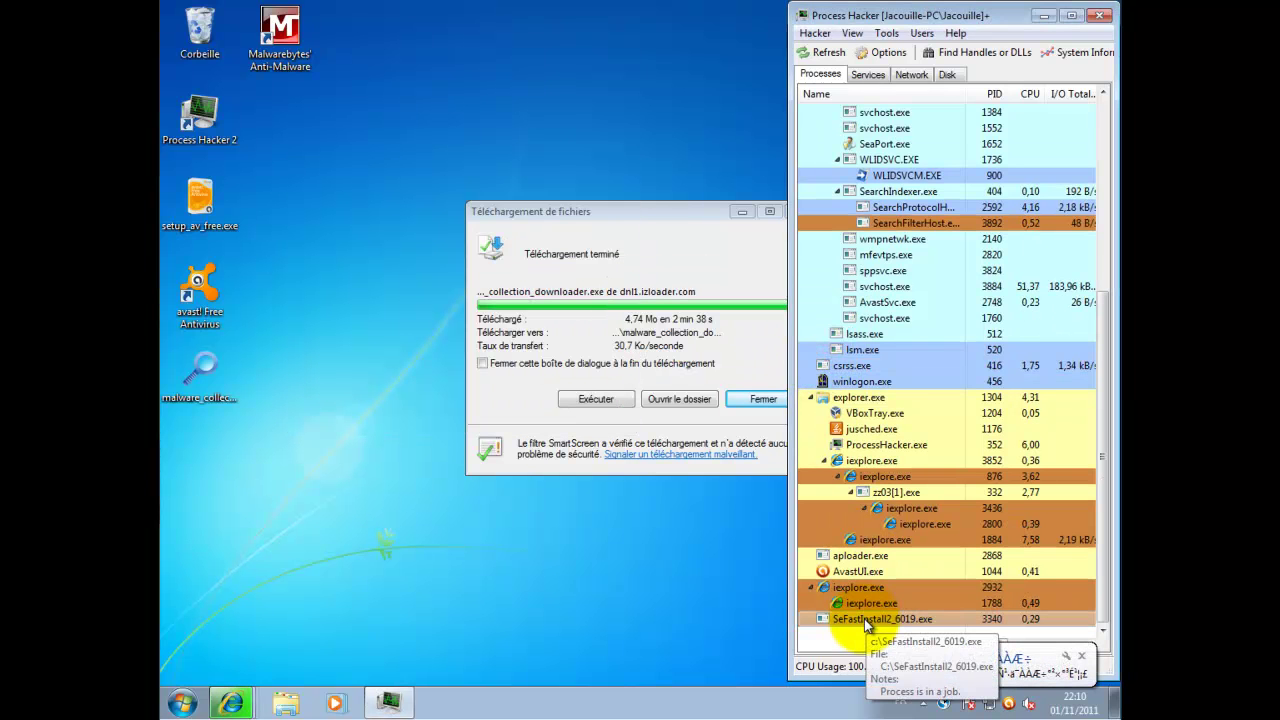
Run malware_collection_downloader.exe from its finished download dialog, and close the Easy Downloads installer without starting its download
click(604, 401)
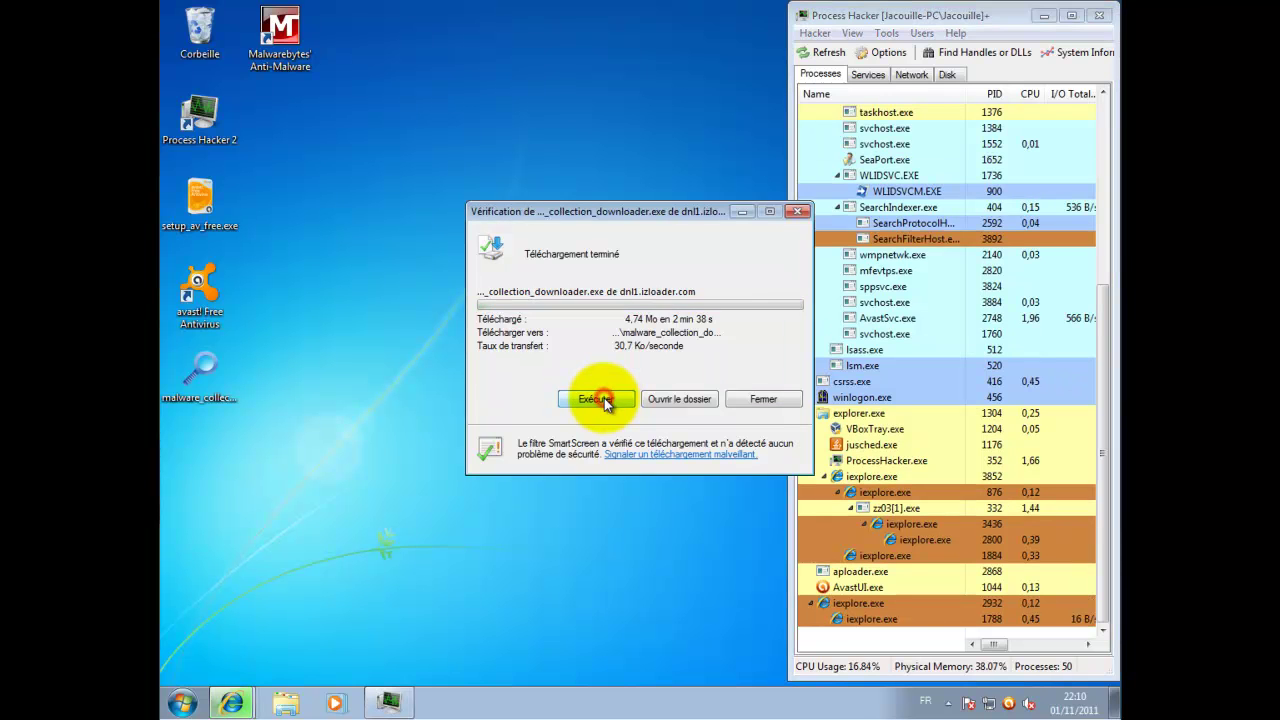
click(698, 320)
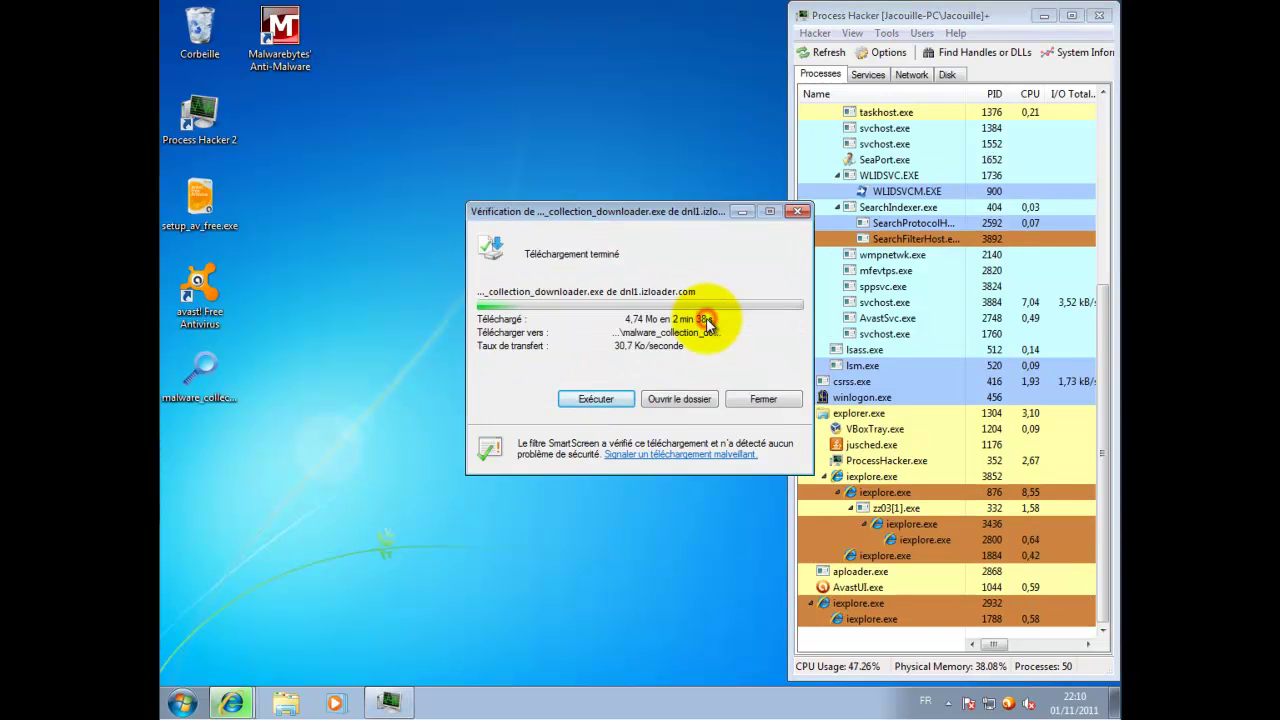
click(741, 211)
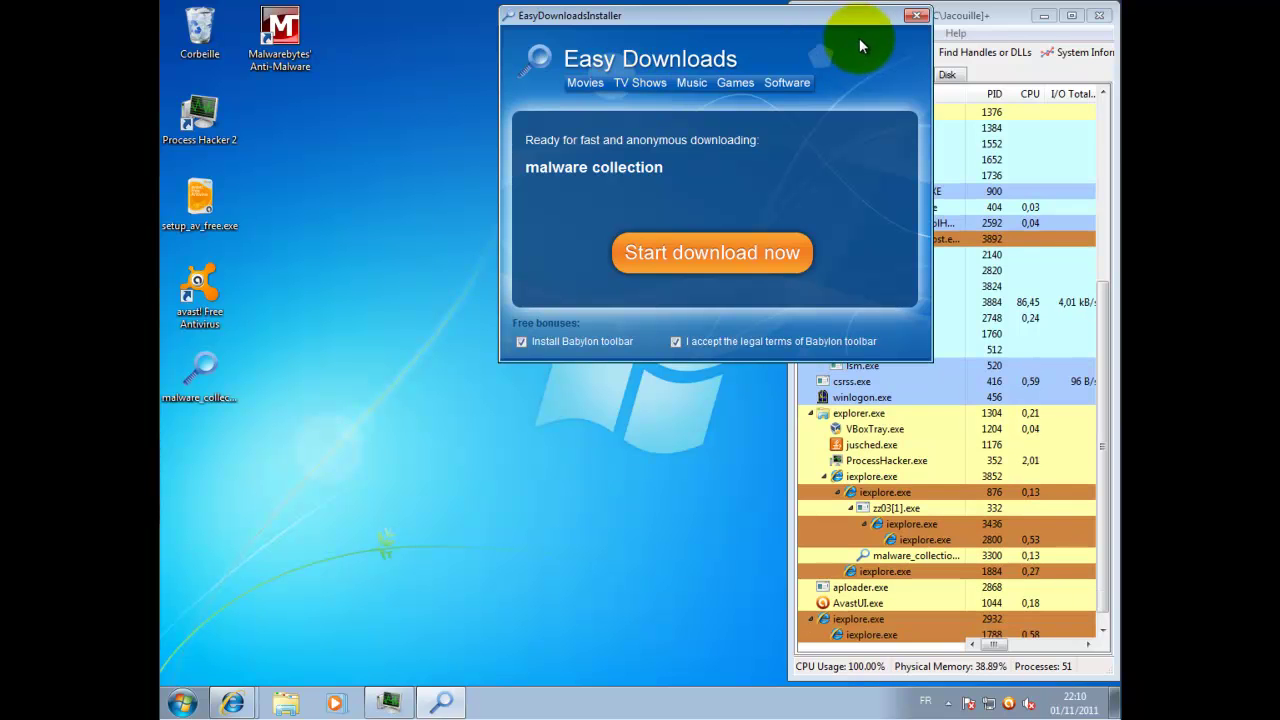
click(916, 15)
mouse_move(238, 700)
click(255, 665)
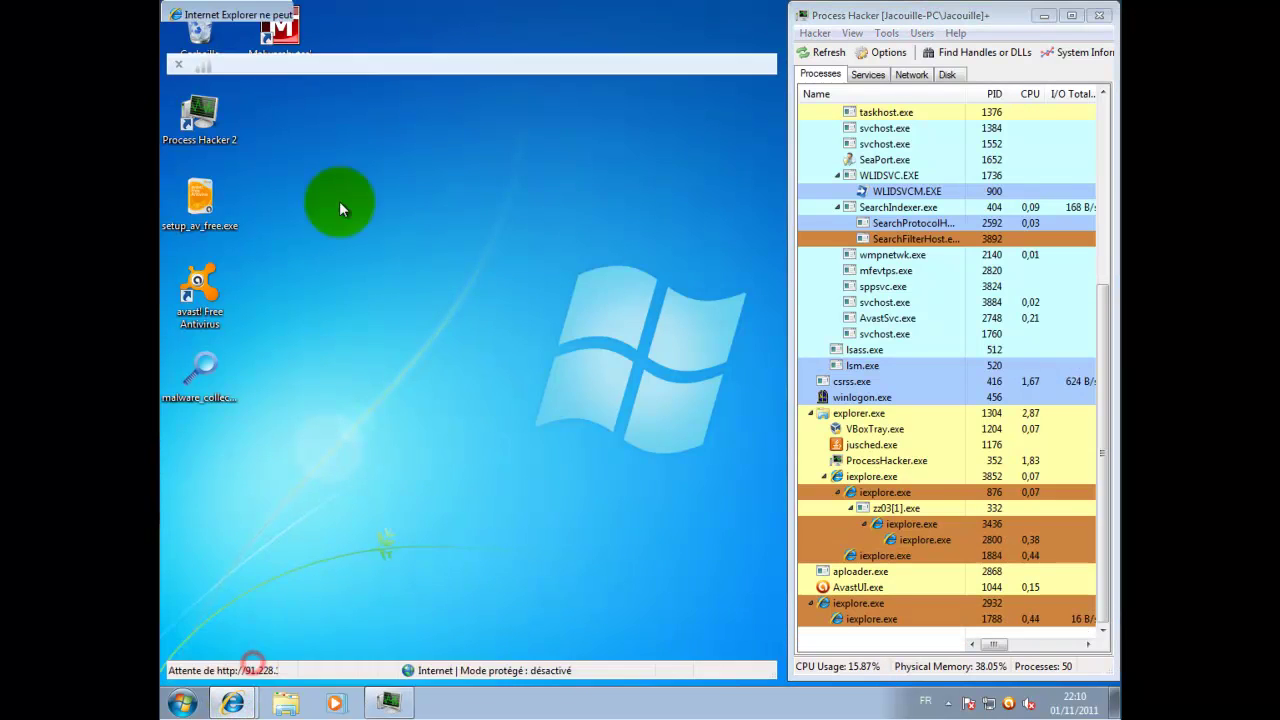
click(370, 37)
text(http://fairwaykansasrealestate.com/w.php?f=98&e=2)
key(Return)
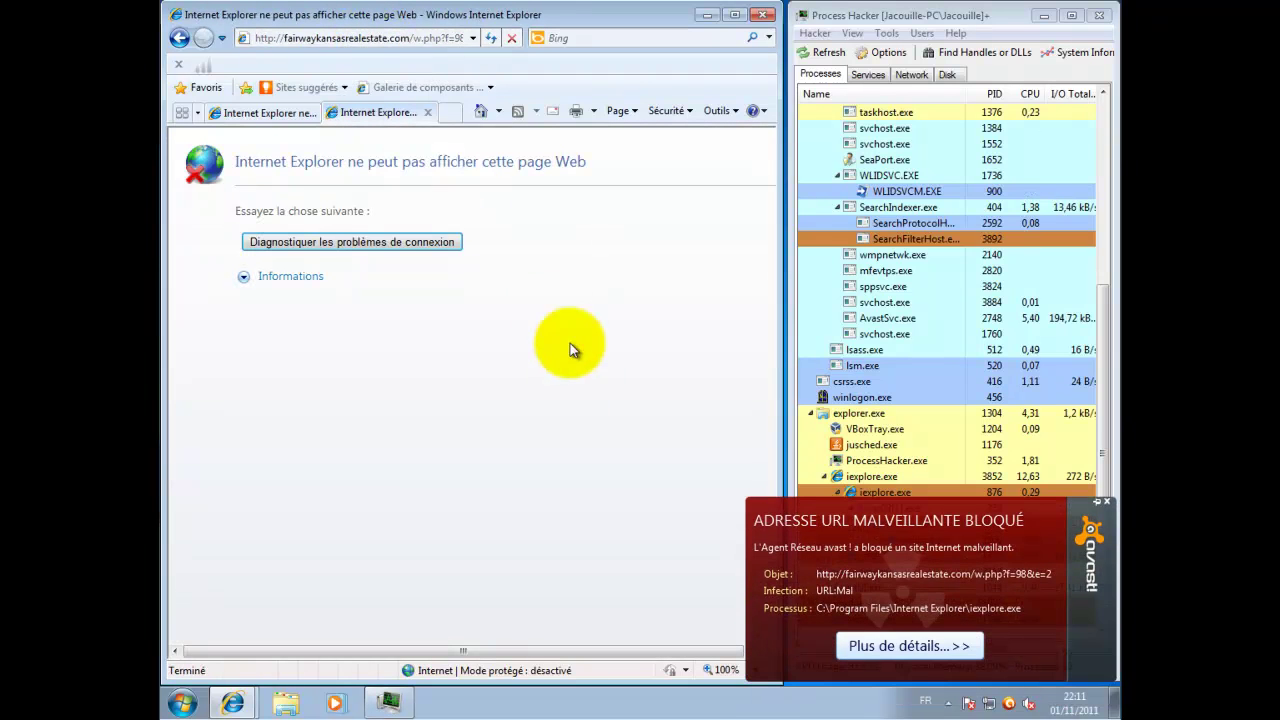
In the trl1b.net tab, reopen the 91.228.132.54 download link from today's browsing history
click(276, 113)
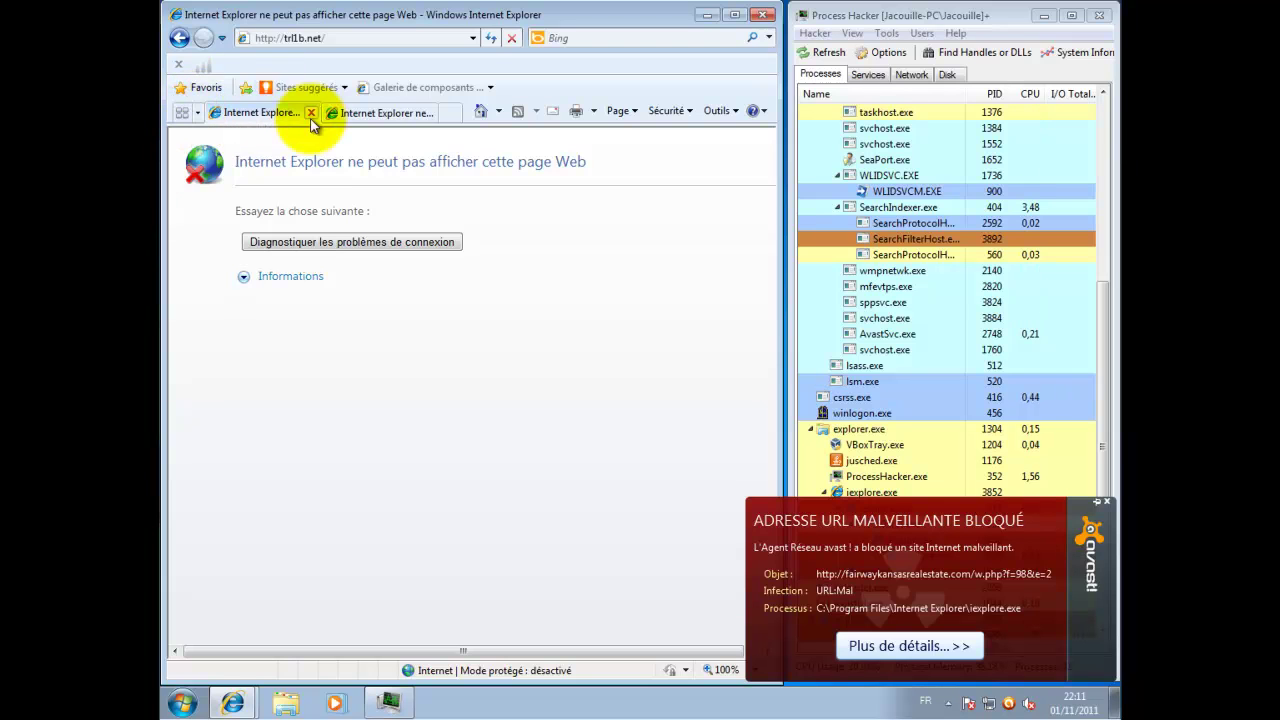
click(197, 113)
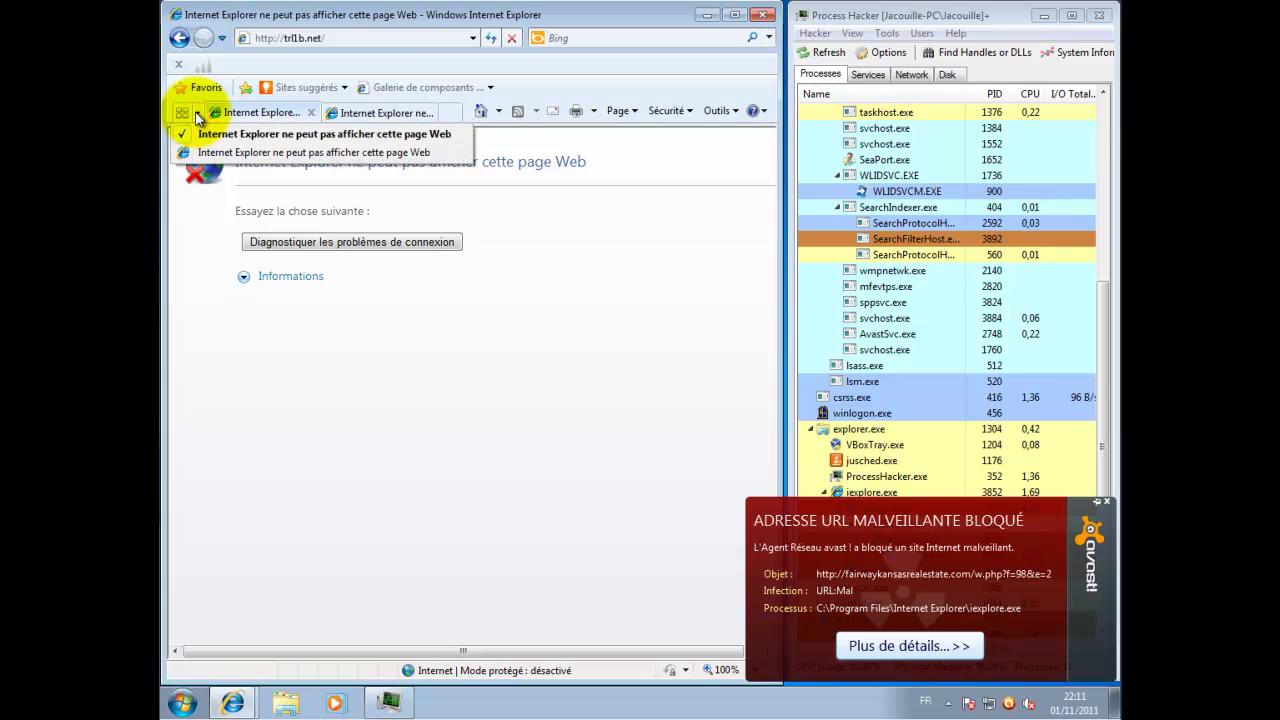
click(196, 89)
click(196, 89)
click(266, 141)
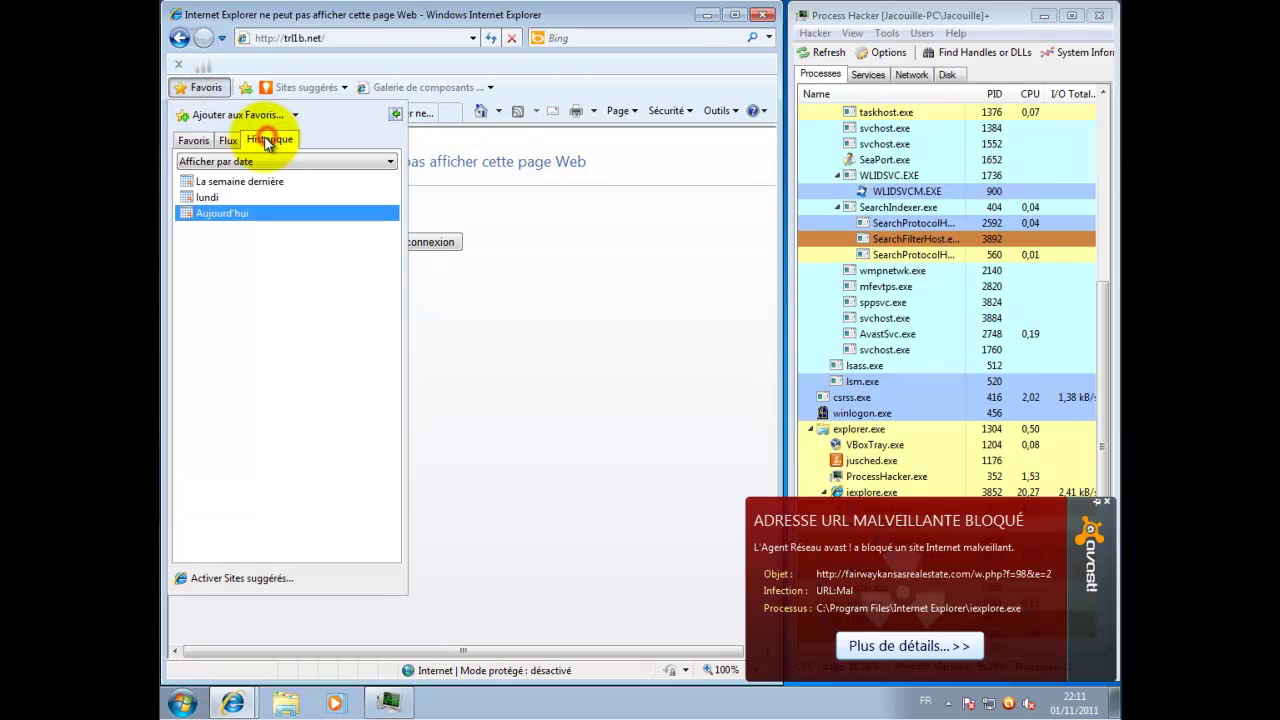
click(231, 214)
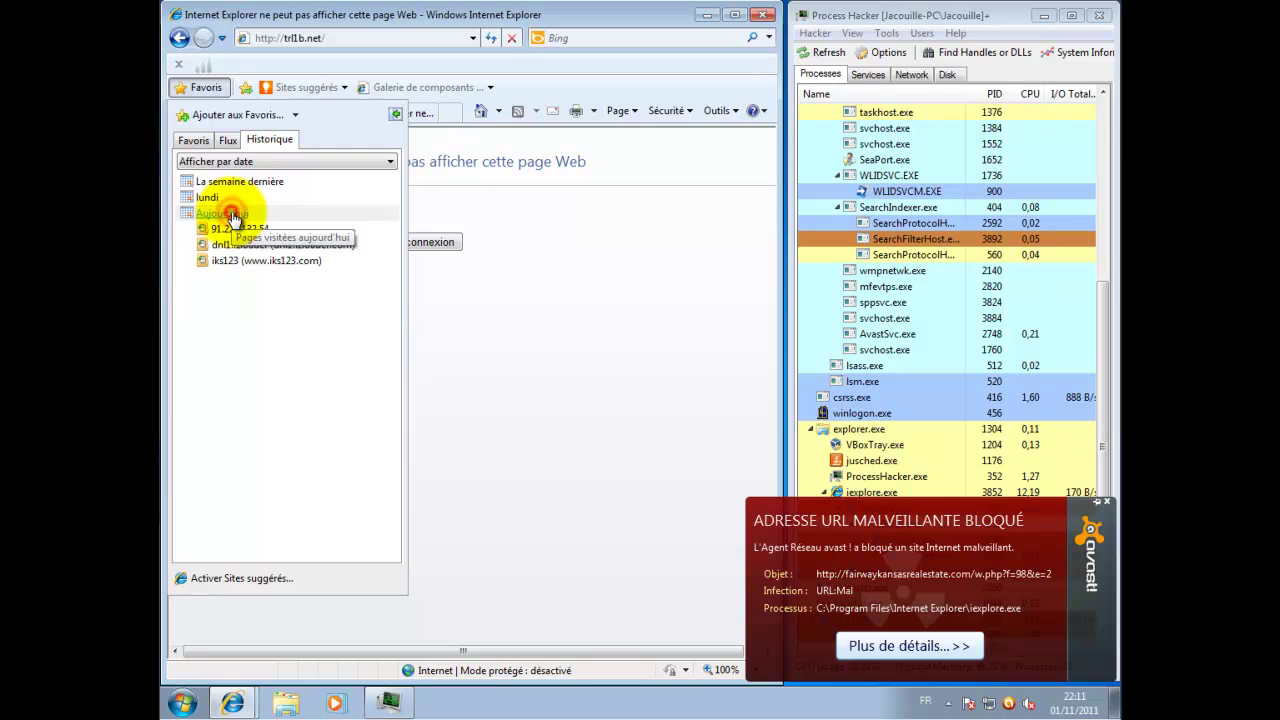
click(240, 228)
click(266, 244)
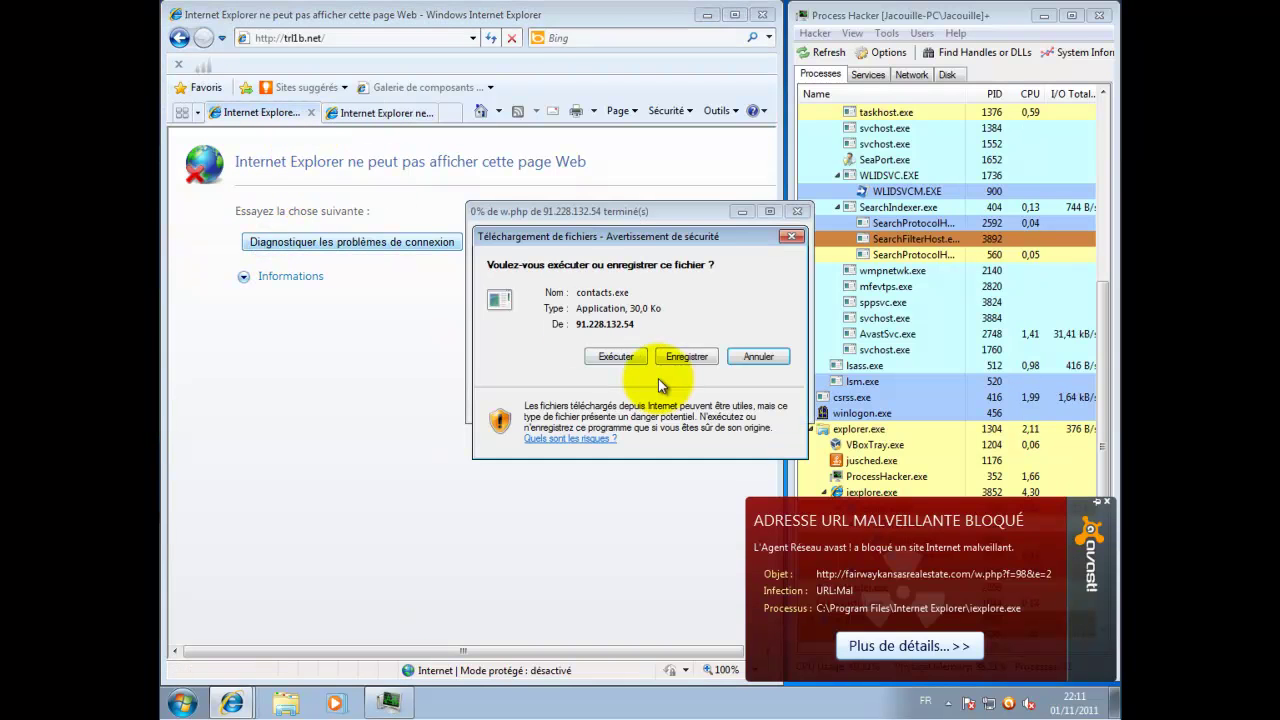
Run contacts.exe again and set avast!'s security recommendation to Lancer normalement
click(628, 356)
click(673, 350)
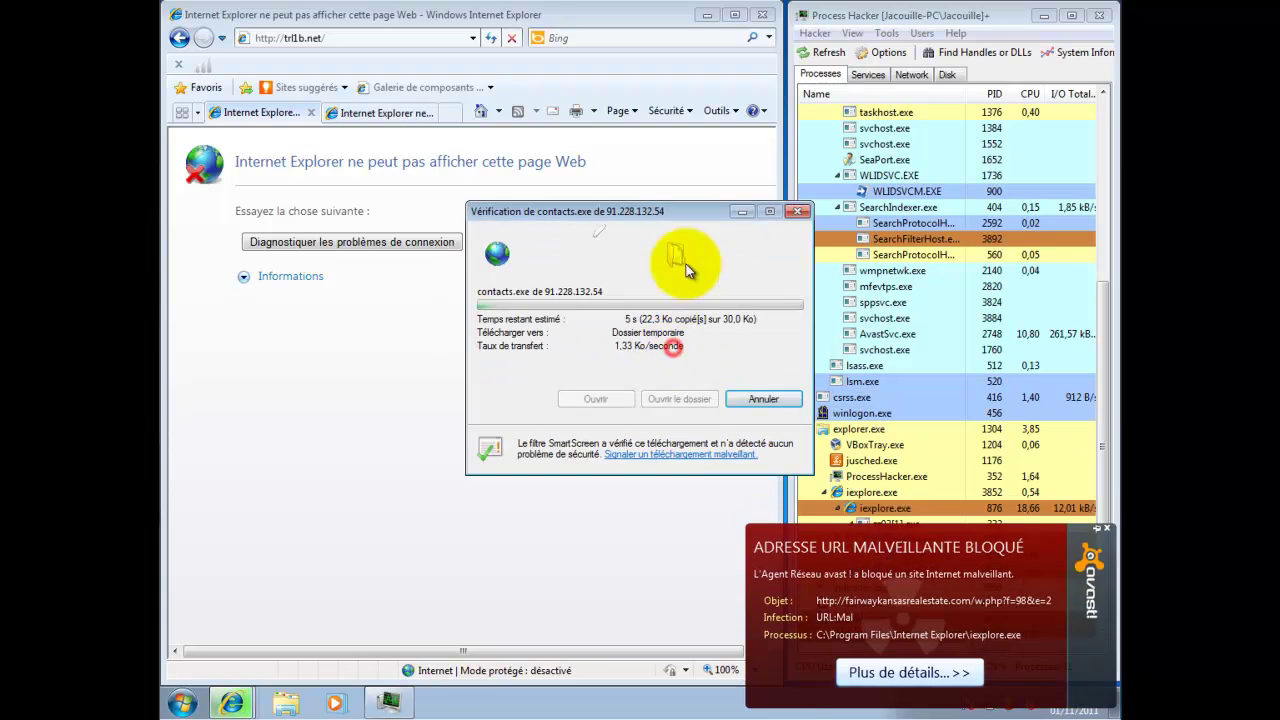
click(604, 452)
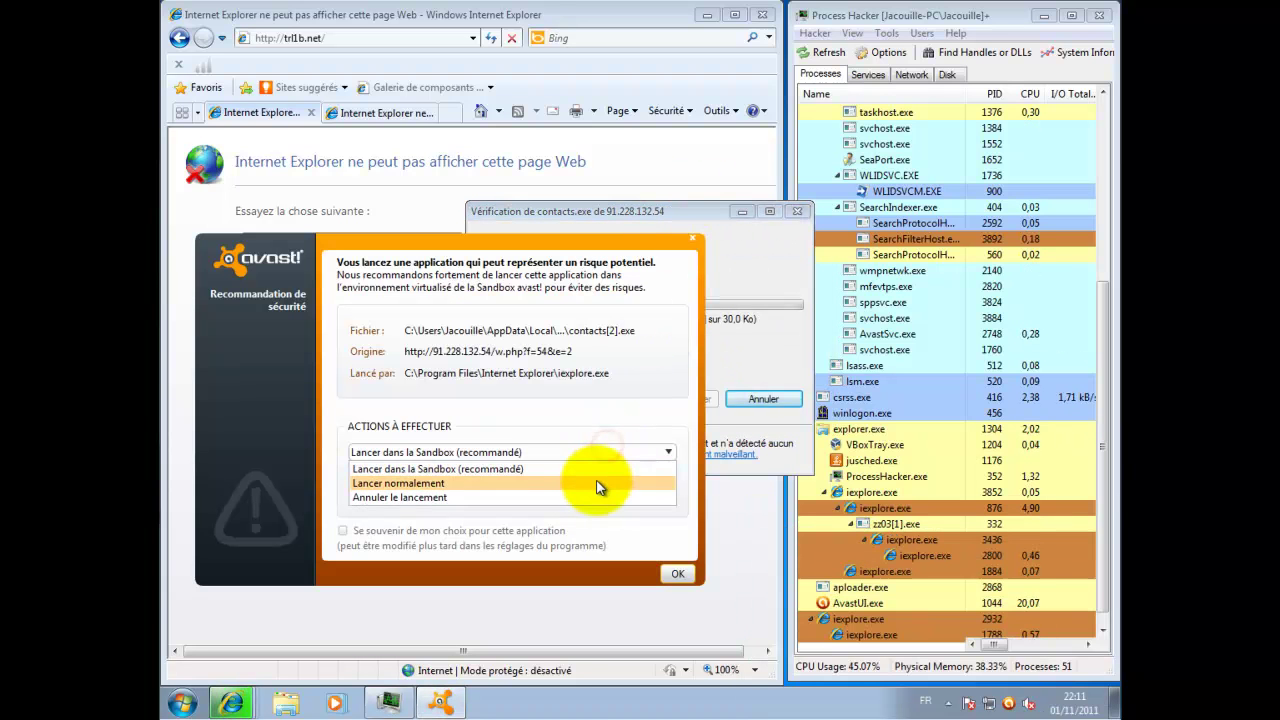
click(600, 475)
click(677, 574)
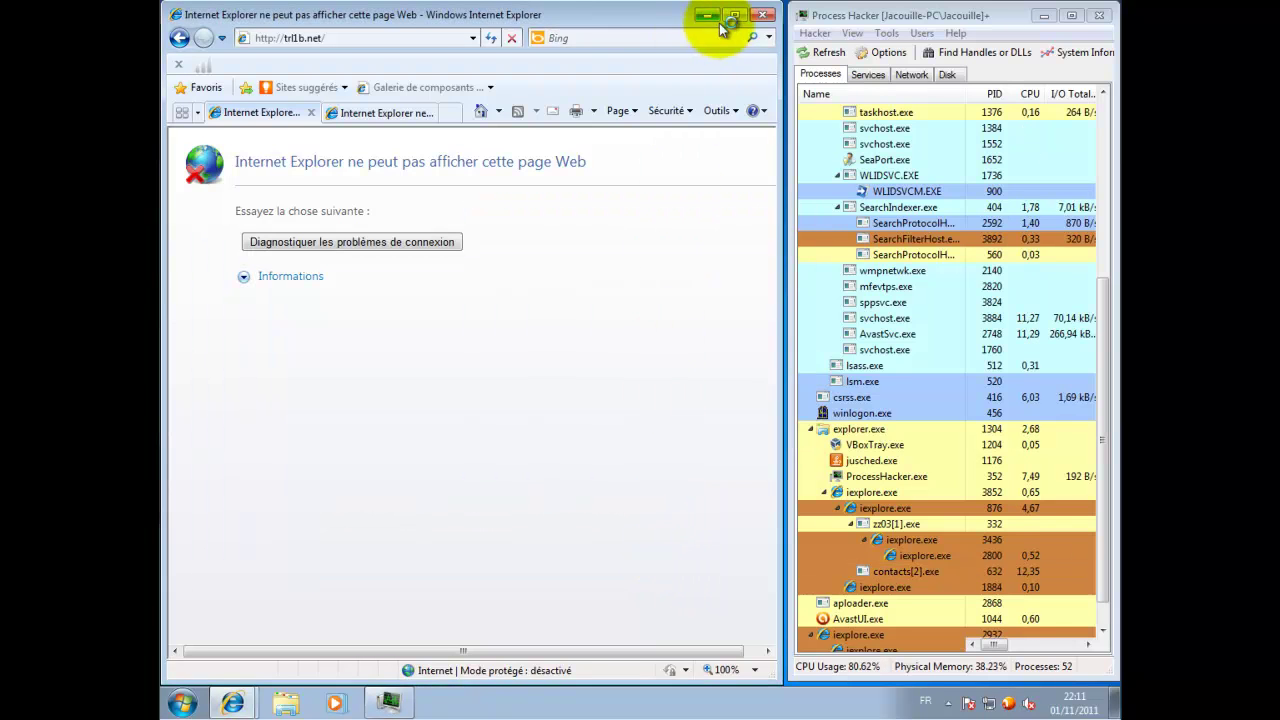
Close the fairwaykansasrealestate.com tab, and inspect the svchost.exe process under contacts[2].exe in Process Hacker
click(398, 116)
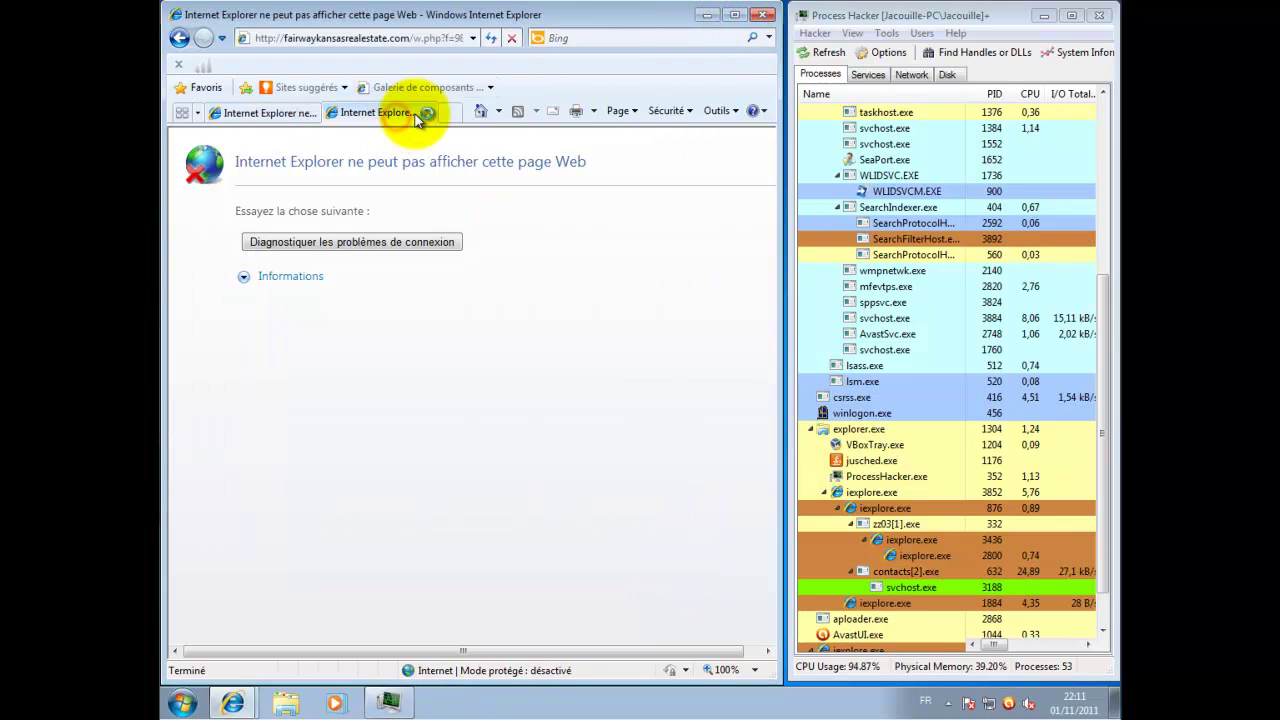
click(427, 112)
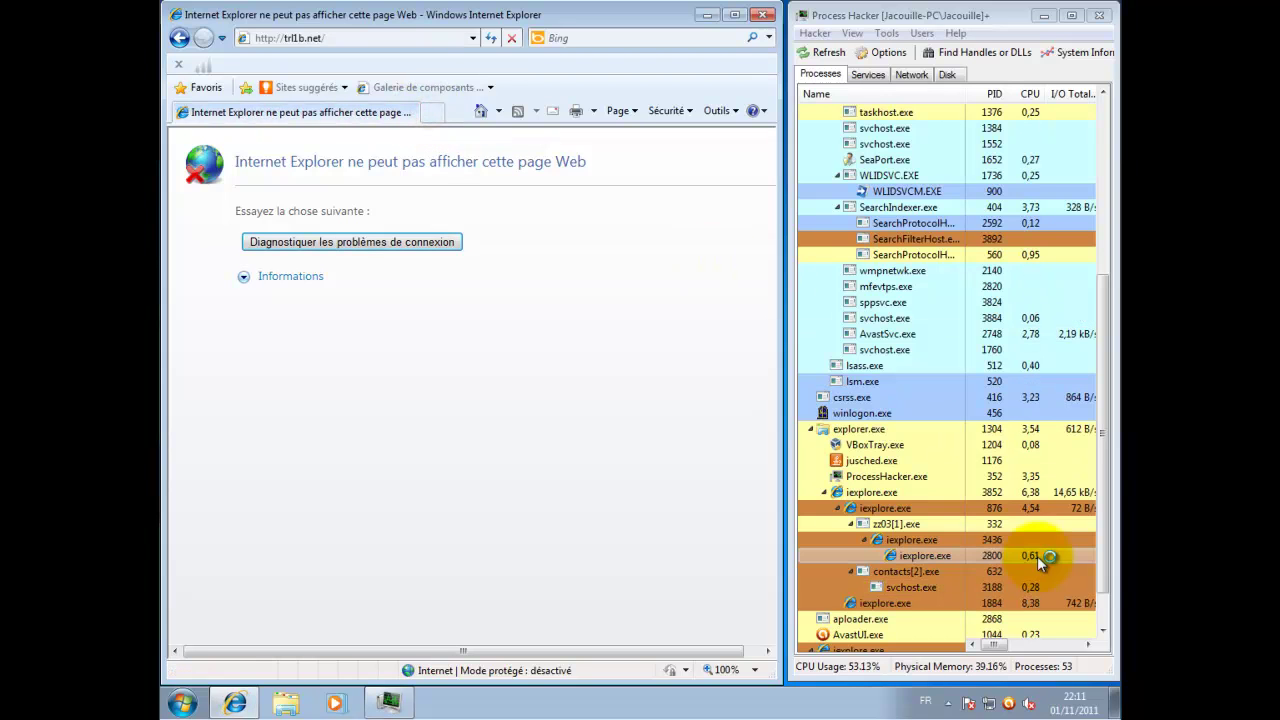
drag(1100, 497, 1104, 555)
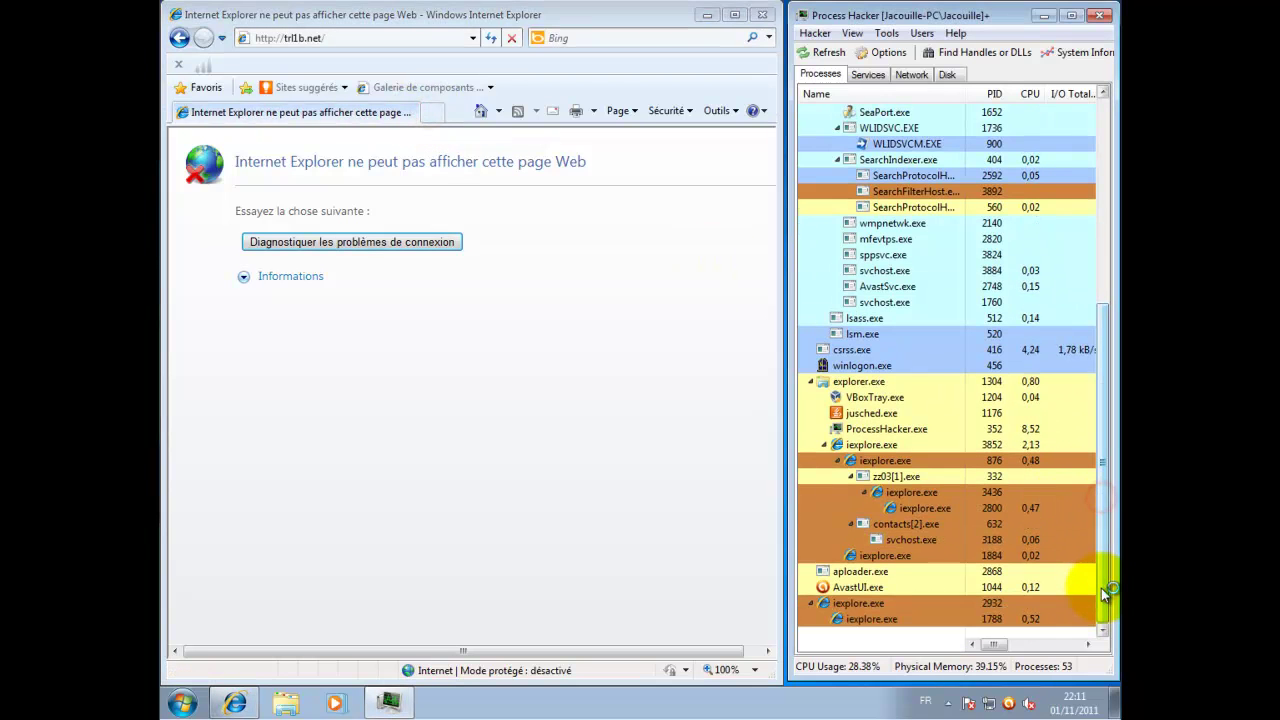
mouse_move(922, 540)
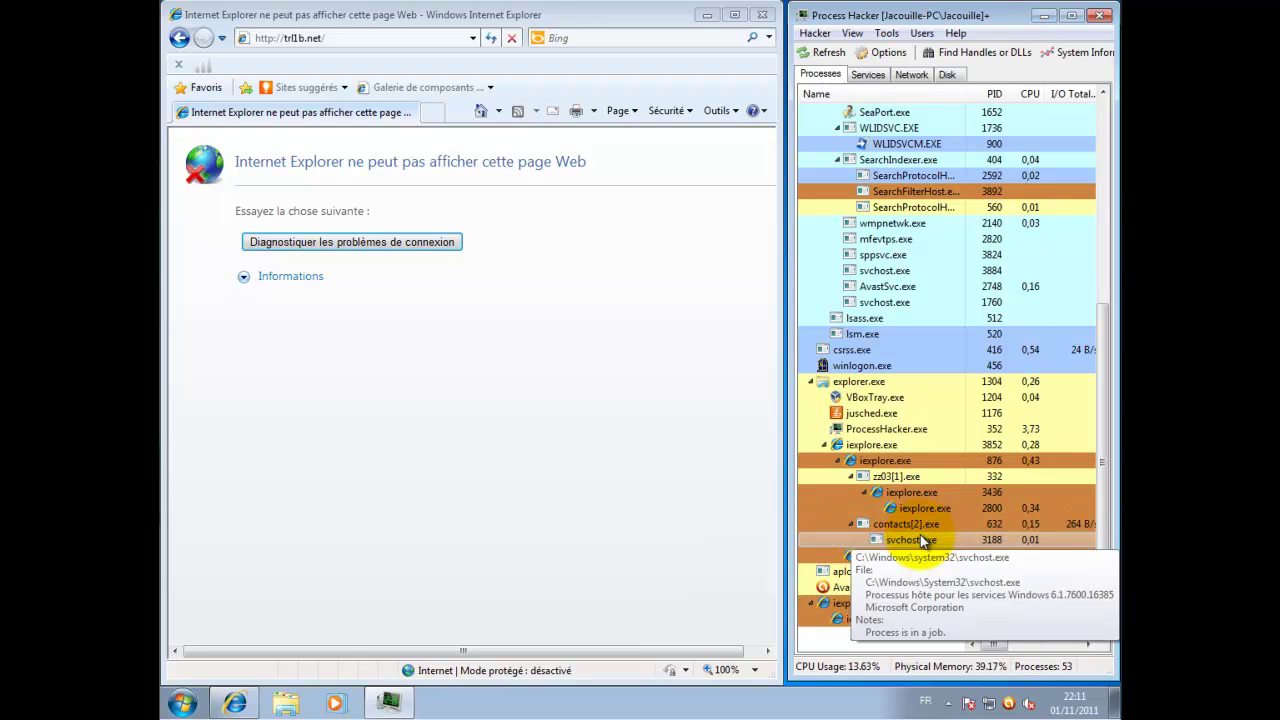
click(948, 703)
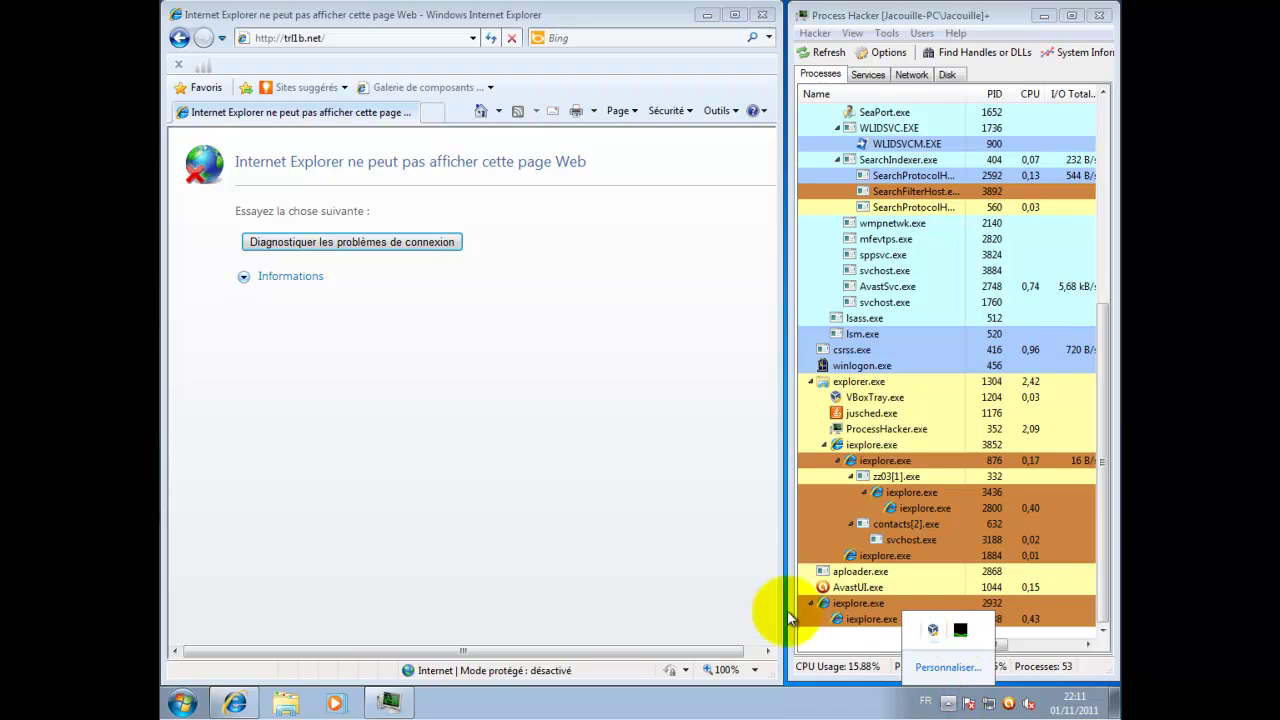
click(212, 184)
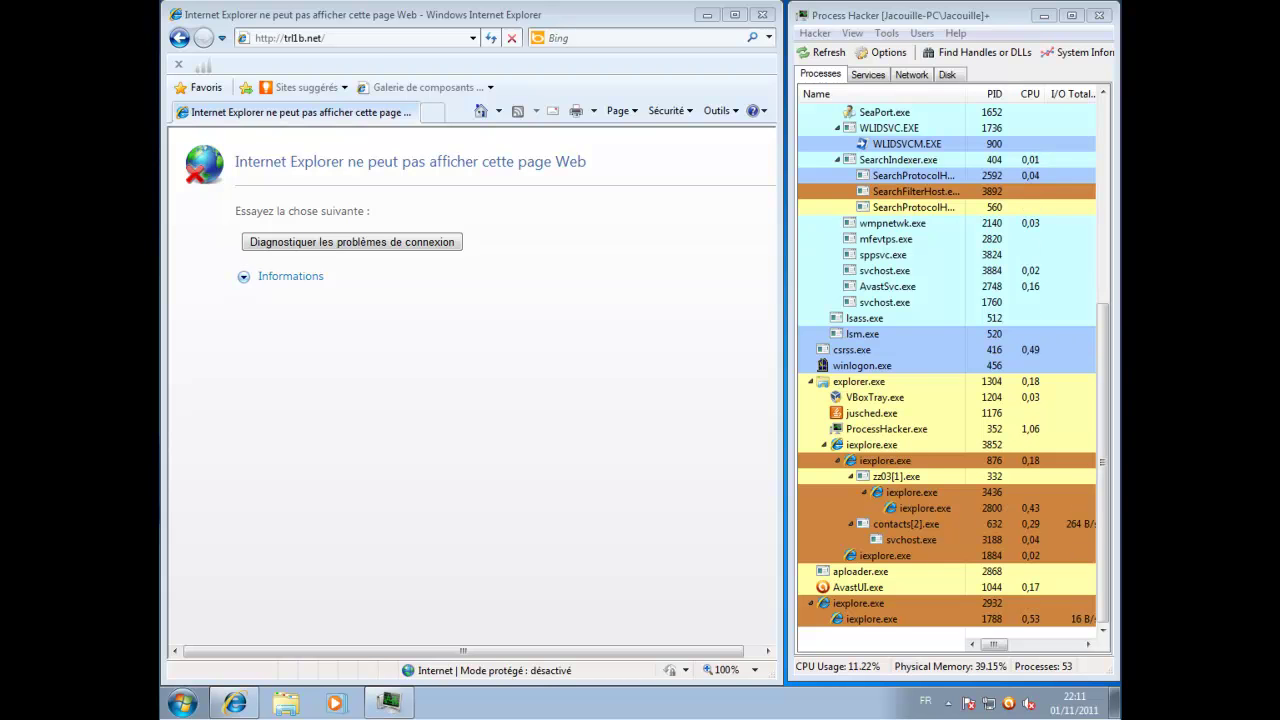
click(350, 38)
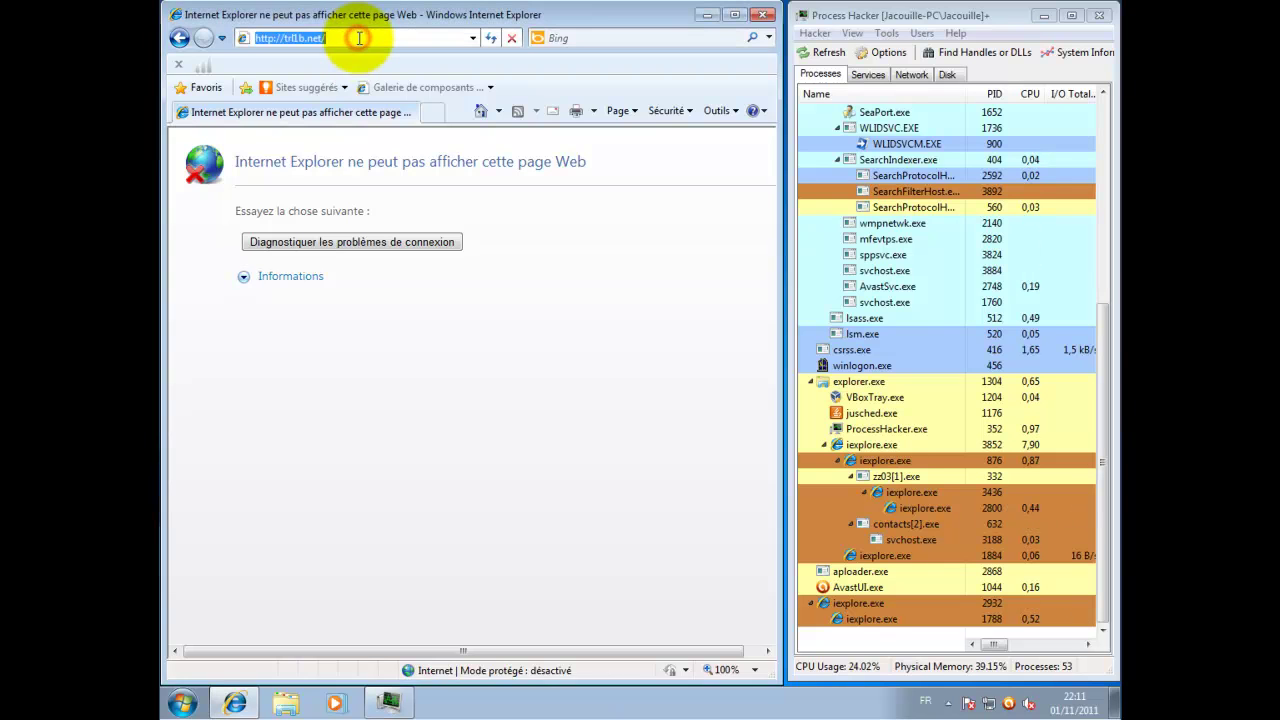
text(uhjypvqumcp.com/w.php?f=26&e=2)
key(Return)
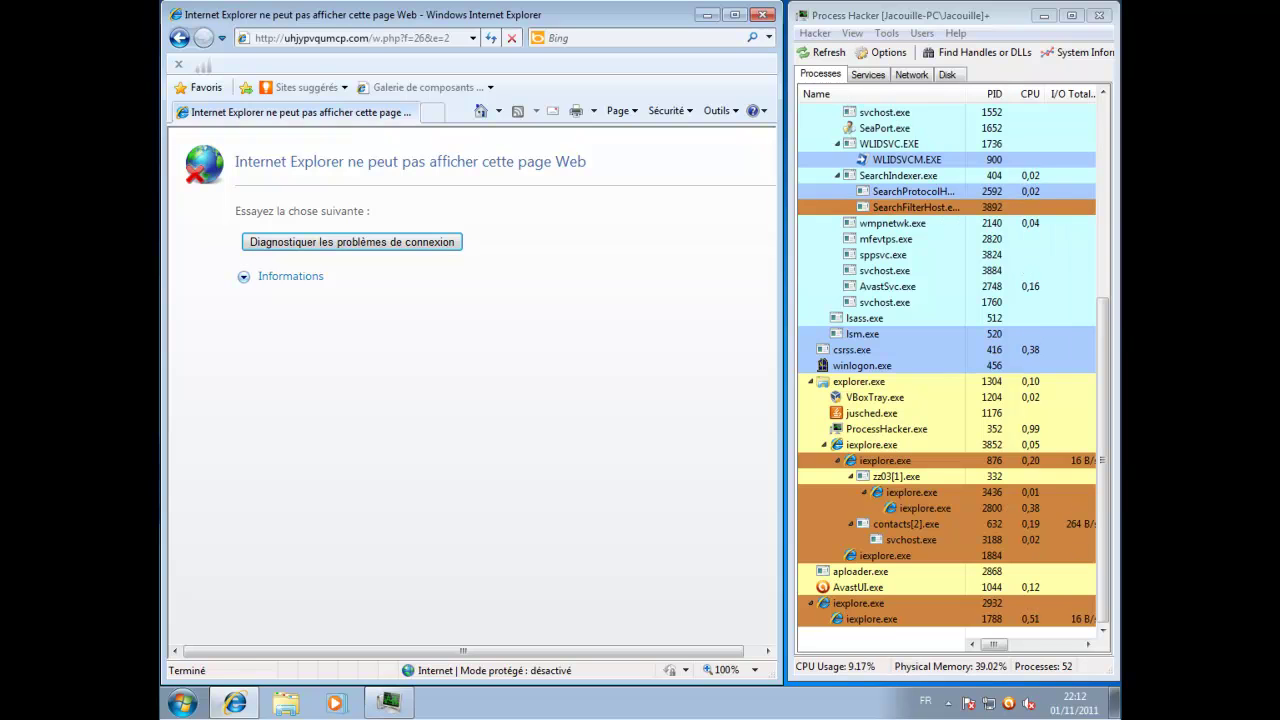
click(340, 40)
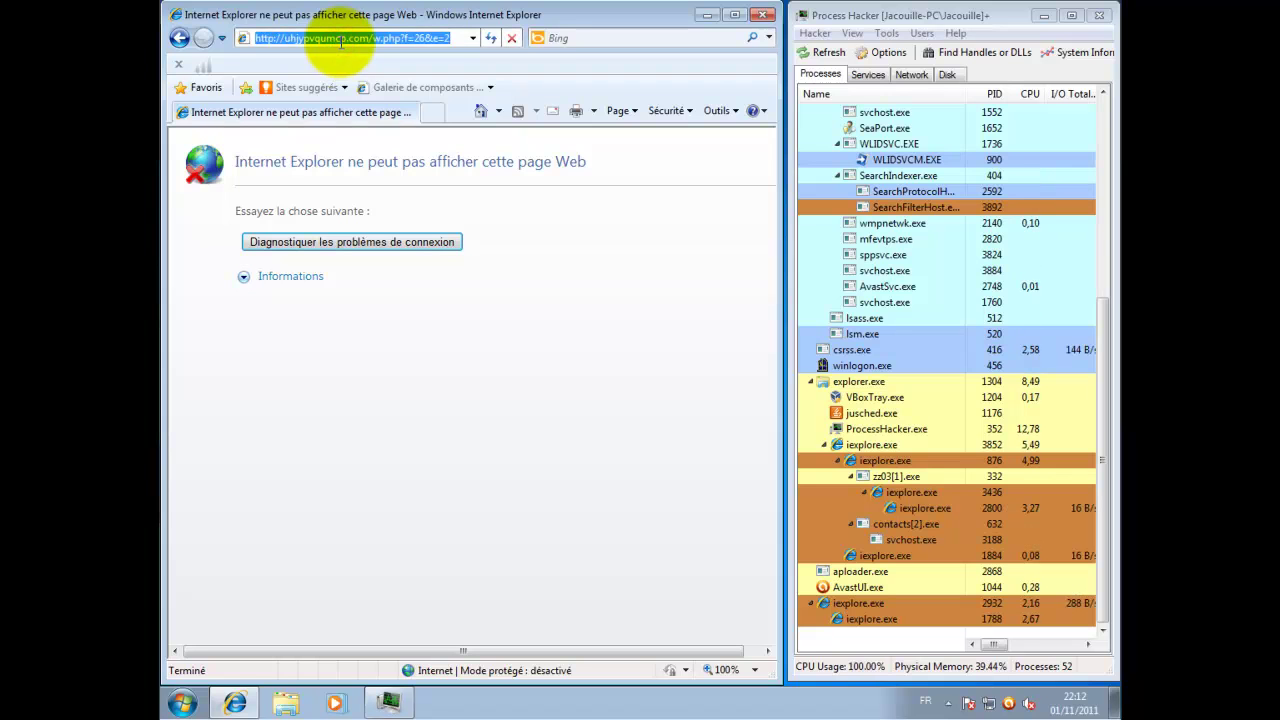
text(http://lunchingpzwo.info/w.php?f=26&e=4)
key(Return)
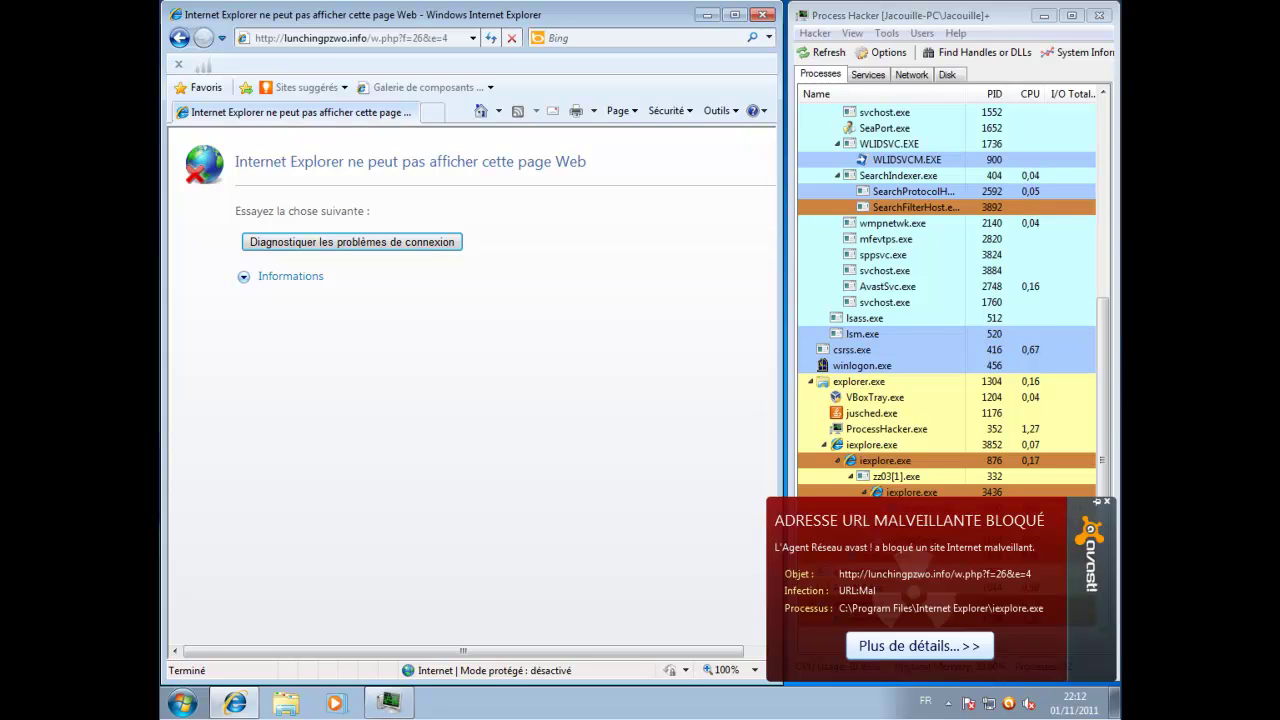
Load the copied 91.194.214.66/dng311011/c7a44076f6c722eb74725563b0a000a0/spl.php link, followed by vc-business.com/in.php
click(348, 37)
key(ctrl+v)
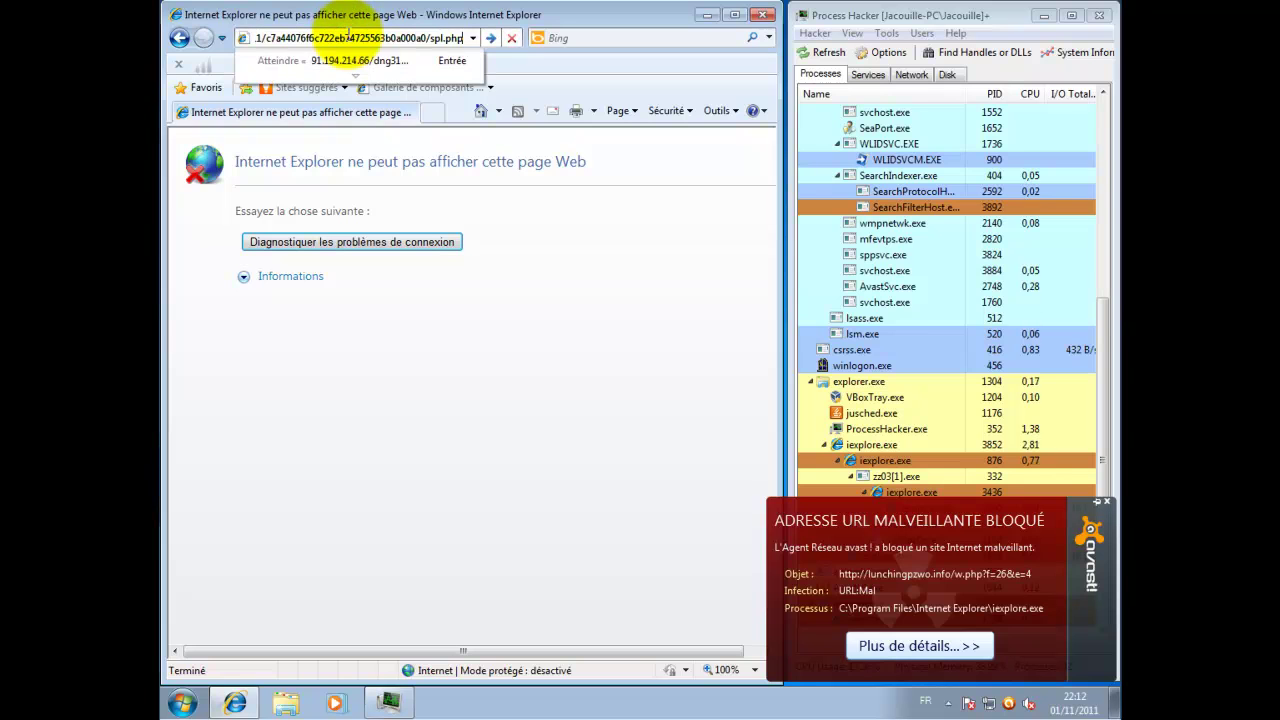
key(Return)
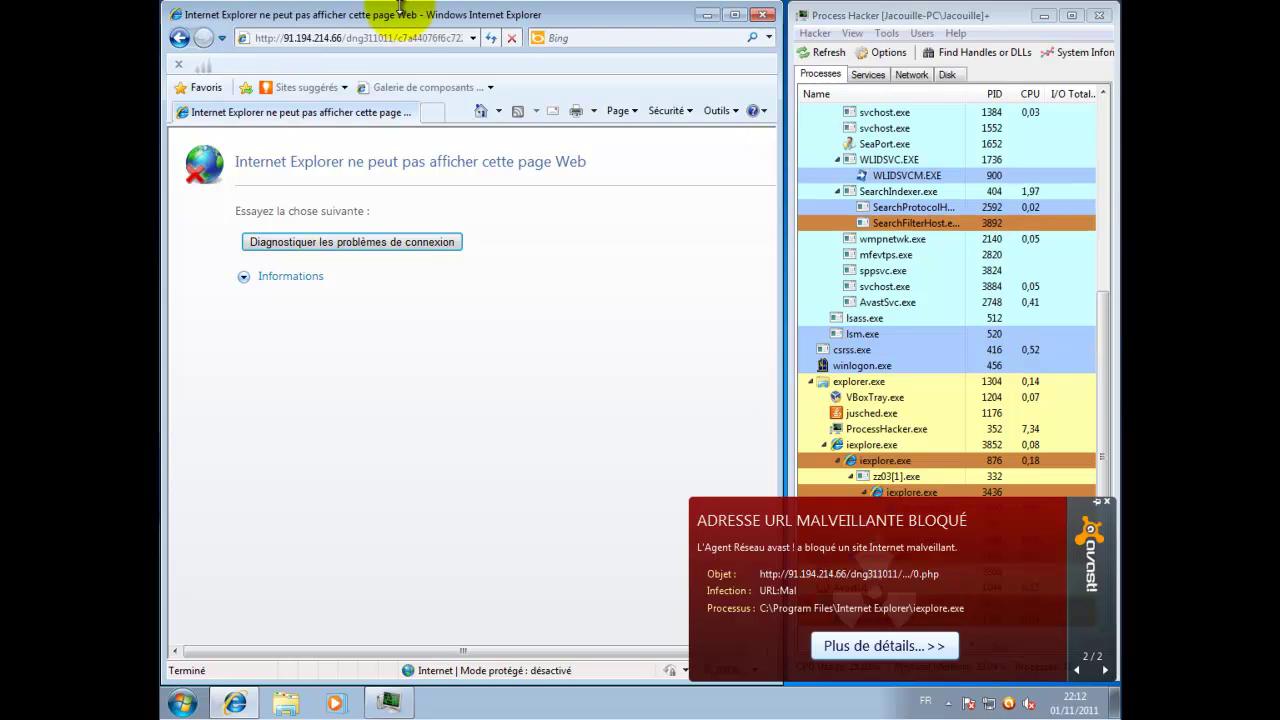
click(404, 38)
text(vc-business.com/in.php)
key(Return)
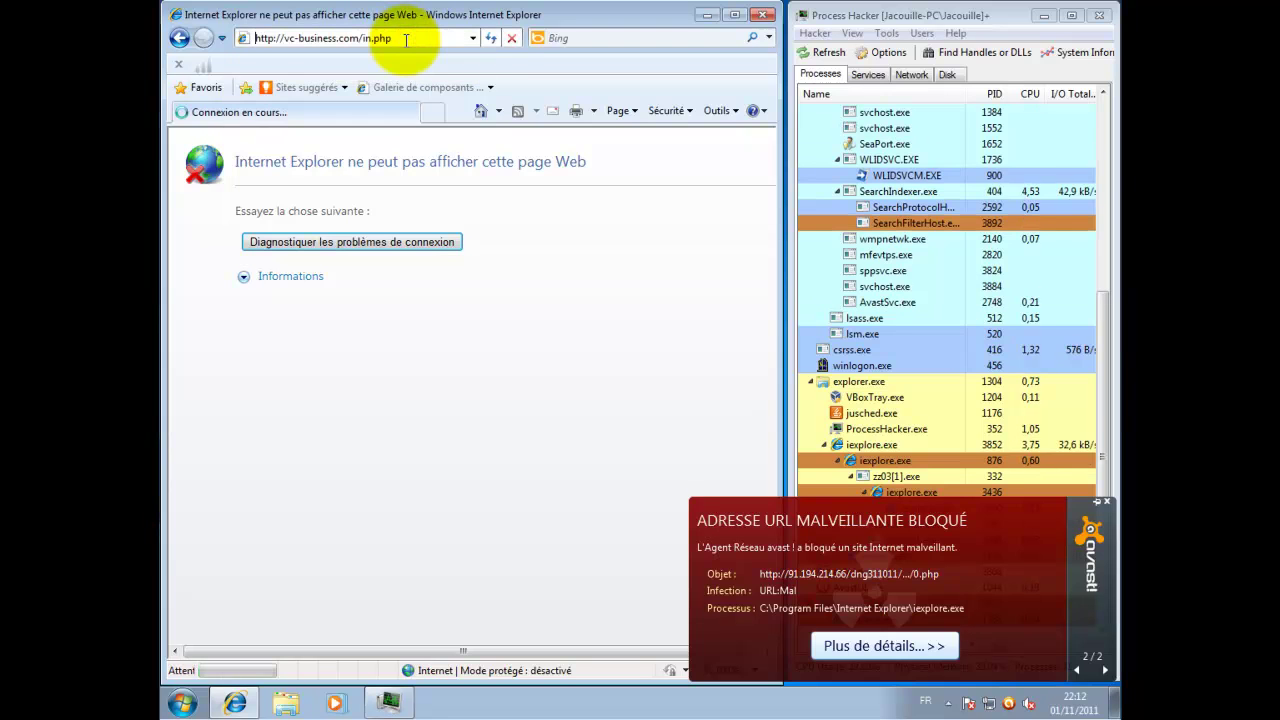
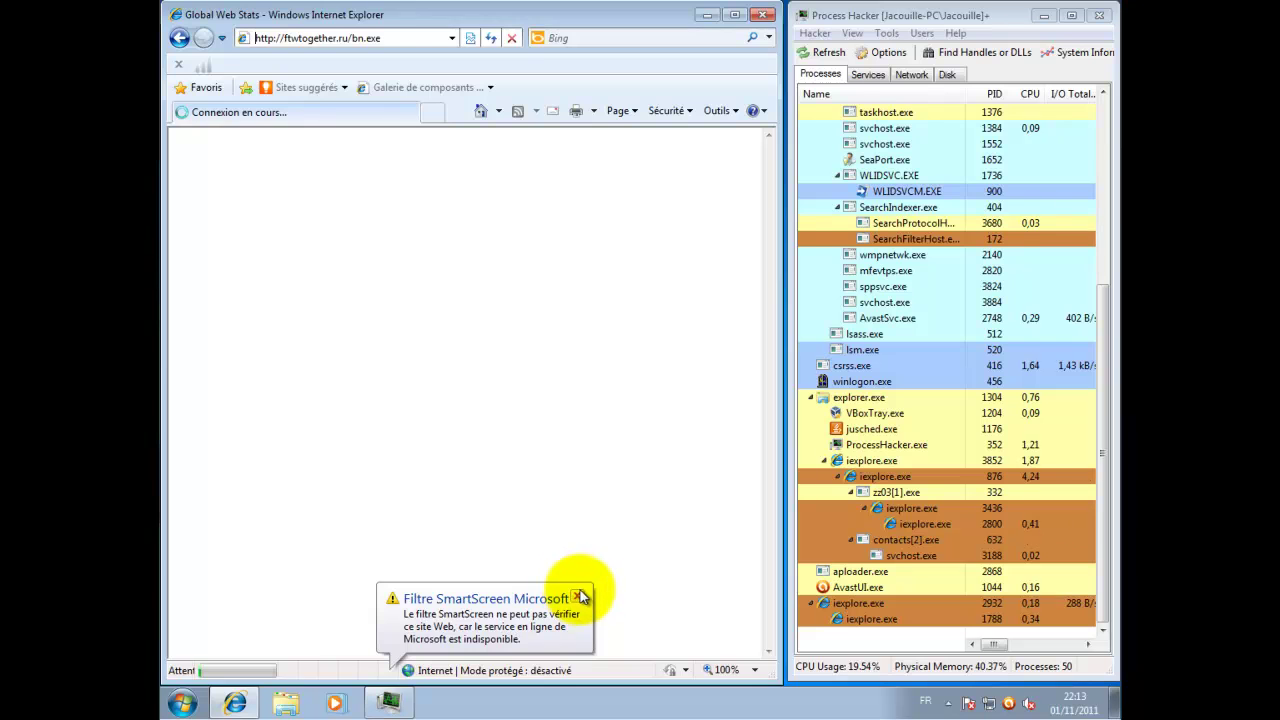
Download bn.exe from ftwtogether.ru despite the unsafe-download warning, and run it even though its publisher is unverified
click(633, 358)
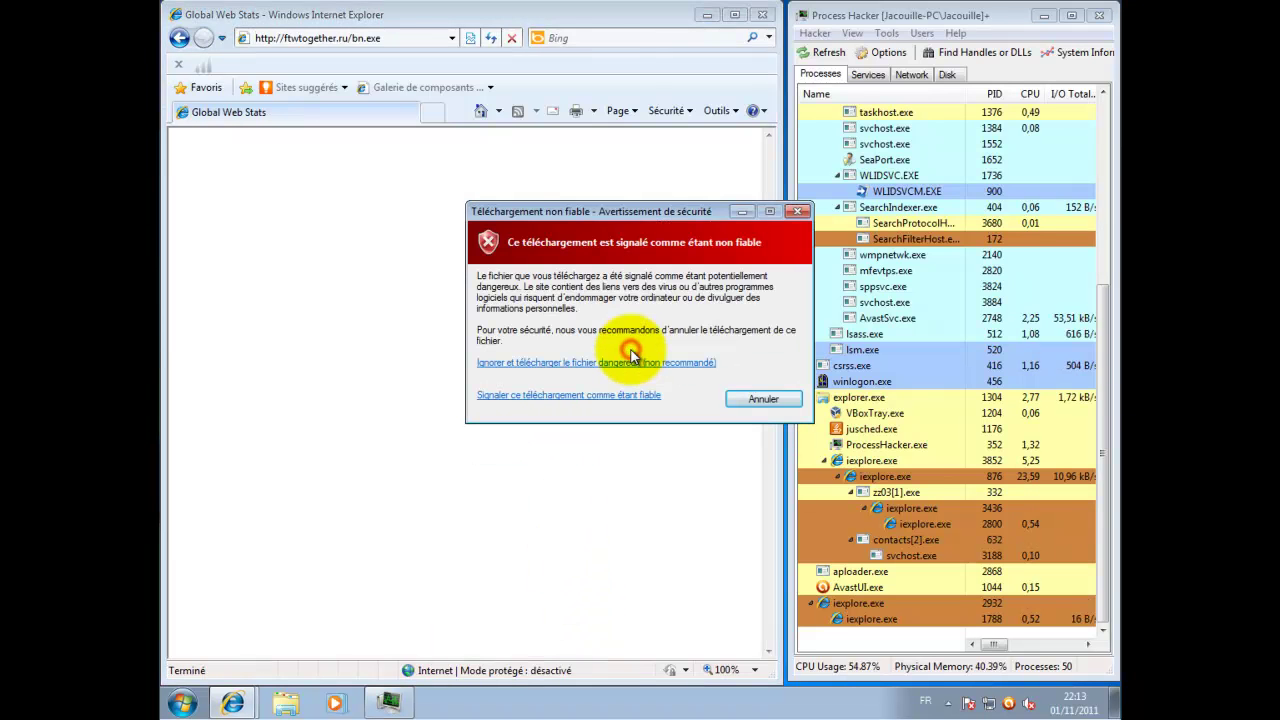
click(679, 357)
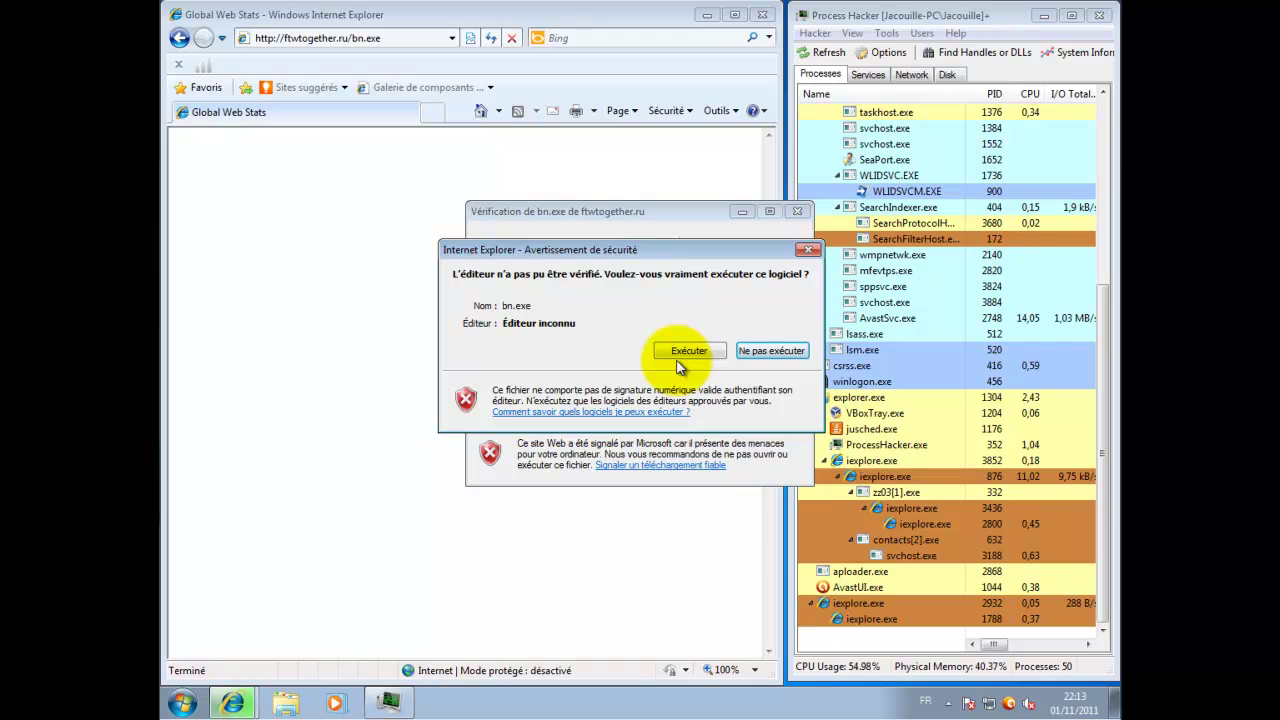
click(688, 351)
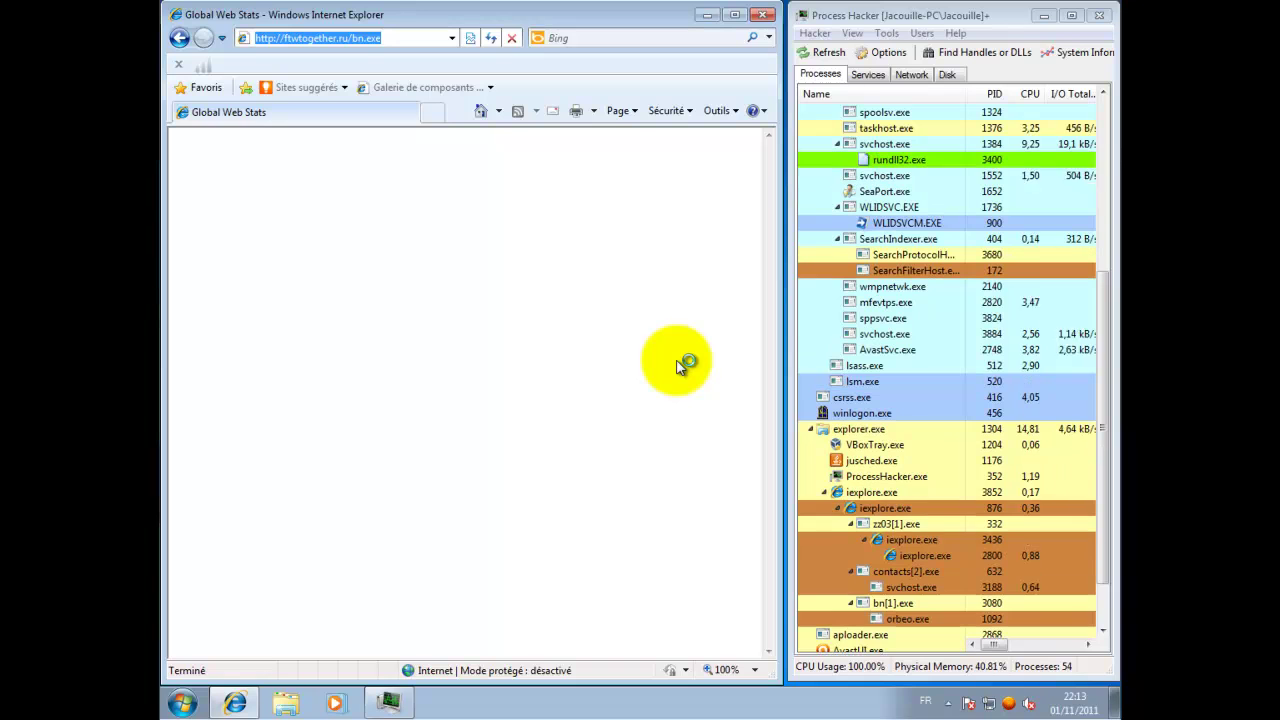
Switch to avast! Antivirus Gratuit and examine its resident protection, including the activity of Agent des Fichiers and Agent Web
double_click(1008, 711)
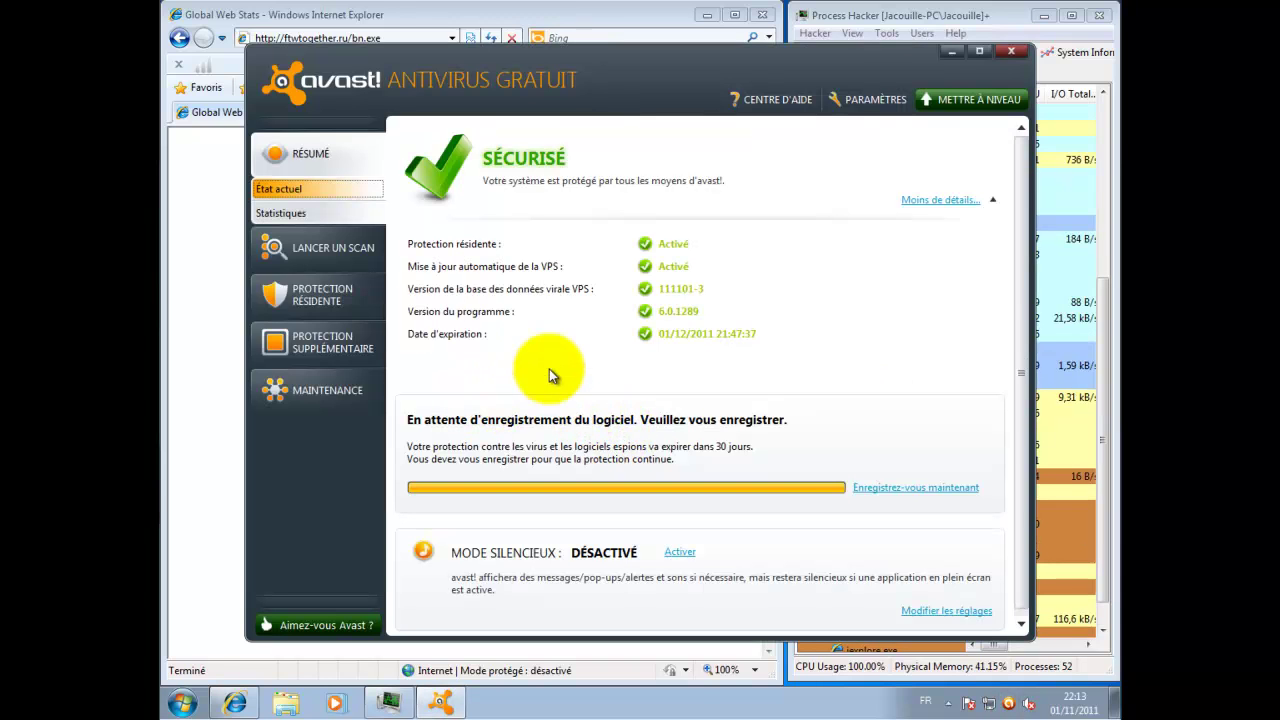
click(310, 287)
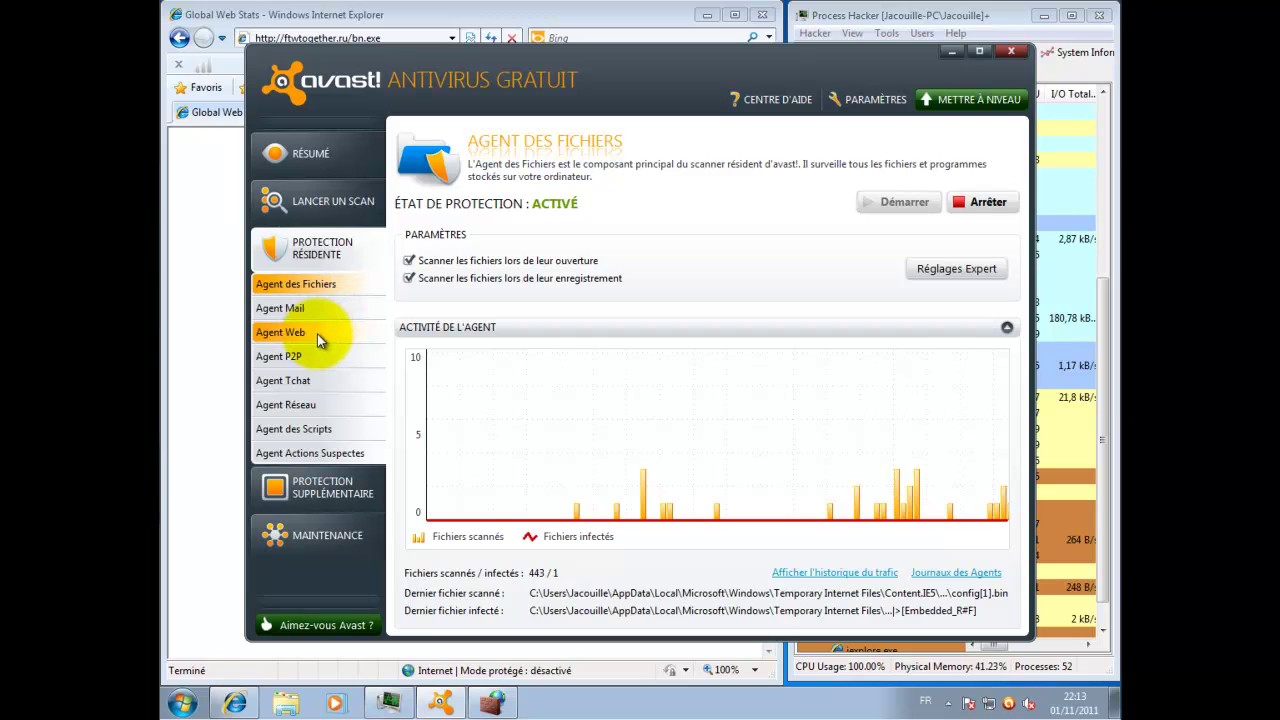
click(318, 338)
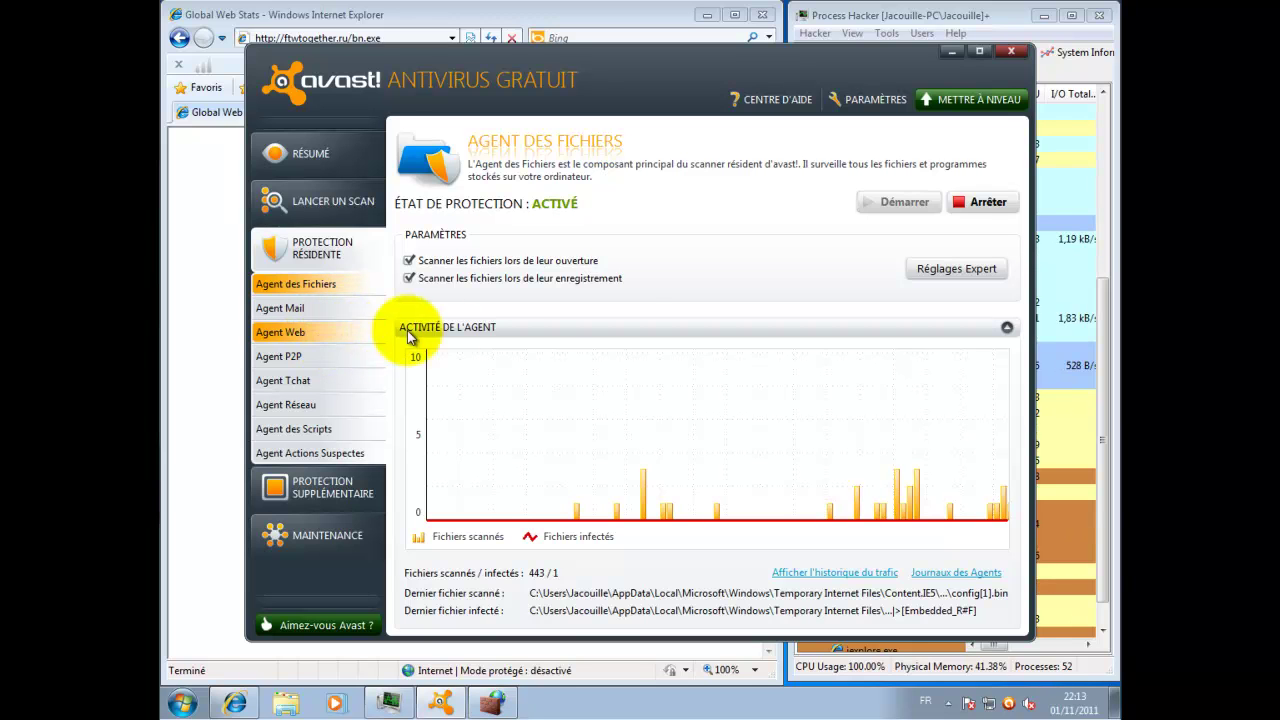
Allow Explorateur Windows to communicate on private networks in the Windows firewall security alert
click(493, 703)
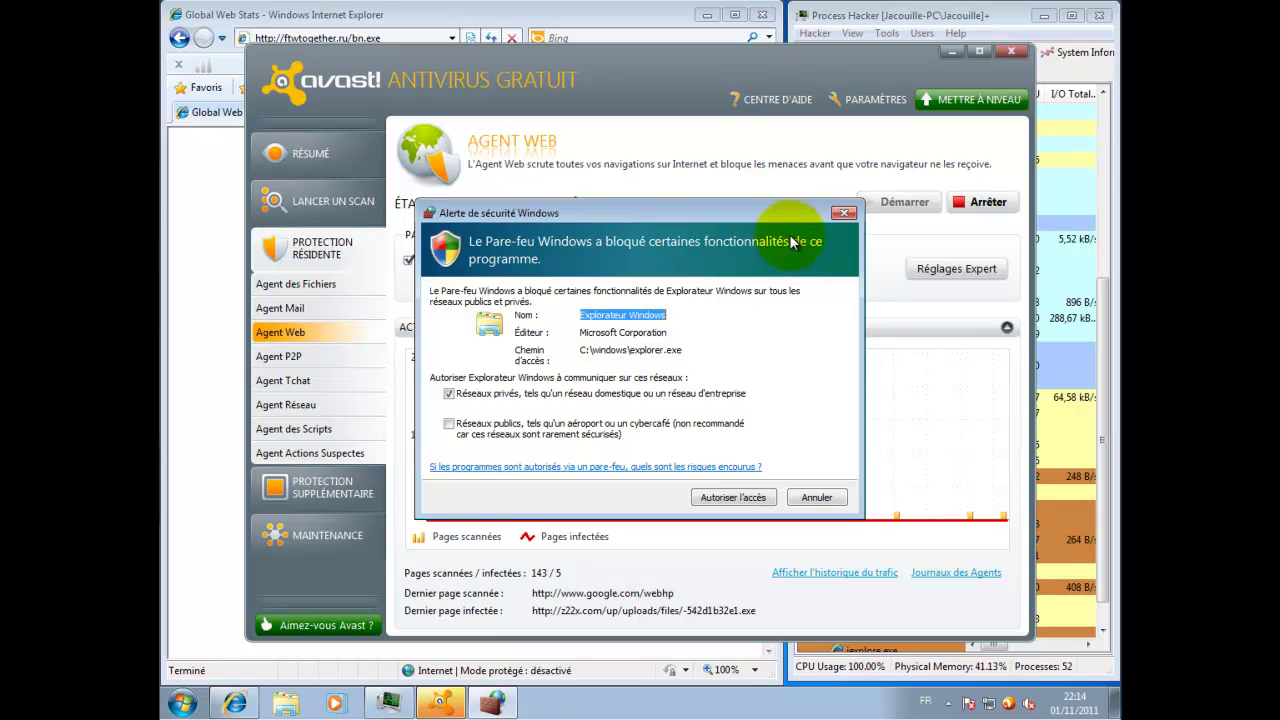
click(955, 51)
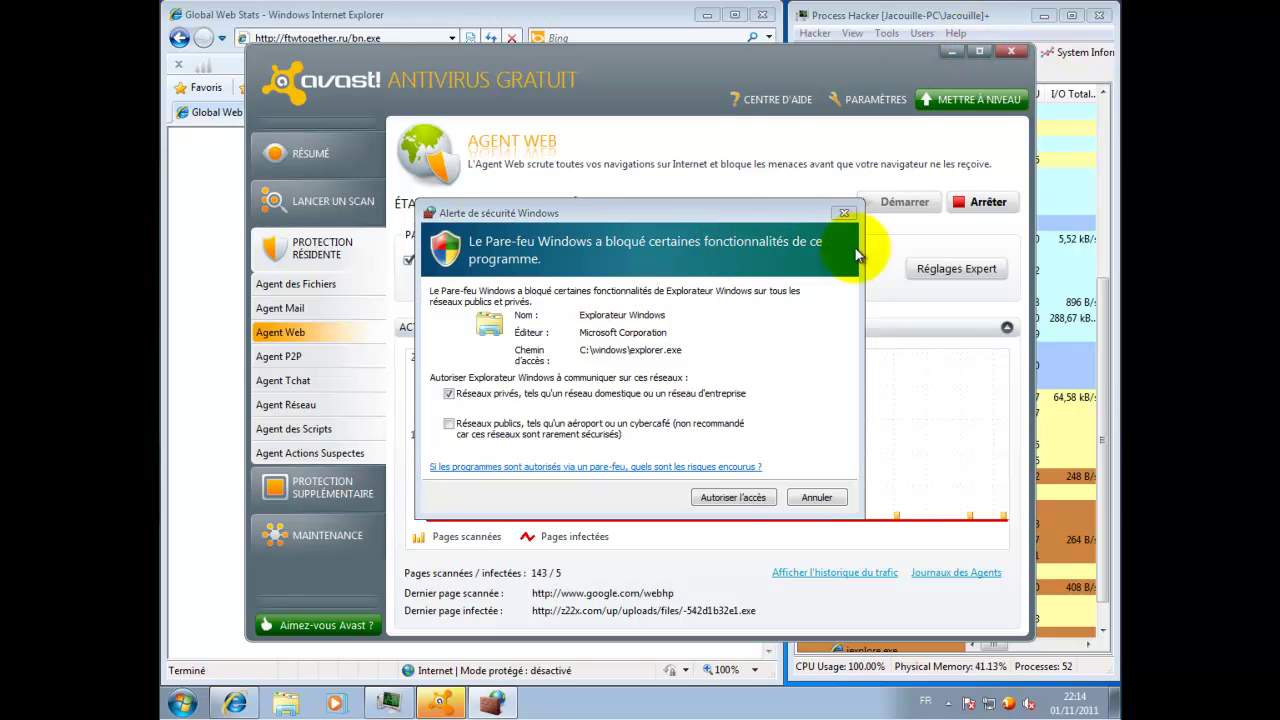
click(1100, 365)
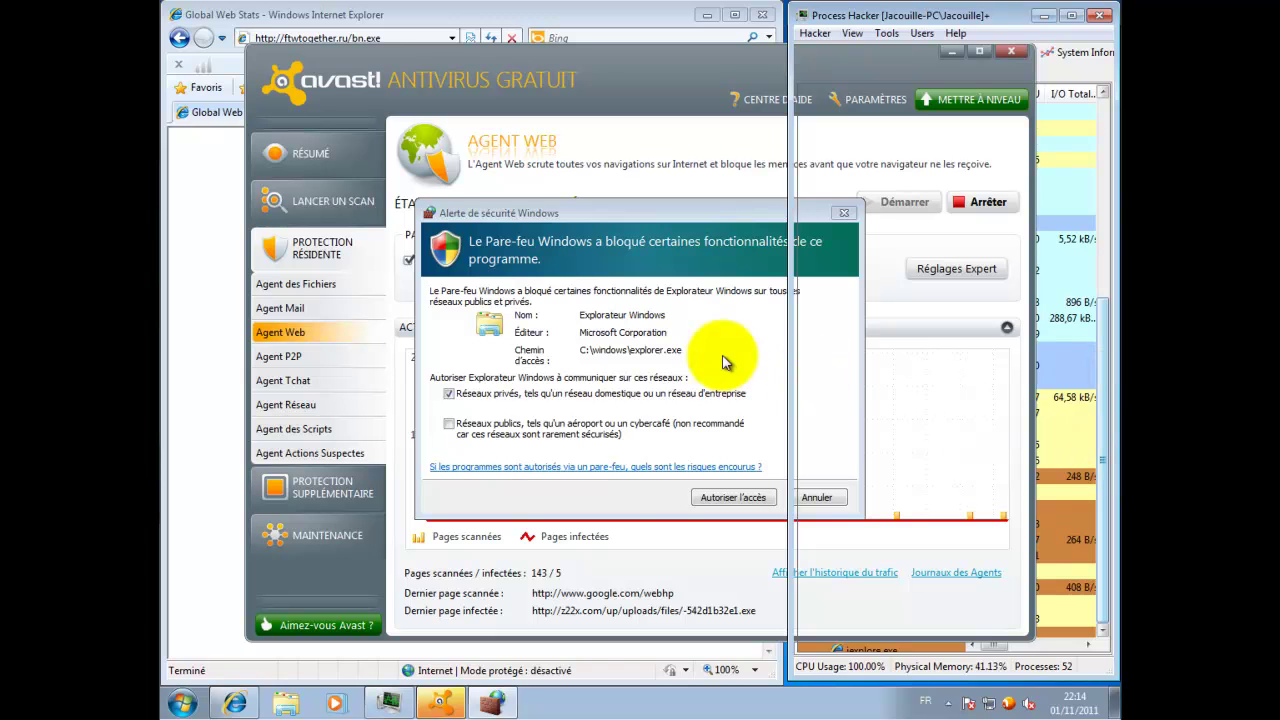
click(684, 220)
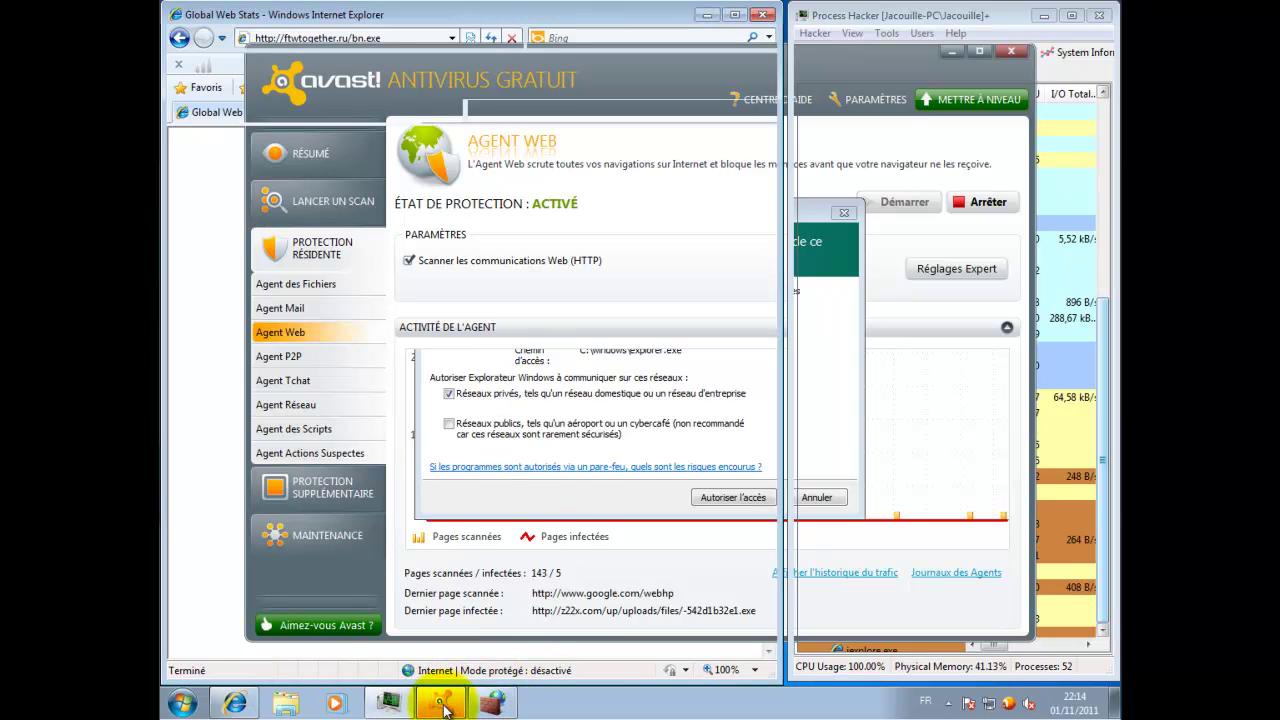
click(493, 706)
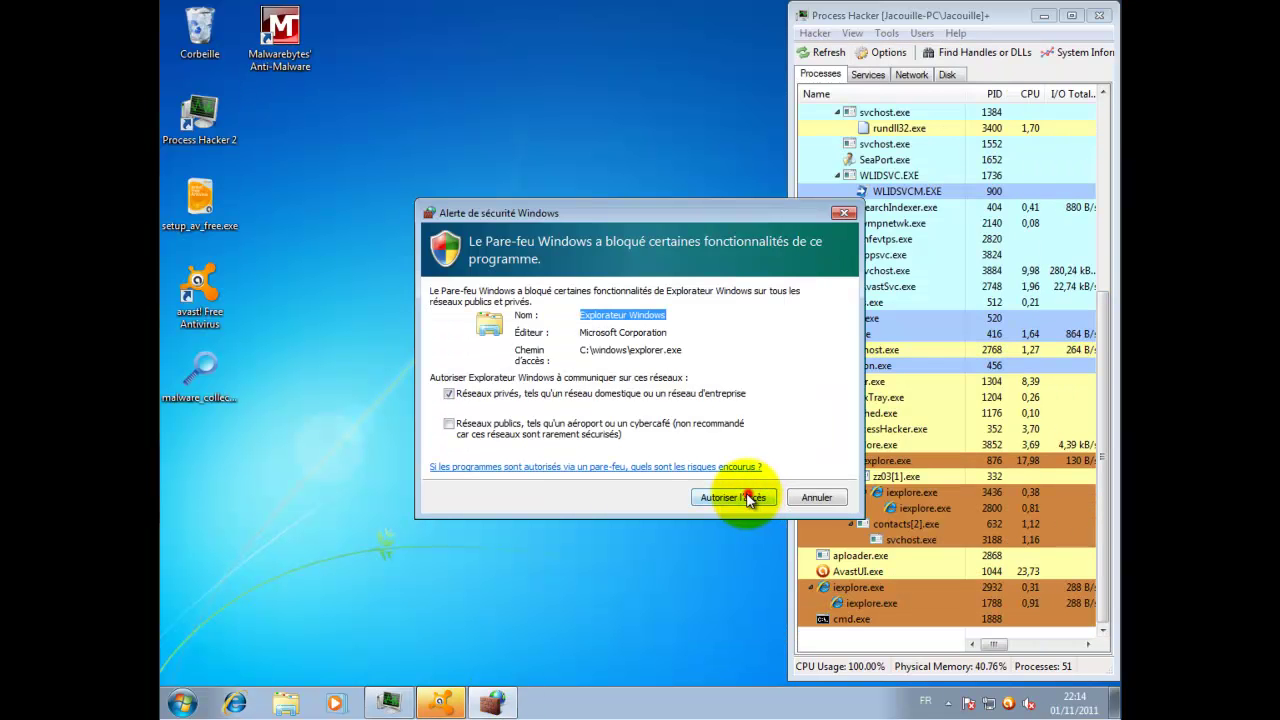
click(801, 587)
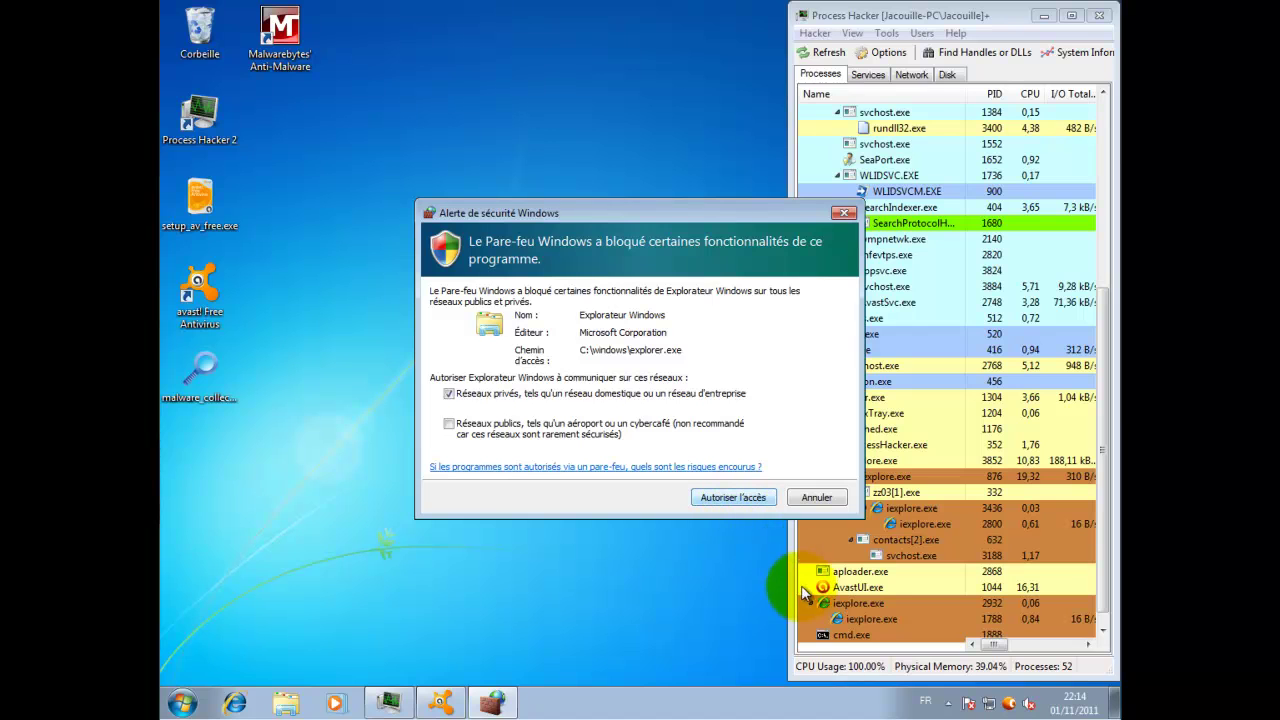
click(876, 635)
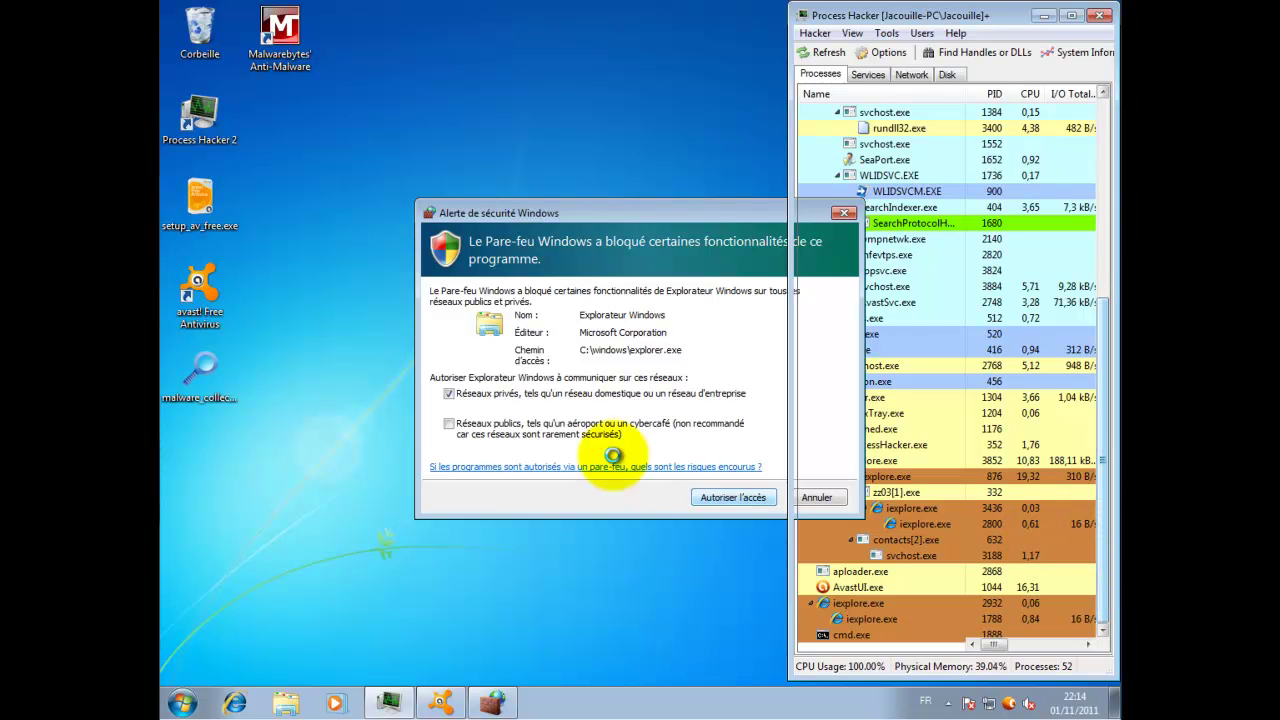
Close the avast! Antivirus Gratuit window while the firewall alert finishes processing
click(445, 700)
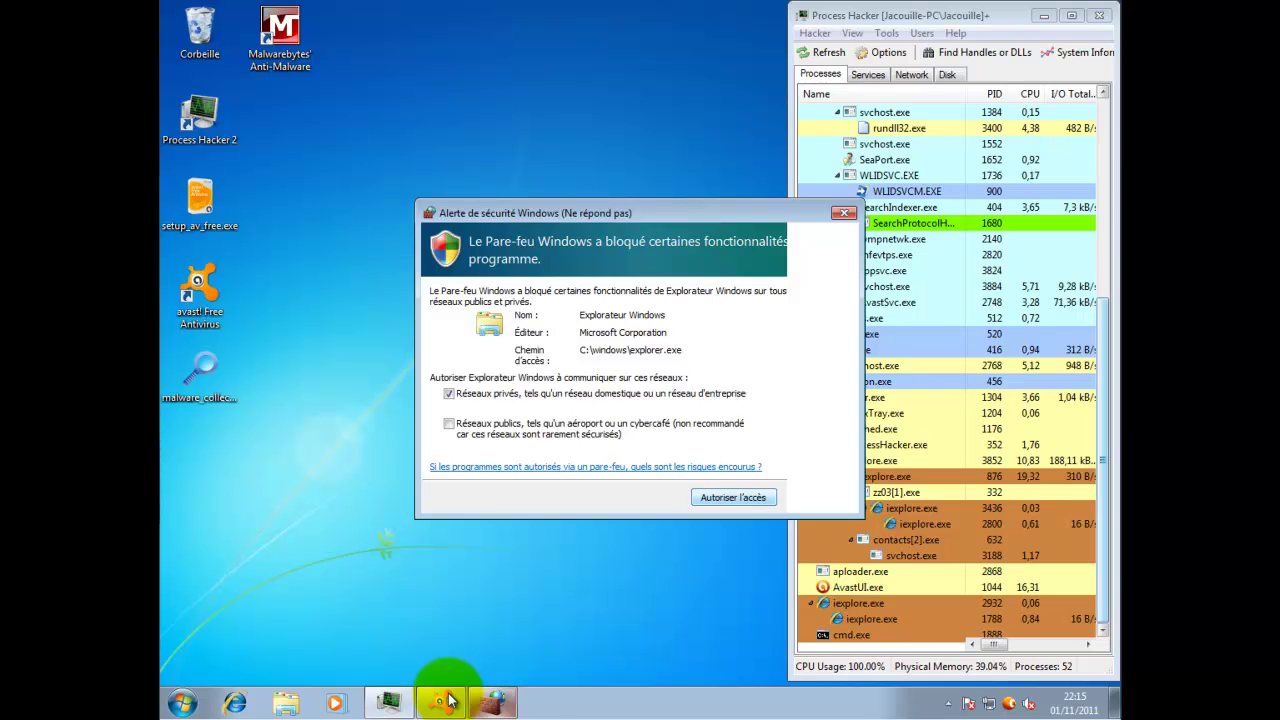
mouse_move(445, 700)
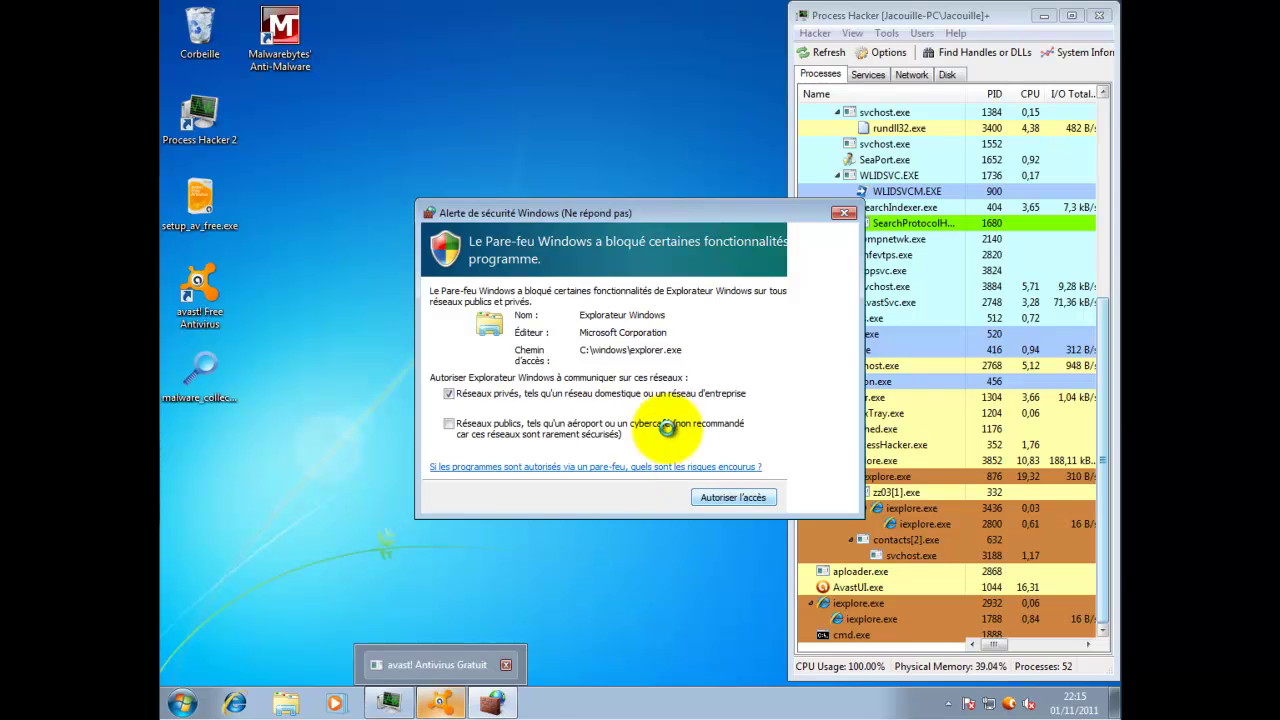
click(512, 666)
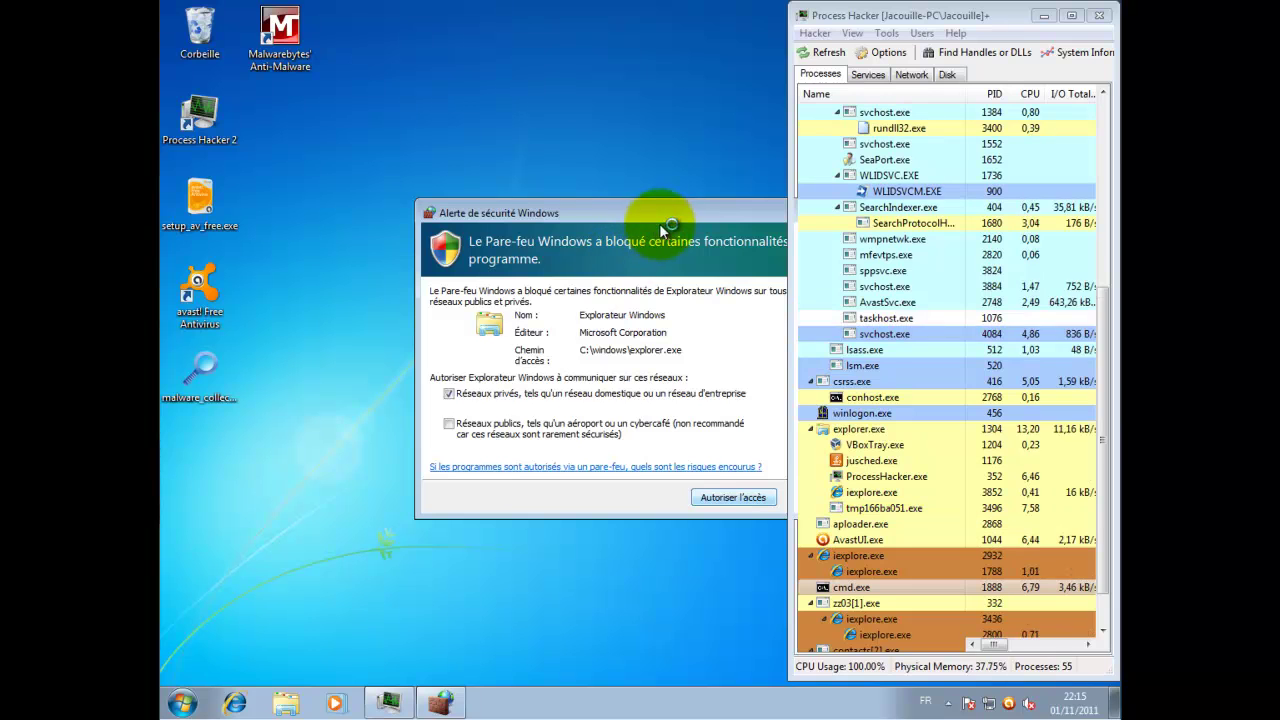
click(689, 500)
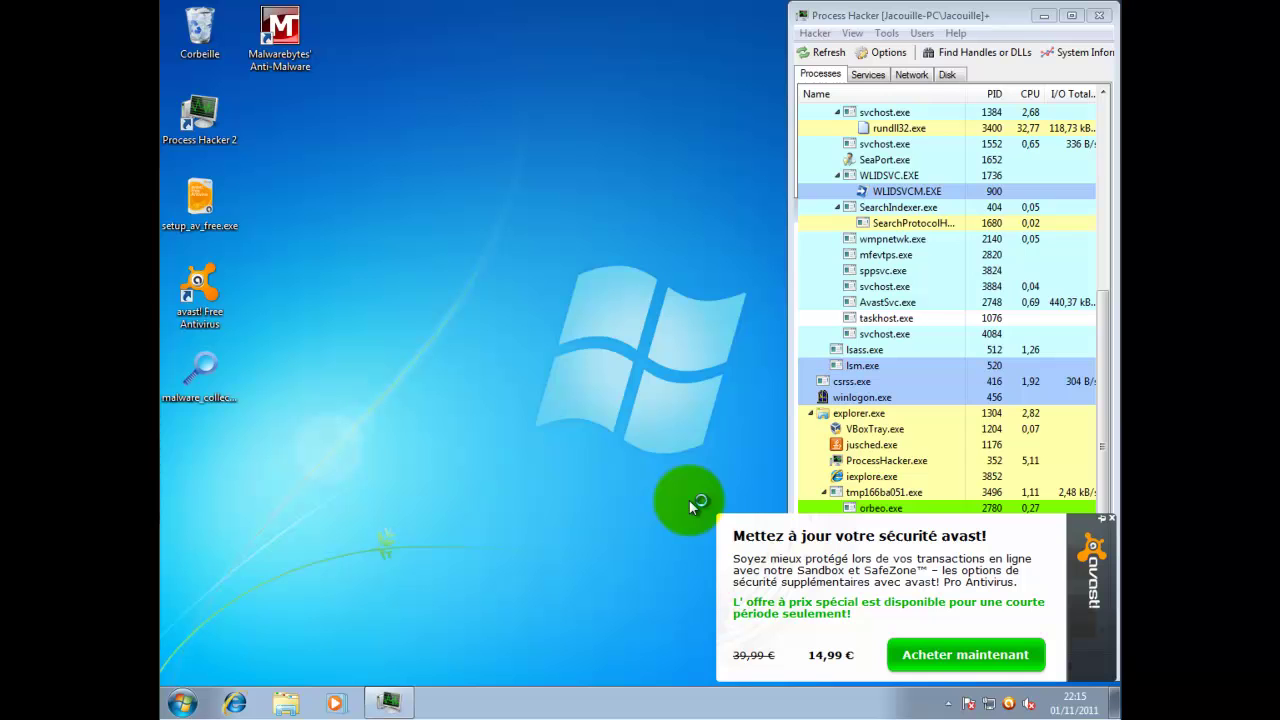
Dismiss the avast! upgrade offer and close Process Hacker
click(1111, 517)
drag(1108, 515, 1100, 578)
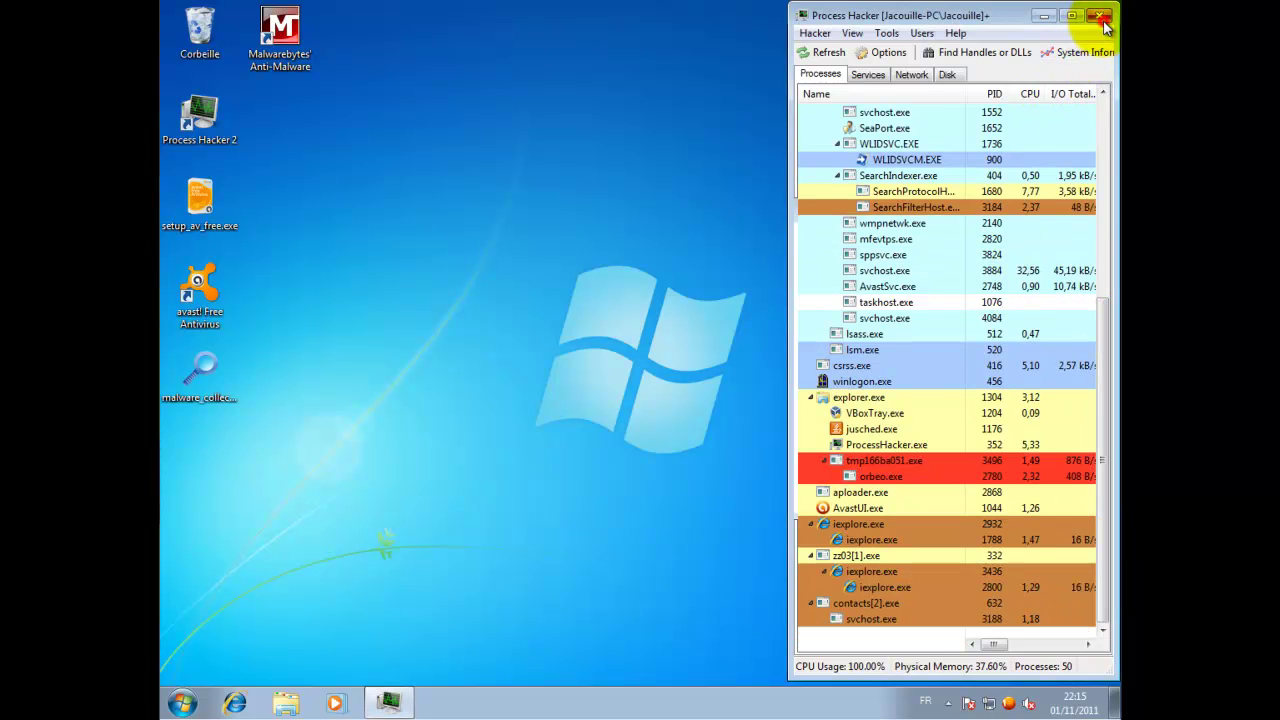
click(1102, 17)
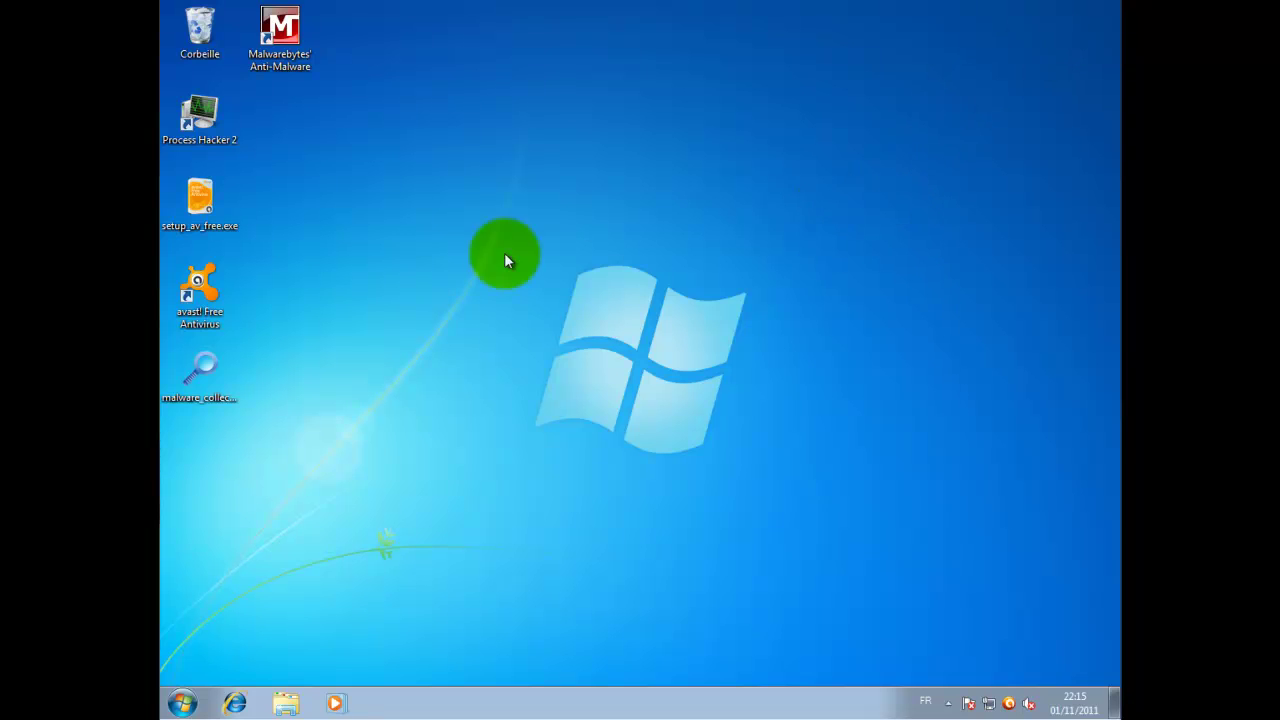
Restart the computer
click(182, 703)
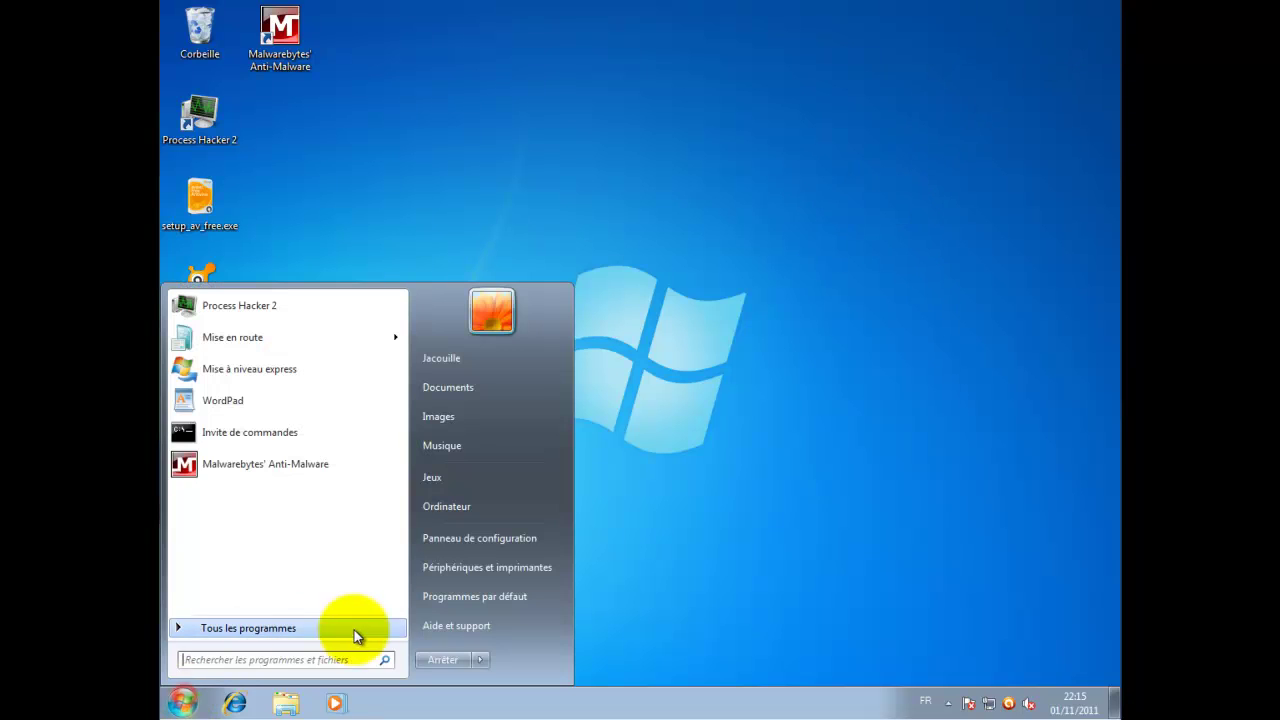
mouse_move(472, 657)
click(508, 639)
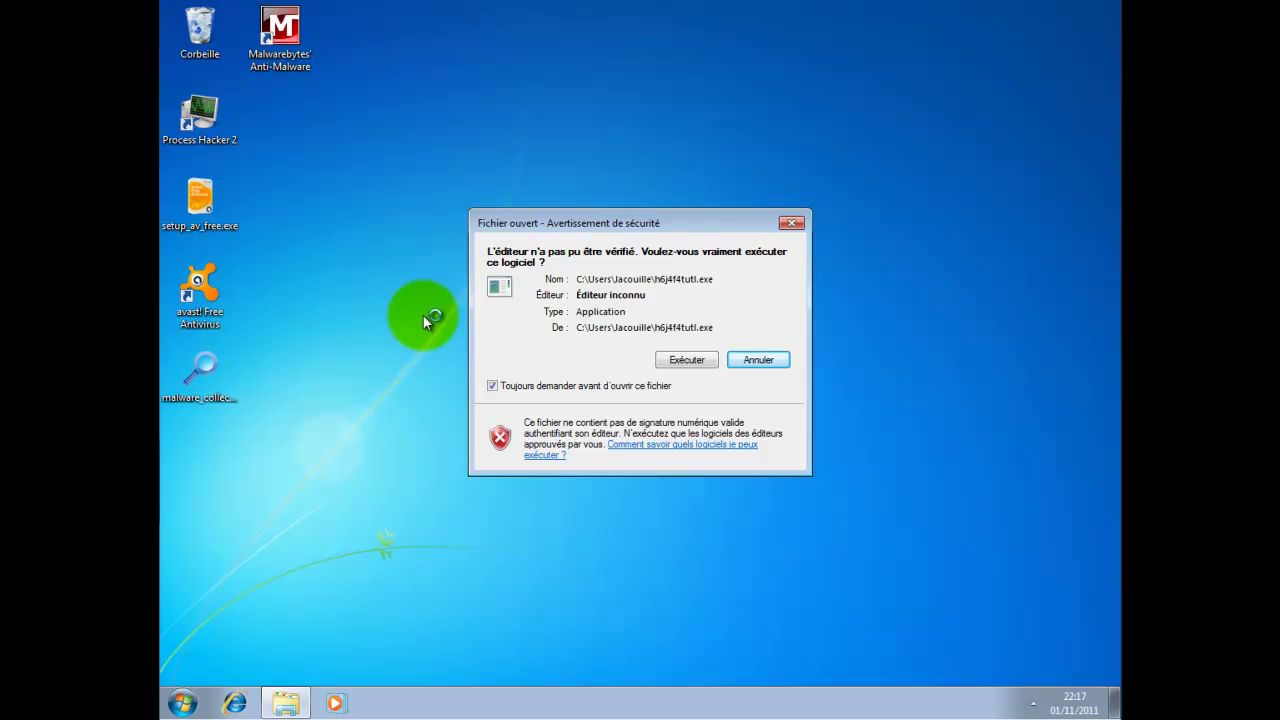
Turn off the prompt before opening h6j4f4tutl.exe and run the file
click(639, 389)
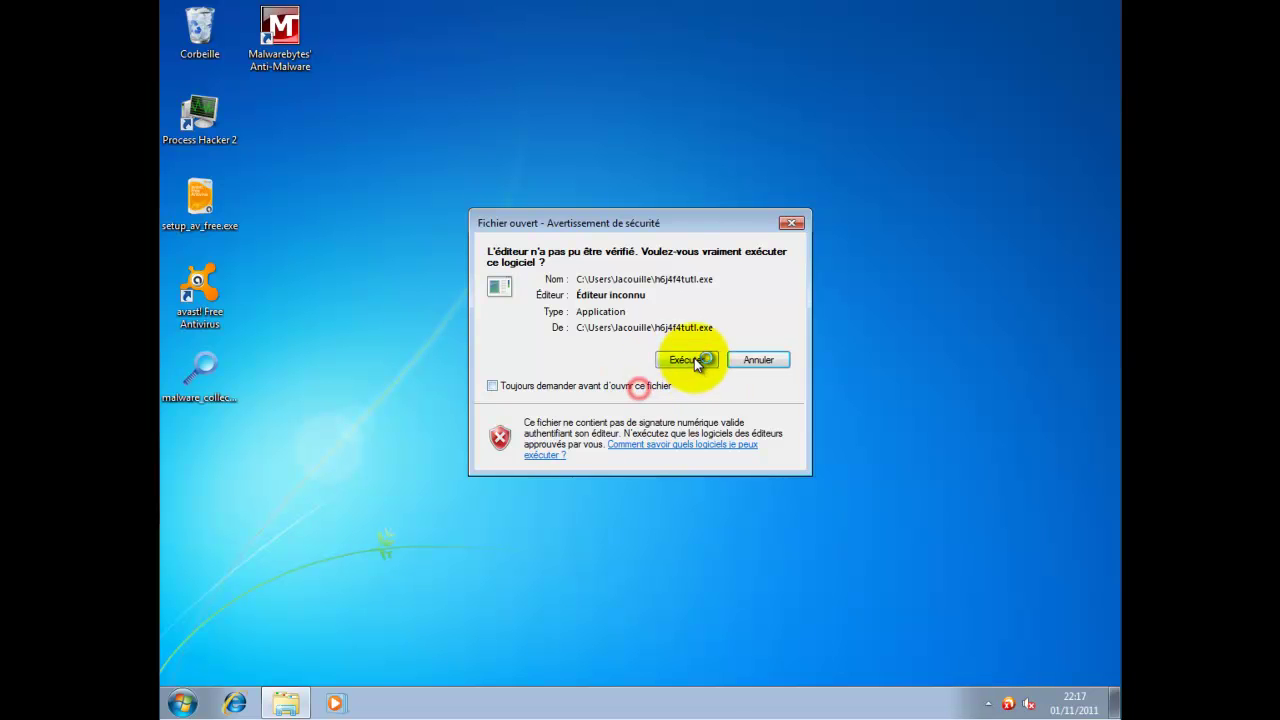
click(690, 360)
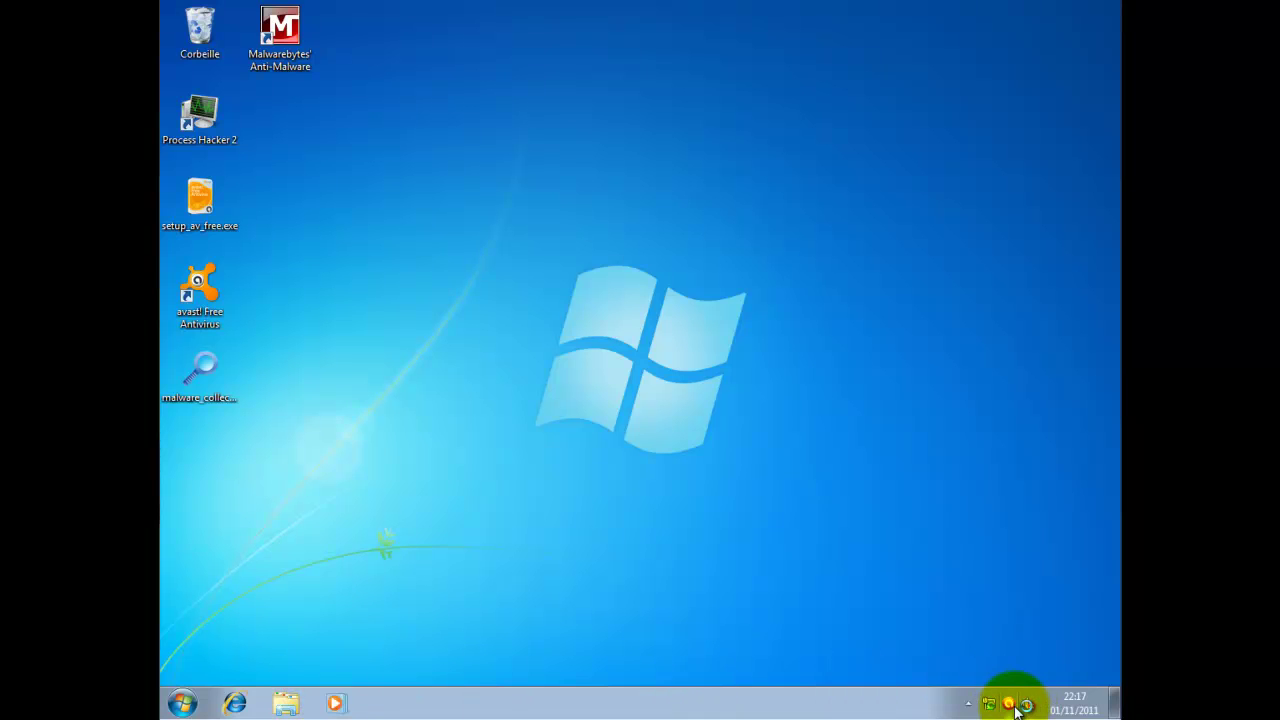
Open Process Hacker and examine the processes running under explorer.exe
mouse_move(1016, 709)
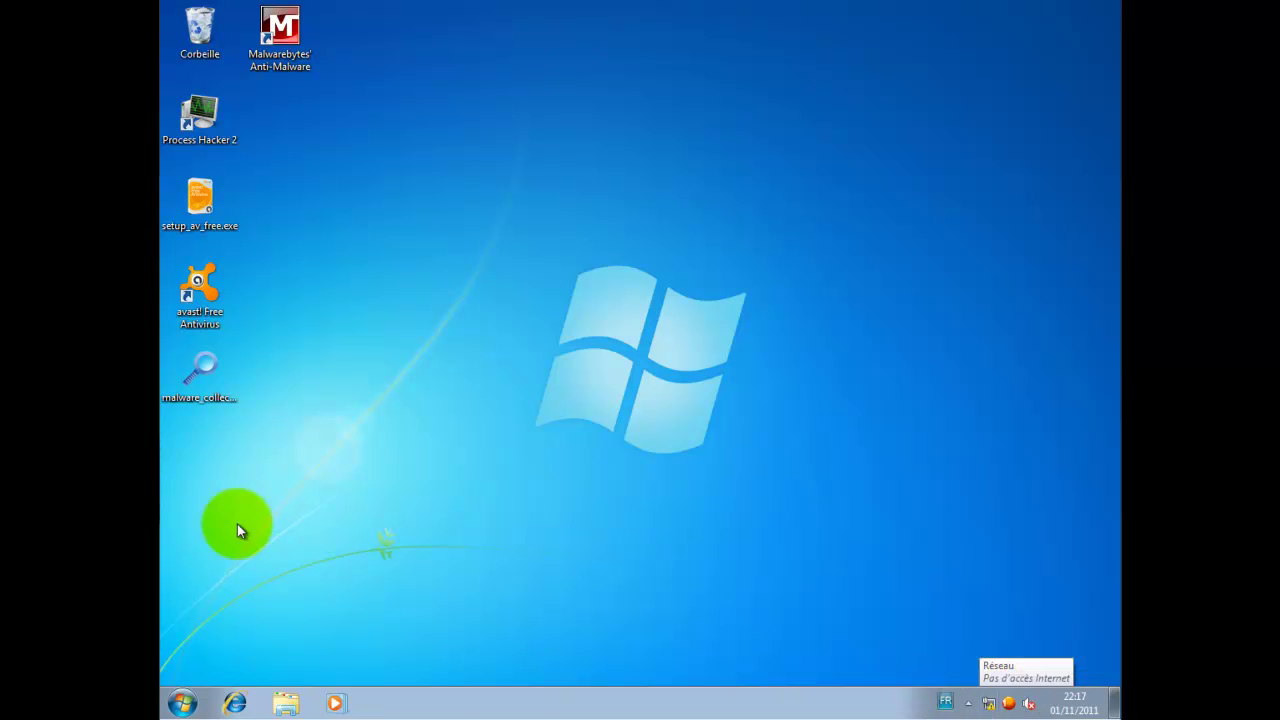
double_click(199, 115)
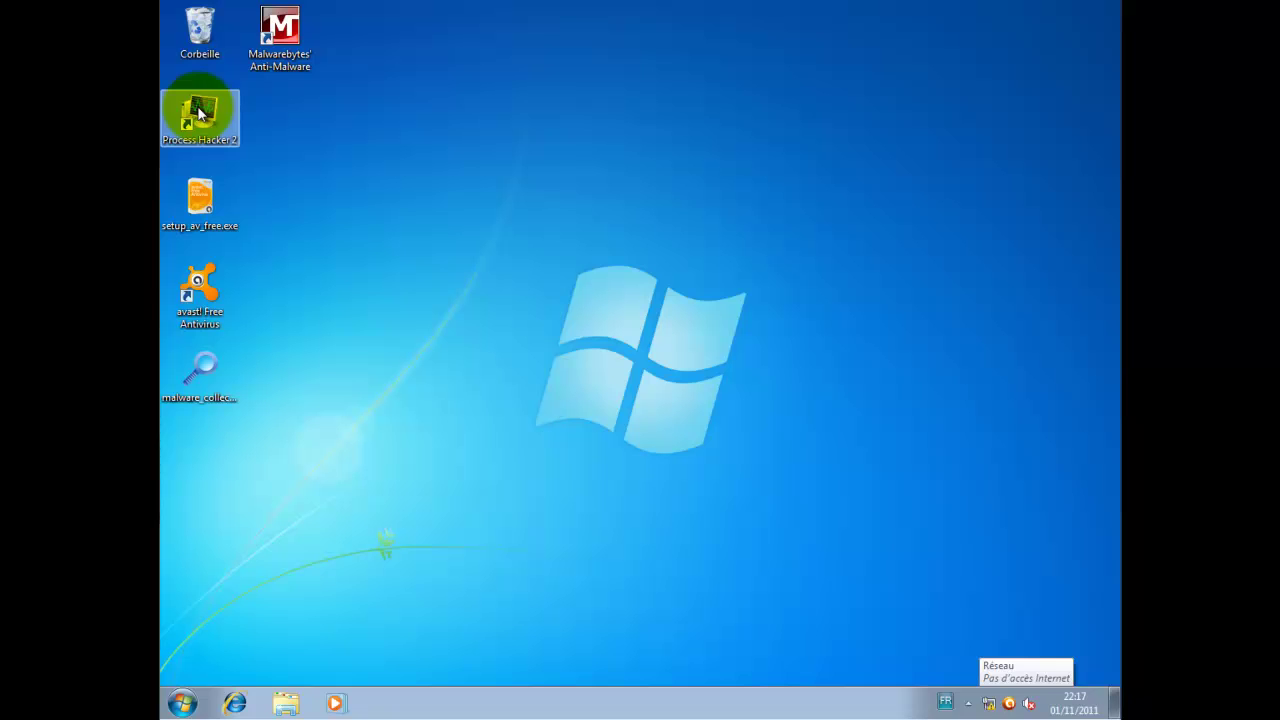
click(970, 703)
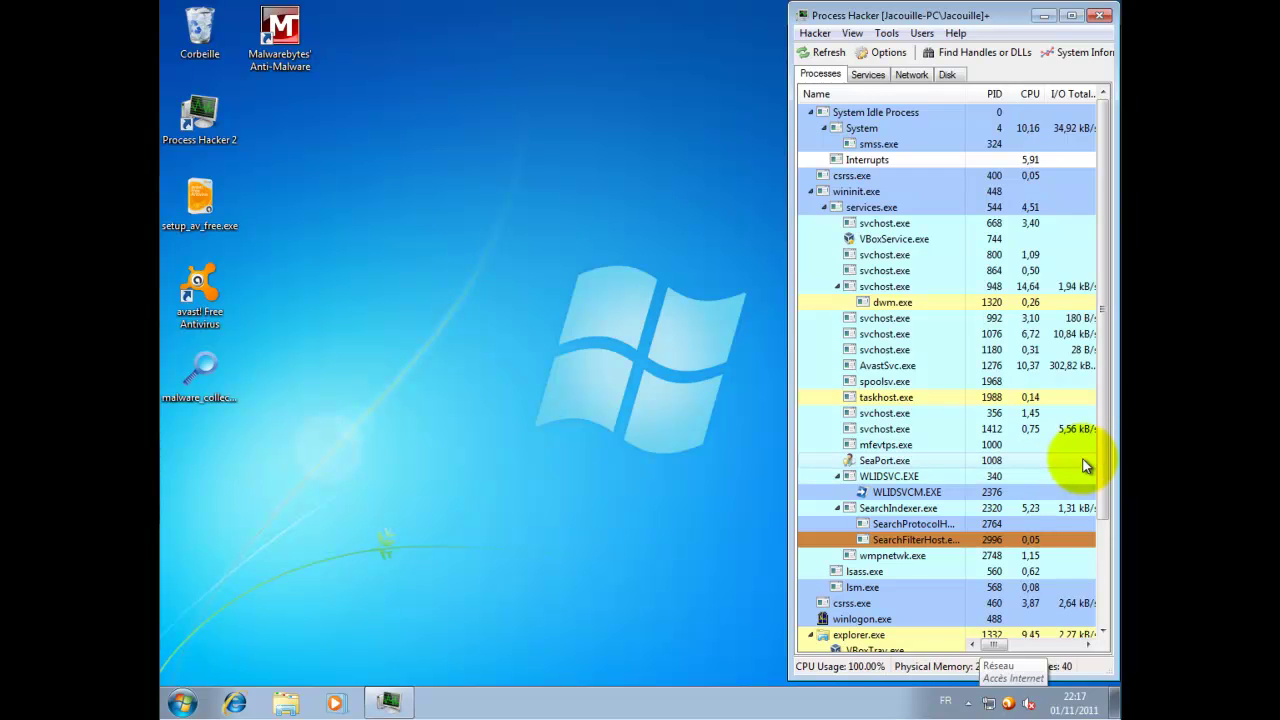
drag(1100, 428, 1107, 601)
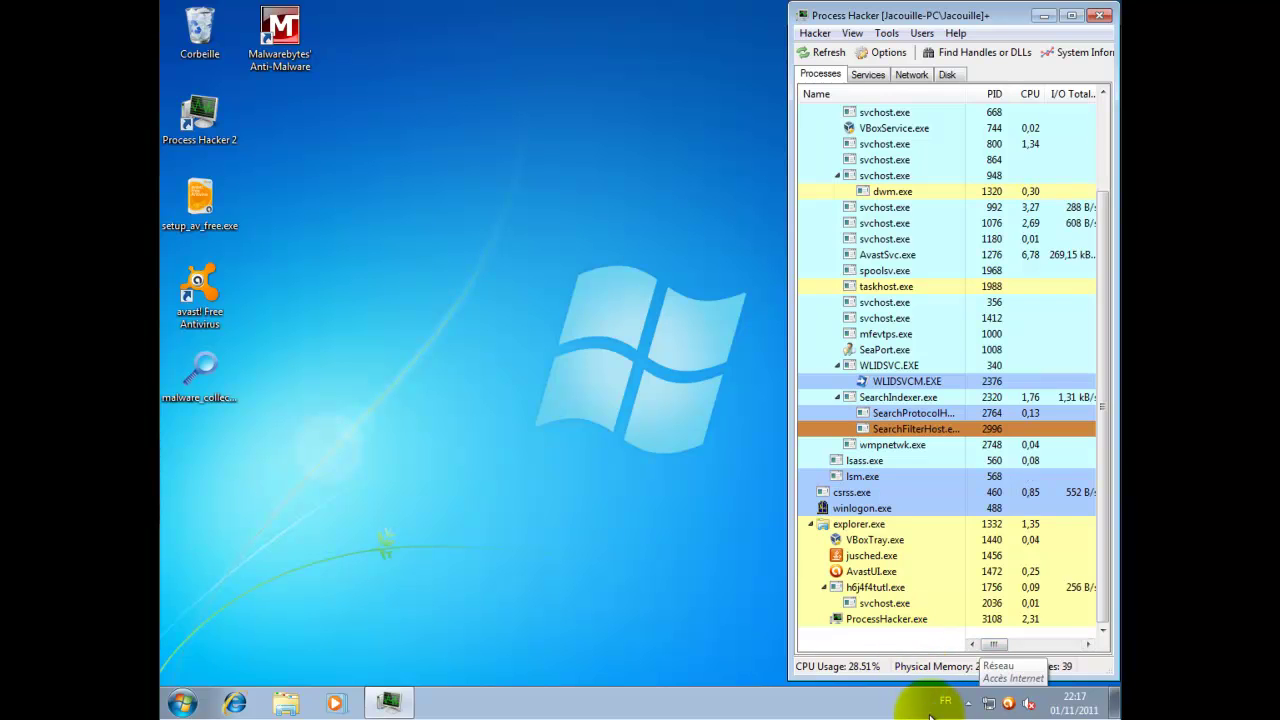
mouse_move(866, 560)
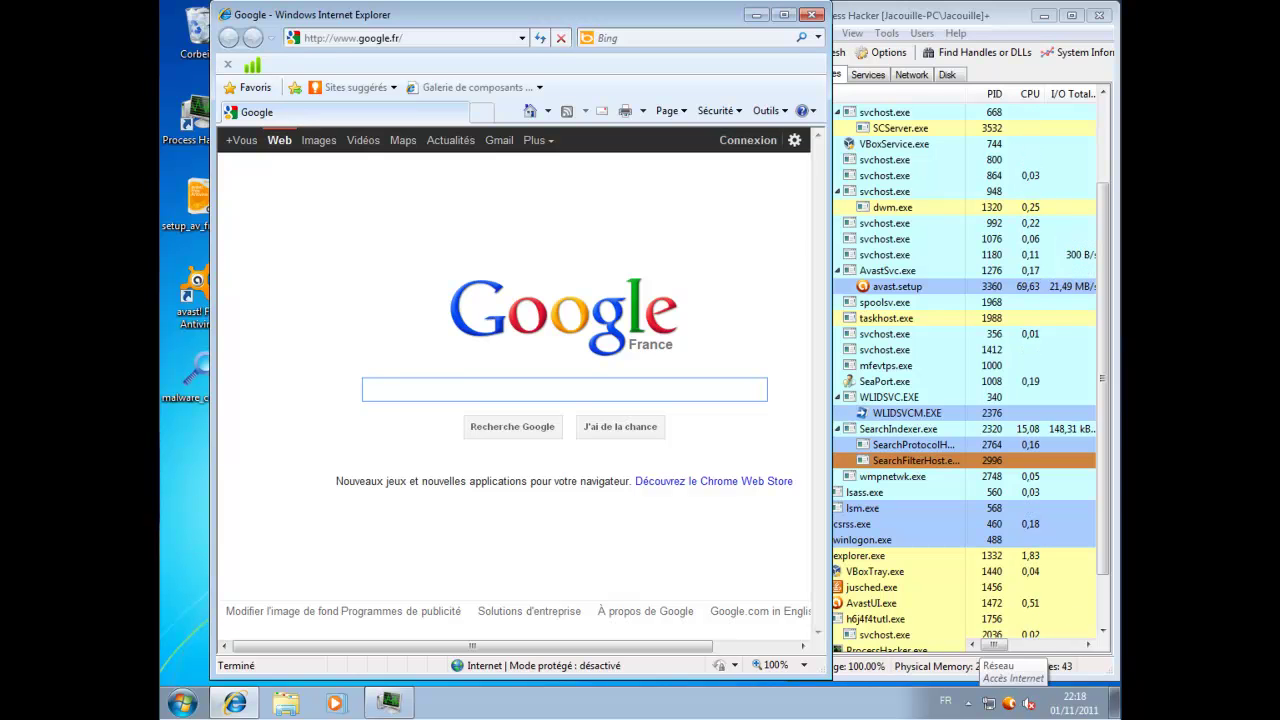
click(345, 37)
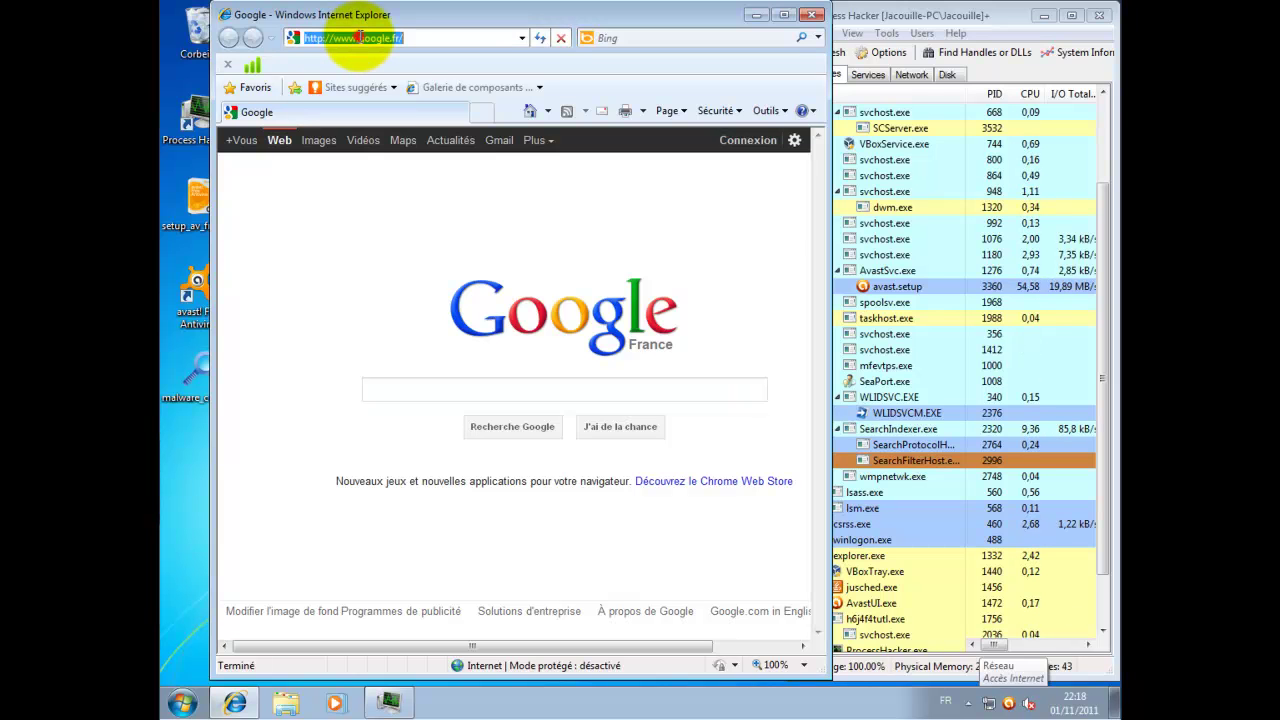
text(v)
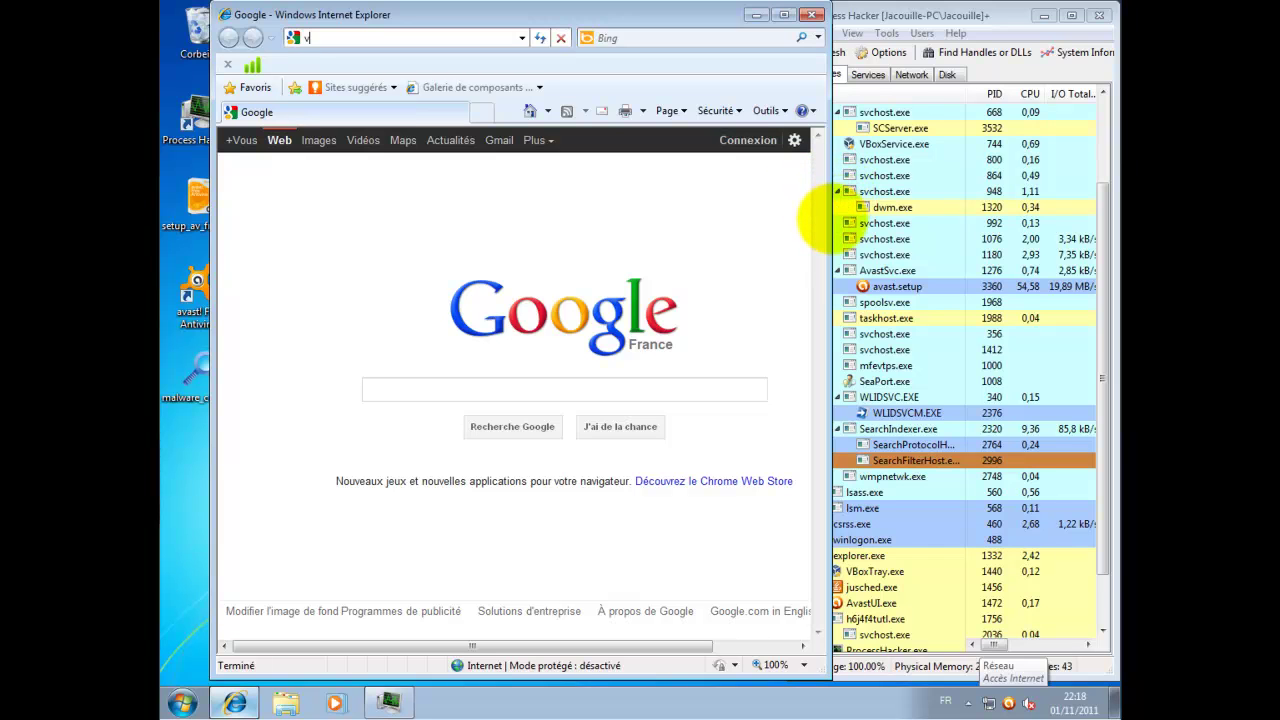
key(Return)
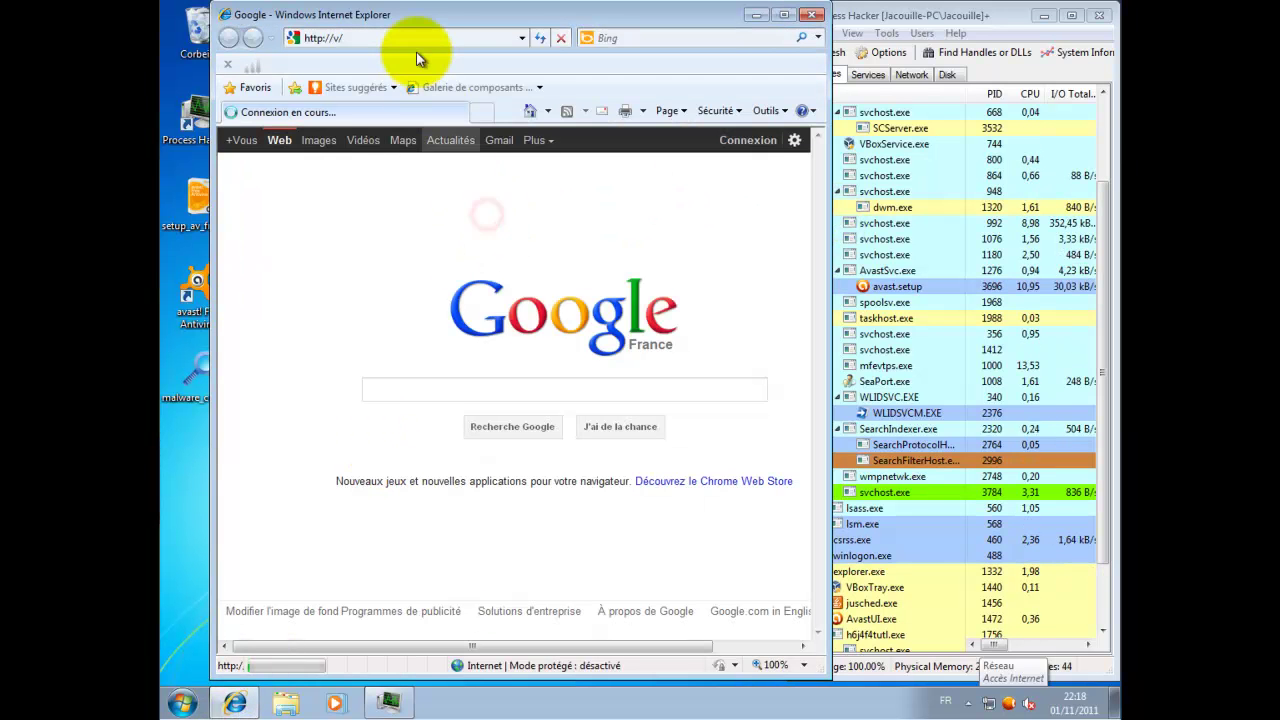
Paste the test address tzgrayed.info/w.php?f=25 into Internet Explorer and load it
click(415, 40)
right_click(414, 40)
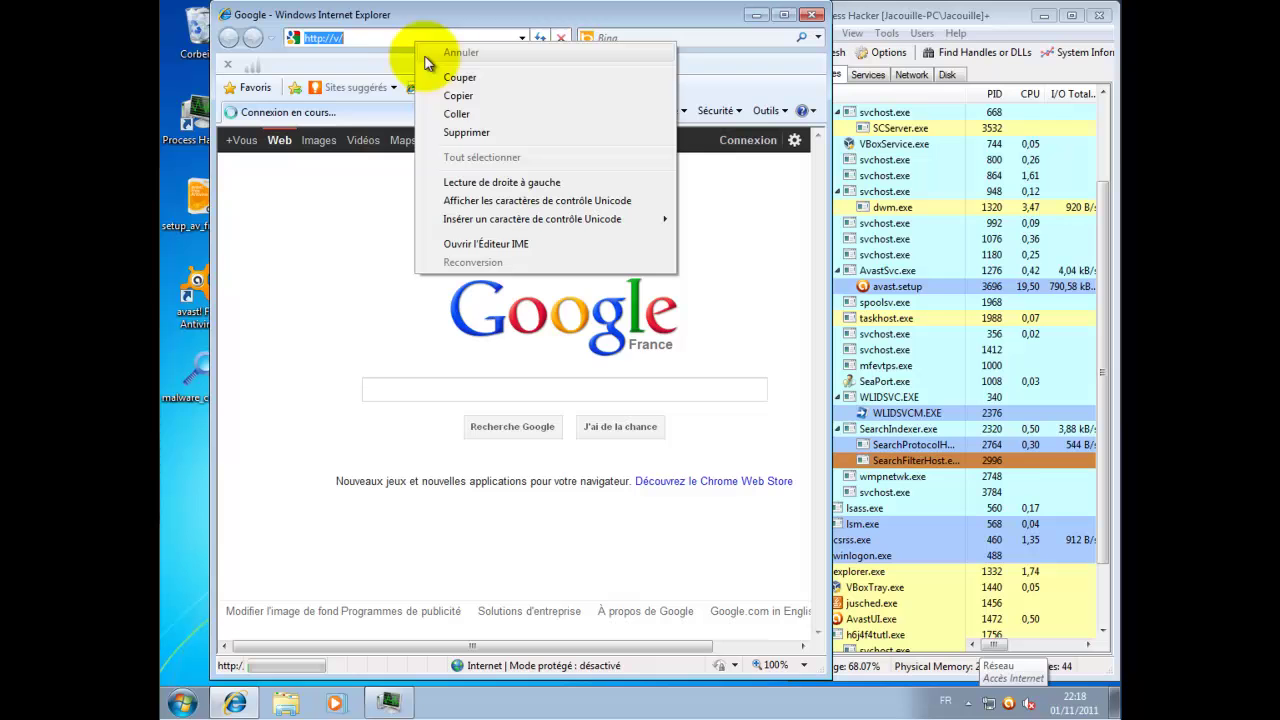
click(456, 115)
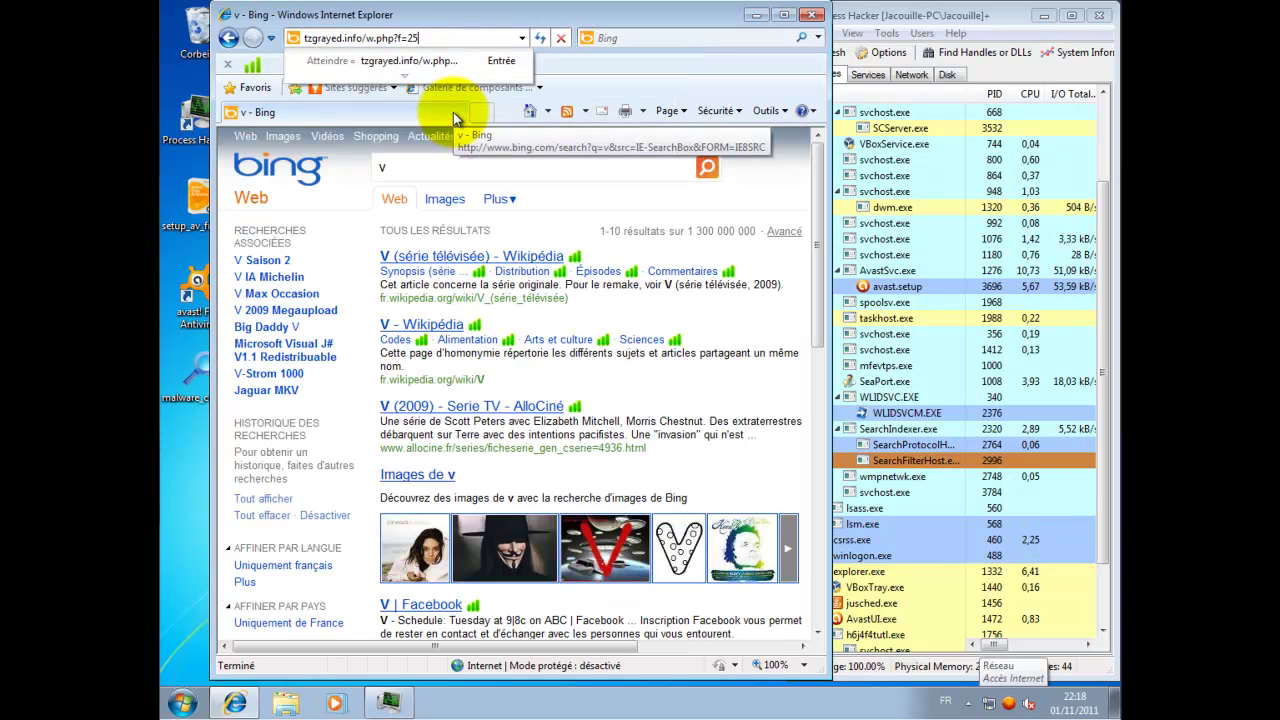
key(Return)
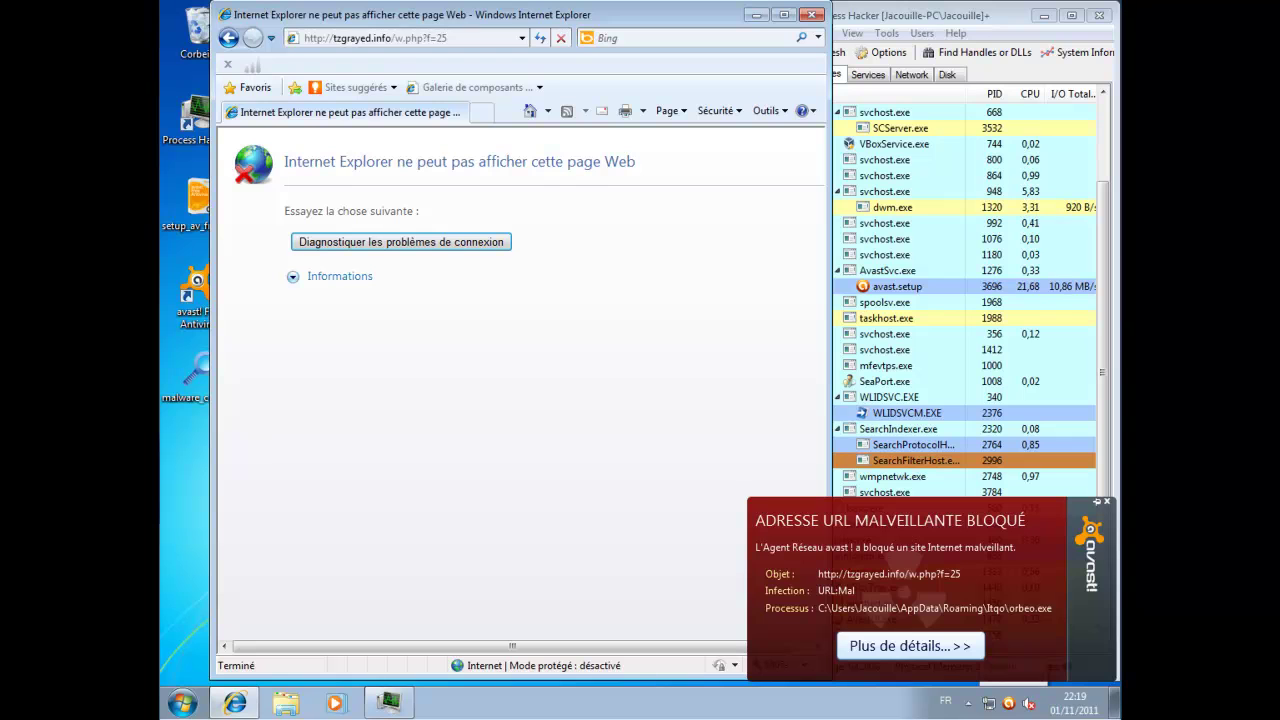
Load the test address unjustifiednslul.info/w.php?f=18&e=4 in the browser and dismiss the avast! blocked-URL alert
click(375, 40)
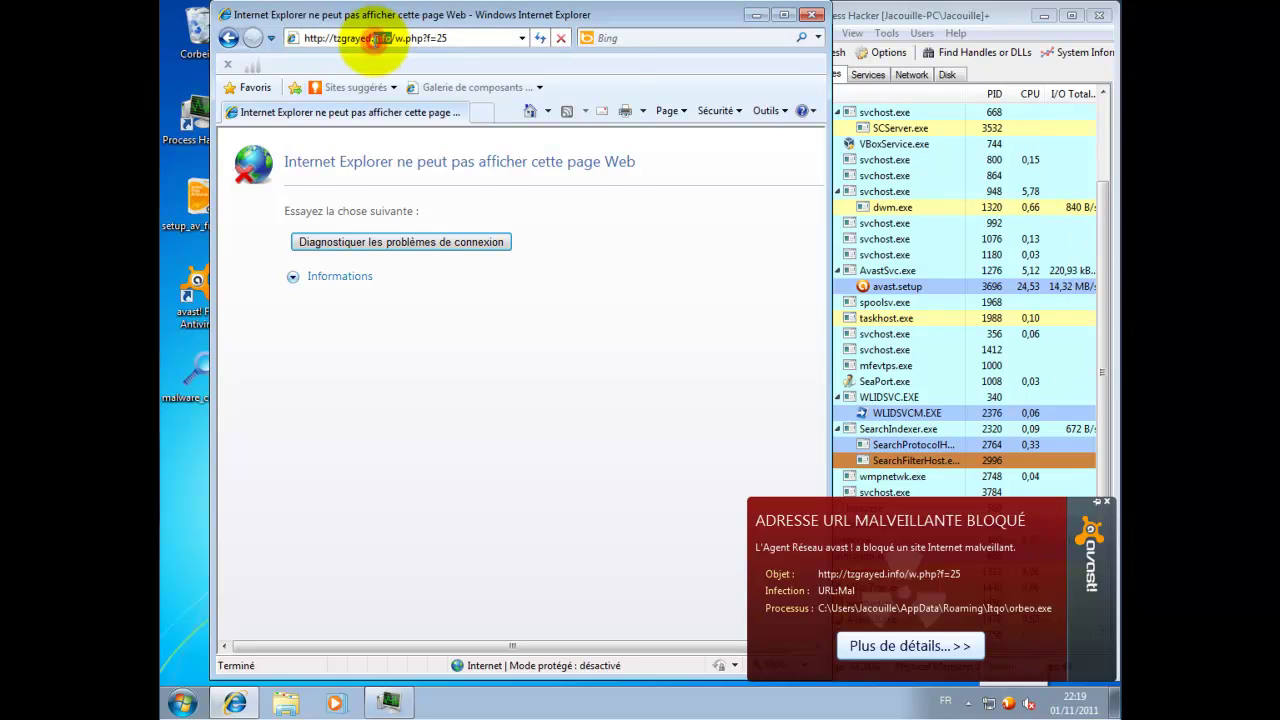
right_click(375, 40)
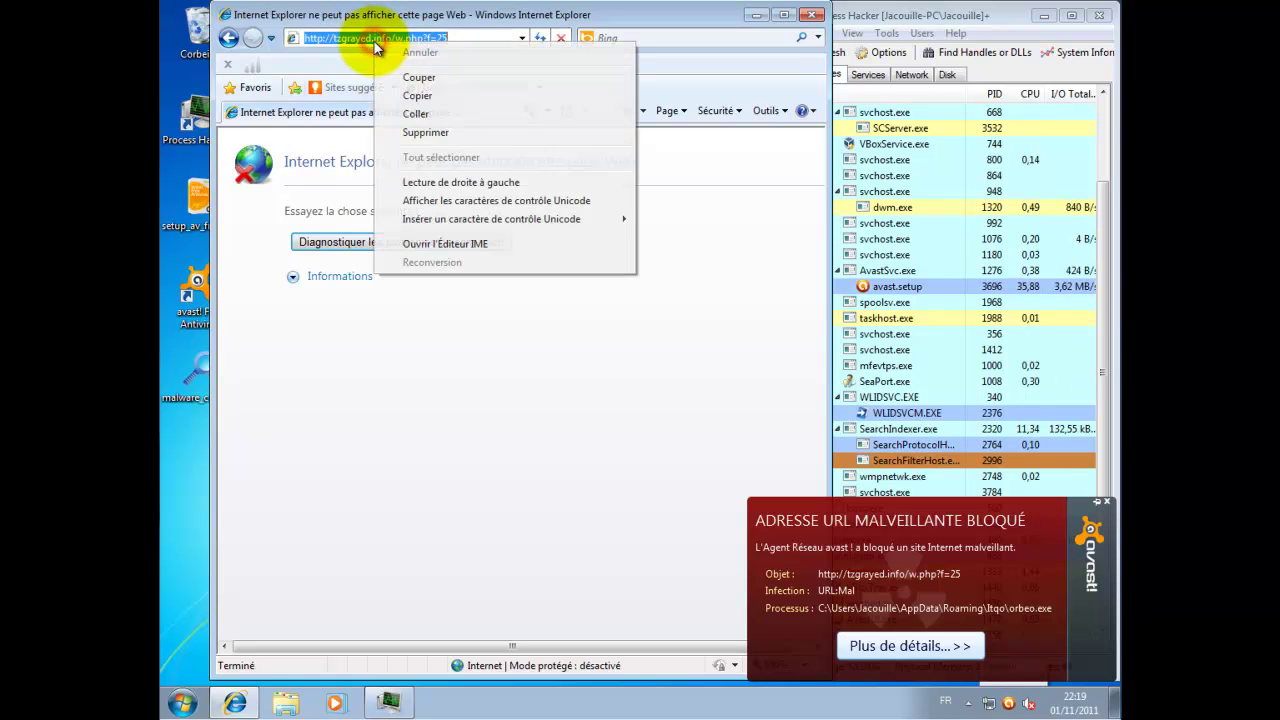
click(422, 110)
key(Return)
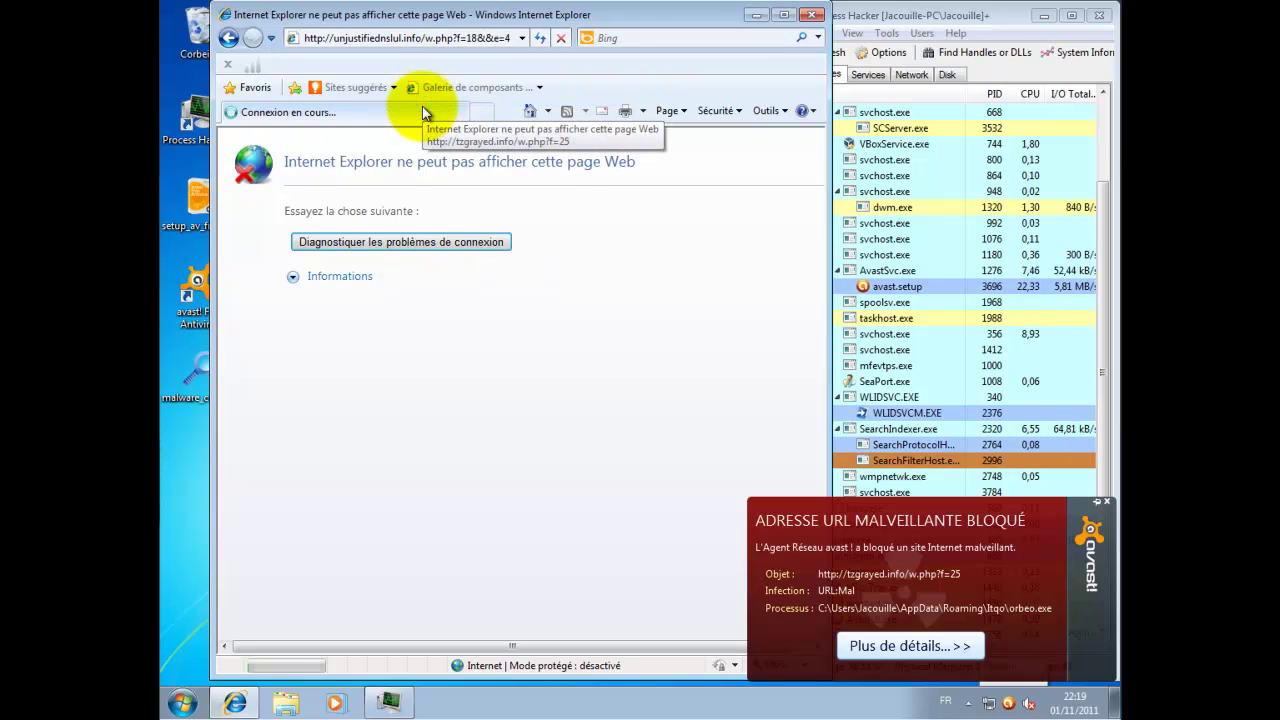
click(1106, 503)
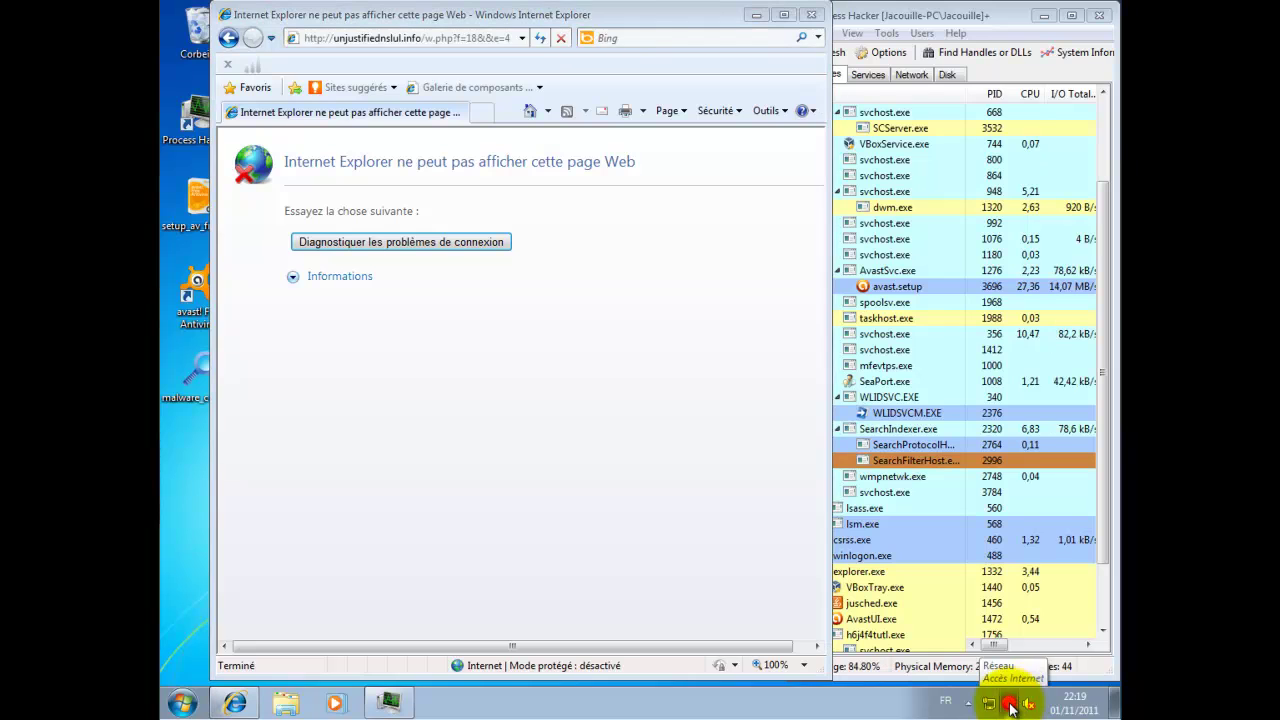
Open the avast! interface, move the browser window clear of the process list and bring avast! to the front
click(1009, 703)
drag(531, 14, 160, 104)
drag(640, 148, 784, 129)
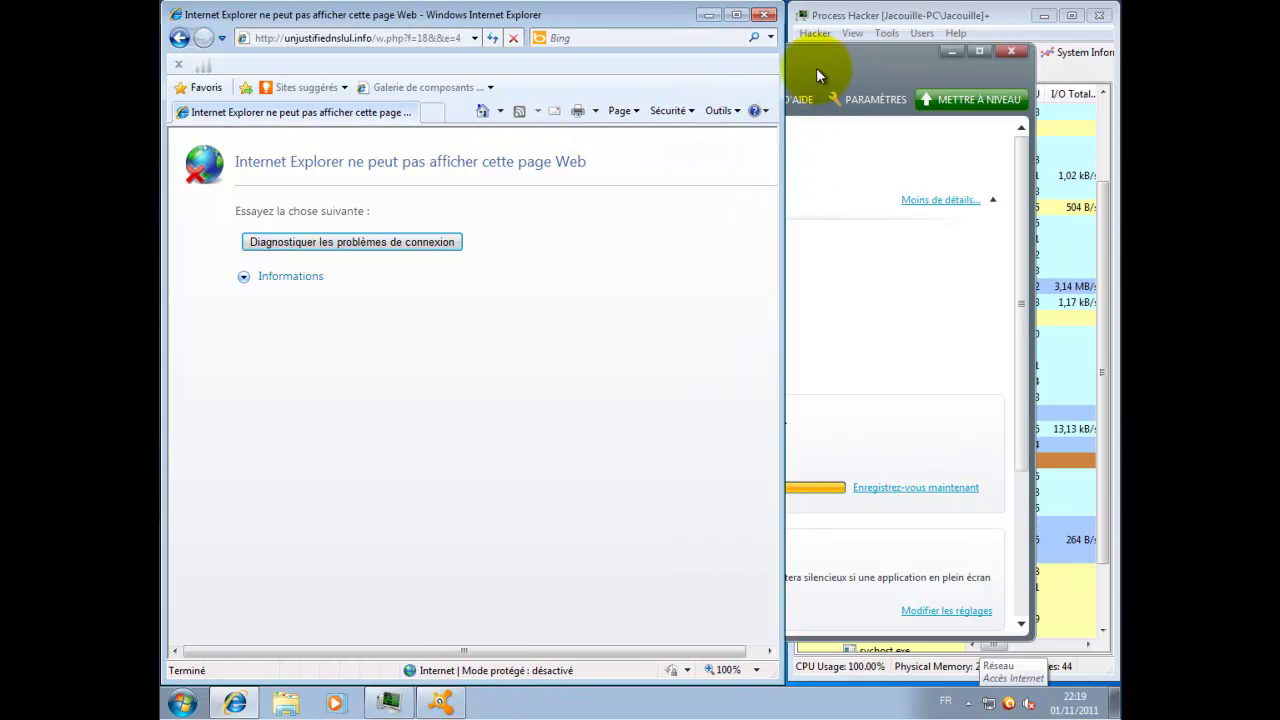
click(815, 70)
Display the Agent Réseau activity in avast!'s resident protection
click(340, 305)
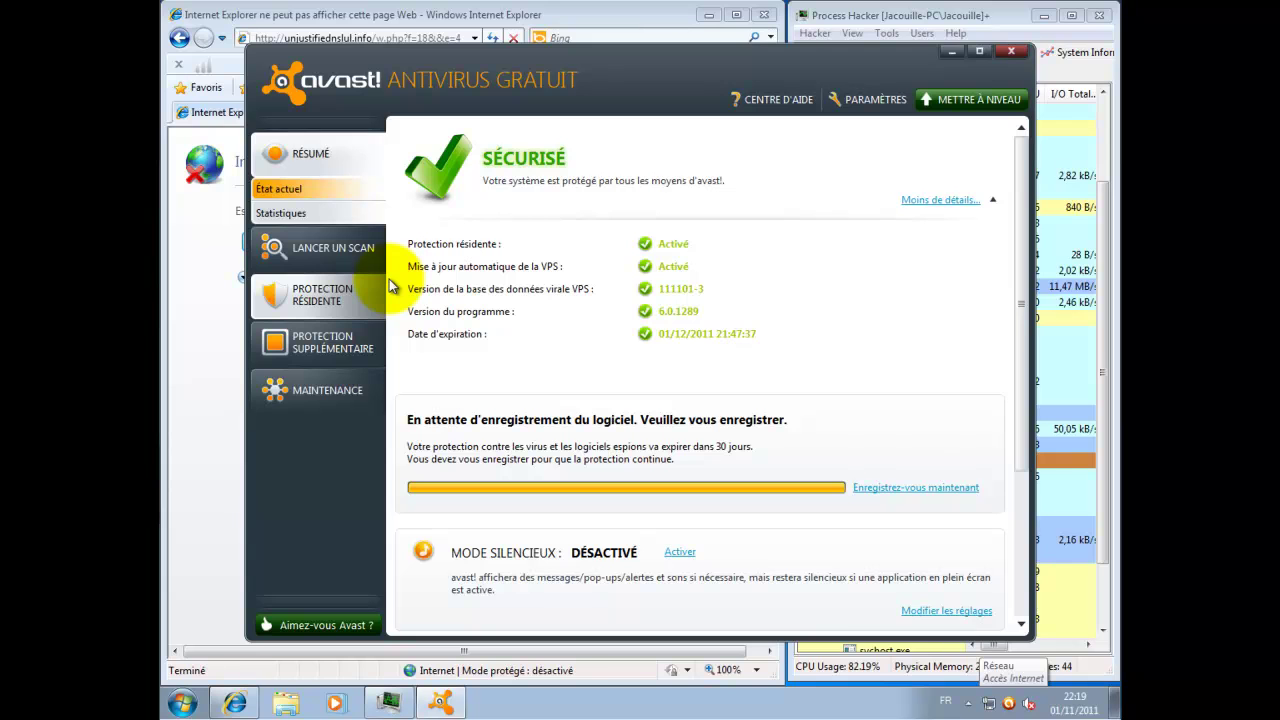
click(305, 292)
click(309, 430)
click(314, 405)
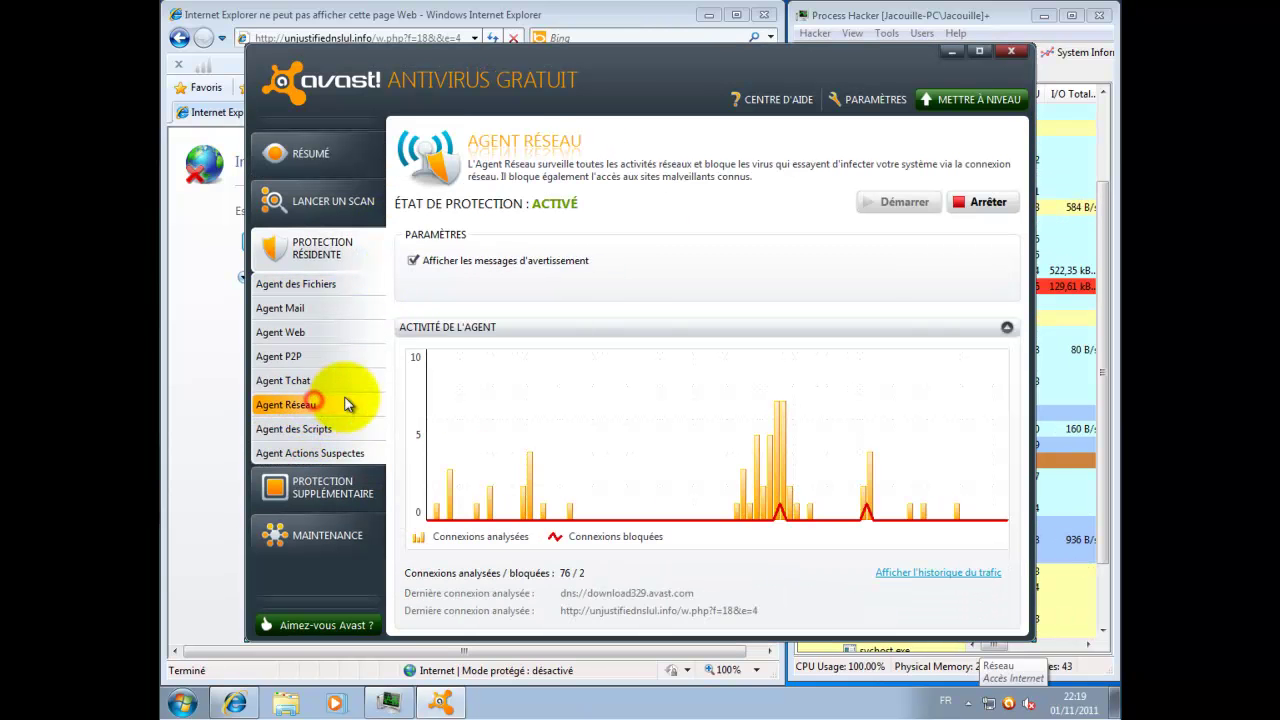
Stop avast!'s Agent Réseau for one hour and confirm the component shutdown
click(972, 203)
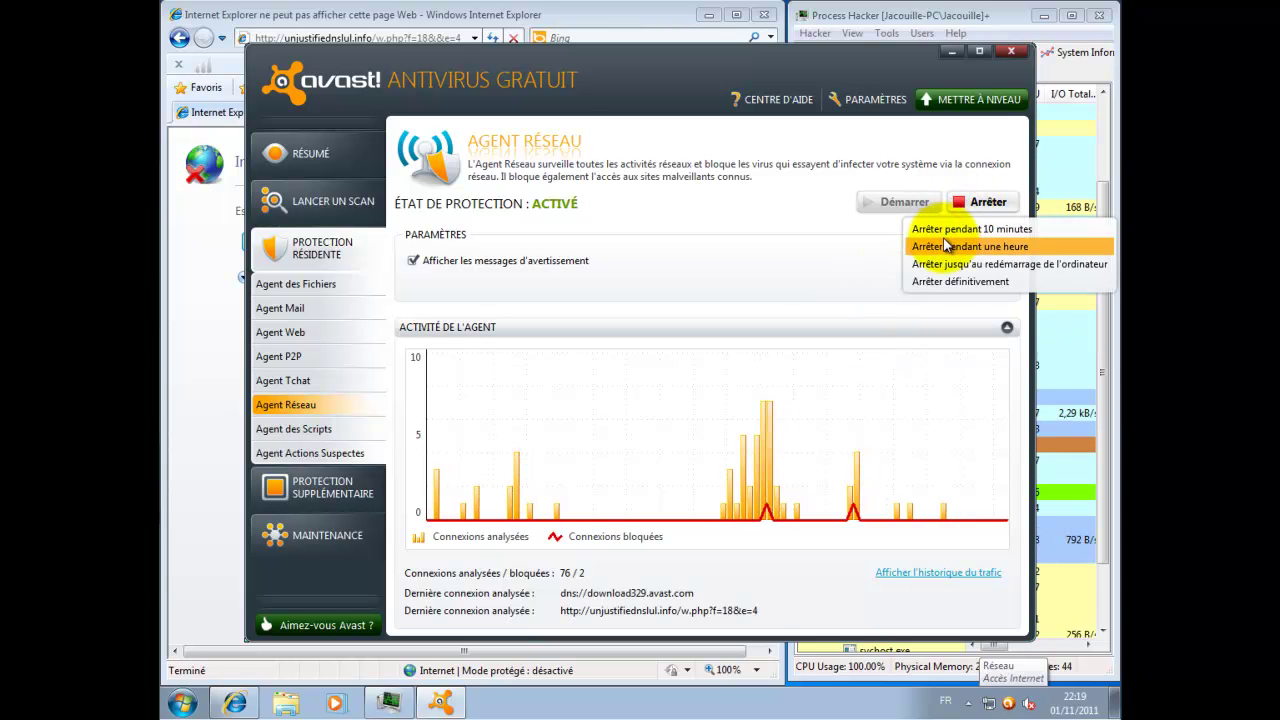
click(943, 246)
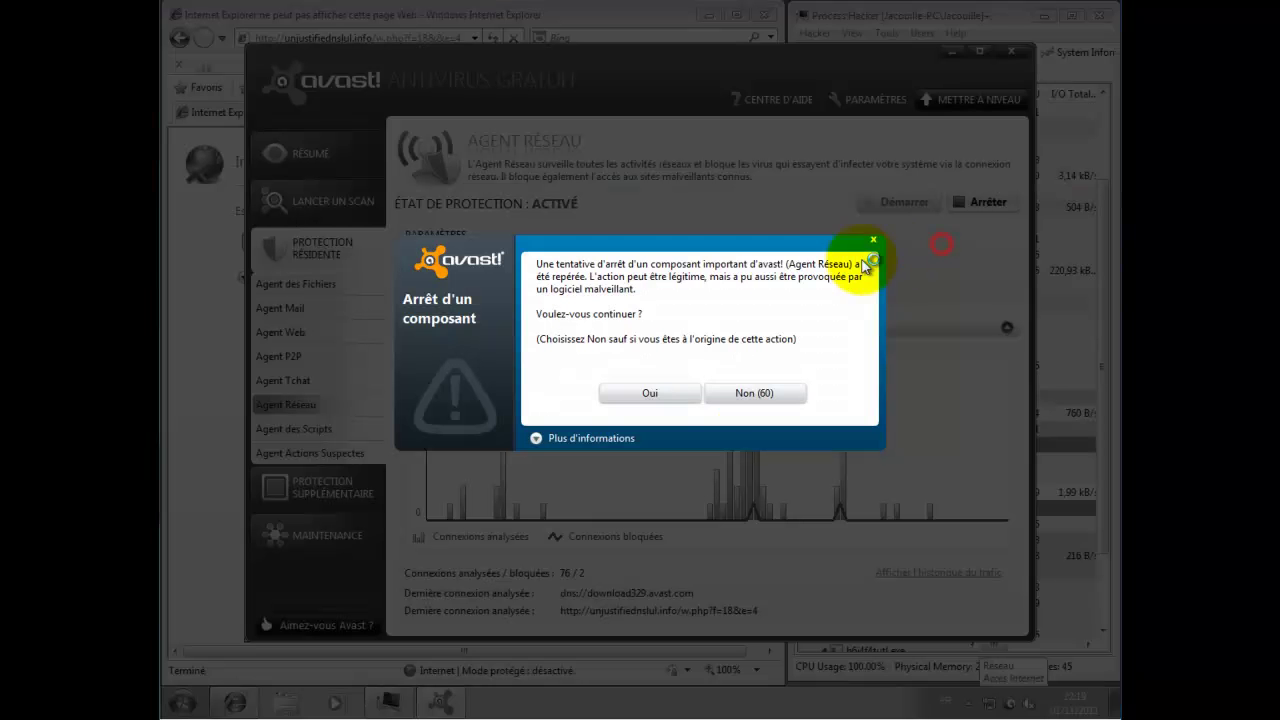
click(653, 394)
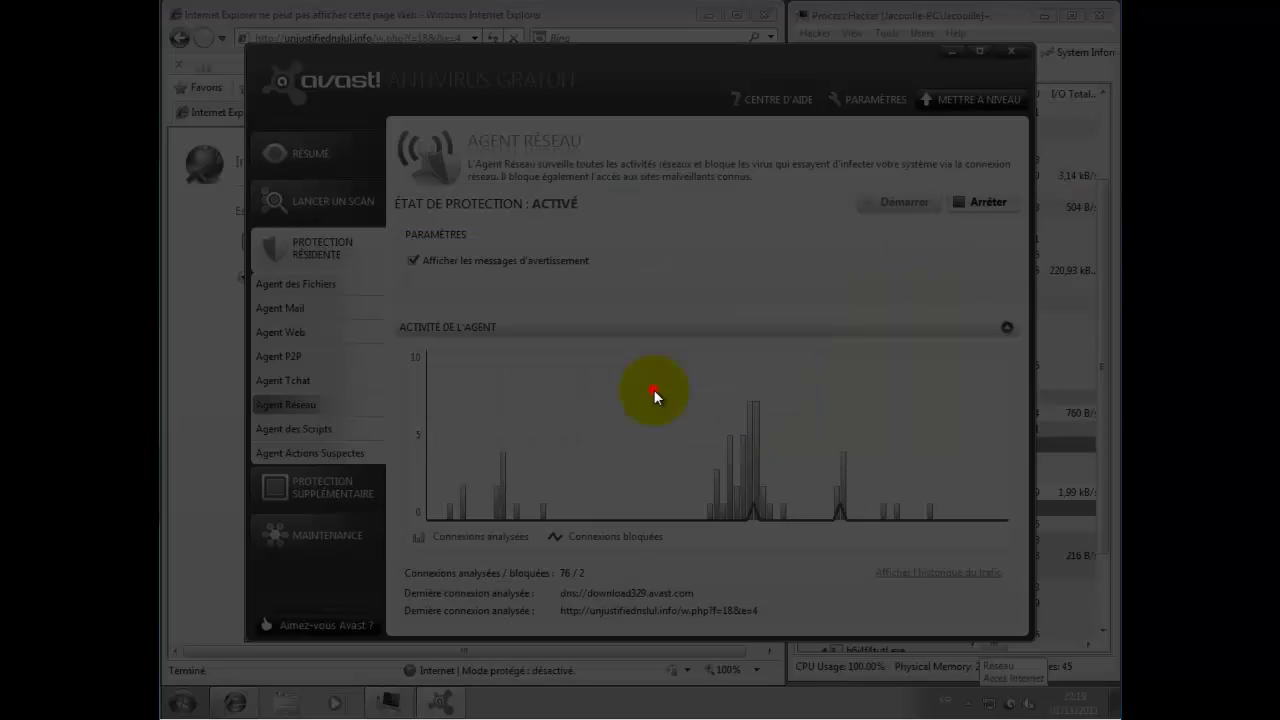
Review the Agent Web activity and close the avast! interface
click(318, 333)
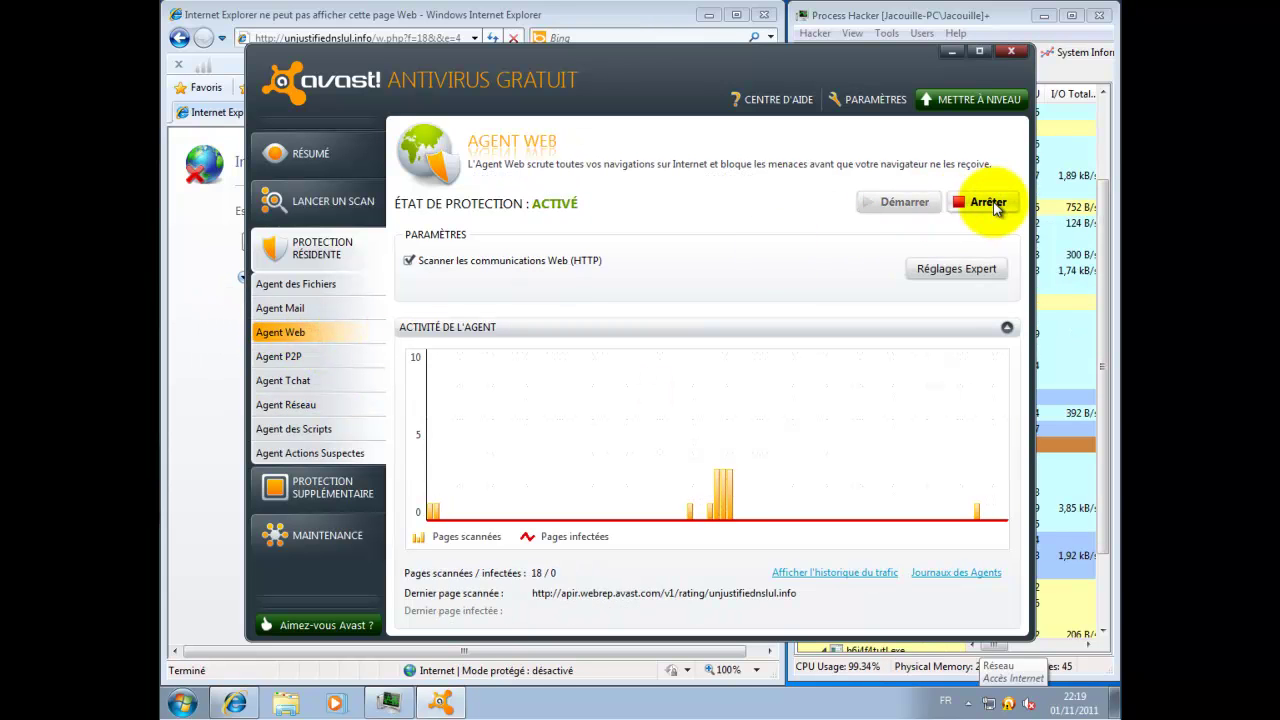
click(332, 382)
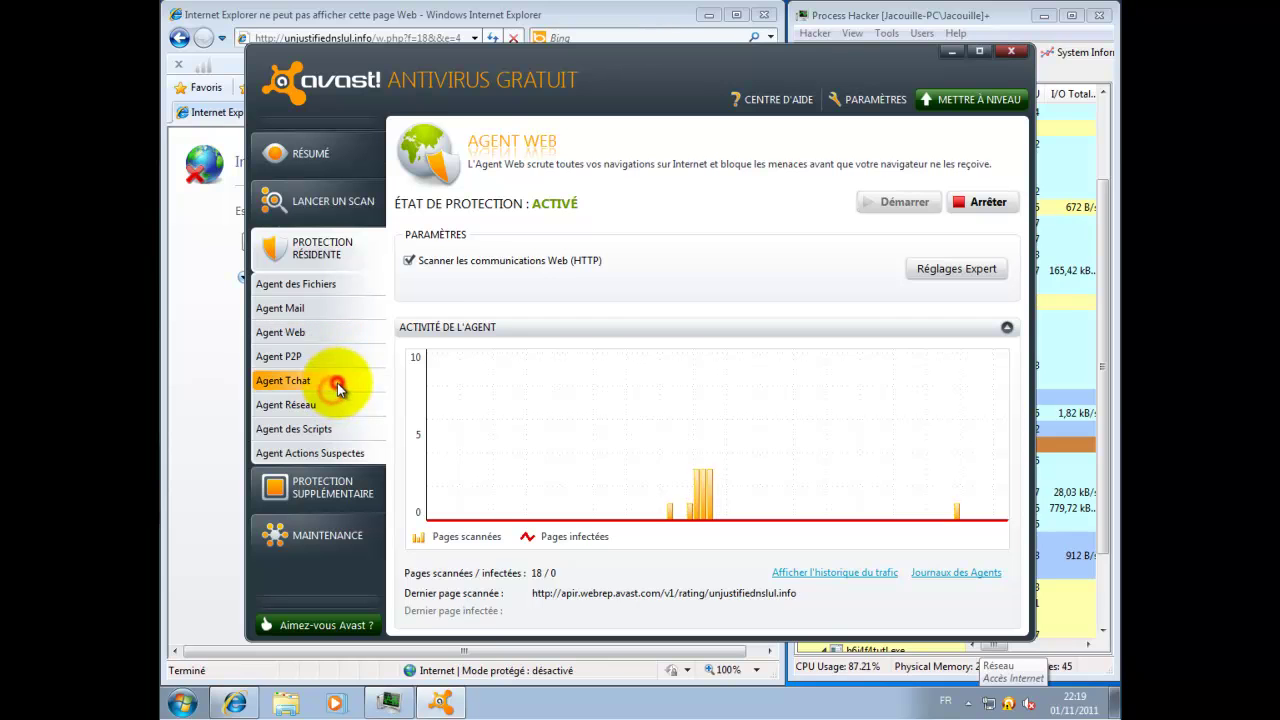
click(1012, 52)
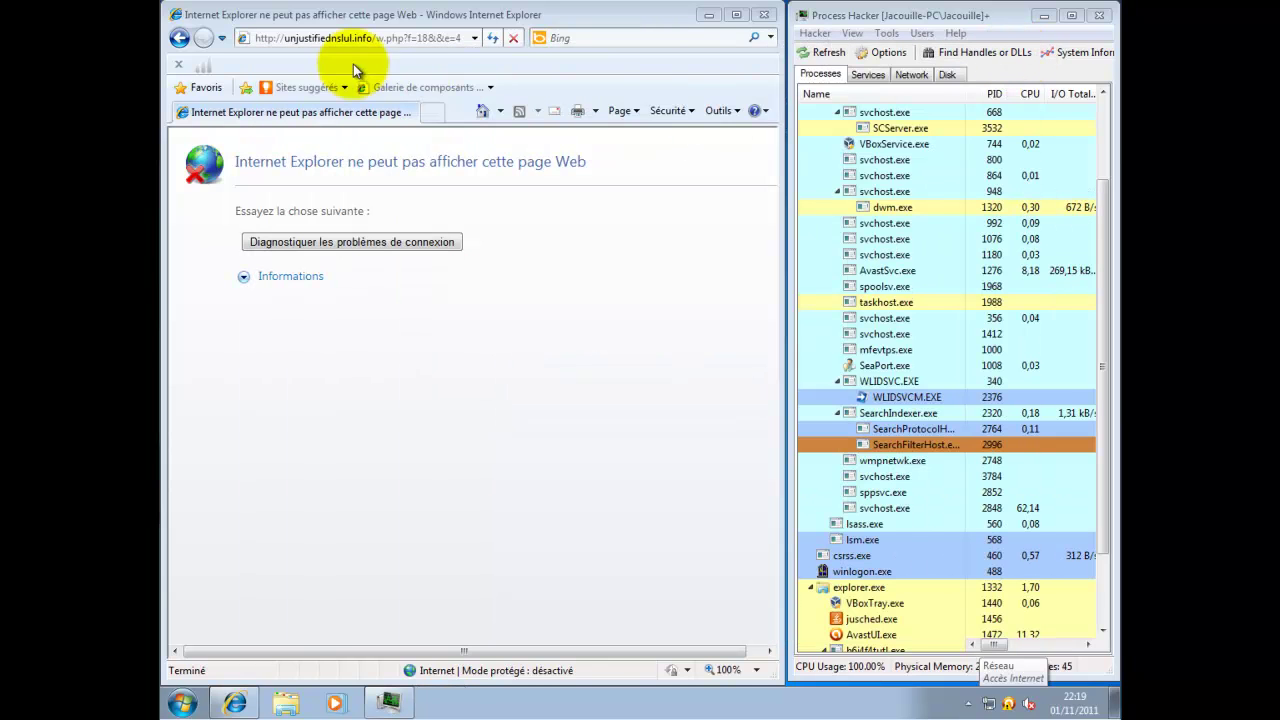
Replace the browser address with the copied test URL tzgrayed.info/w.php?f=25 and load it
click(425, 40)
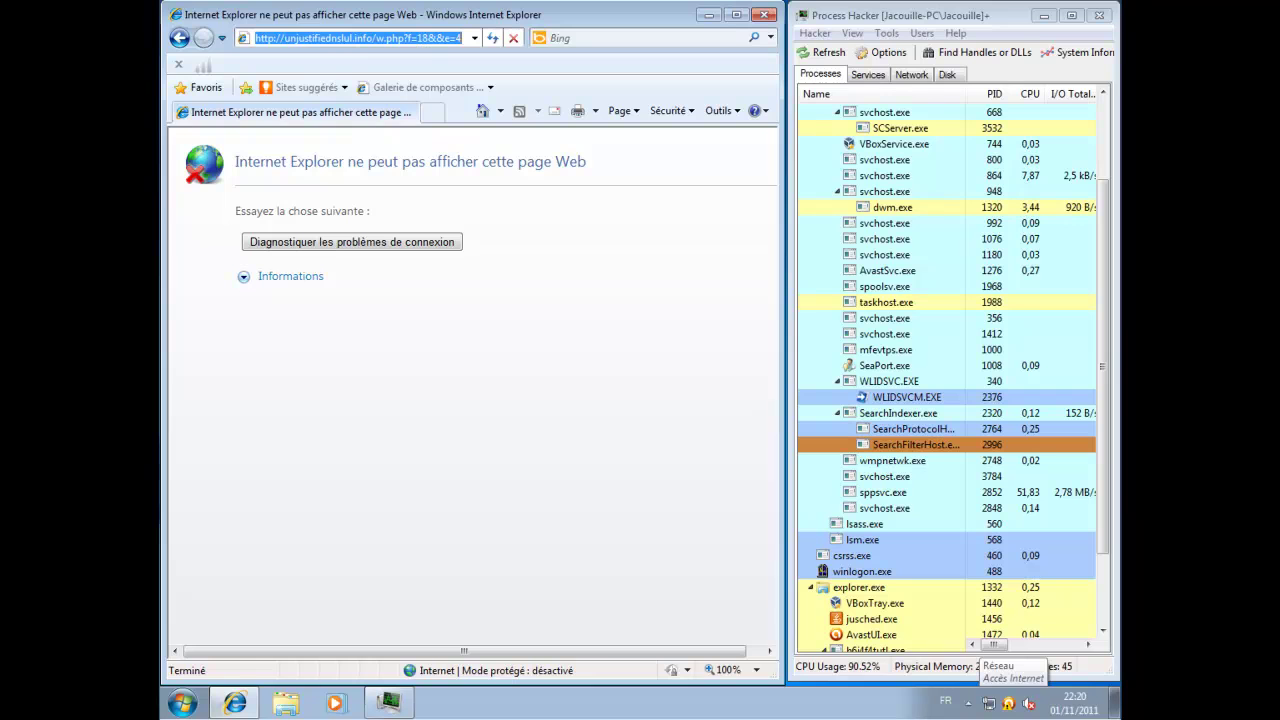
right_click(338, 37)
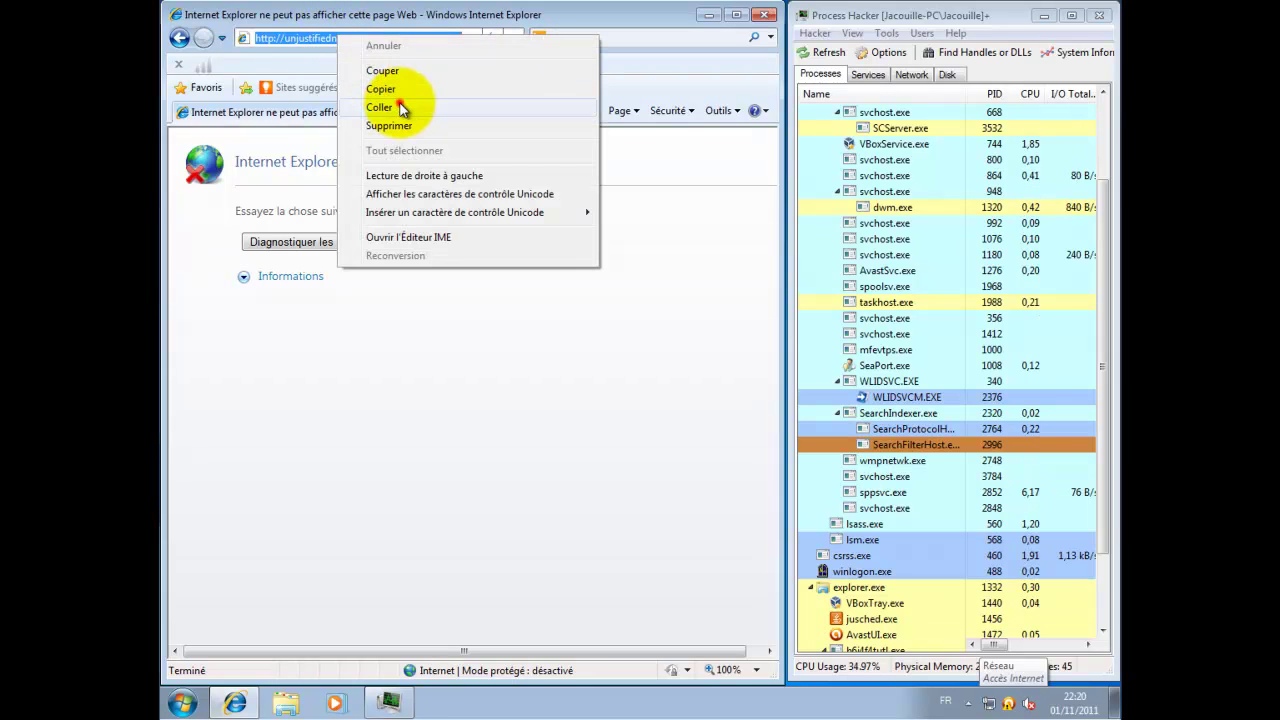
click(380, 107)
key(Return)
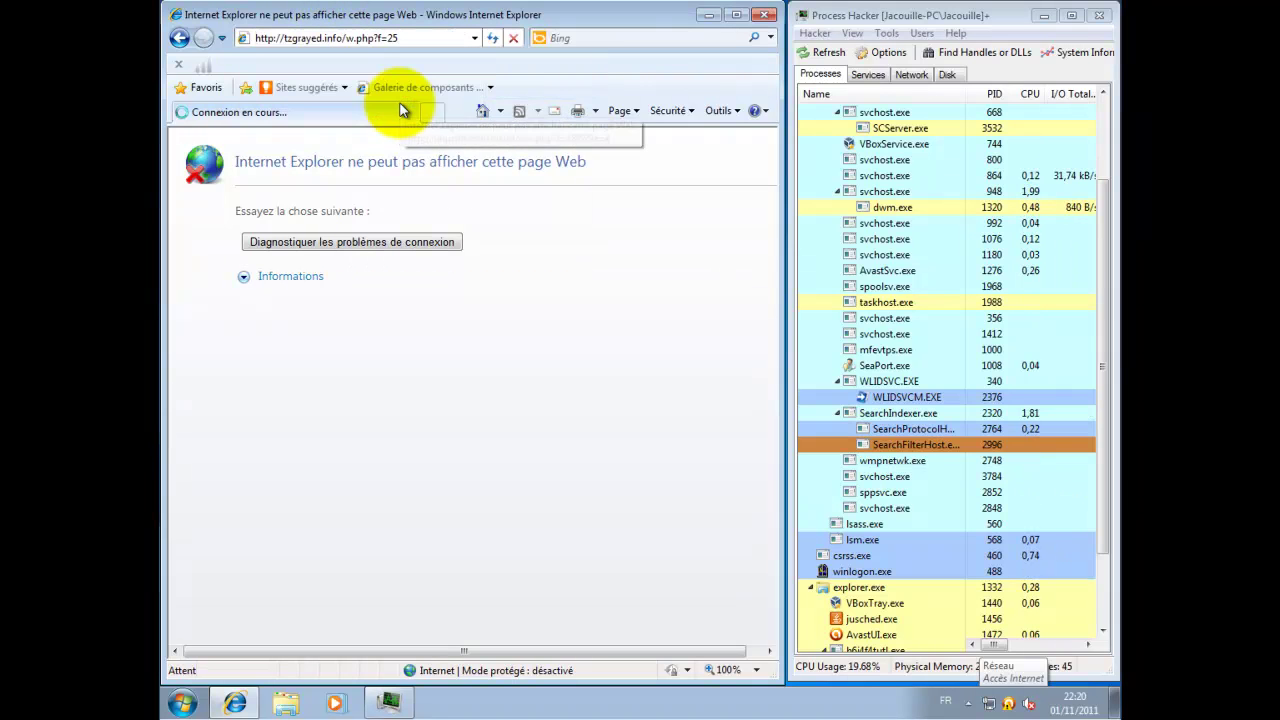
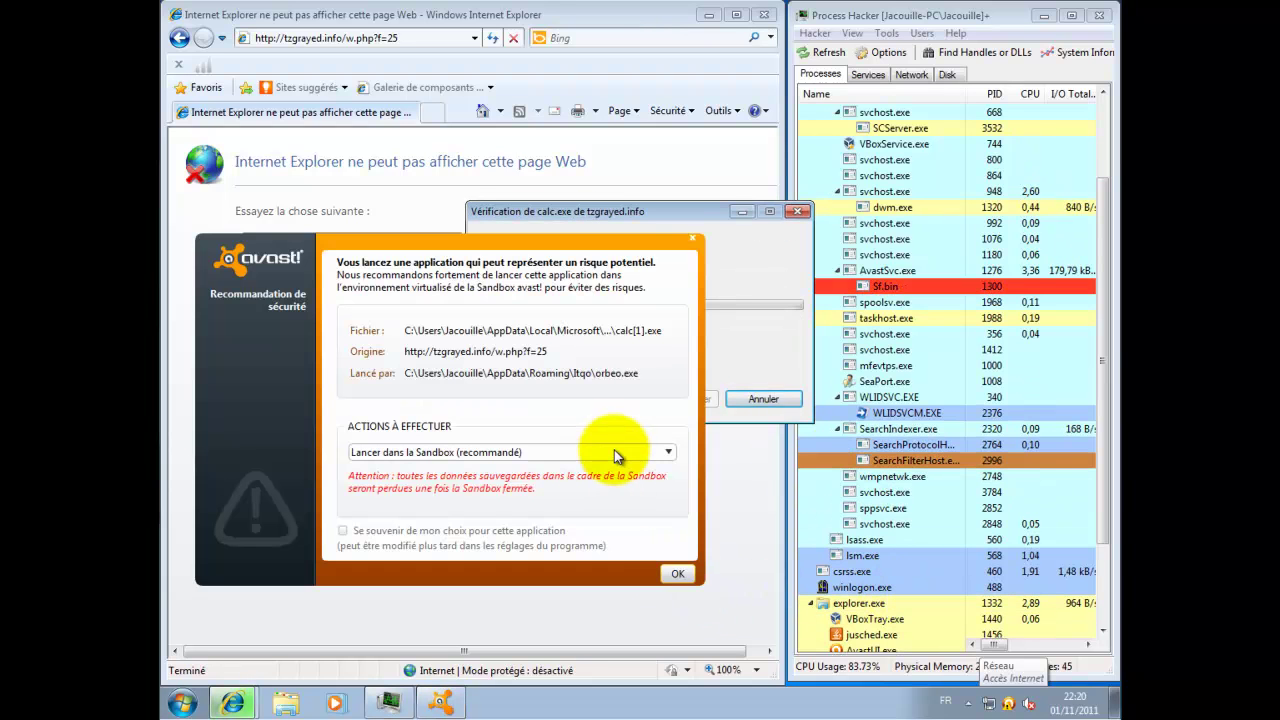
Launch calc[1].exe normally instead of in the Sandbox, close its crash report and inspect the end of the process list
click(614, 450)
click(607, 479)
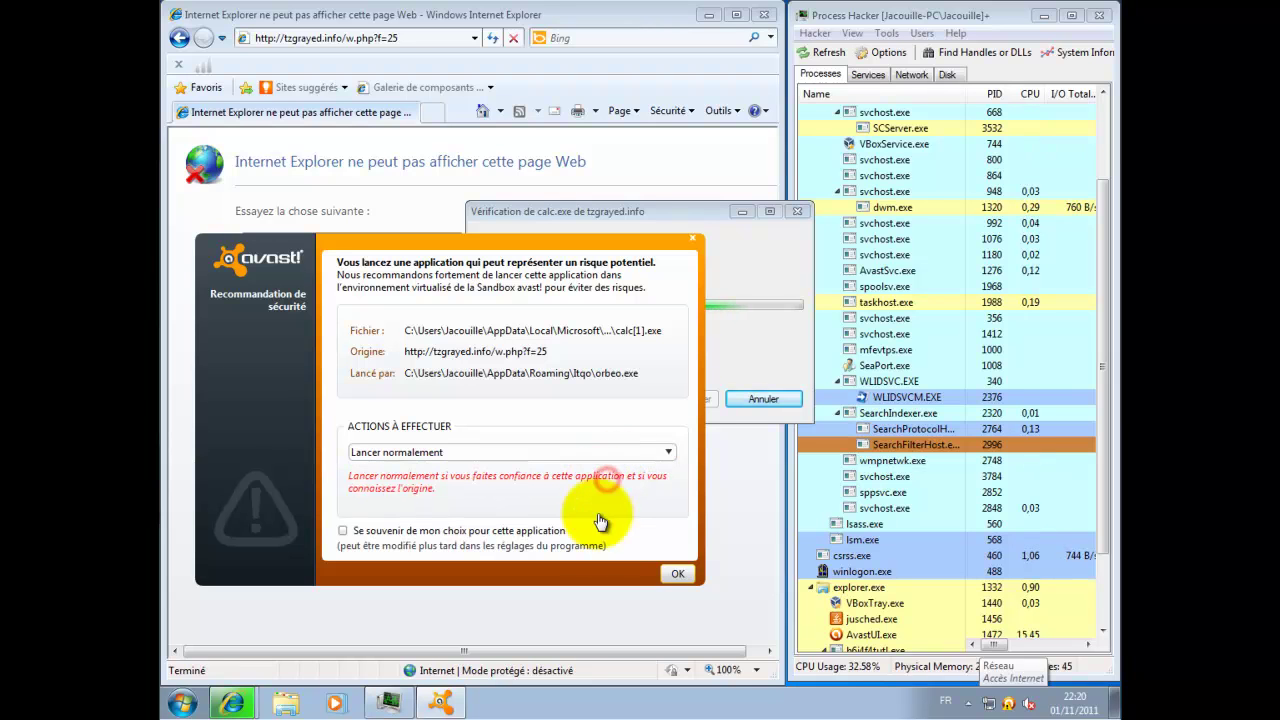
click(676, 575)
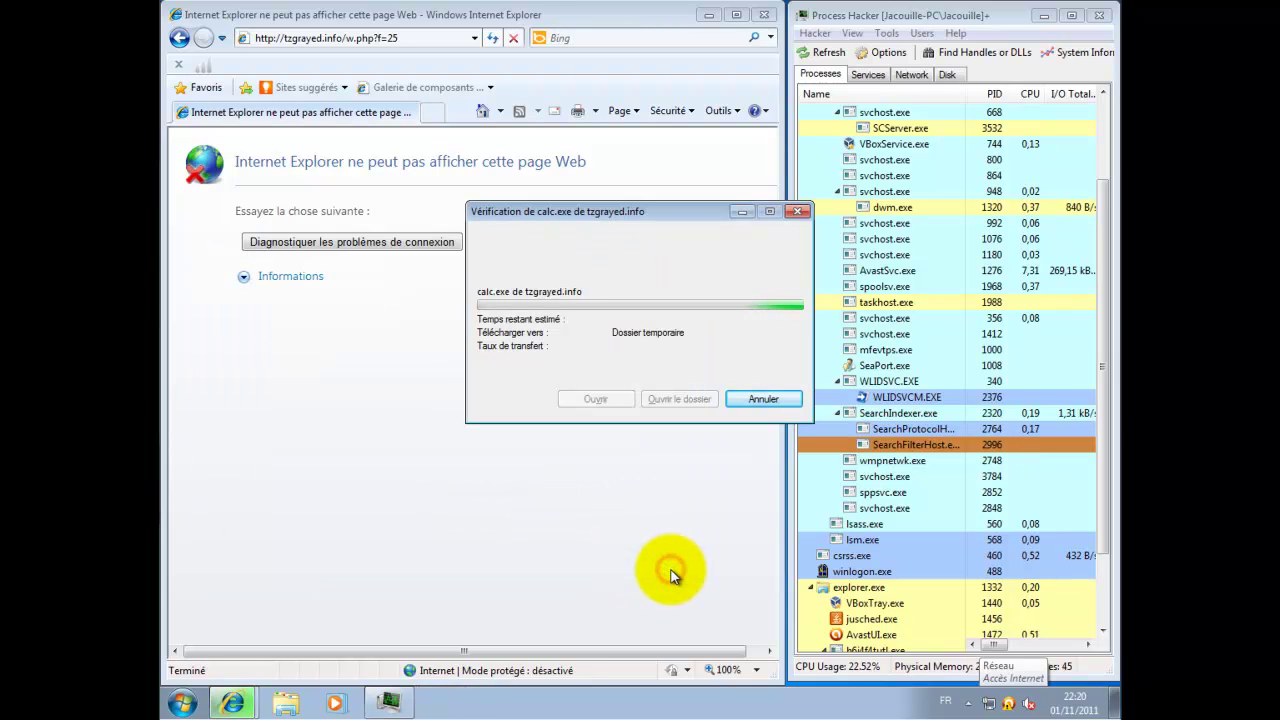
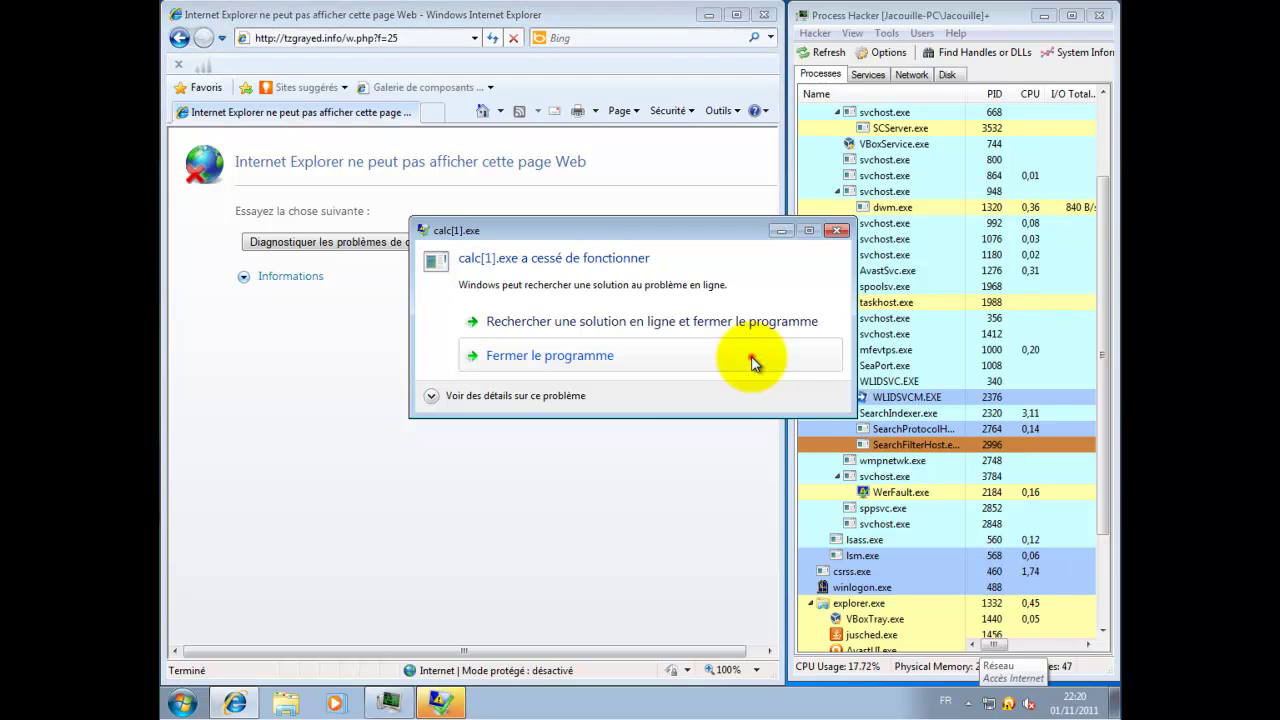
click(754, 364)
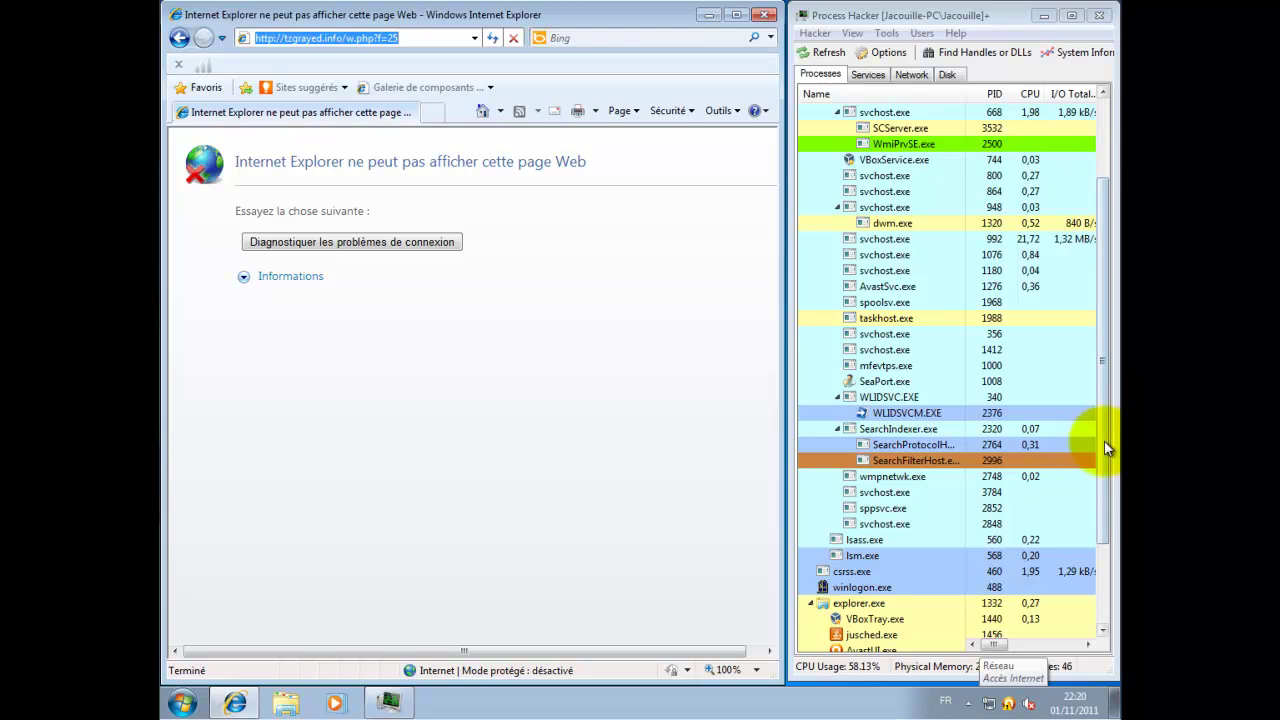
drag(1103, 442, 1102, 559)
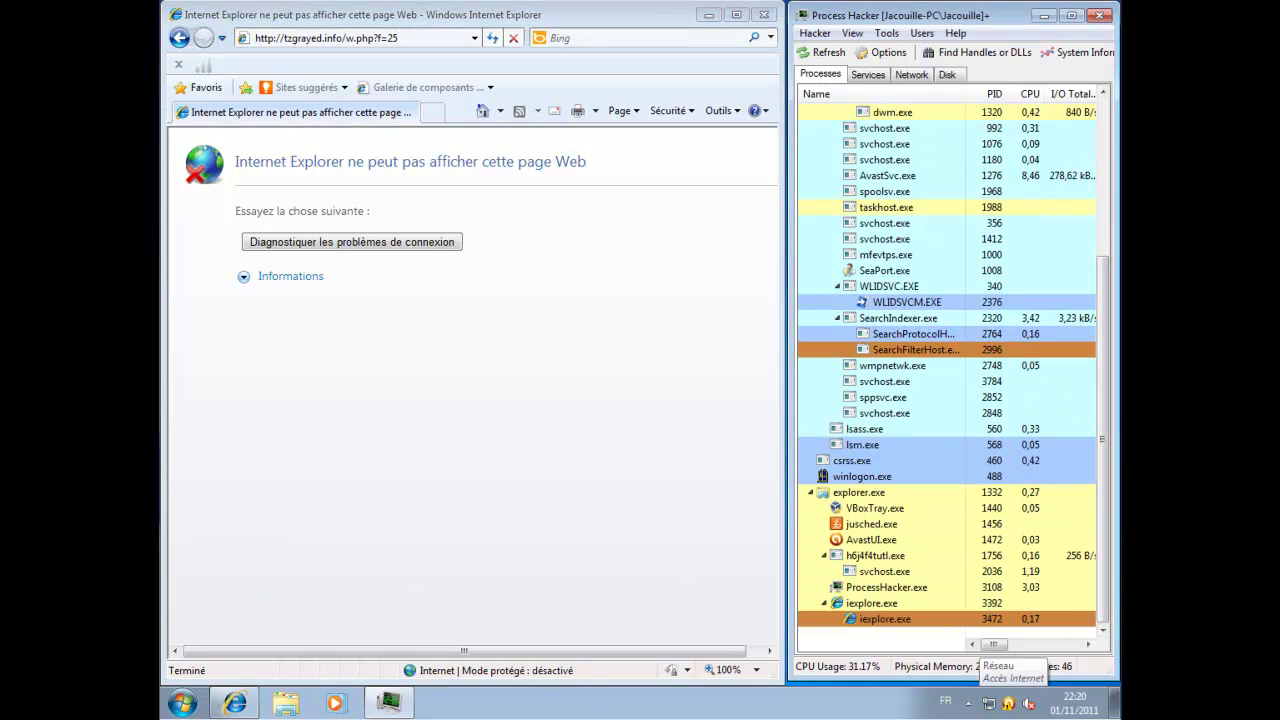
Paste the test address weuiruuu3332cc.orge.pl/w.php?f=95 over the current URL in Internet Explorer and load it
click(405, 16)
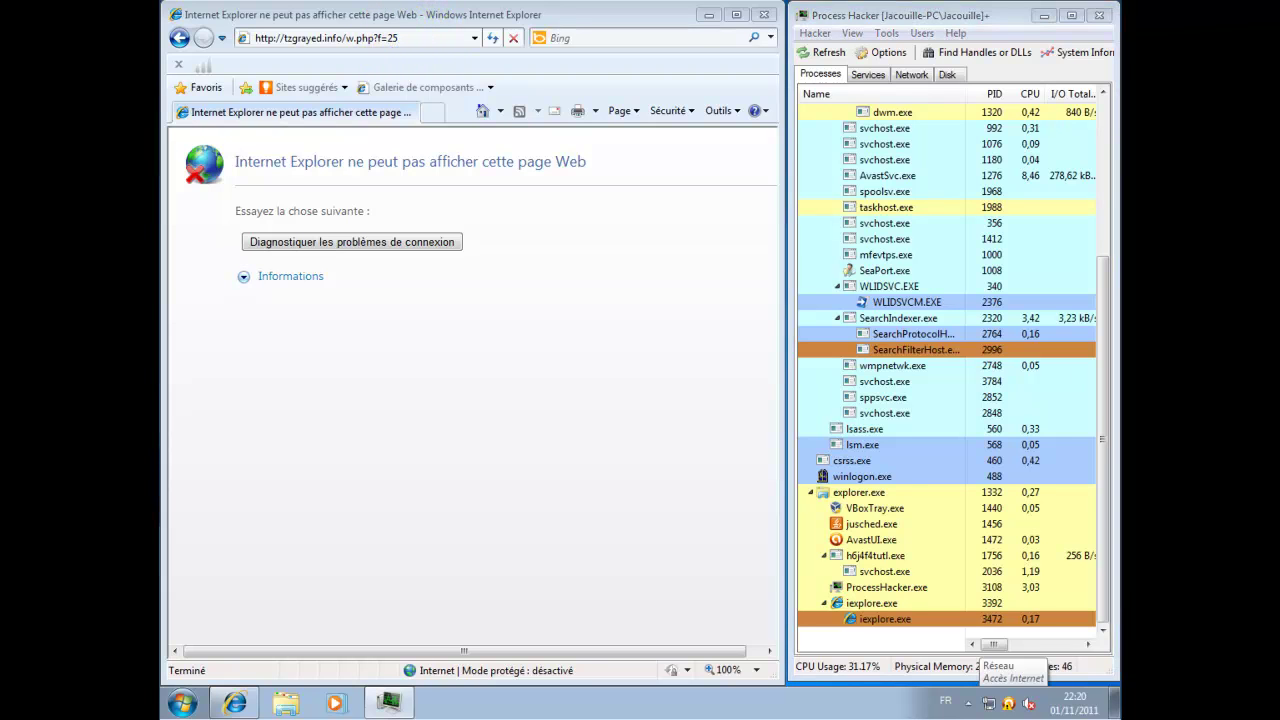
click(390, 38)
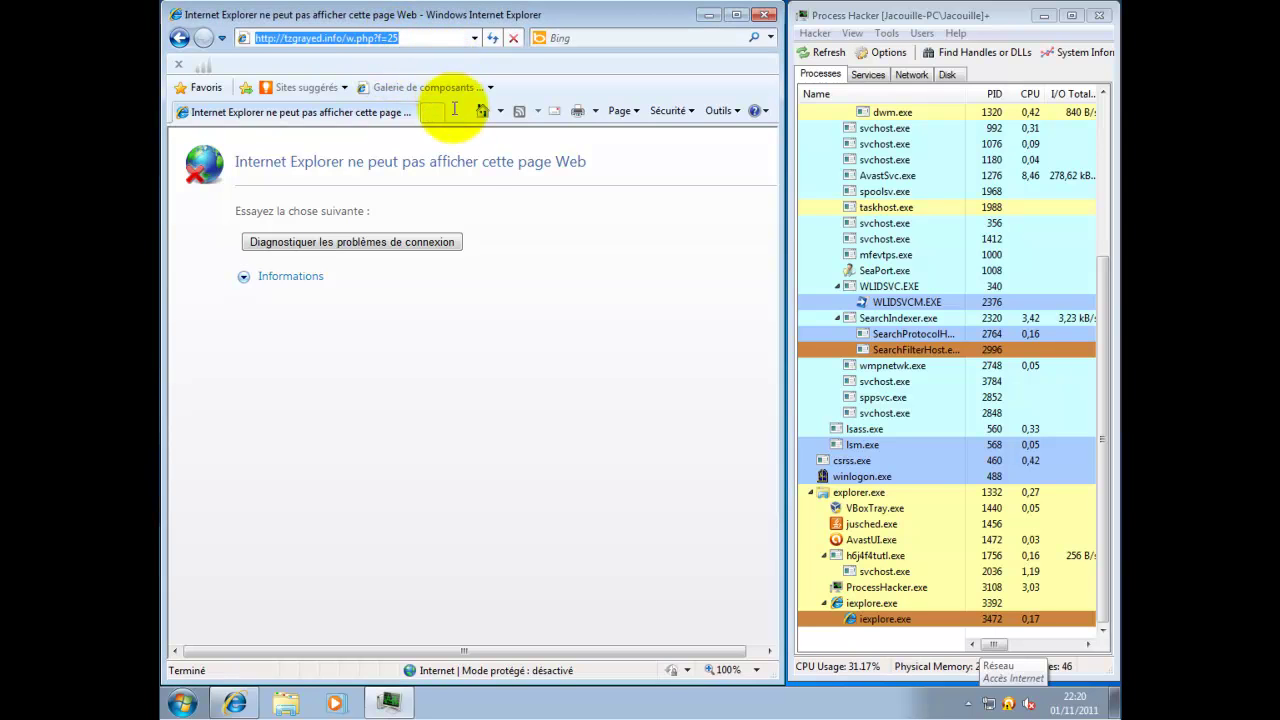
click(417, 37)
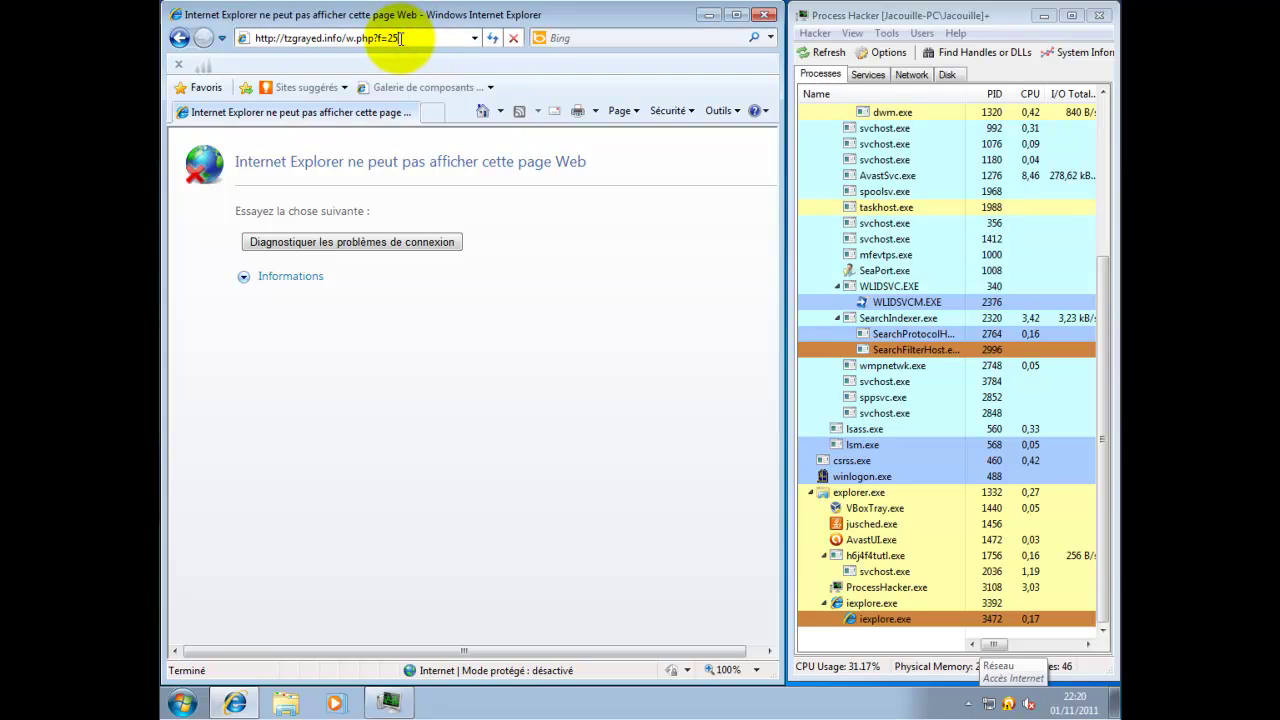
click(399, 38)
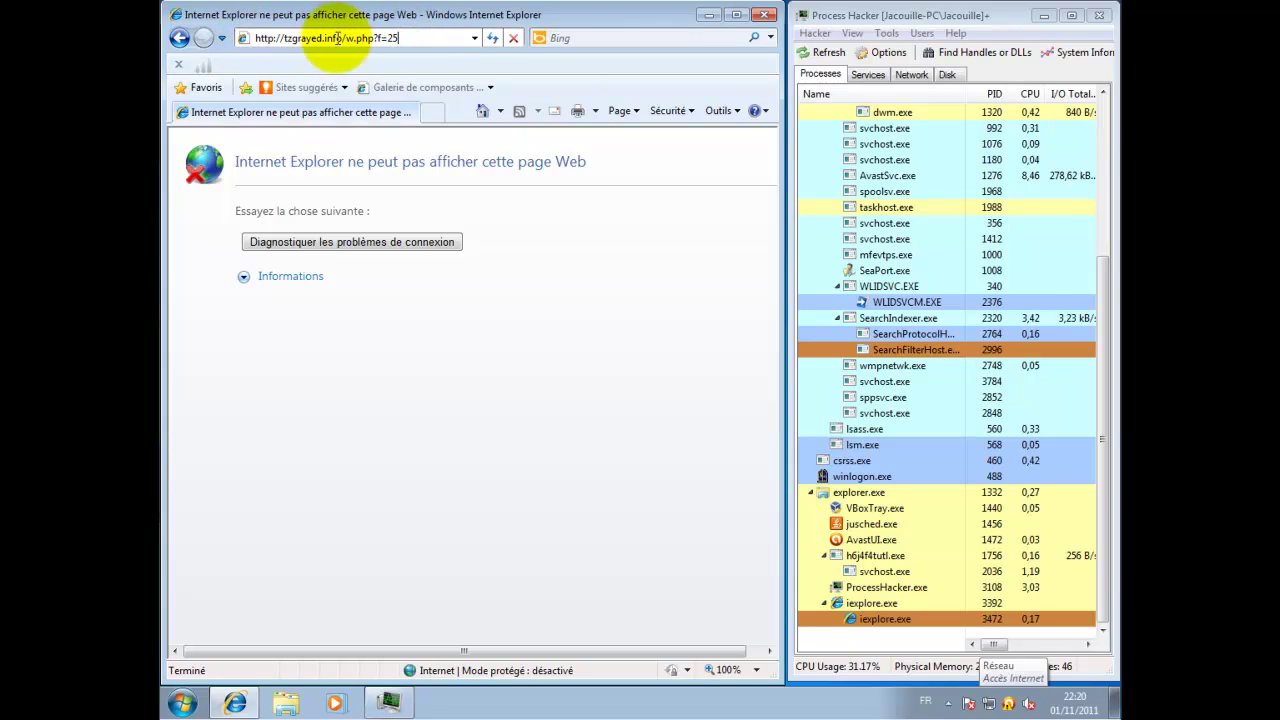
triple_click(395, 38)
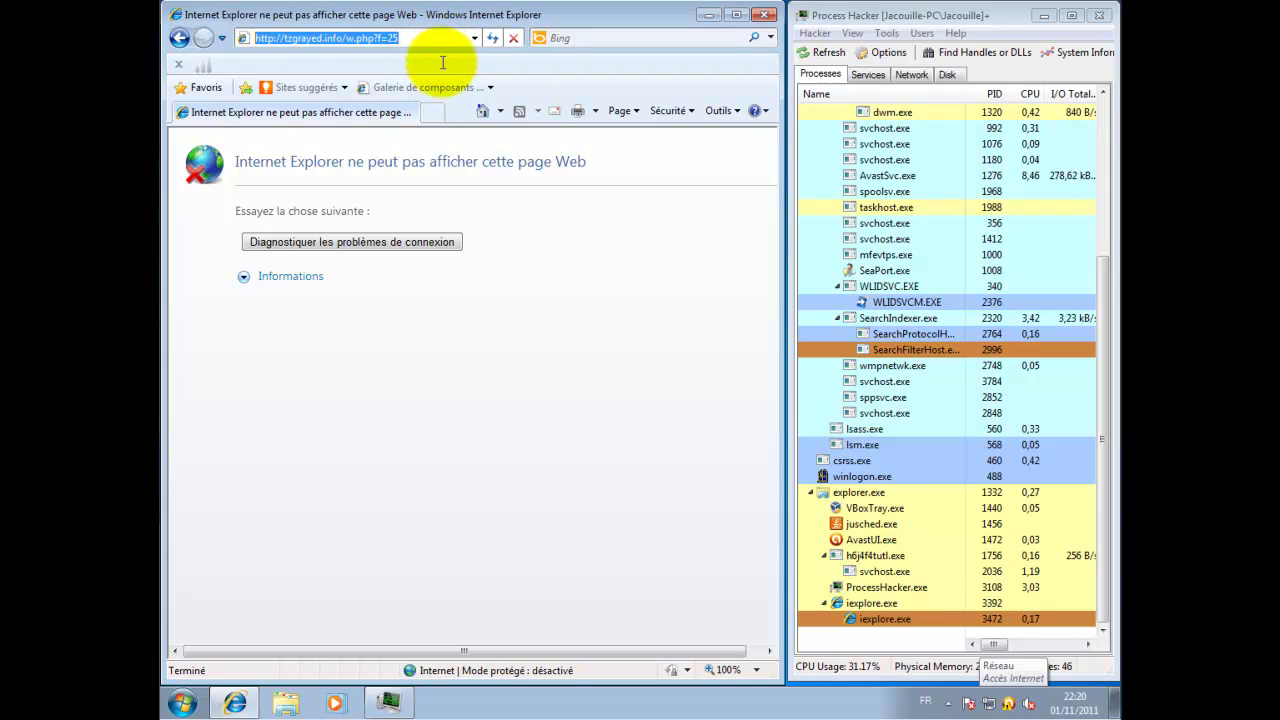
right_click(443, 62)
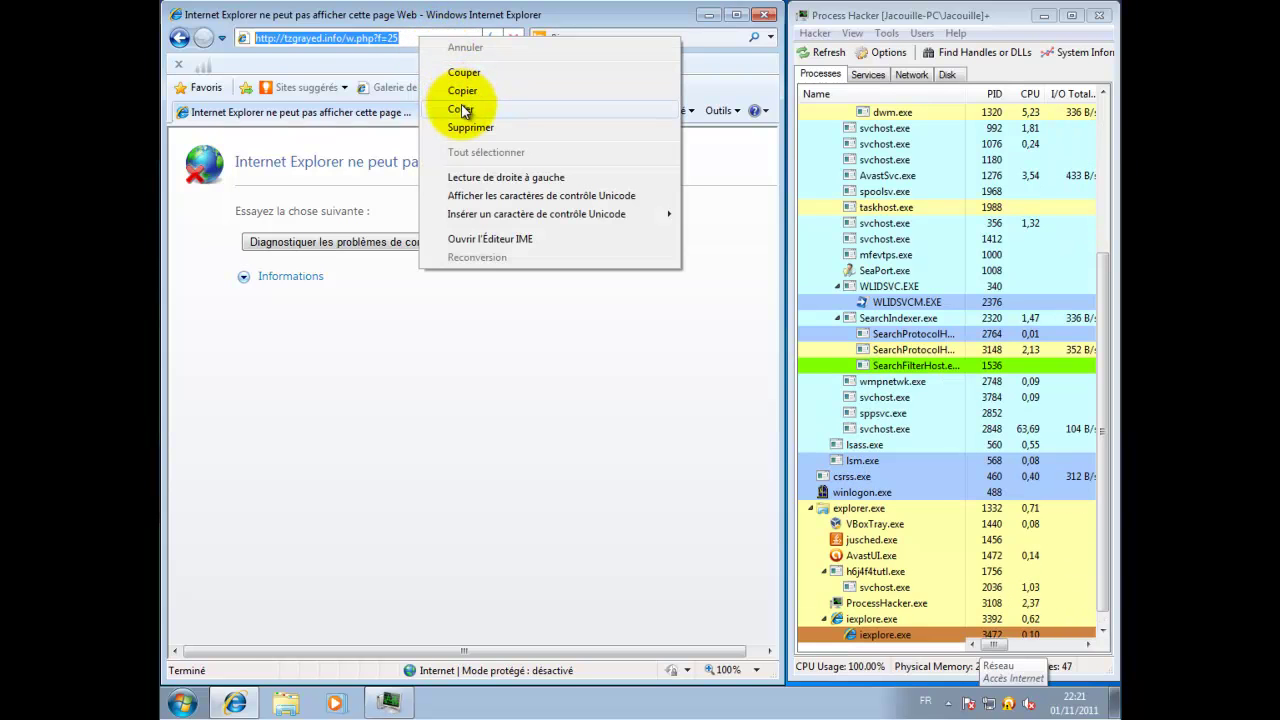
click(462, 105)
key(Return)
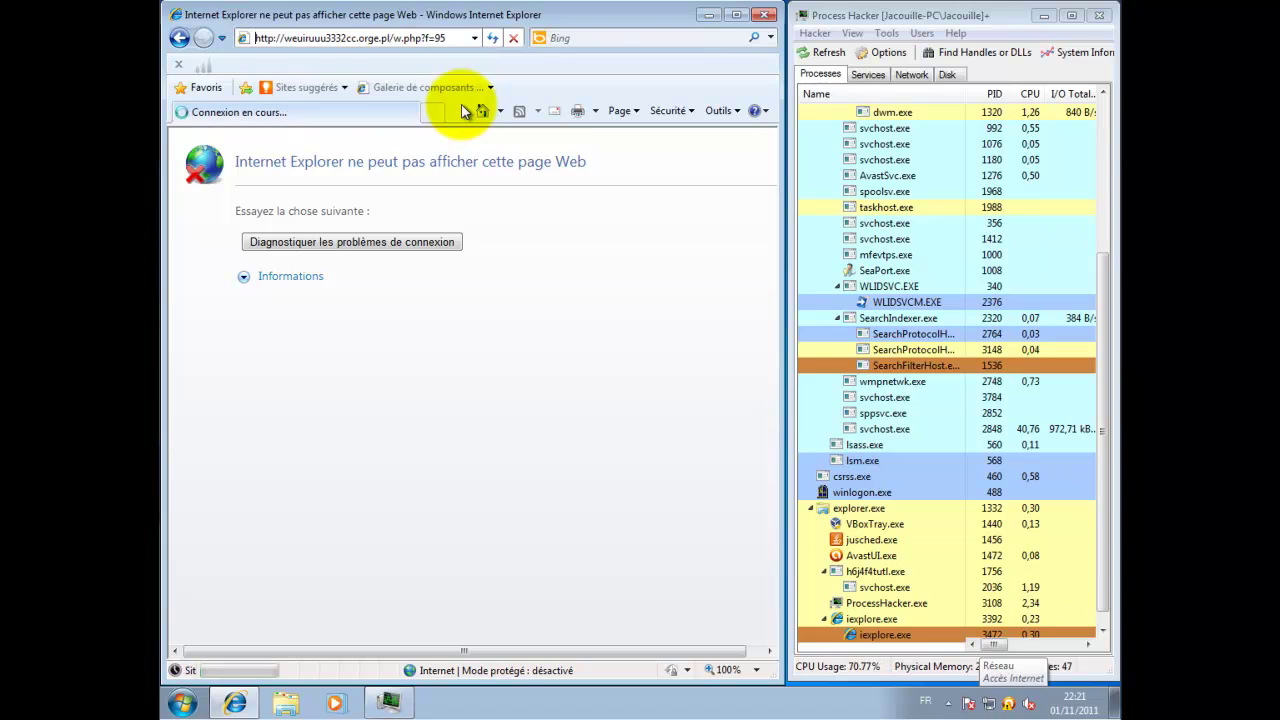
Run info.exe from weuiruuu3332cc.orge.pl despite its unverified publisher and minimise its download window
click(625, 354)
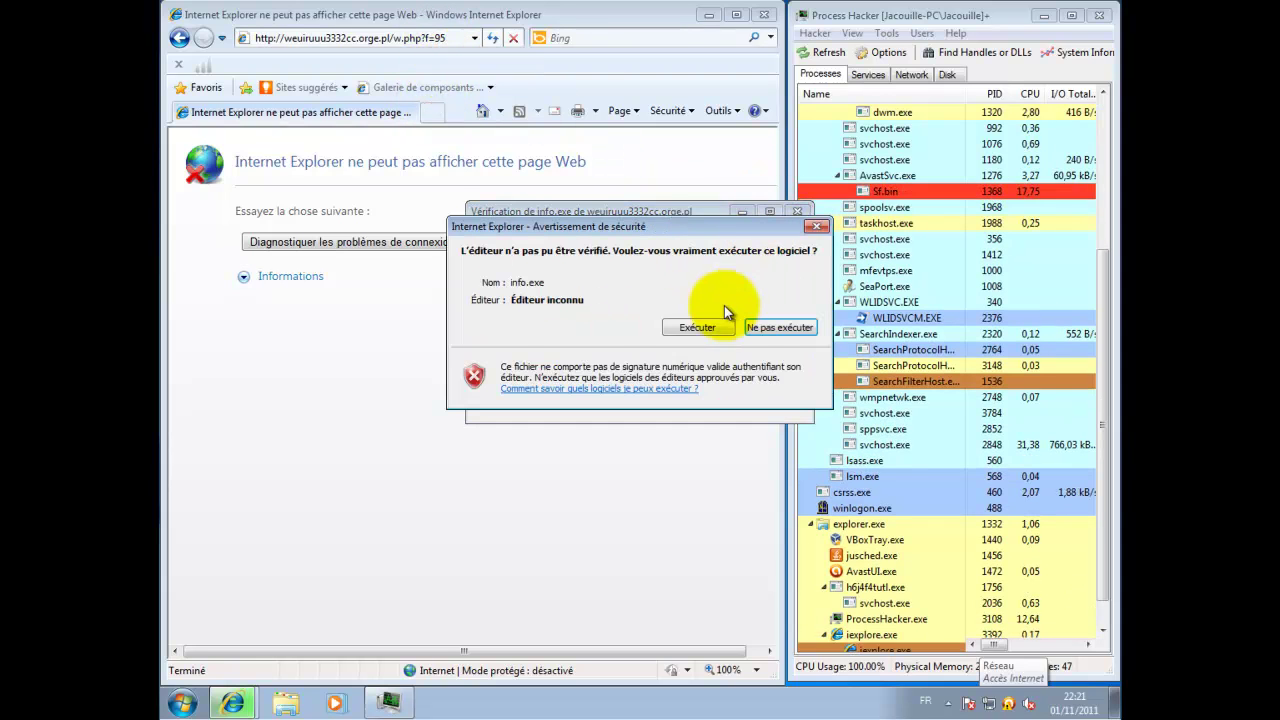
click(714, 333)
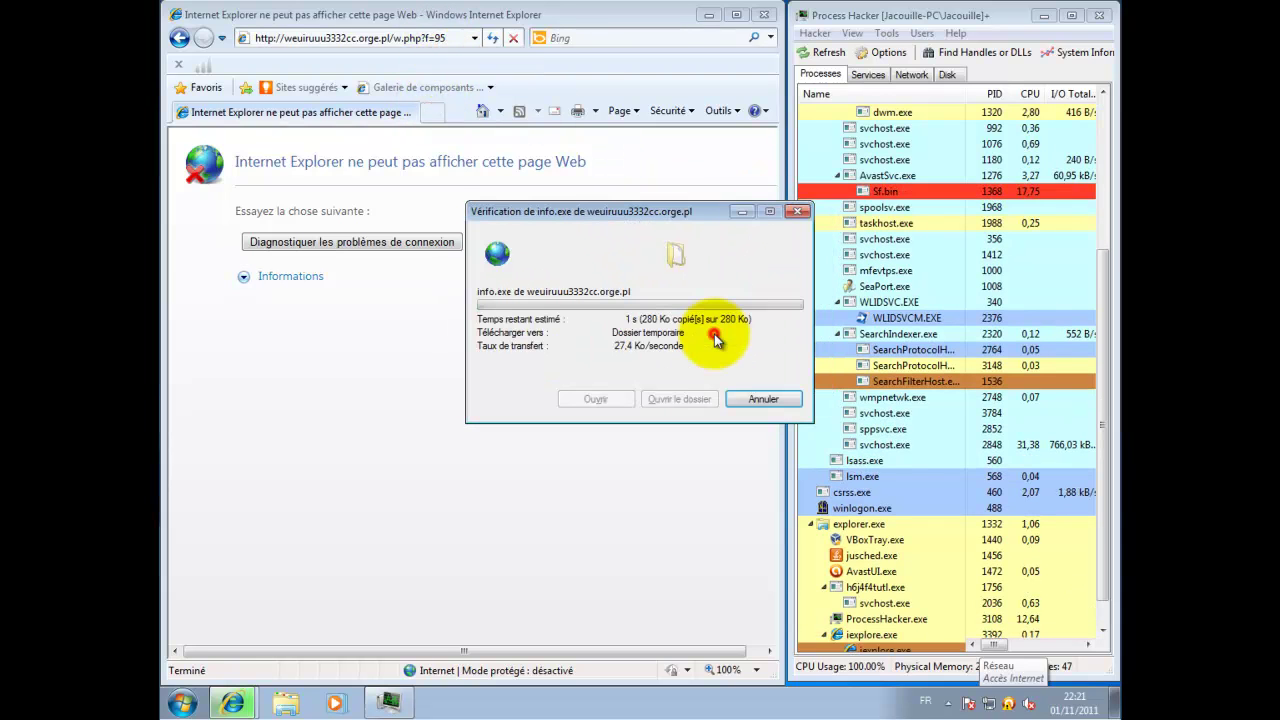
click(741, 216)
click(446, 38)
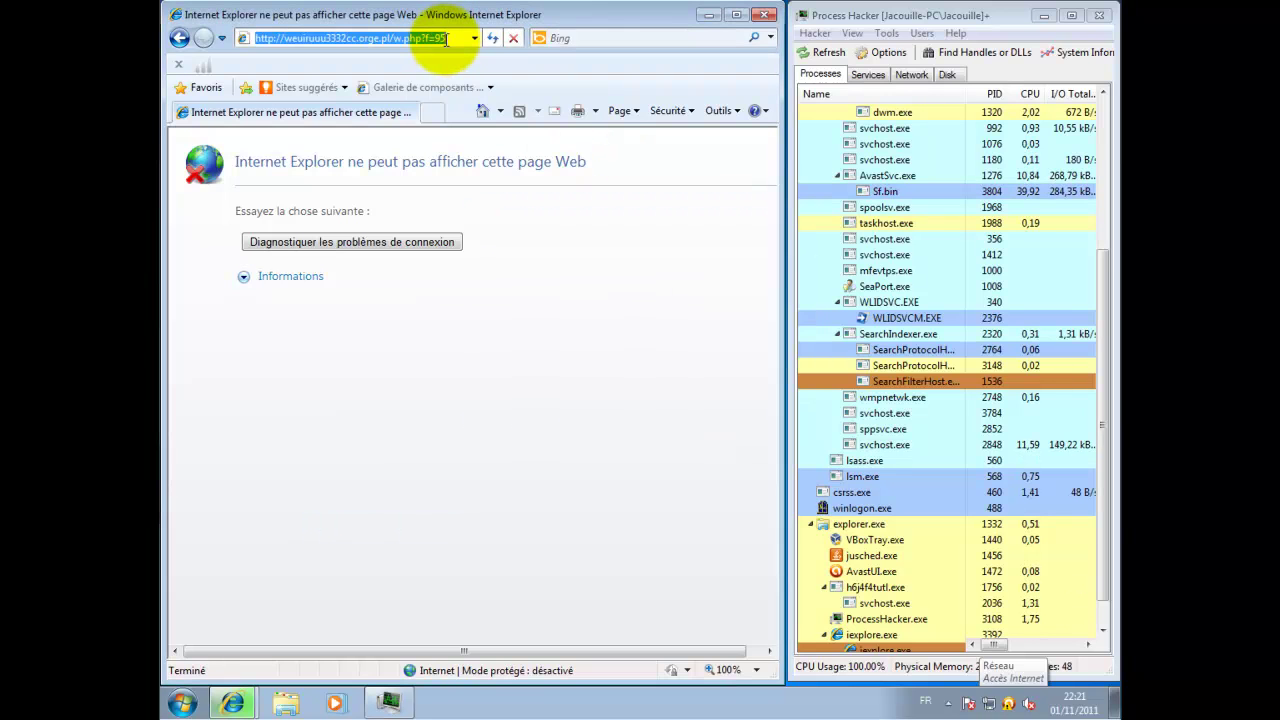
right_click(446, 40)
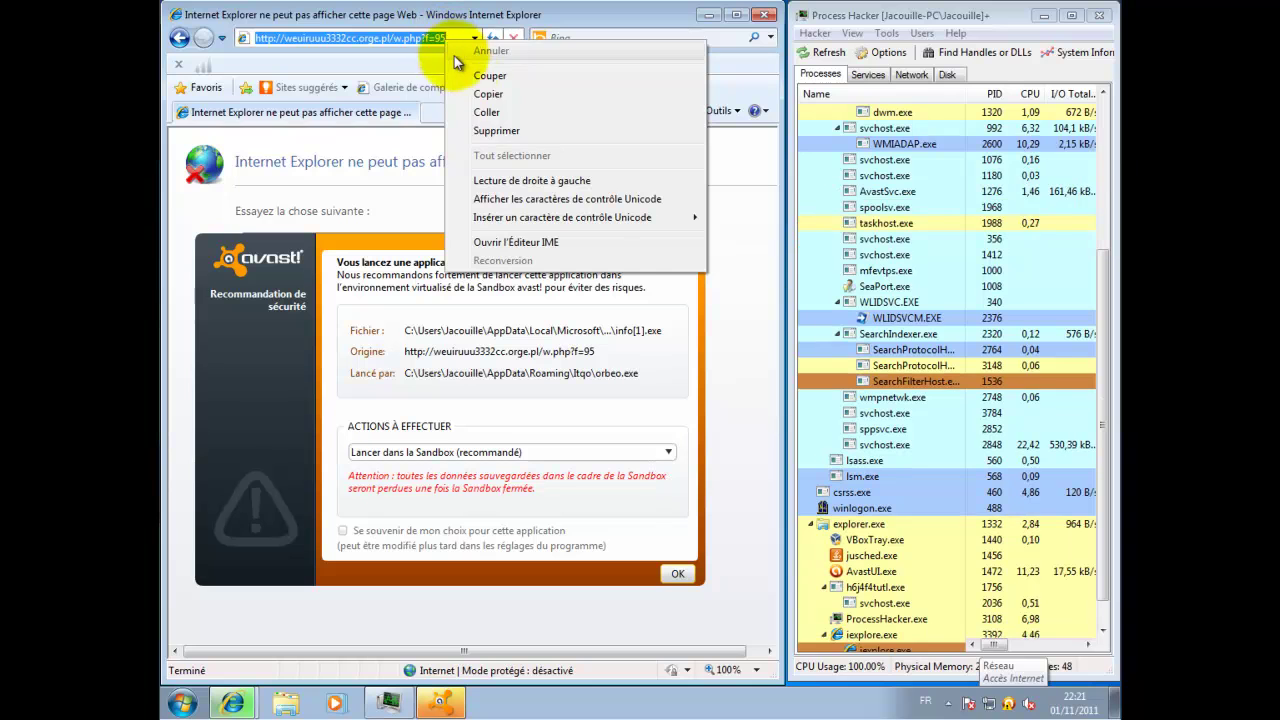
click(477, 117)
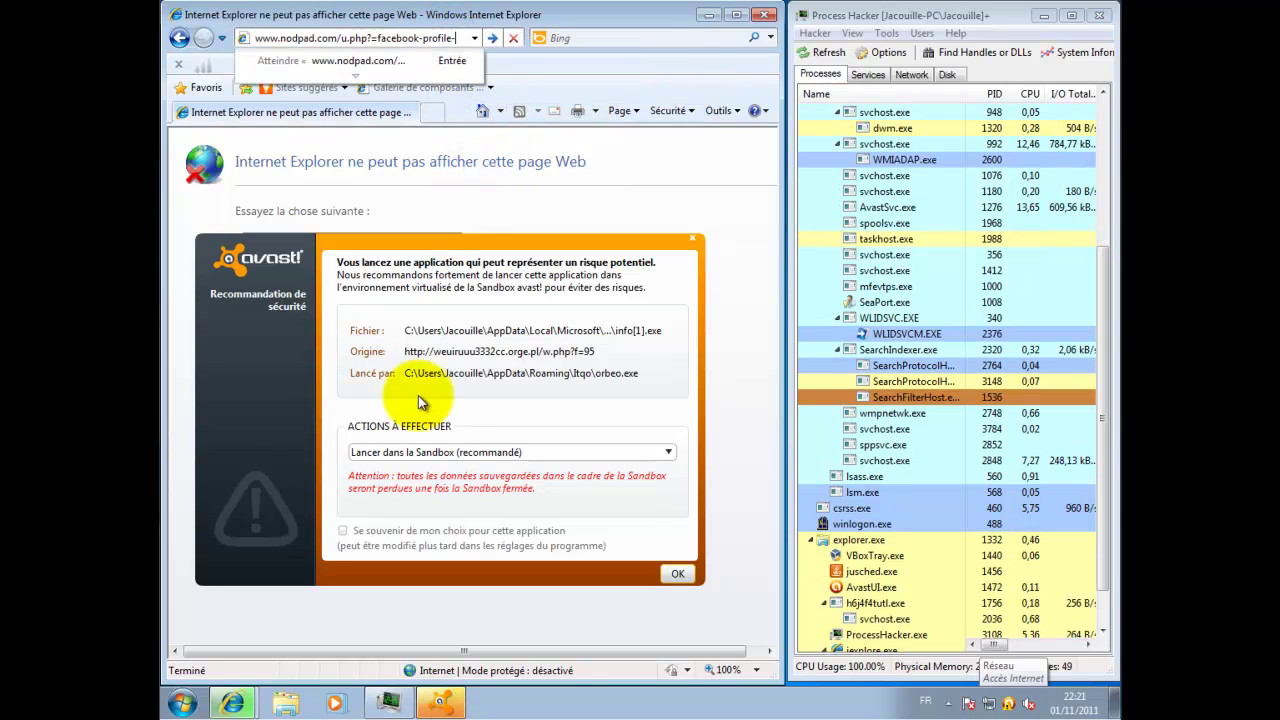
Let info[1].exe launch normally instead of in the avast! Sandbox and load the pasted nodpad.com address
click(432, 452)
click(434, 478)
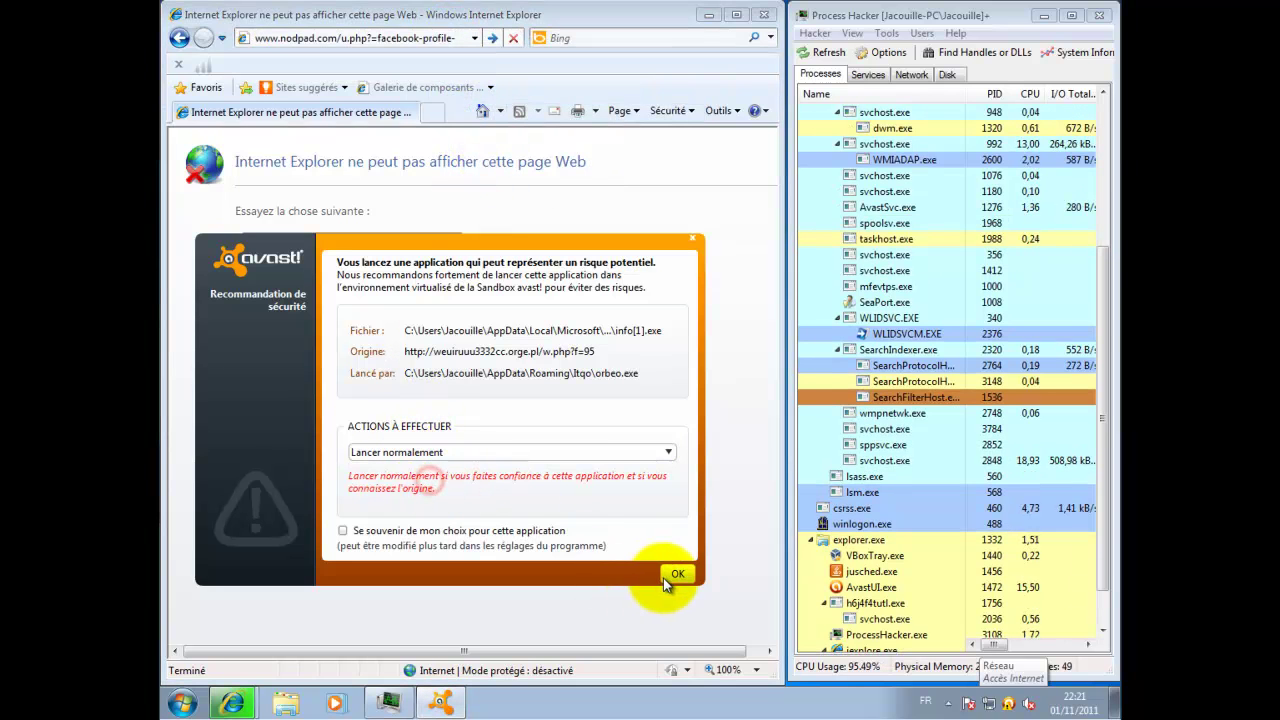
click(678, 574)
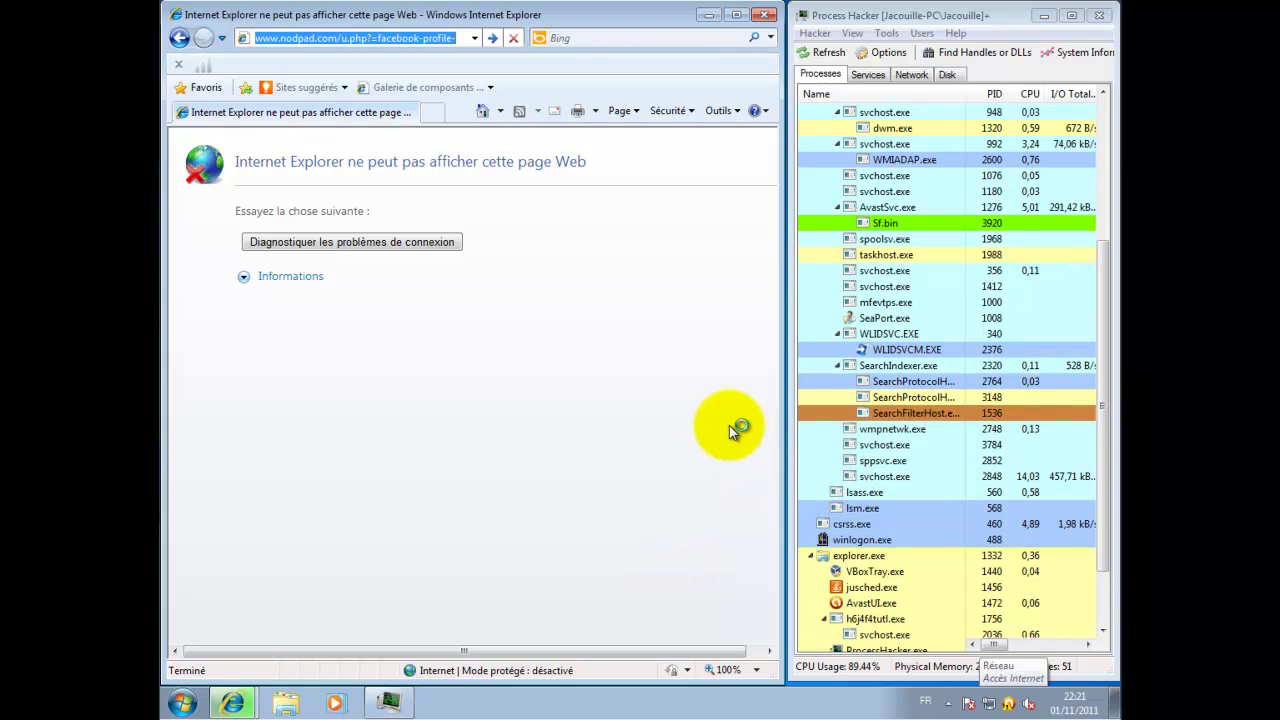
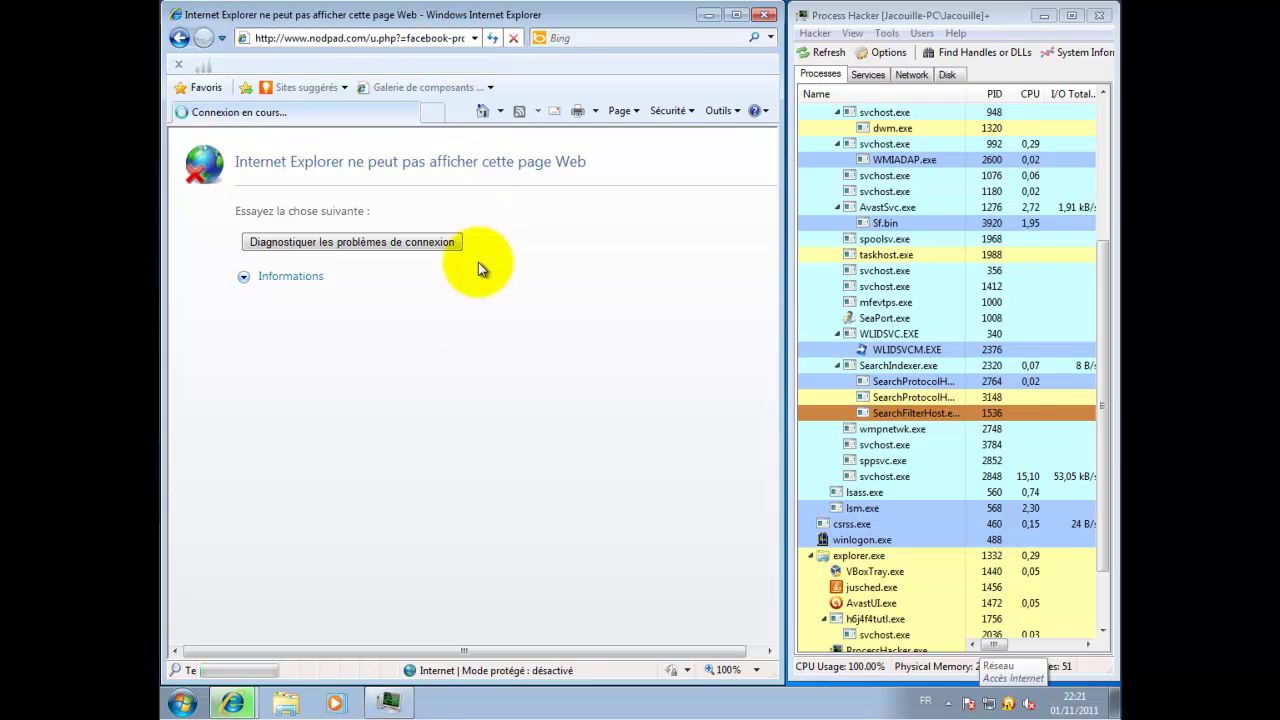
Restore the minimised info.exe download window and try to run facebook-pic00043212286.exe from nodpad.com
click(238, 702)
click(304, 660)
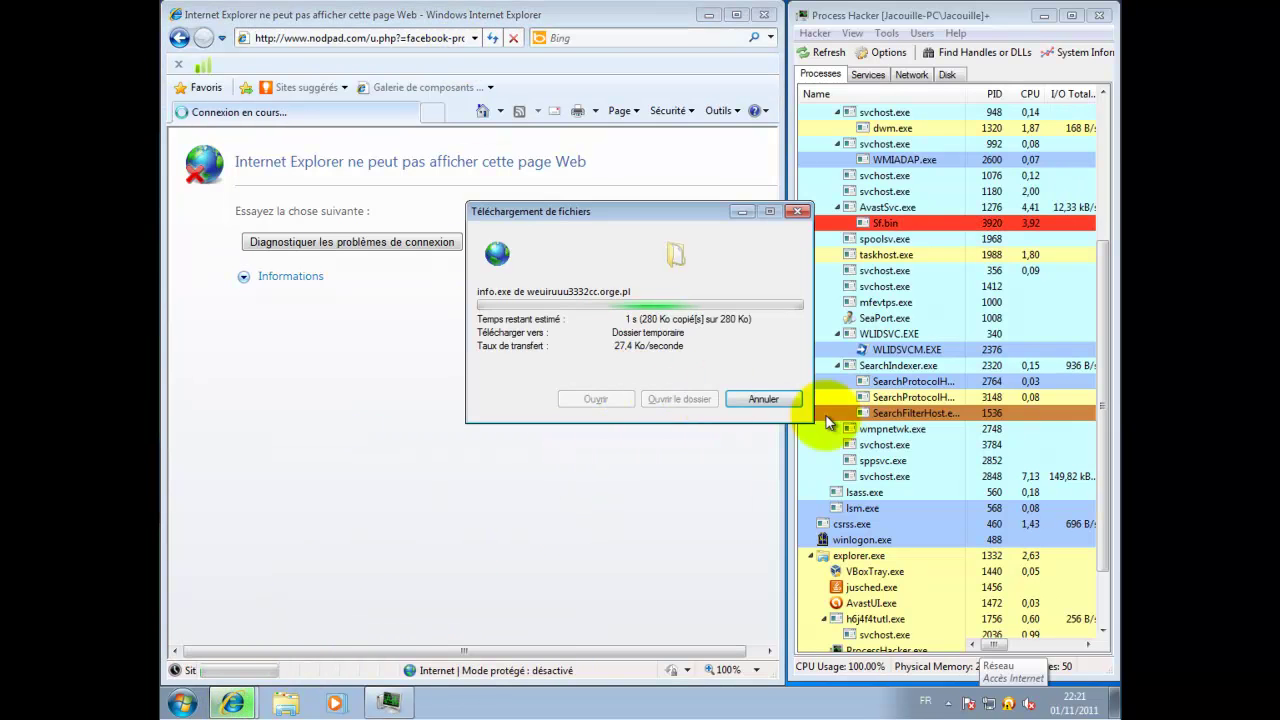
scroll(1105, 509, down, 1)
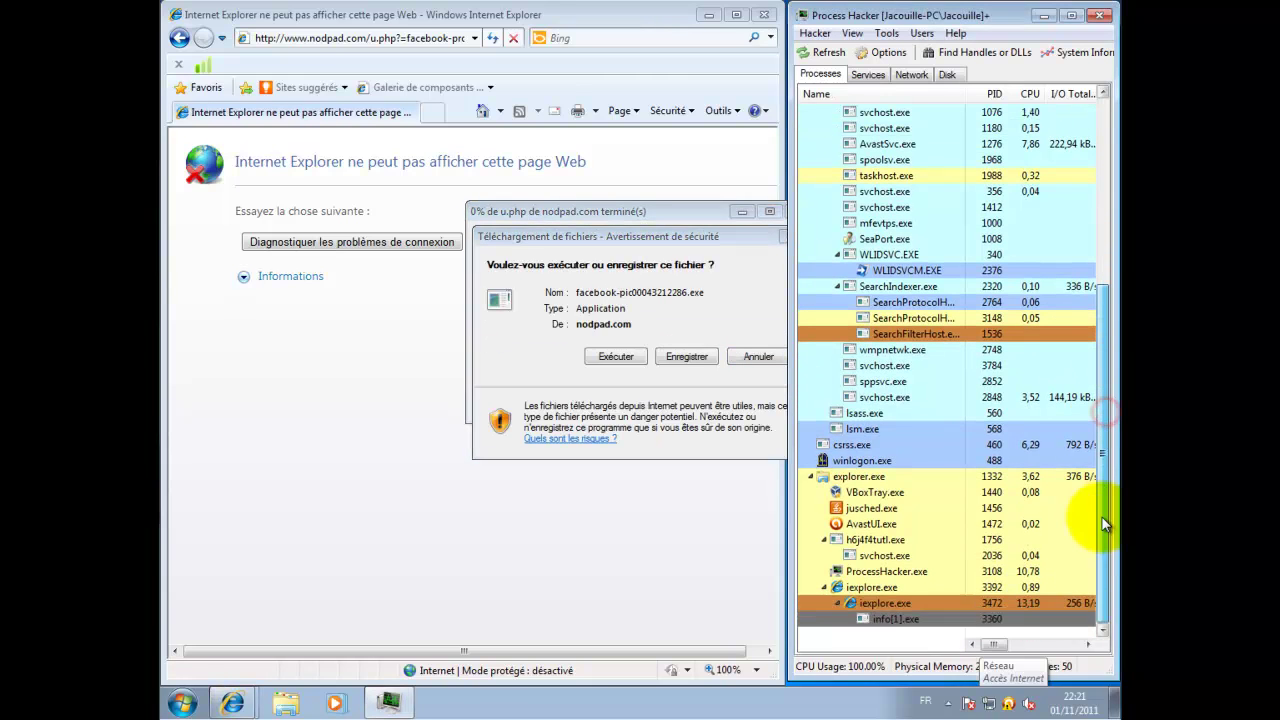
click(636, 354)
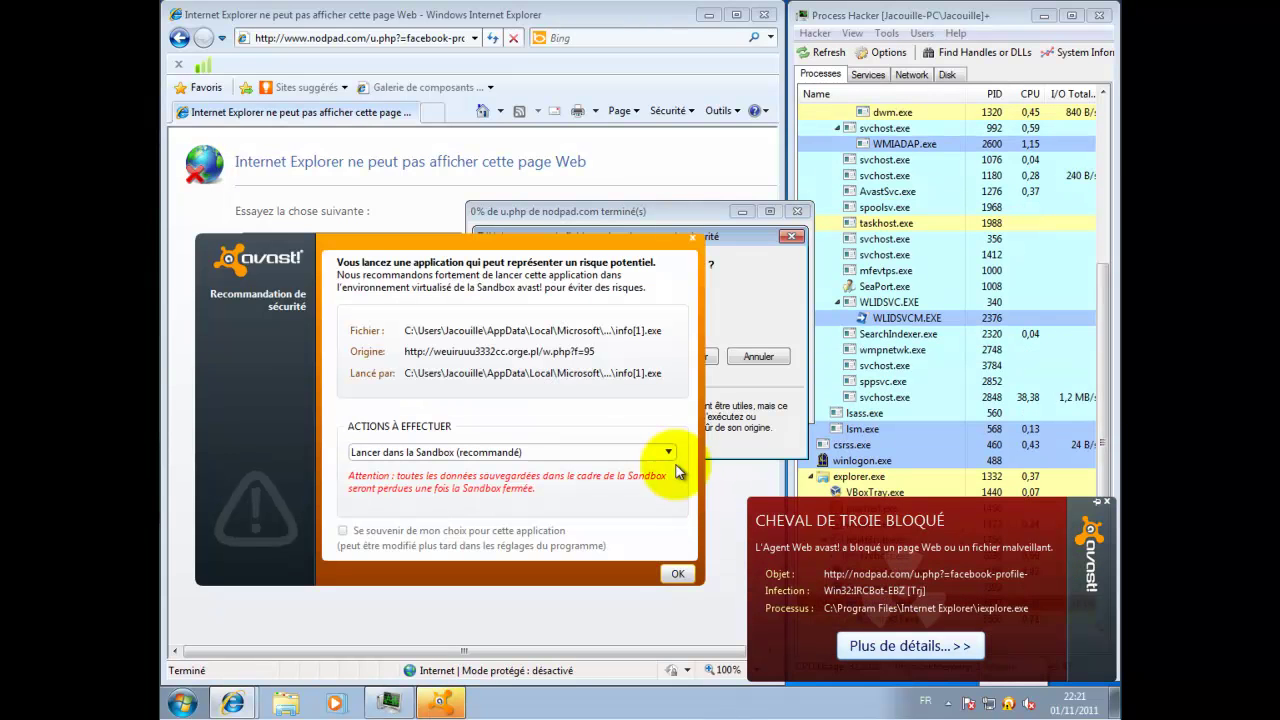
Allow the process started by info[1].exe to launch normally outside the Sandbox and dismiss avast!'s blocked-trojan alert
click(667, 452)
click(486, 483)
click(680, 574)
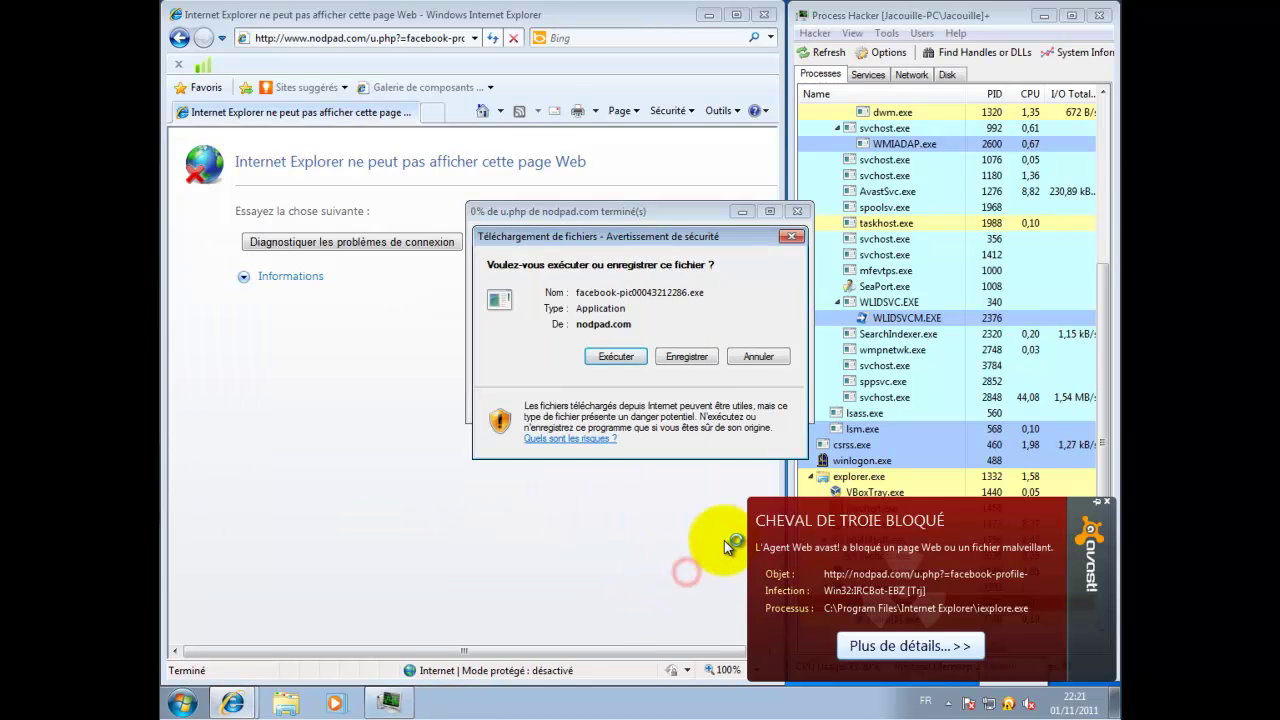
click(1107, 503)
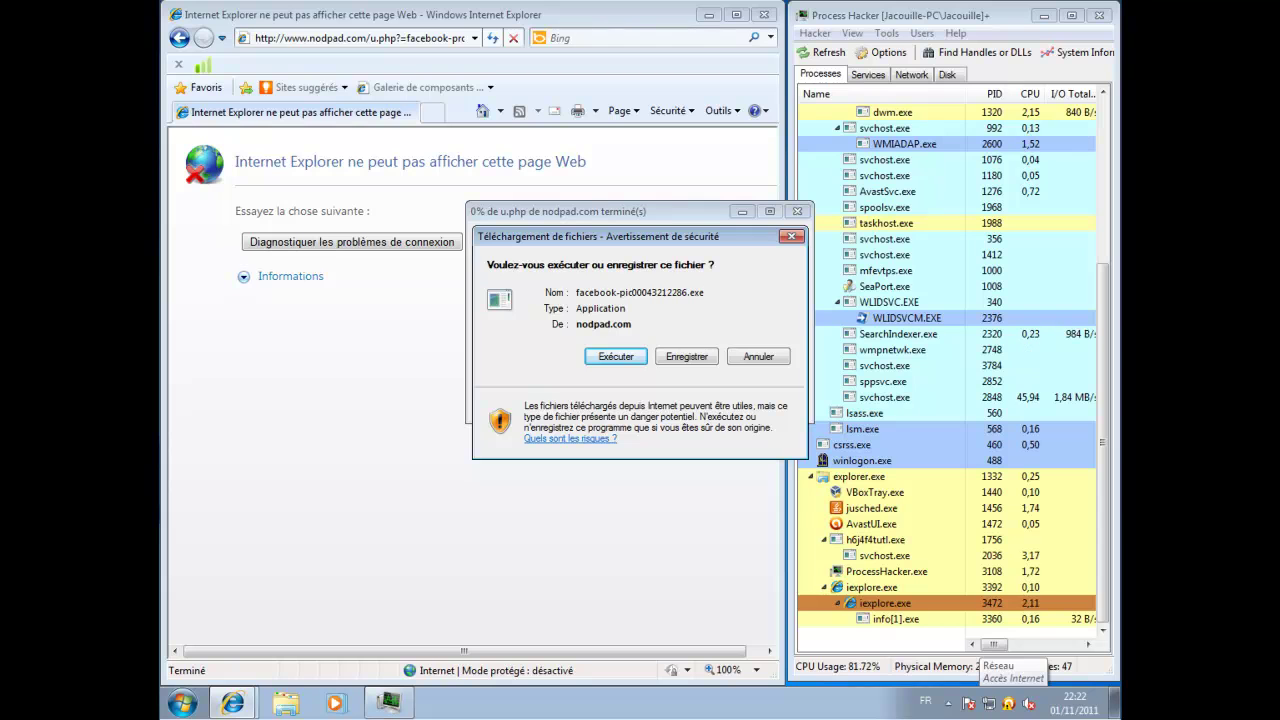
click(613, 356)
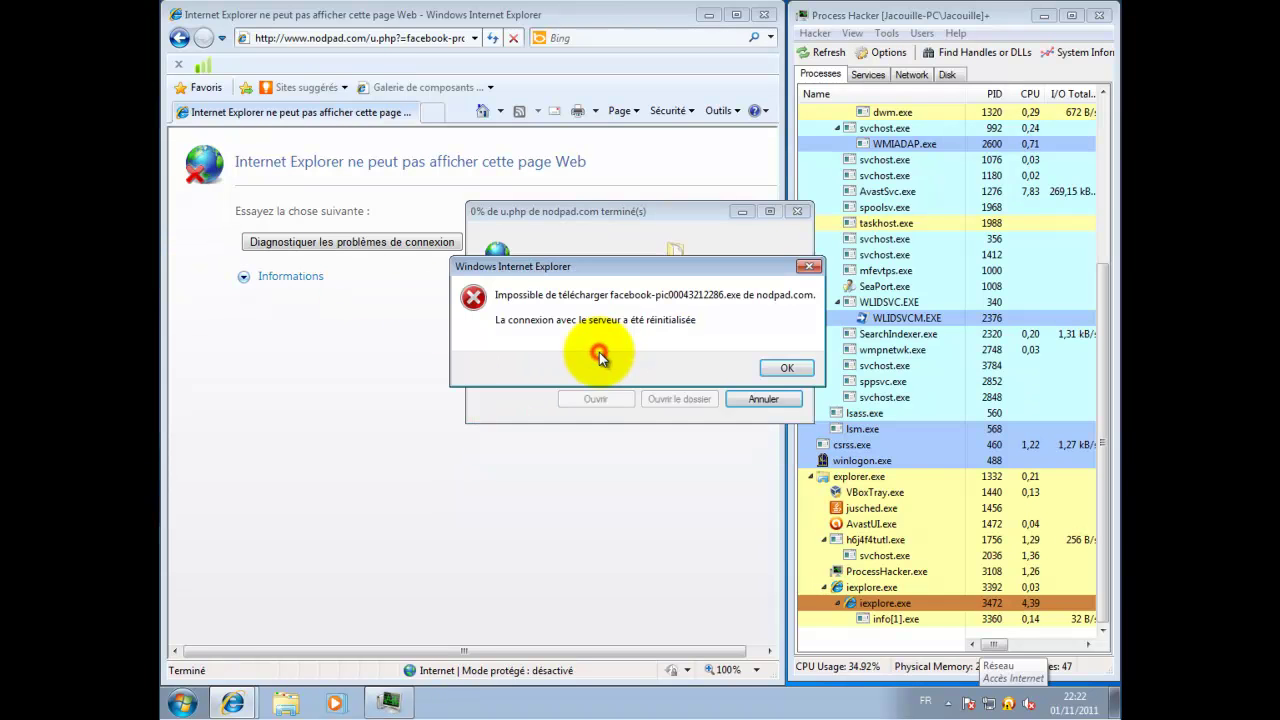
click(787, 368)
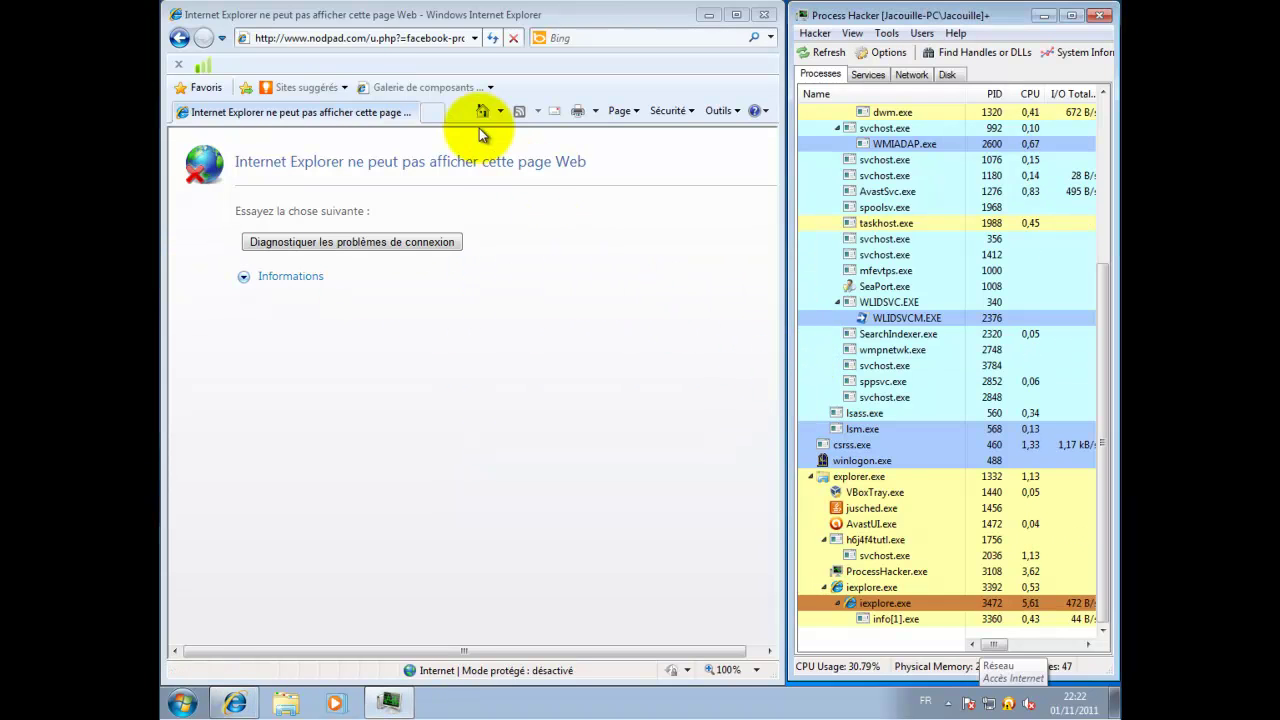
click(411, 35)
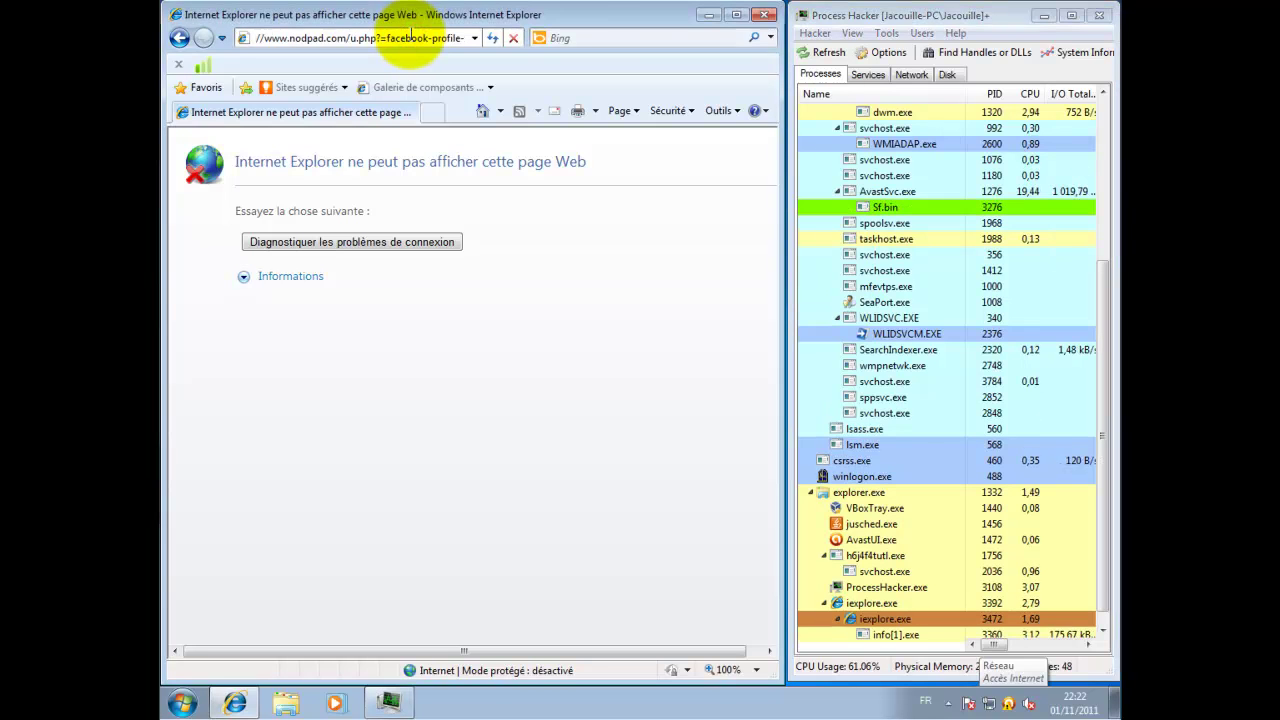
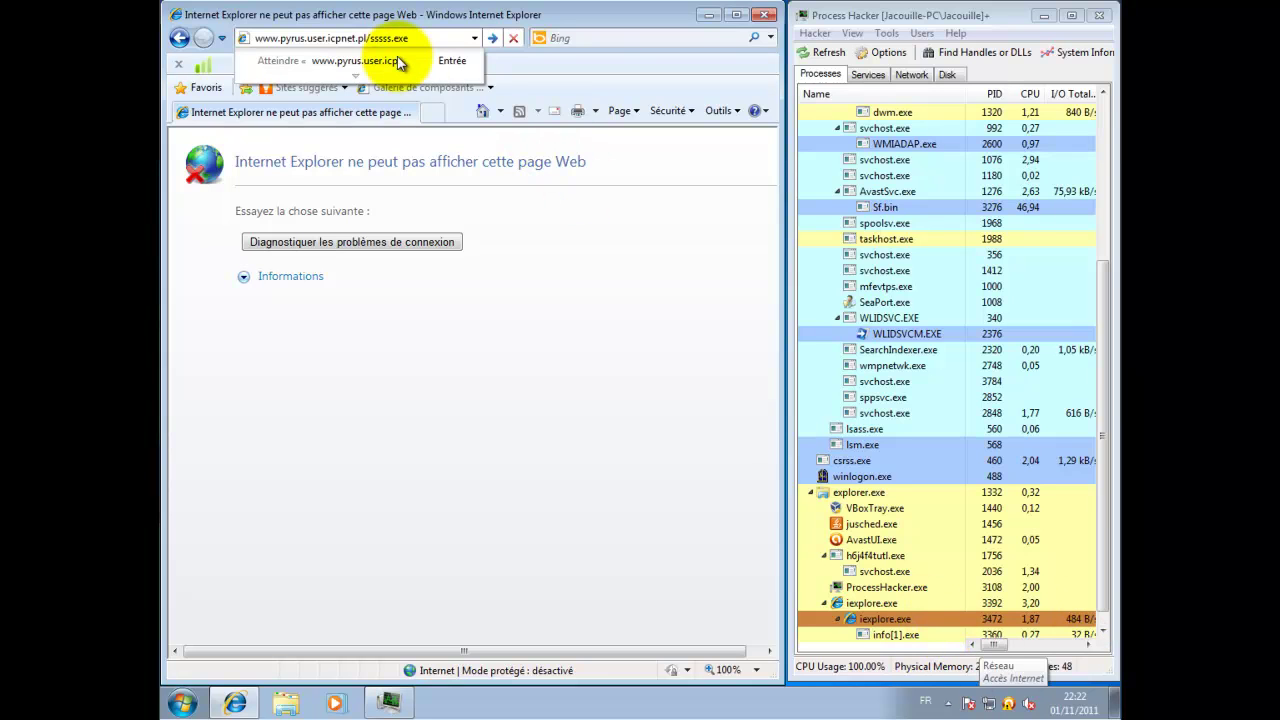
key(Return)
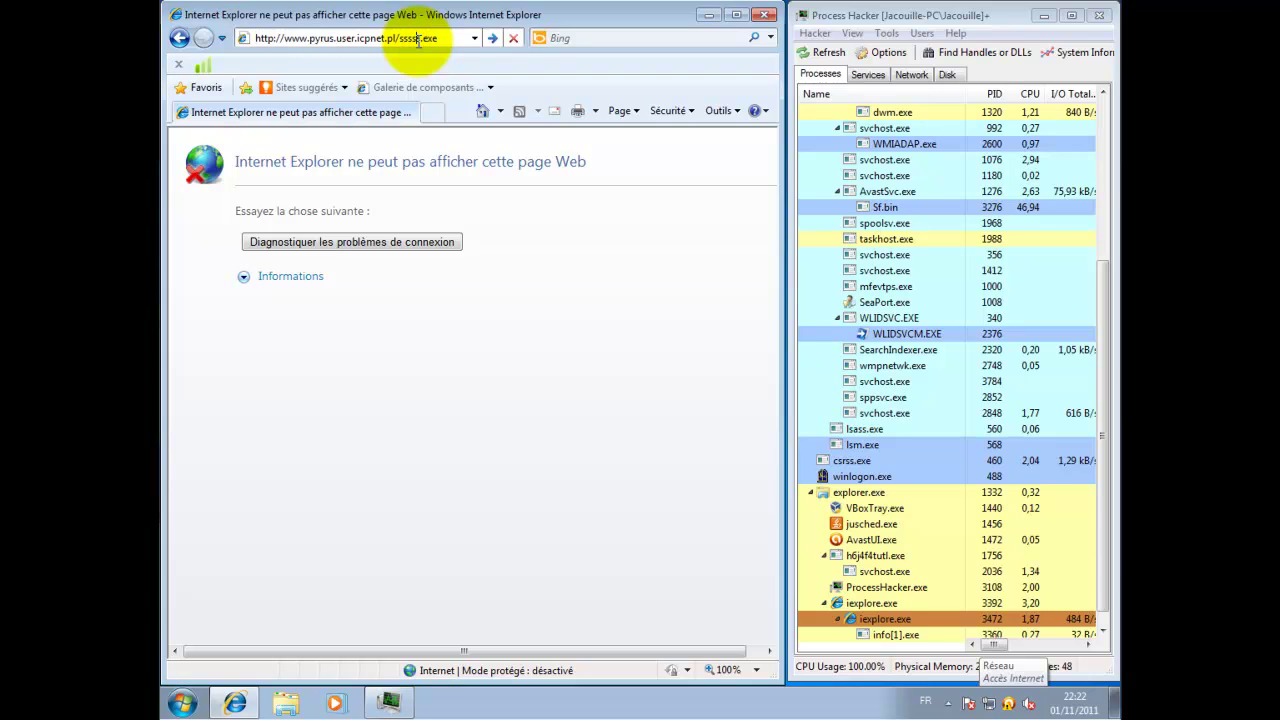
key(Return)
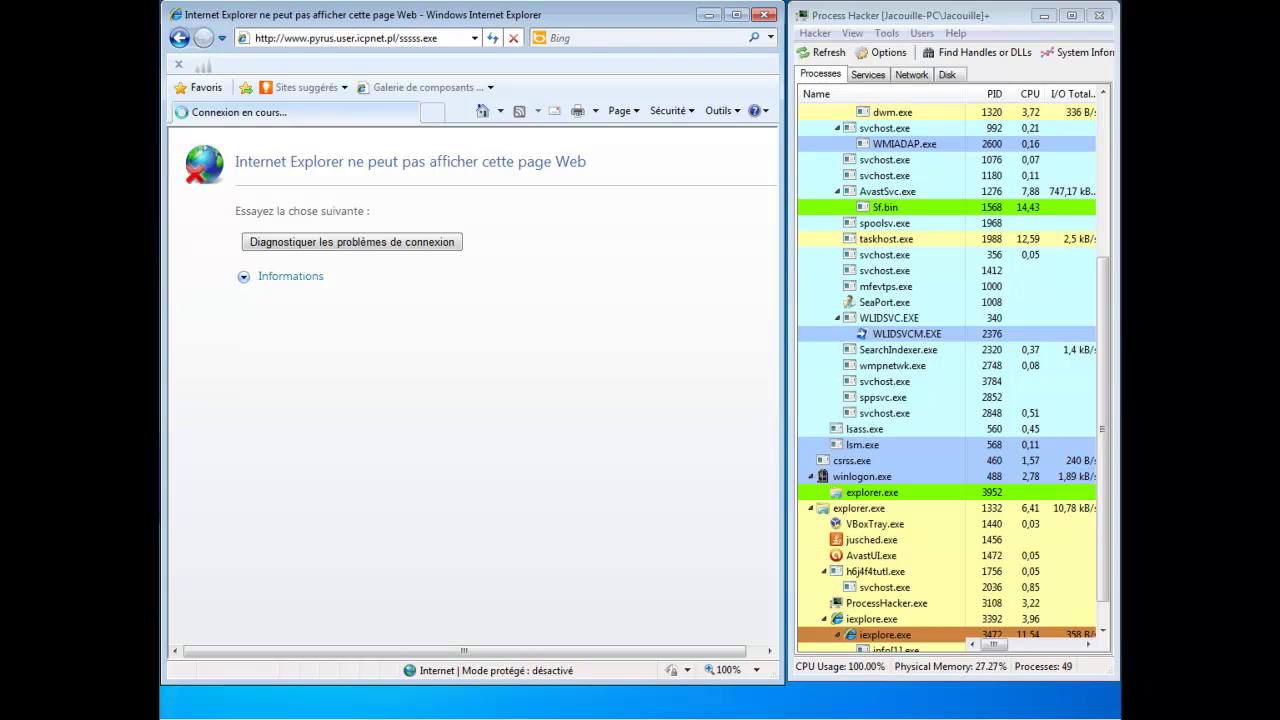
click(301, 40)
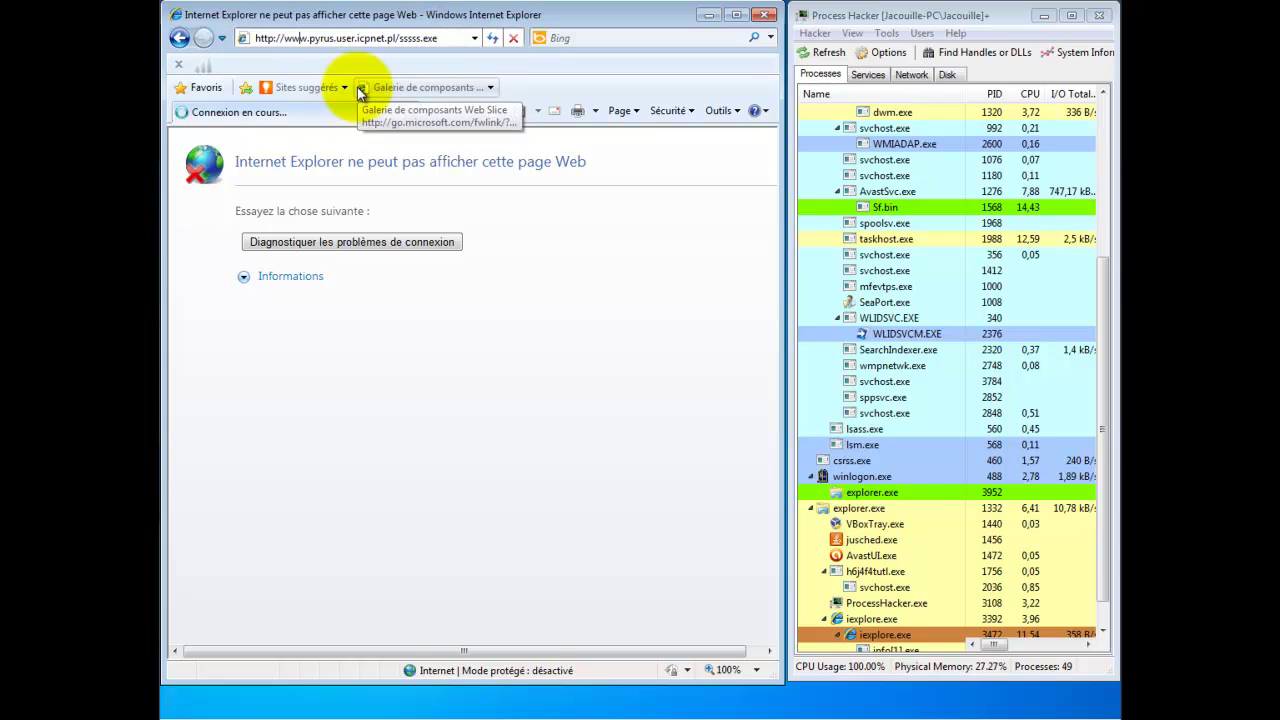
click(436, 37)
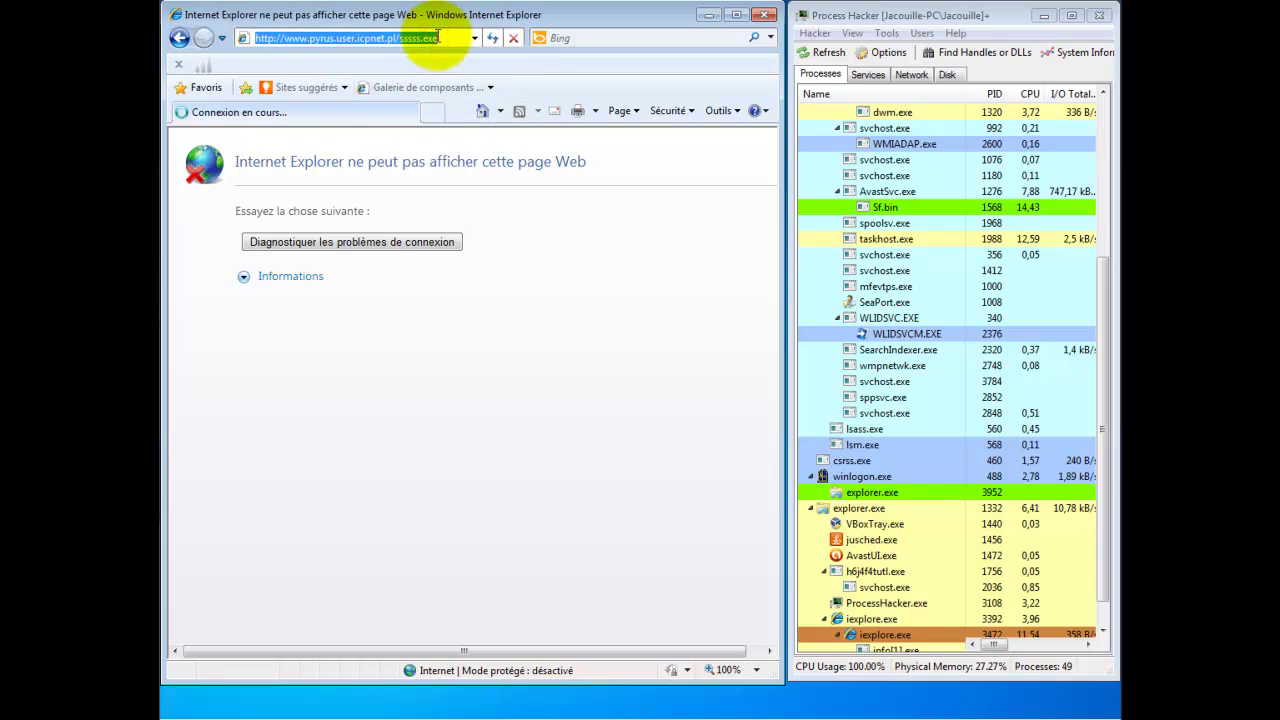
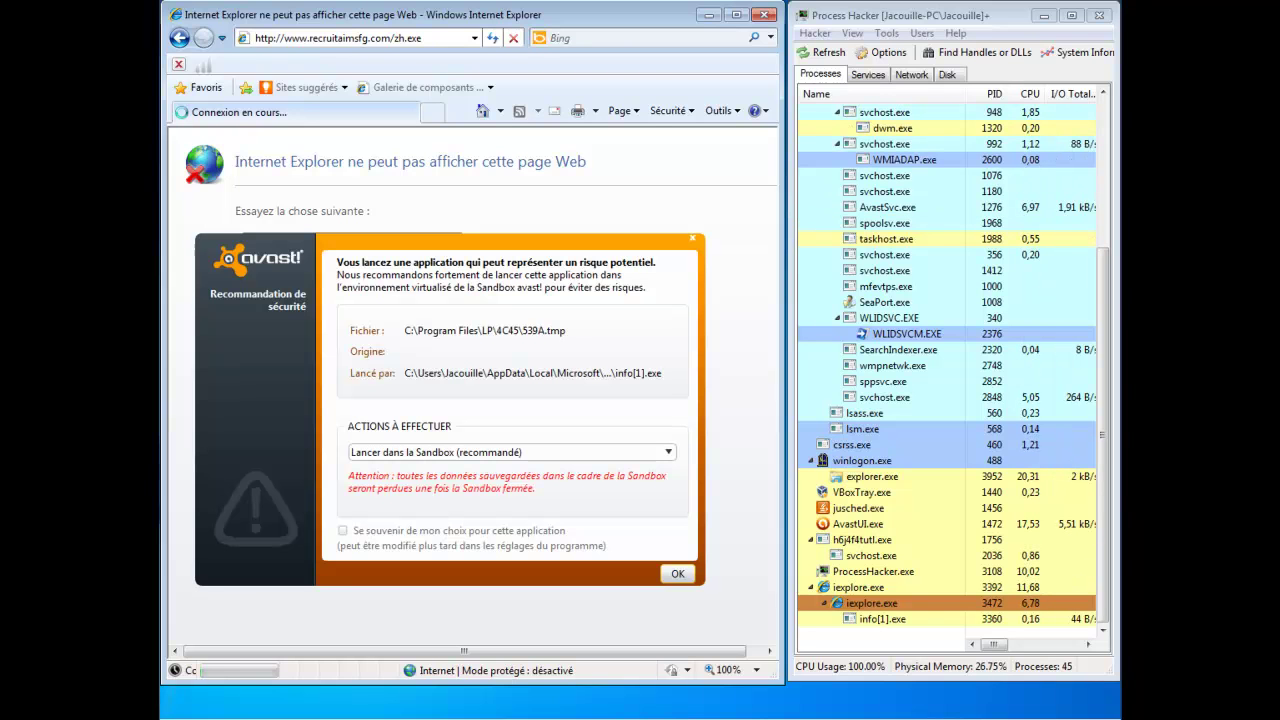
click(562, 455)
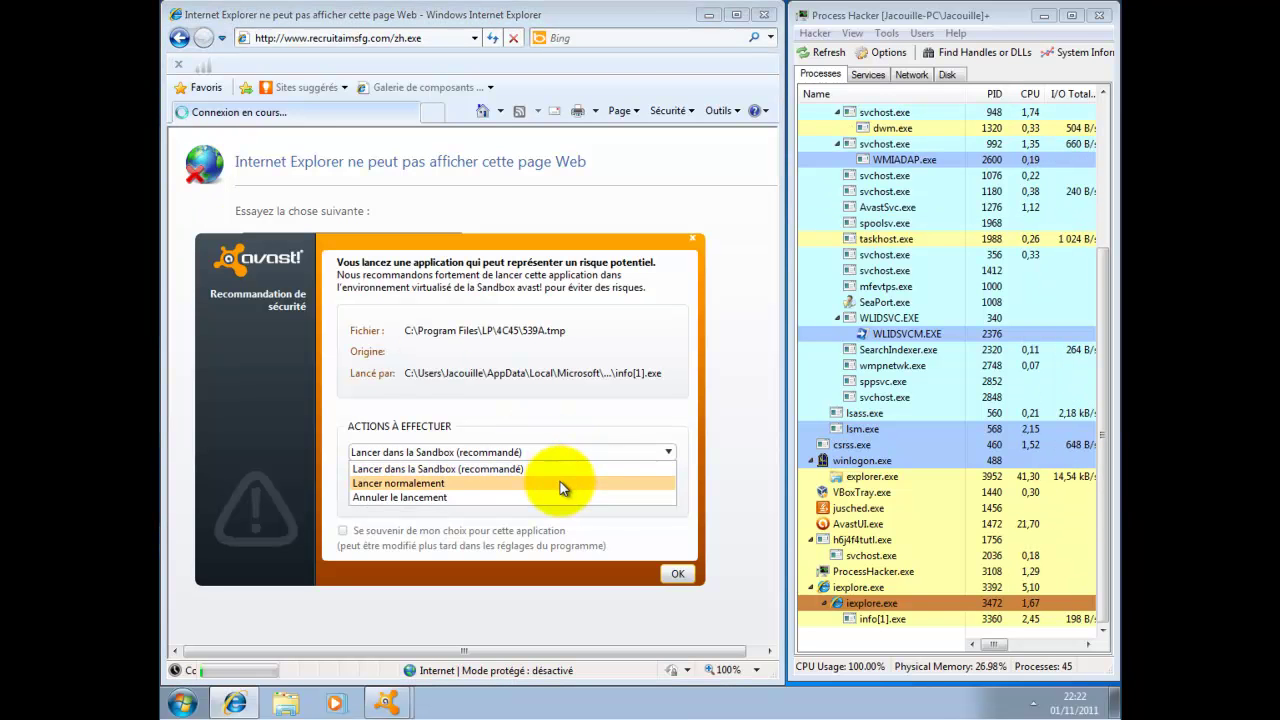
click(560, 484)
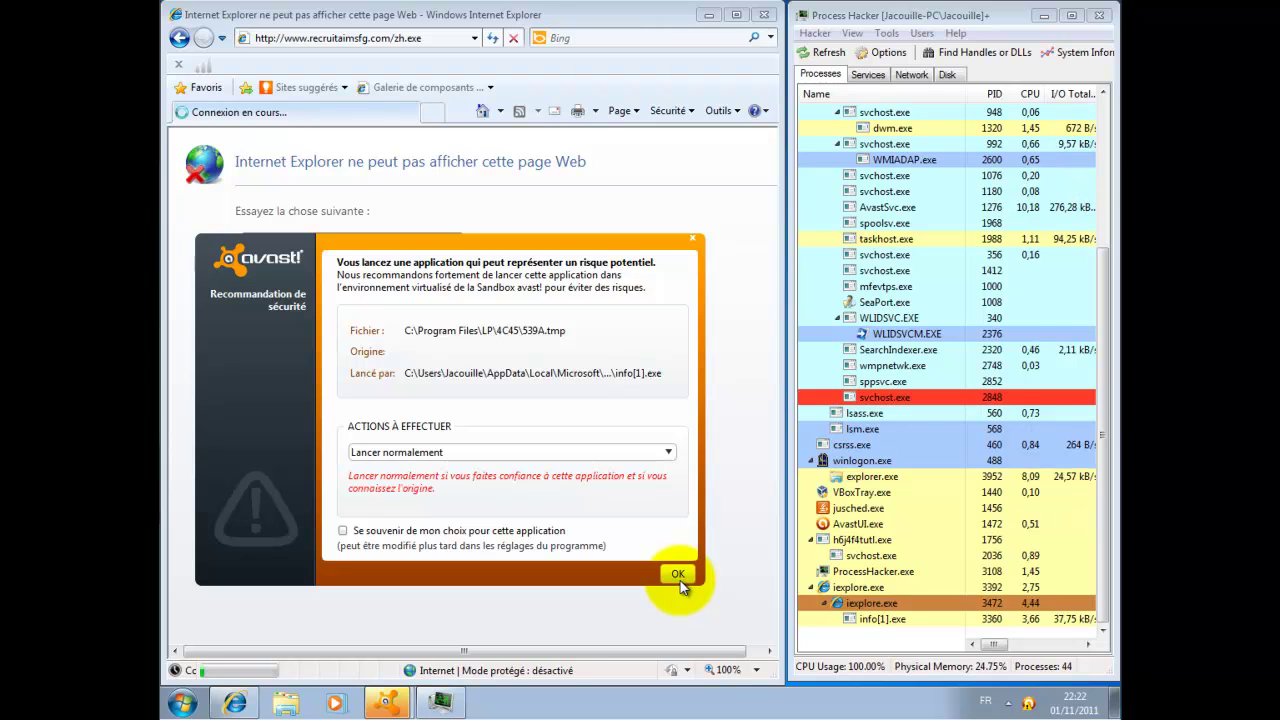
click(677, 575)
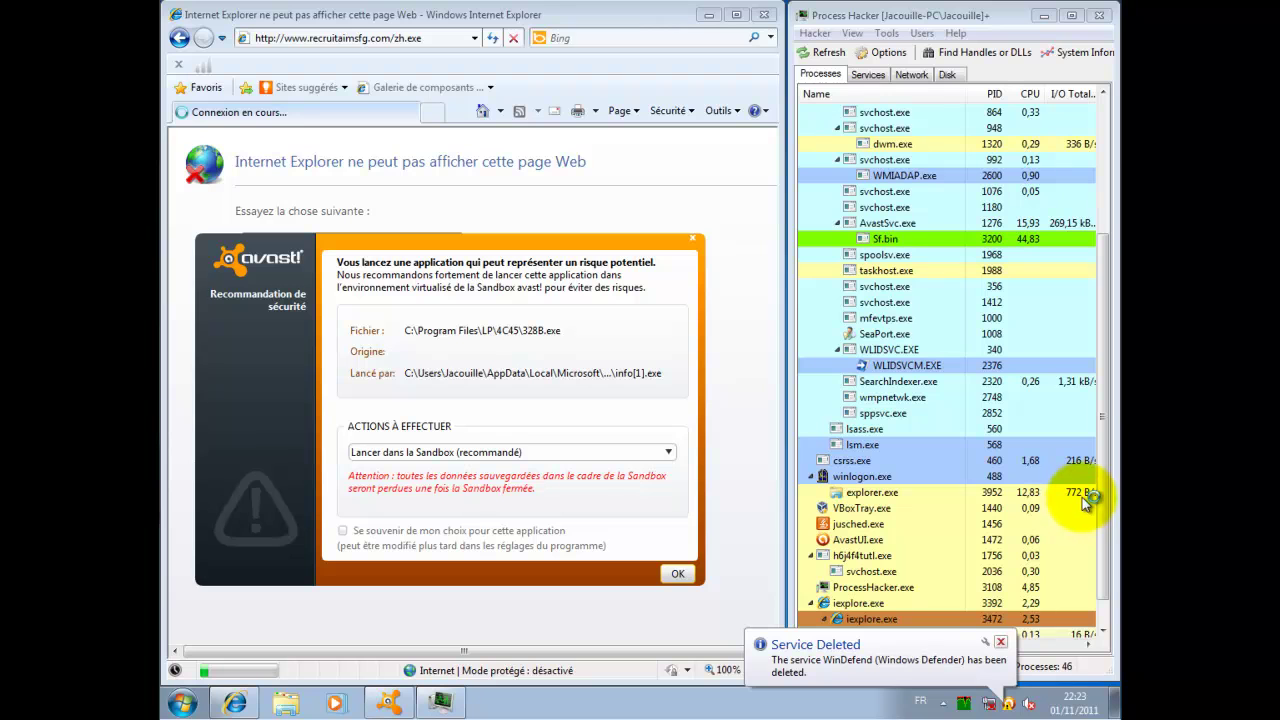
Dismiss the deleted-service notification for WinDefend and let 328B.exe launch normally outside the avast! Sandbox
click(1006, 640)
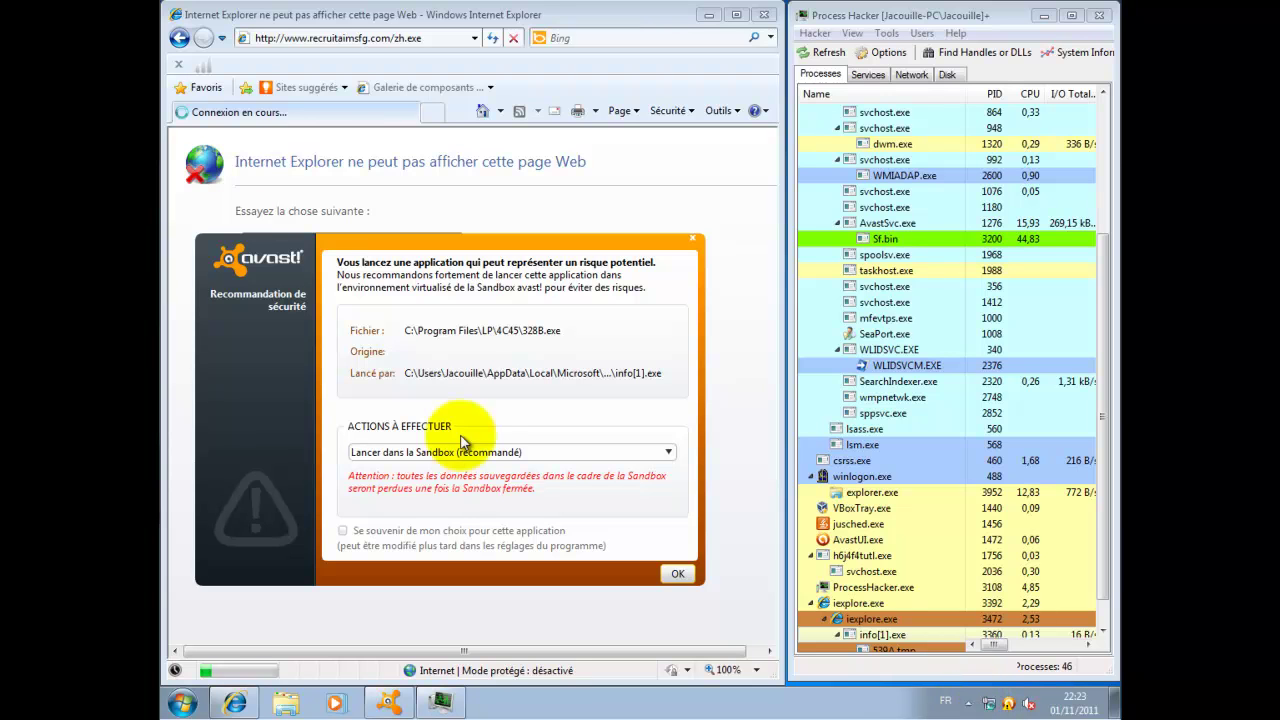
click(351, 41)
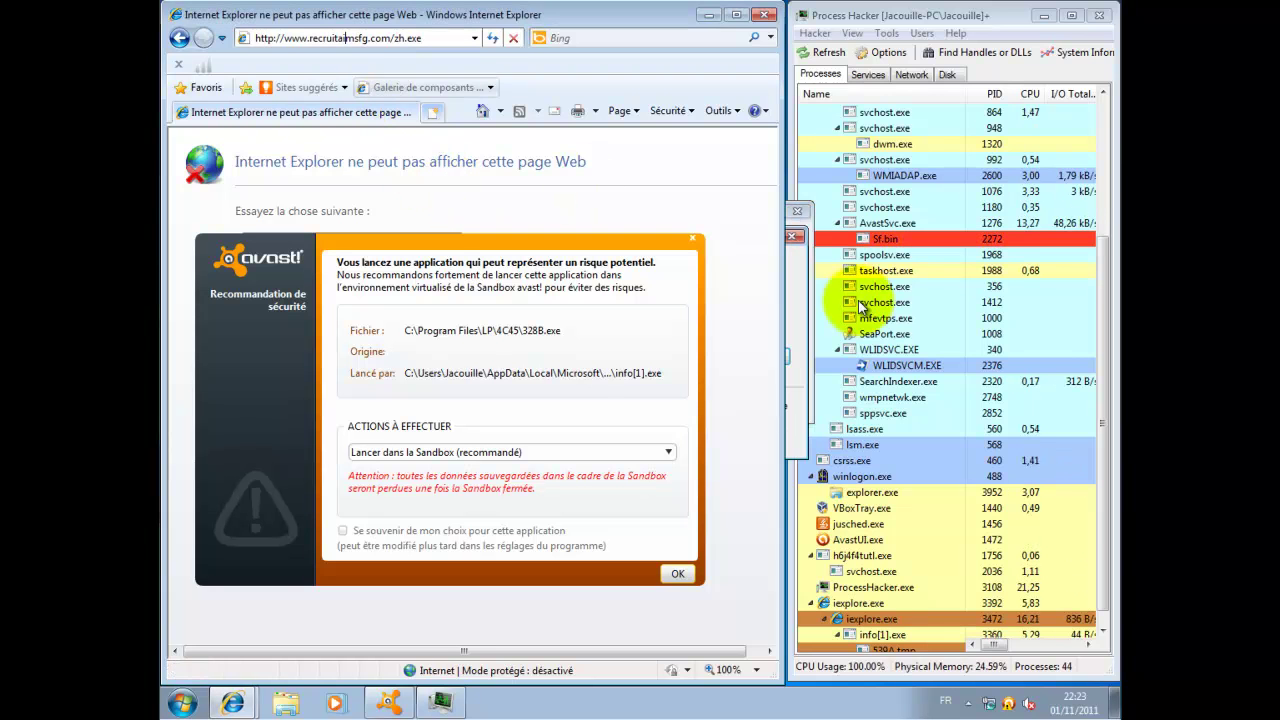
click(791, 286)
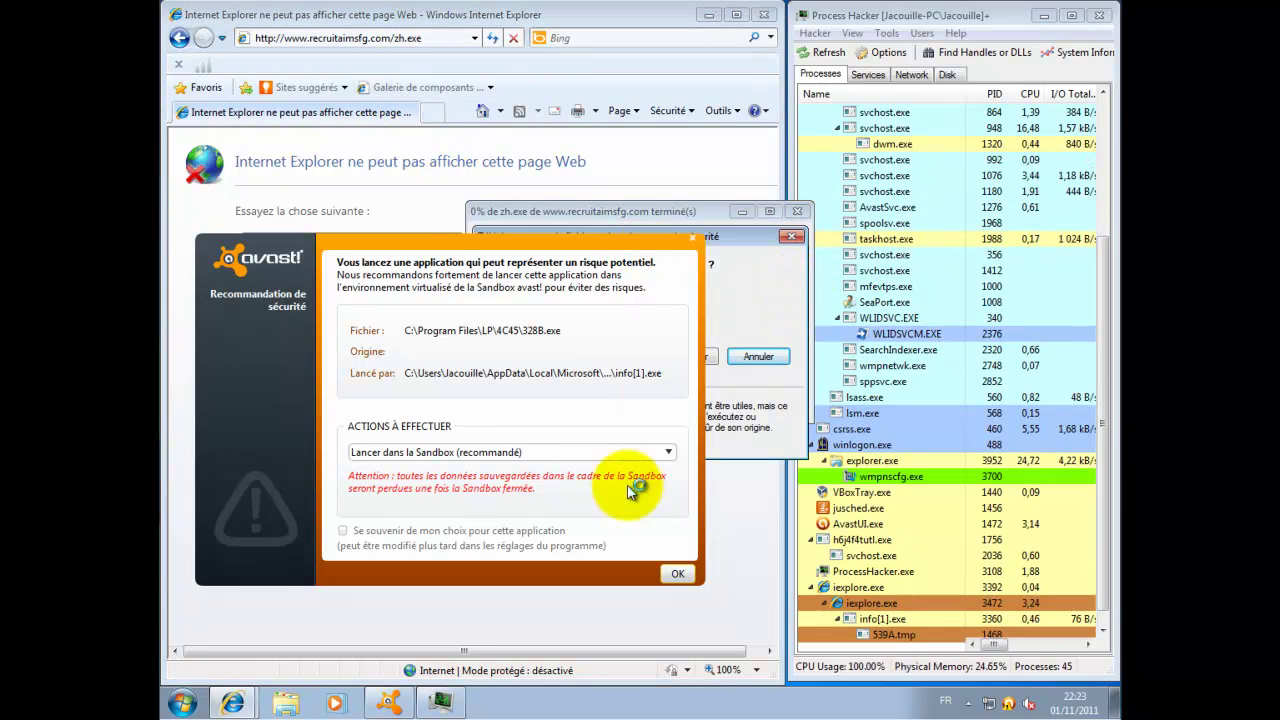
click(543, 455)
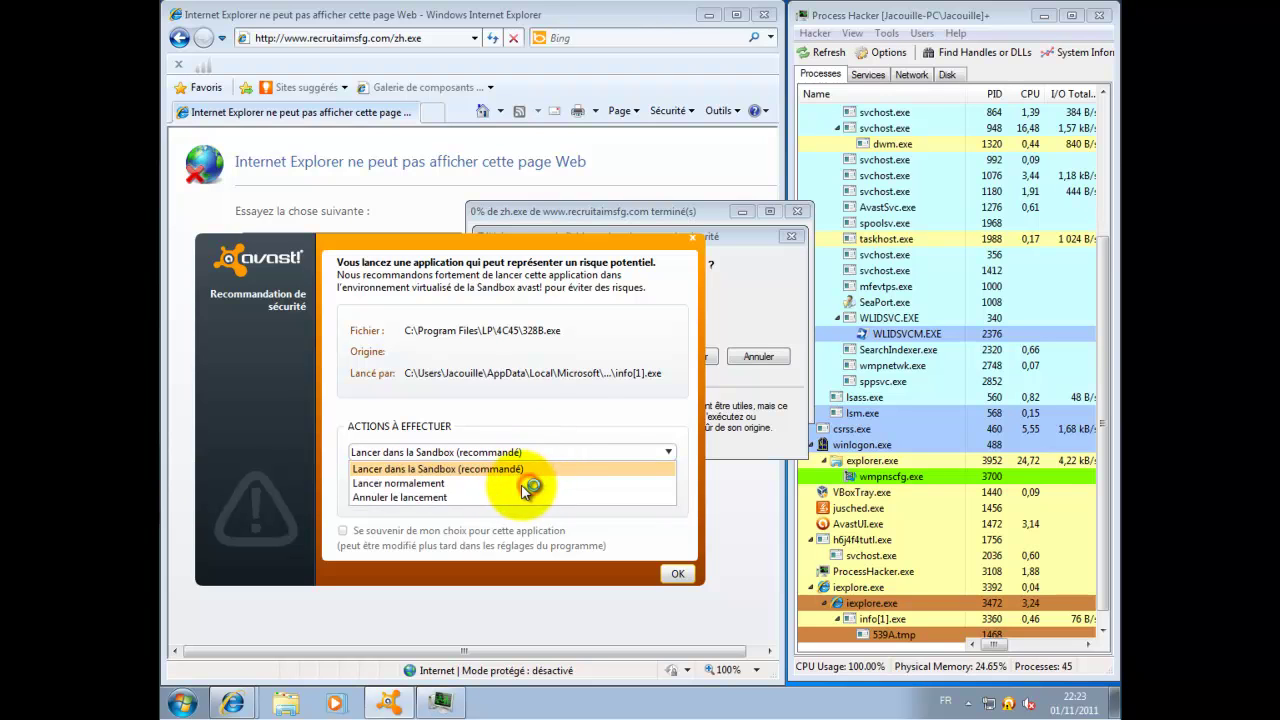
click(420, 485)
click(668, 576)
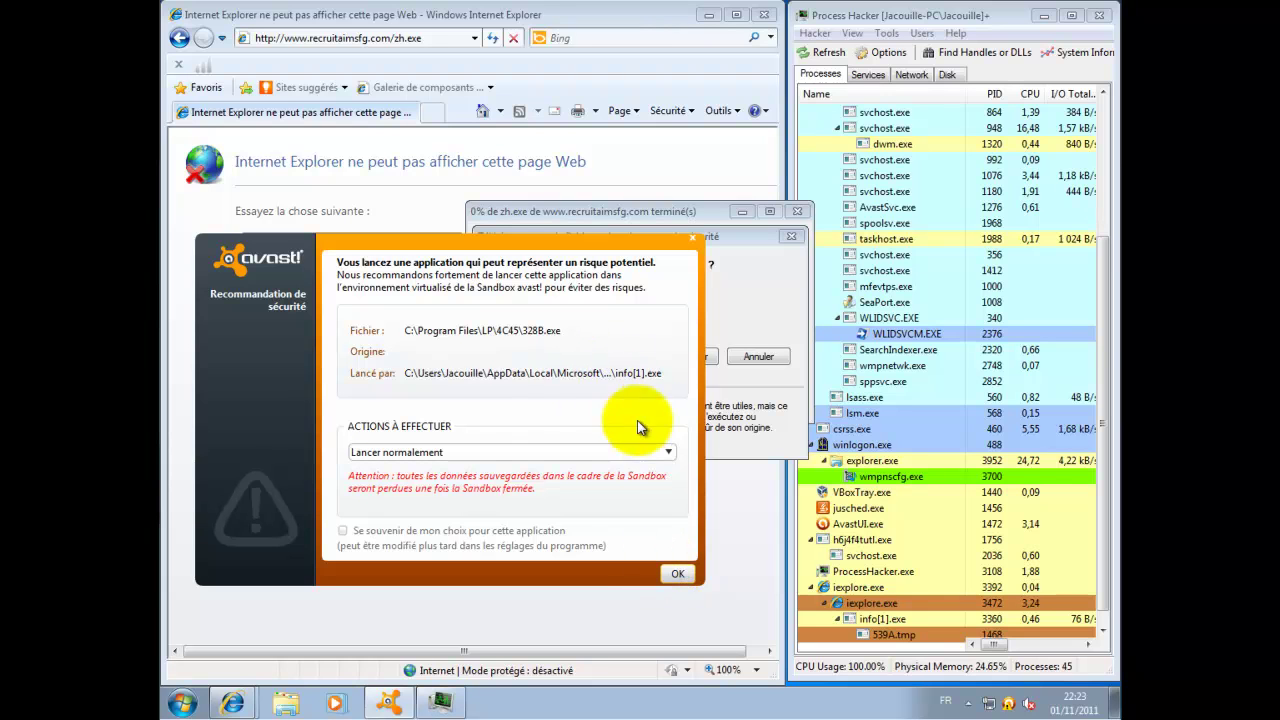
click(677, 577)
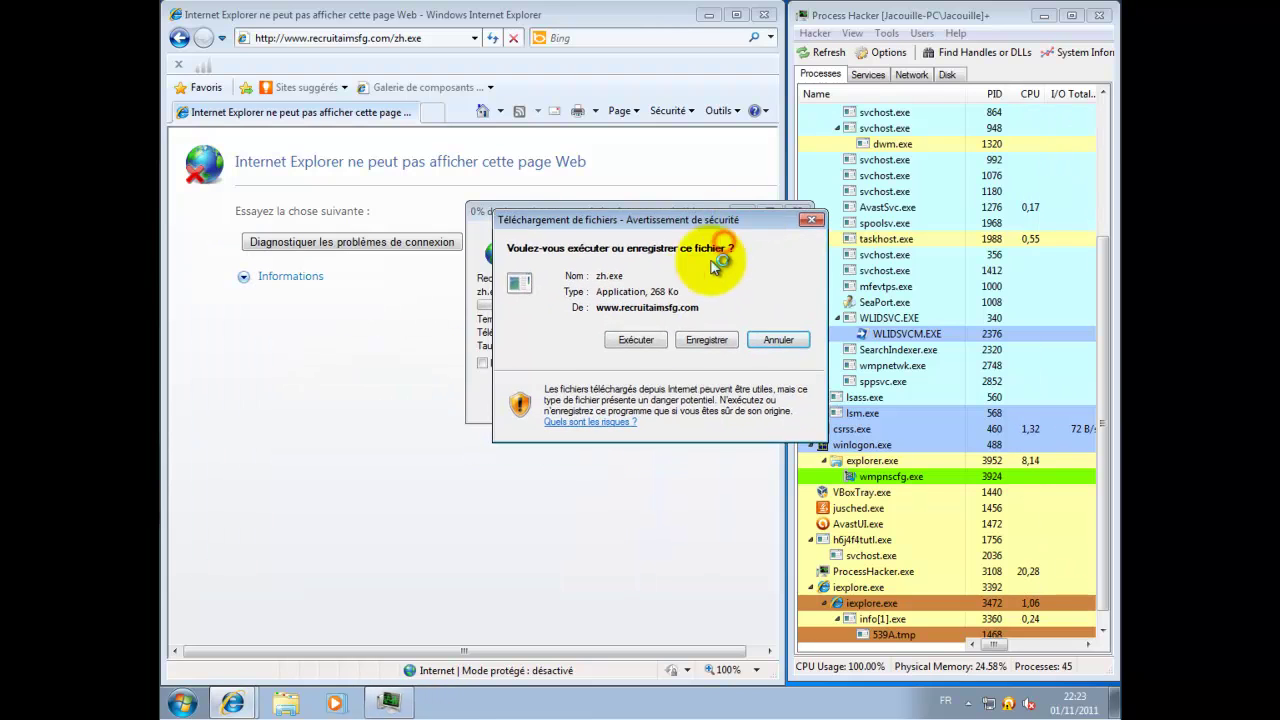
click(640, 341)
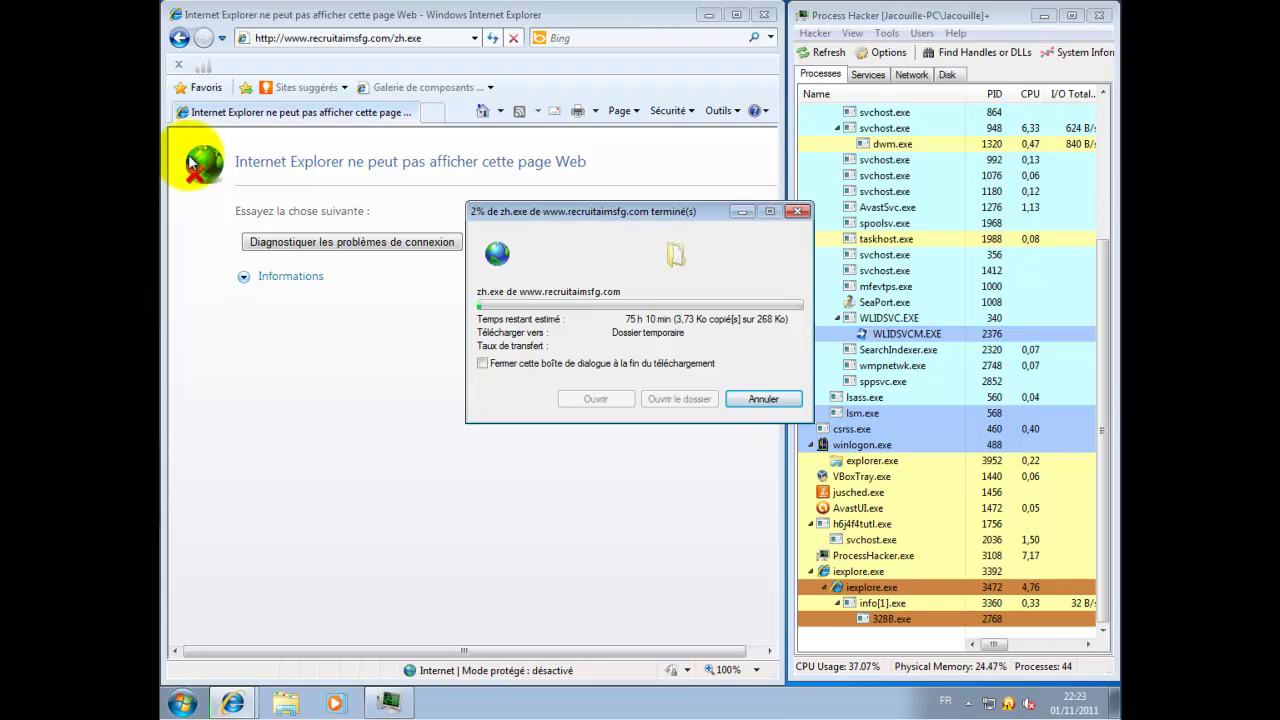
click(418, 38)
right_click(418, 37)
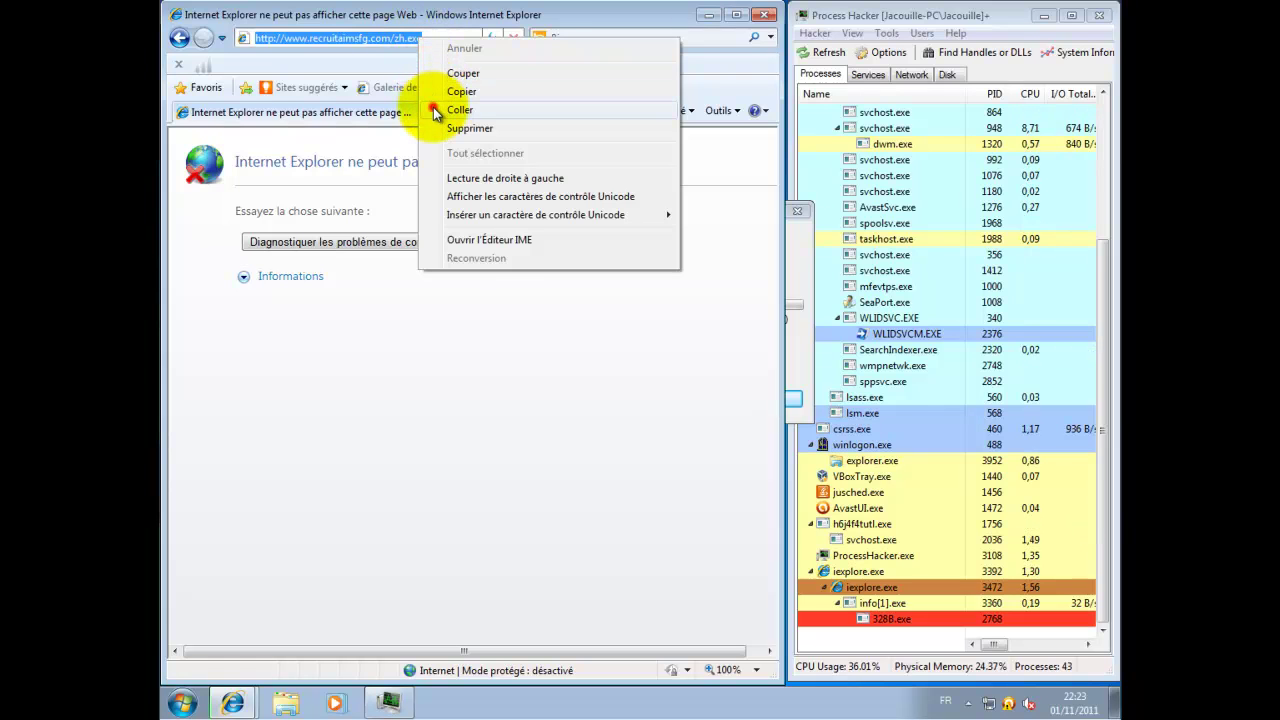
click(440, 109)
key(Return)
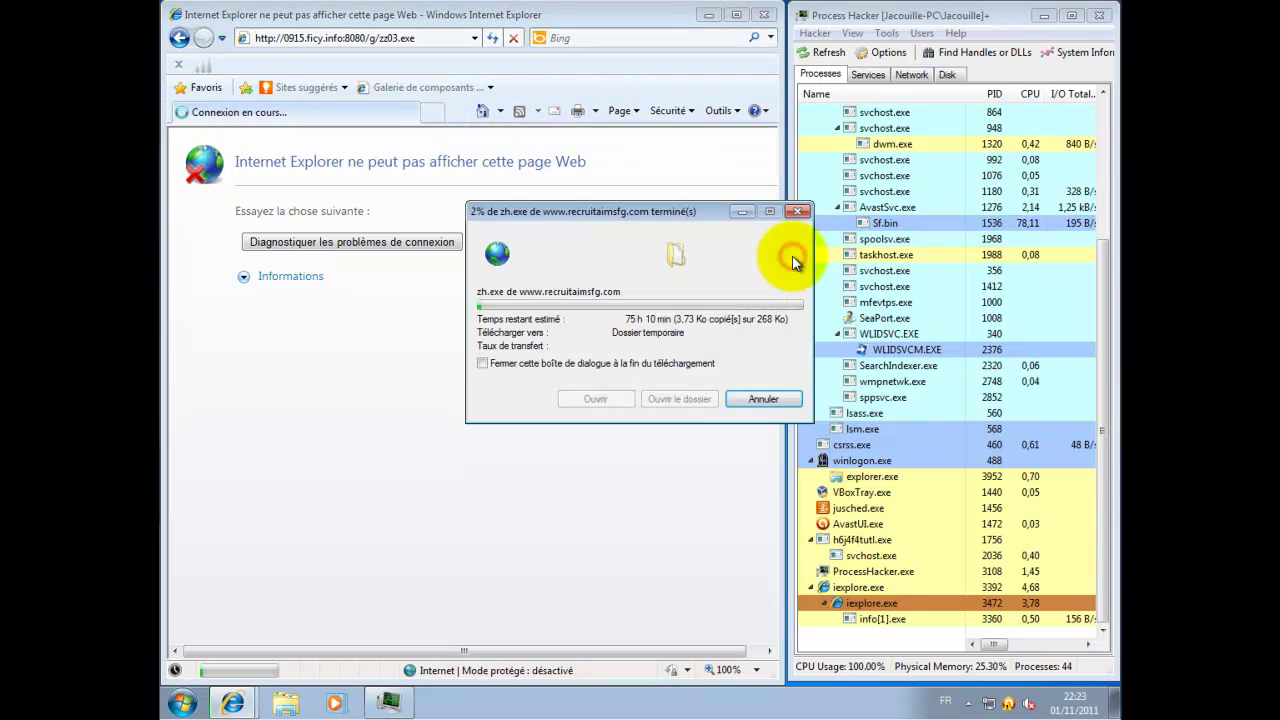
Let info[1].exe launch normally outside the Sandbox and choose to run zz03.exe from 0915.ficy.info
click(571, 451)
click(565, 482)
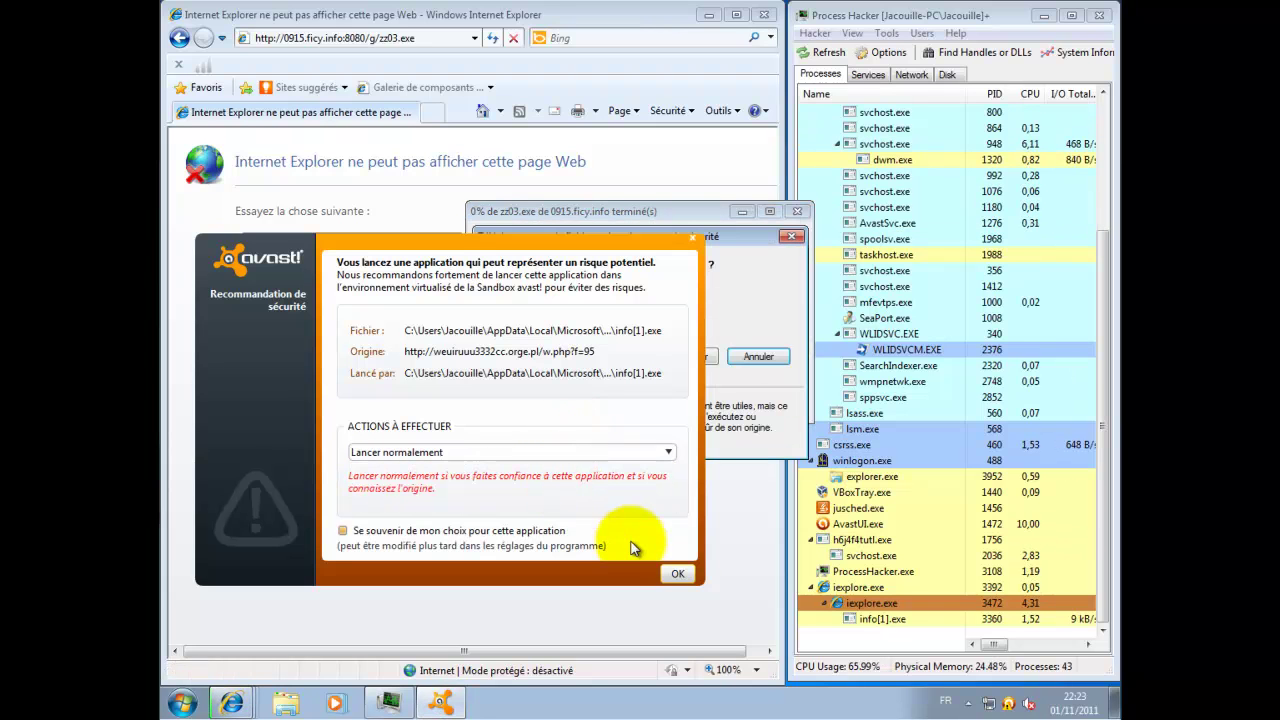
click(678, 576)
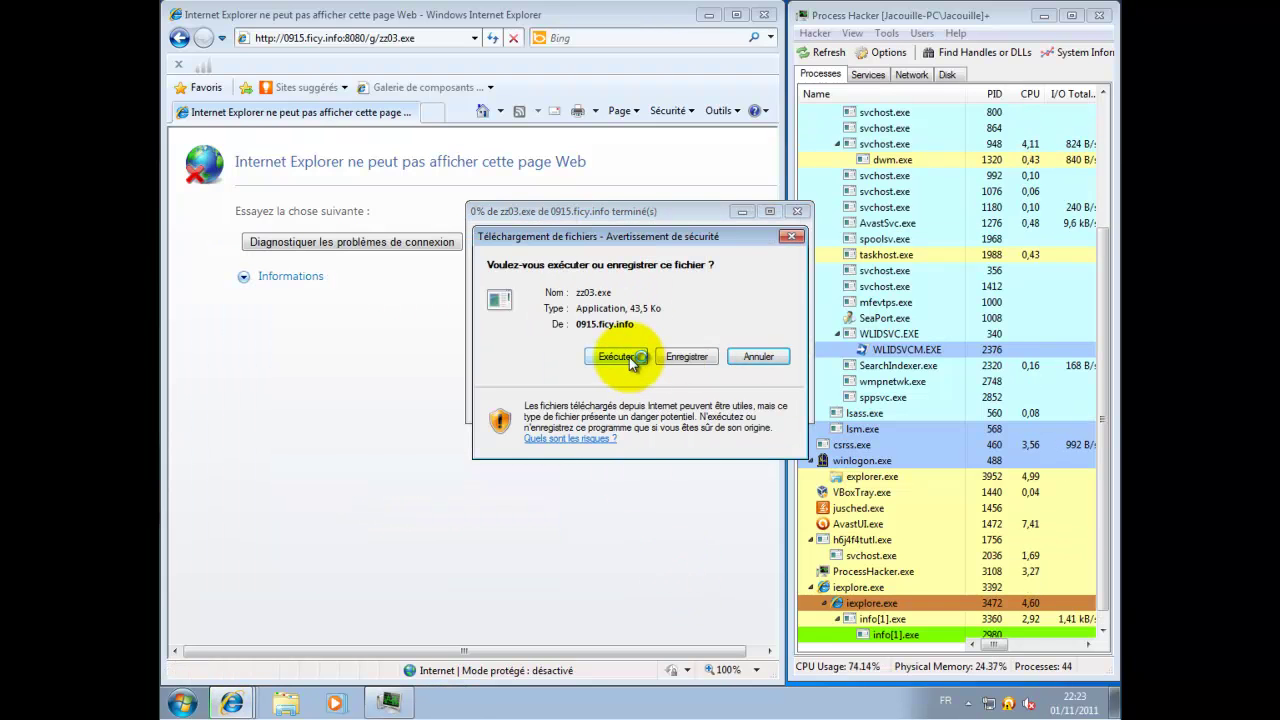
click(629, 357)
click(666, 302)
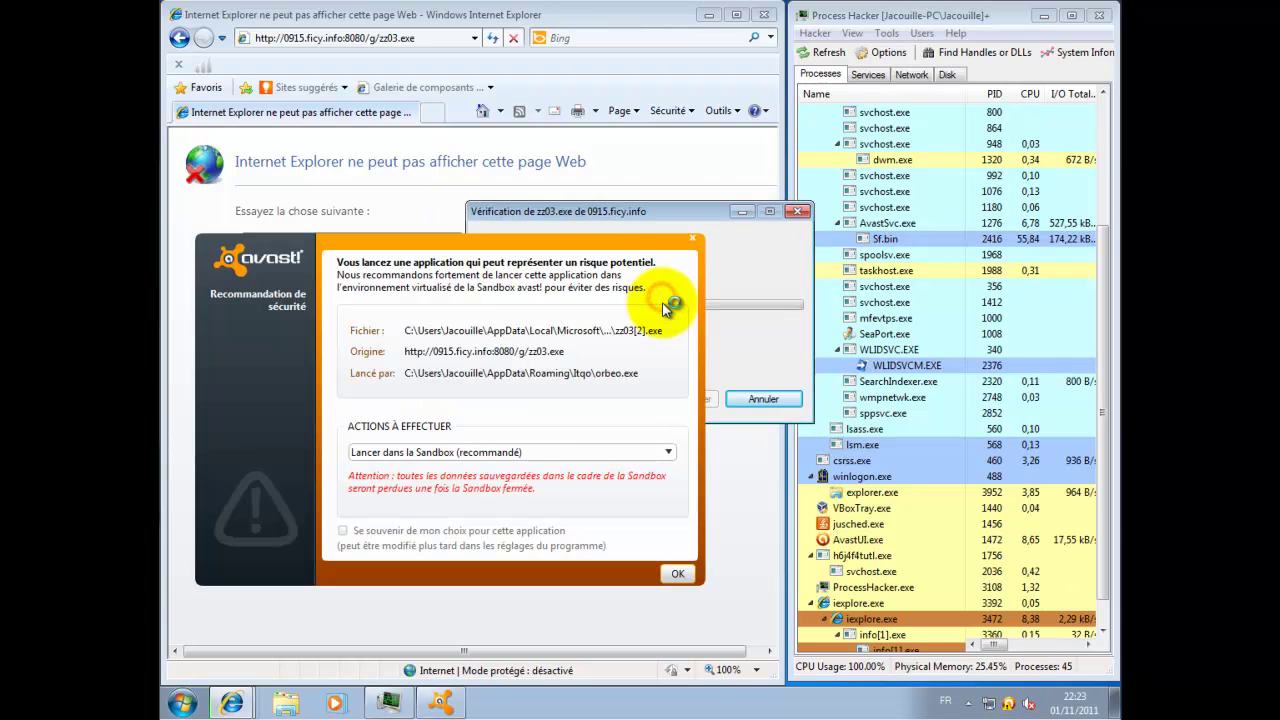
Let both 8B34C.exe and zz03[2].exe launch normally instead of in the avast! Sandbox
click(620, 453)
click(573, 484)
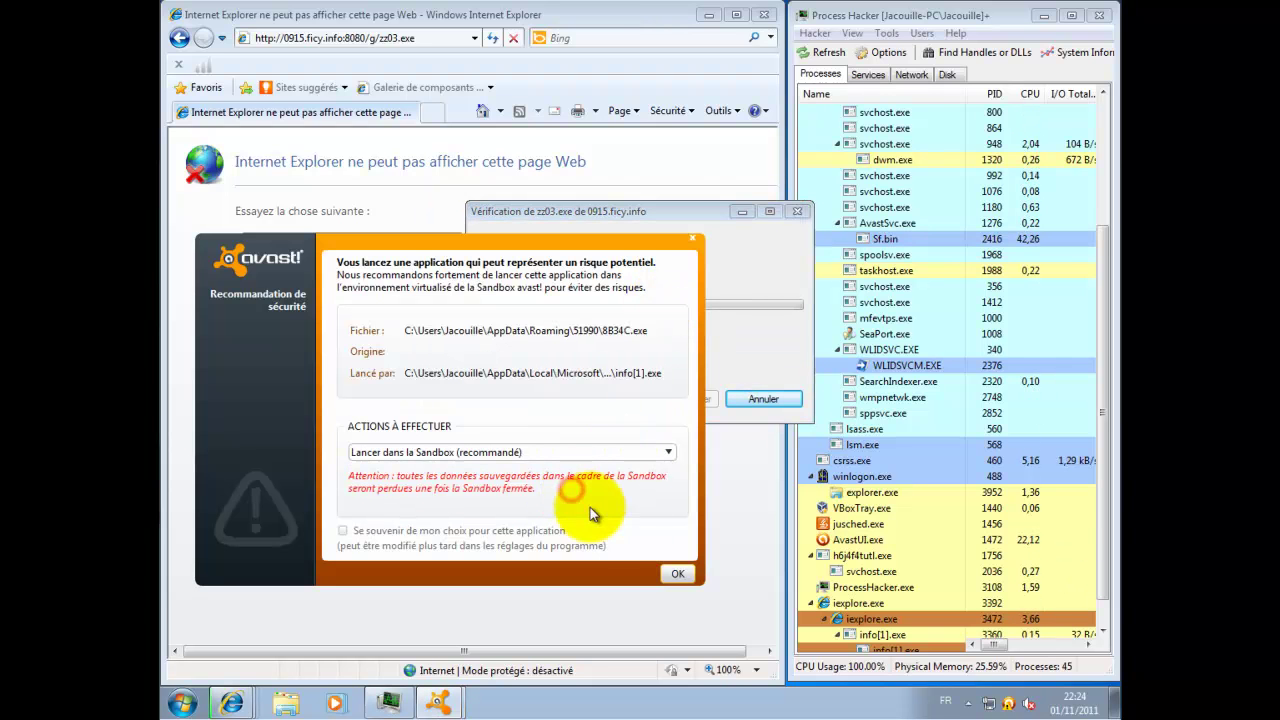
click(672, 574)
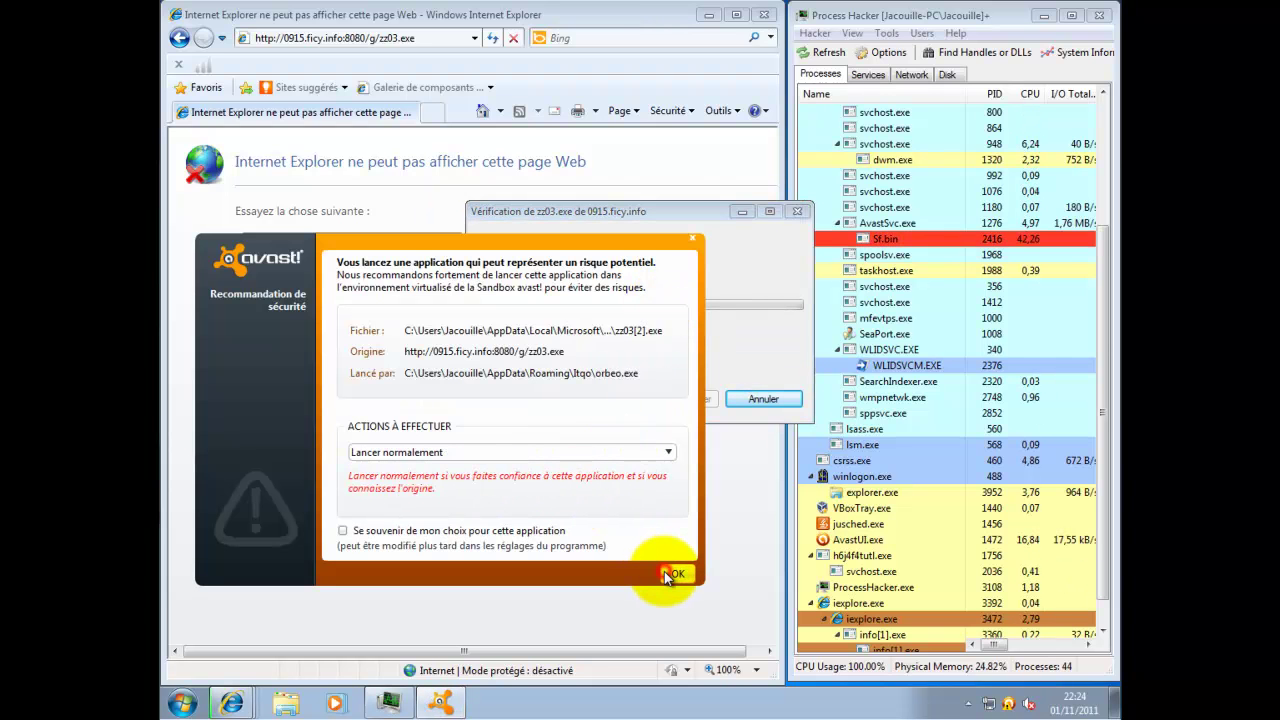
click(664, 451)
click(655, 482)
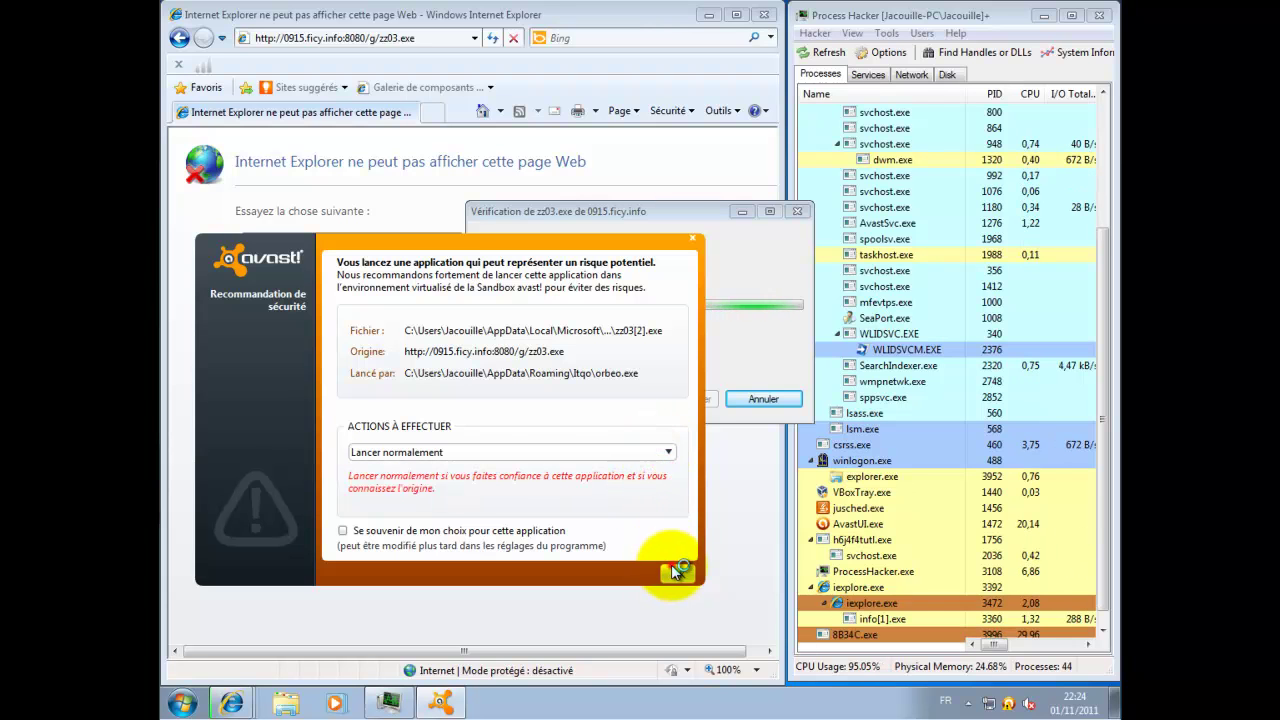
click(676, 572)
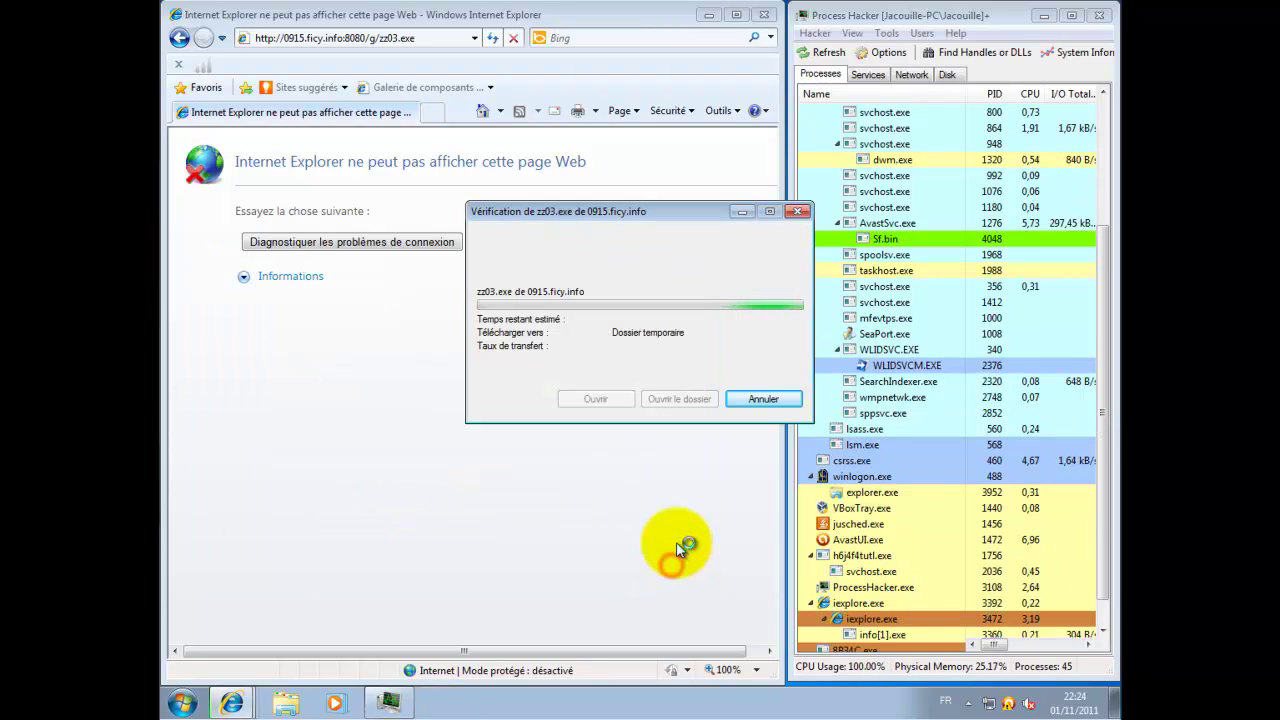
Check the end of the process list and allow another normal launch of info[1].exe outside the Sandbox
click(1104, 416)
drag(1104, 420, 1091, 527)
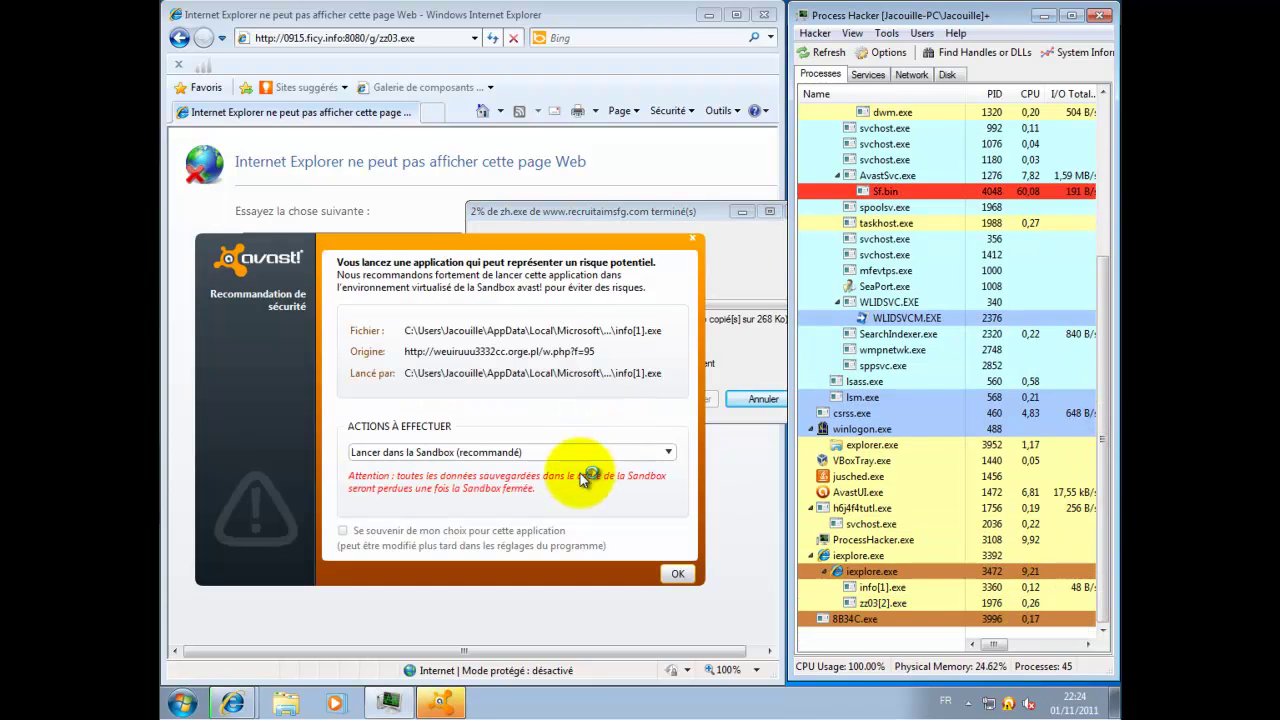
click(587, 455)
click(592, 486)
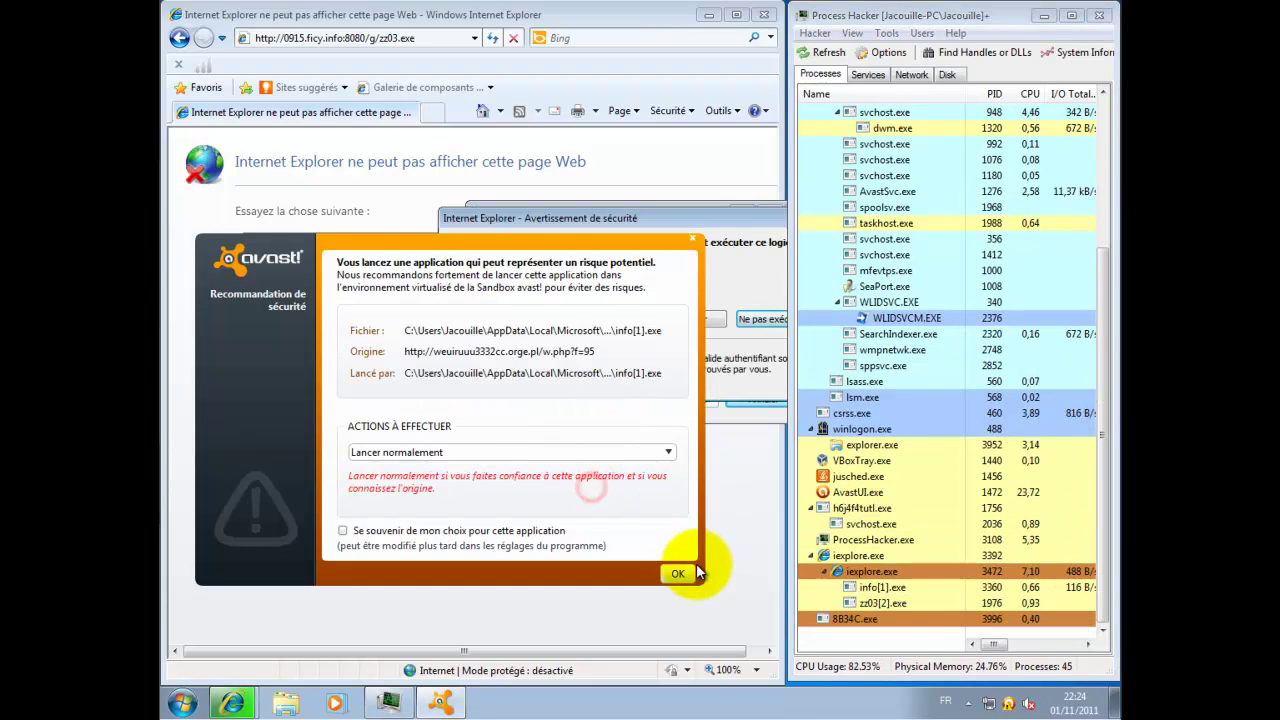
click(686, 574)
Choose to run zh.exe despite the unknown-publisher warning and close its remaining download window
click(680, 318)
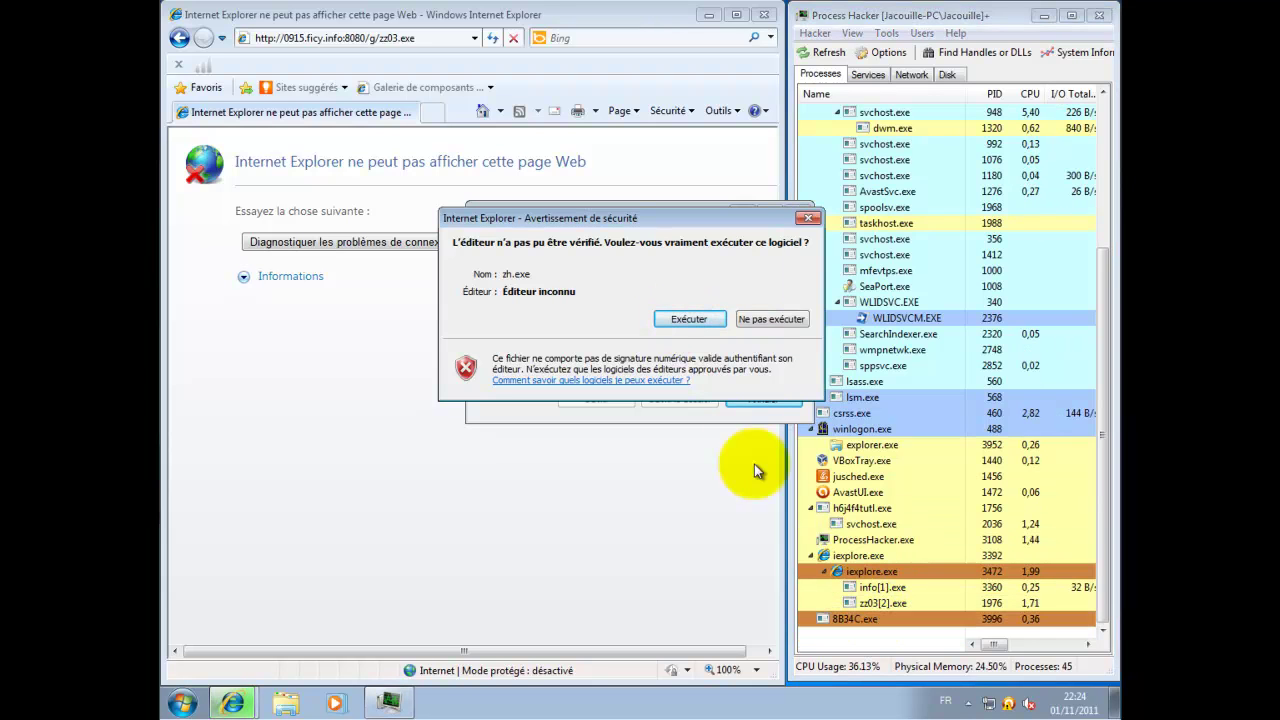
click(680, 318)
click(832, 362)
click(763, 398)
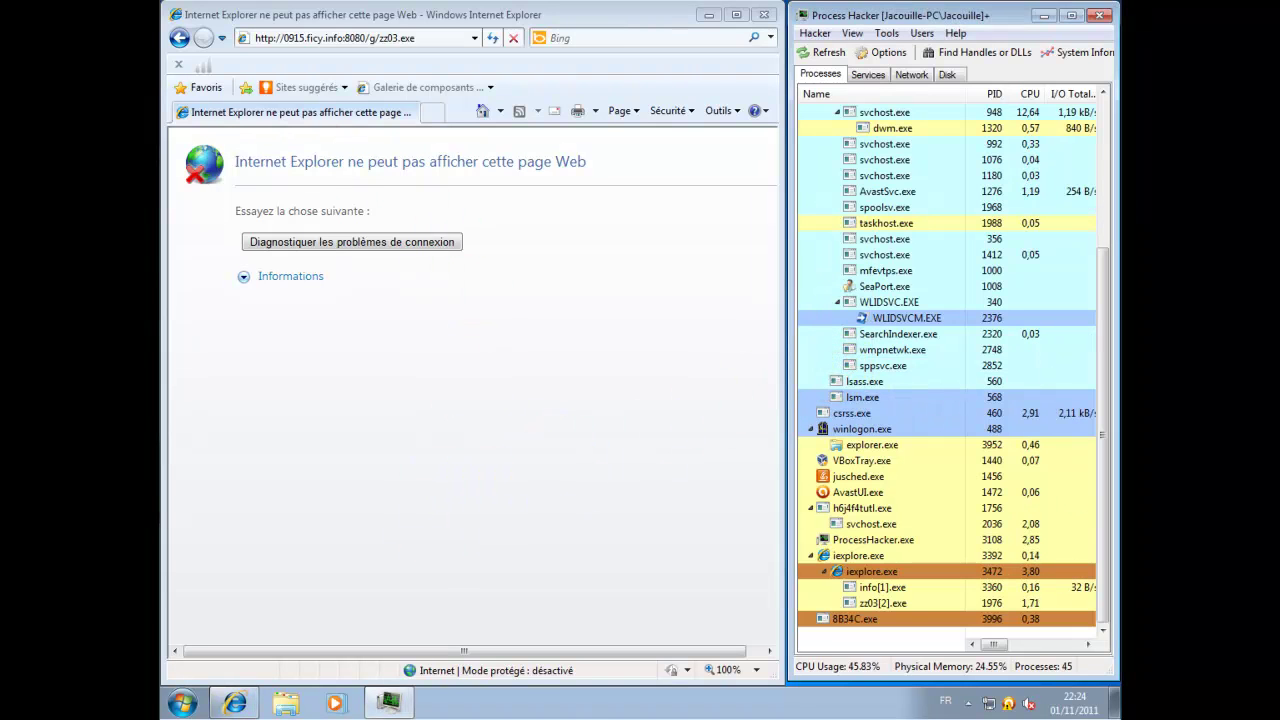
click(333, 38)
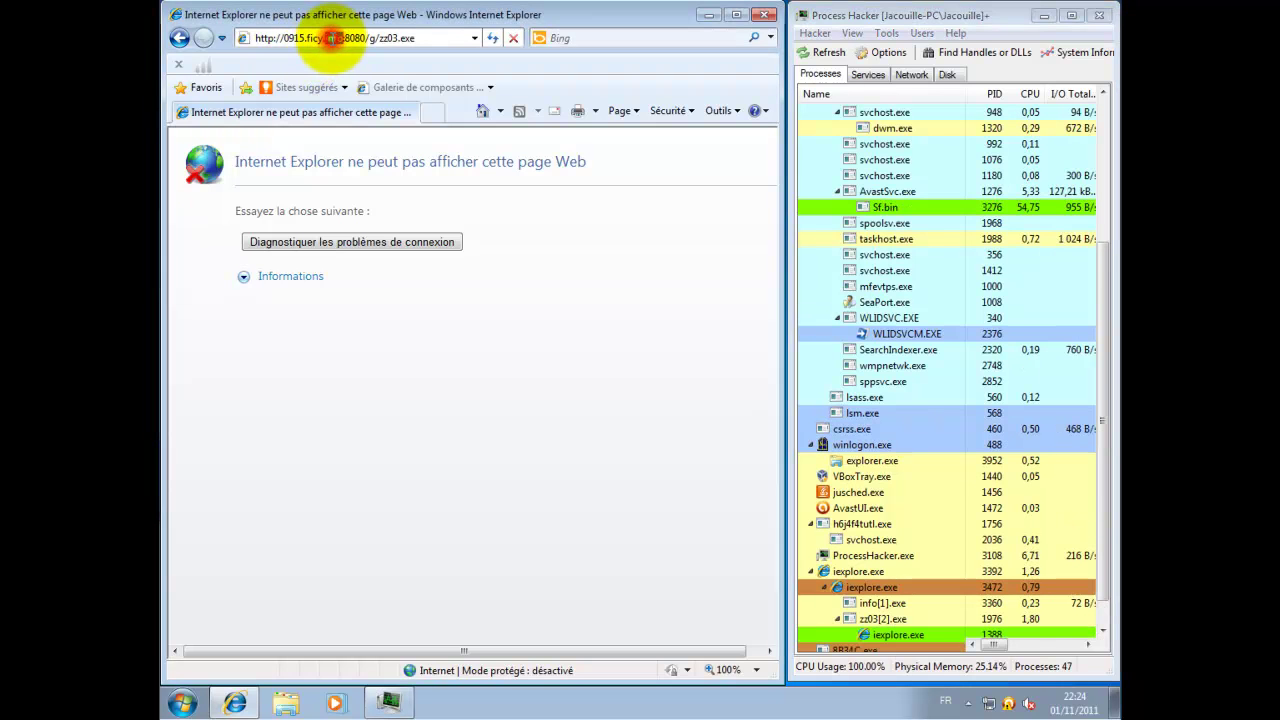
right_click(333, 40)
click(368, 112)
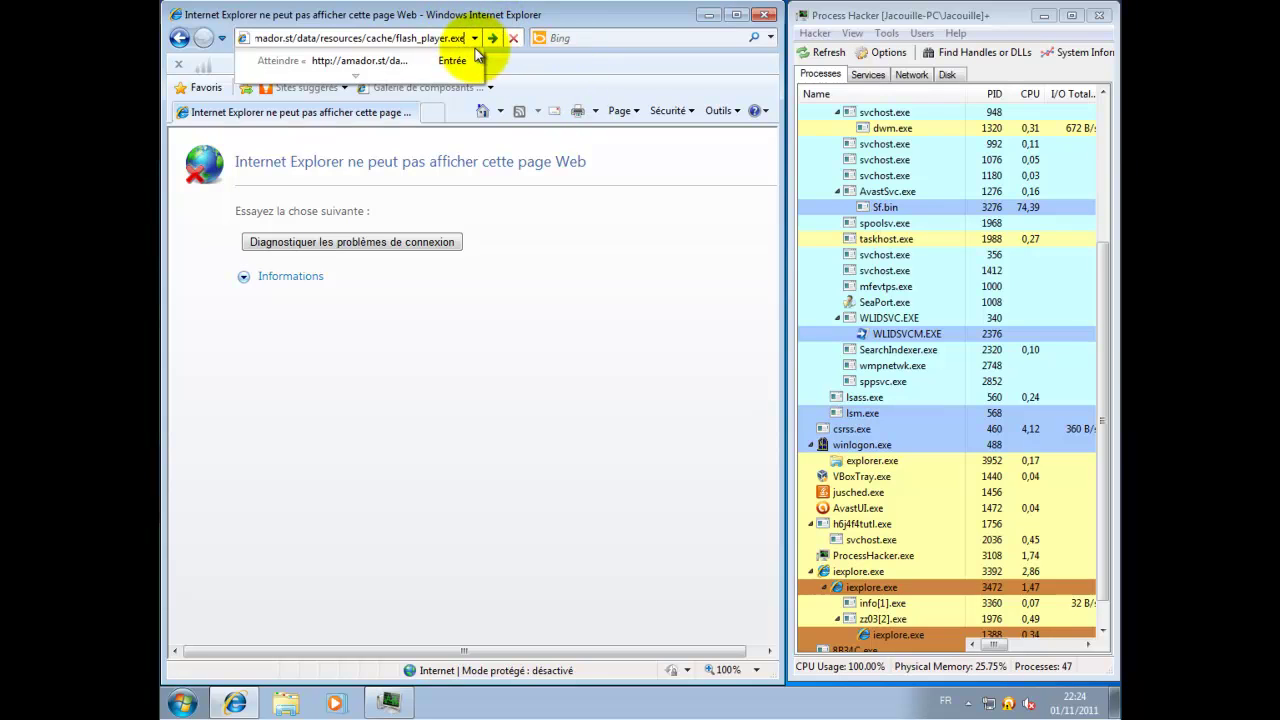
key(Home)
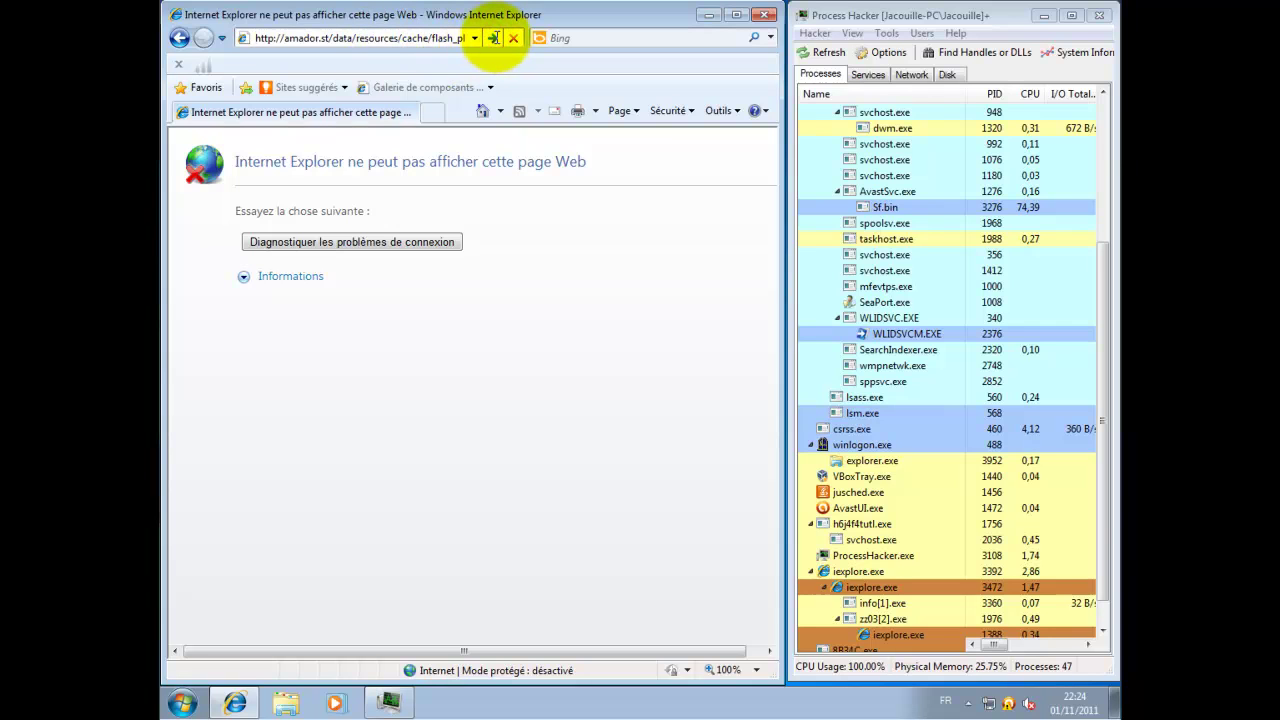
Load the flash_player.exe test address and allow 44C4.exe to launch normally instead of in the avast! Sandbox
click(494, 38)
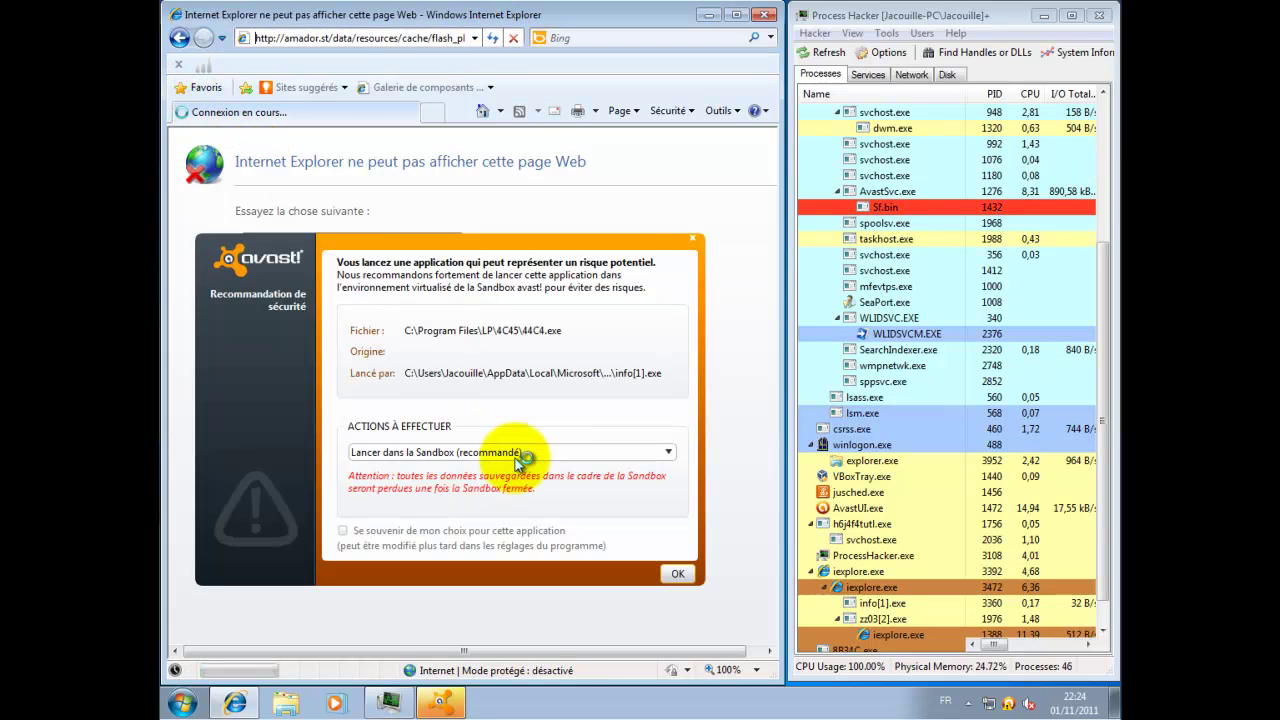
click(525, 451)
click(523, 482)
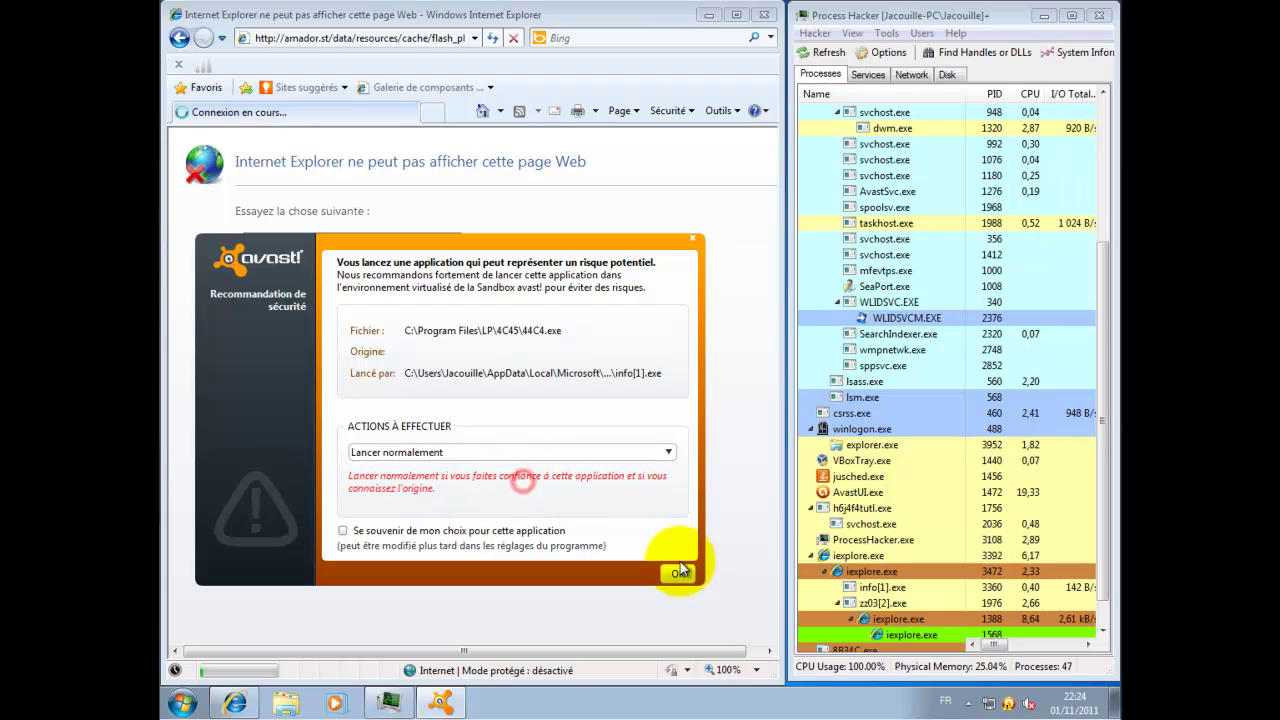
click(678, 575)
click(783, 289)
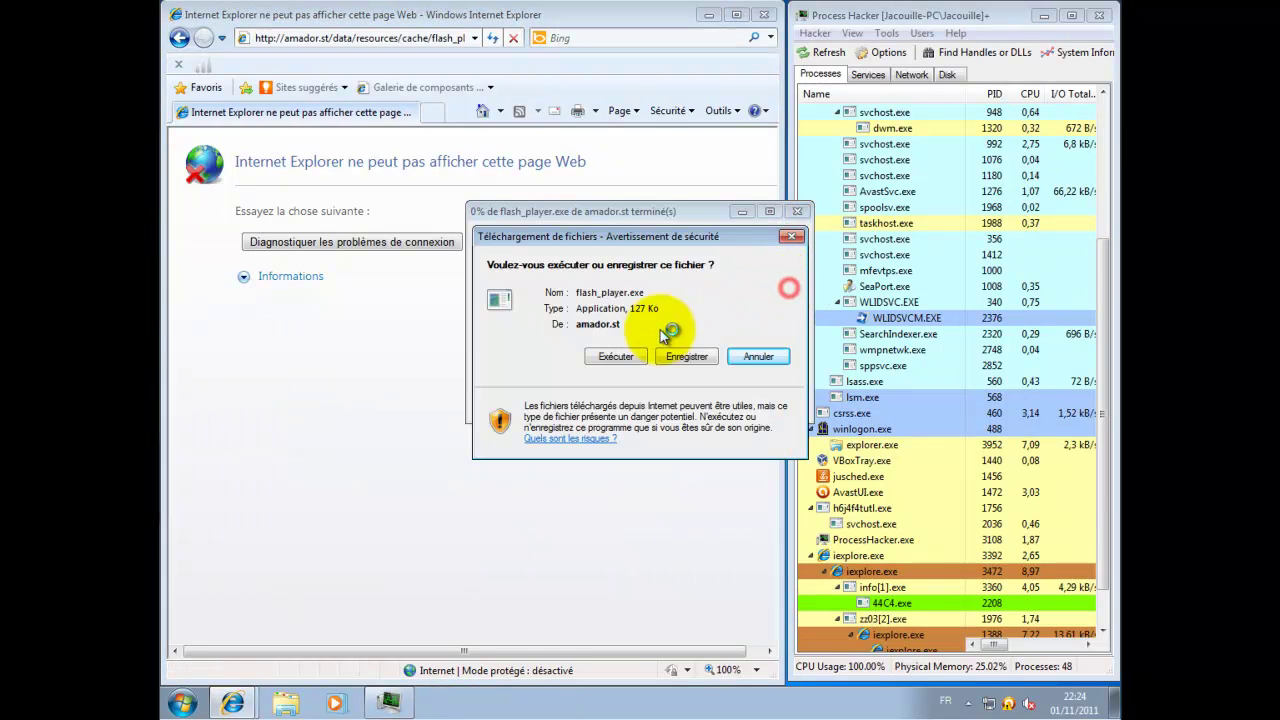
Run the downloaded flash_player.exe despite the unknown-publisher warning and dismiss the resulting message
click(620, 356)
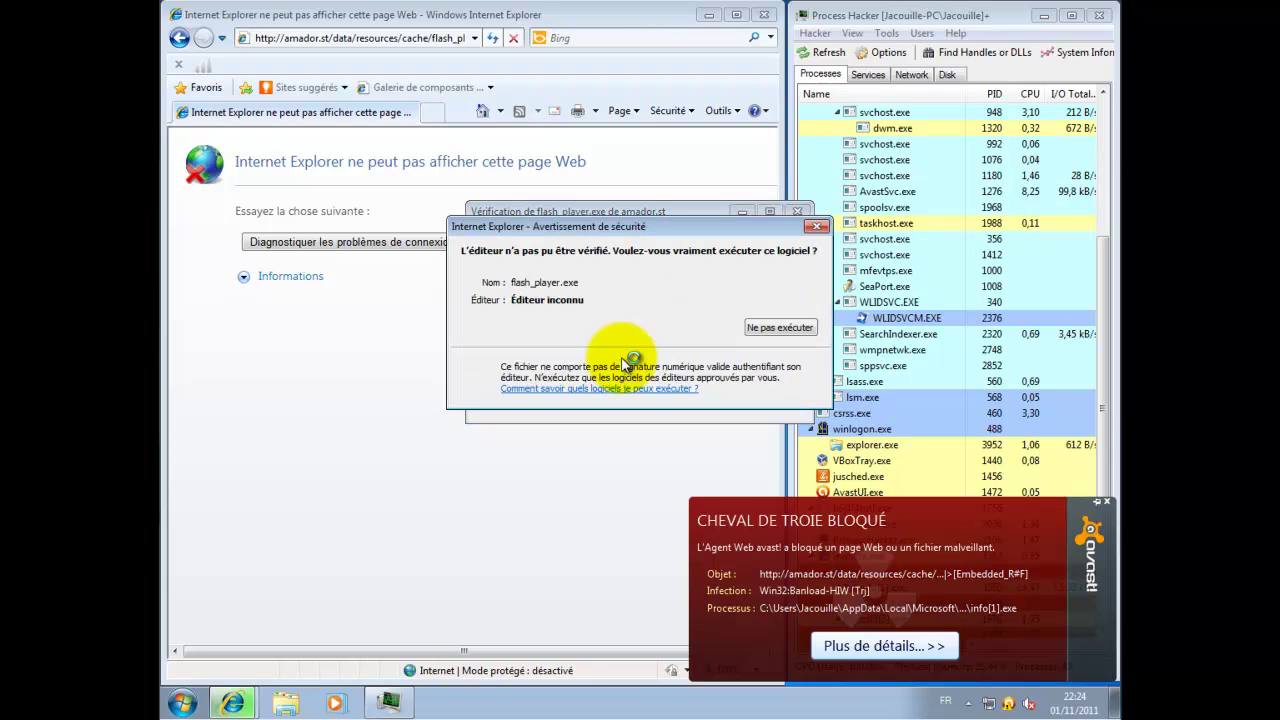
click(697, 327)
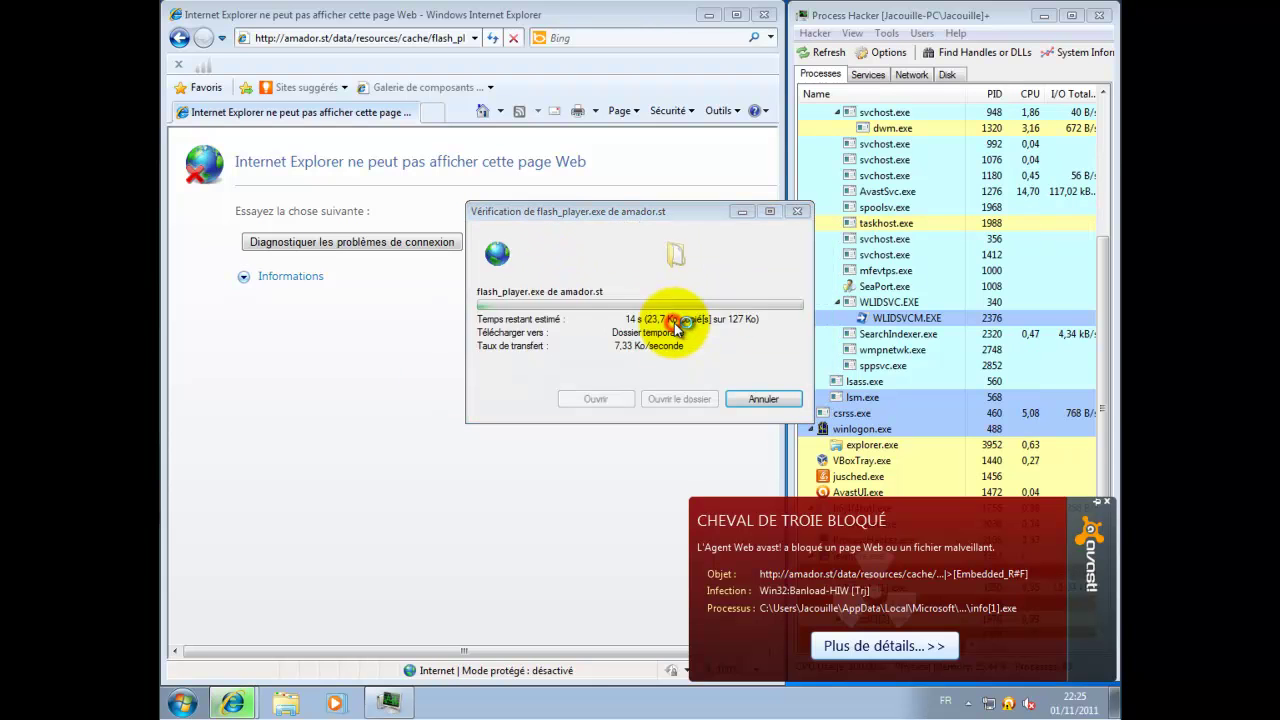
click(830, 362)
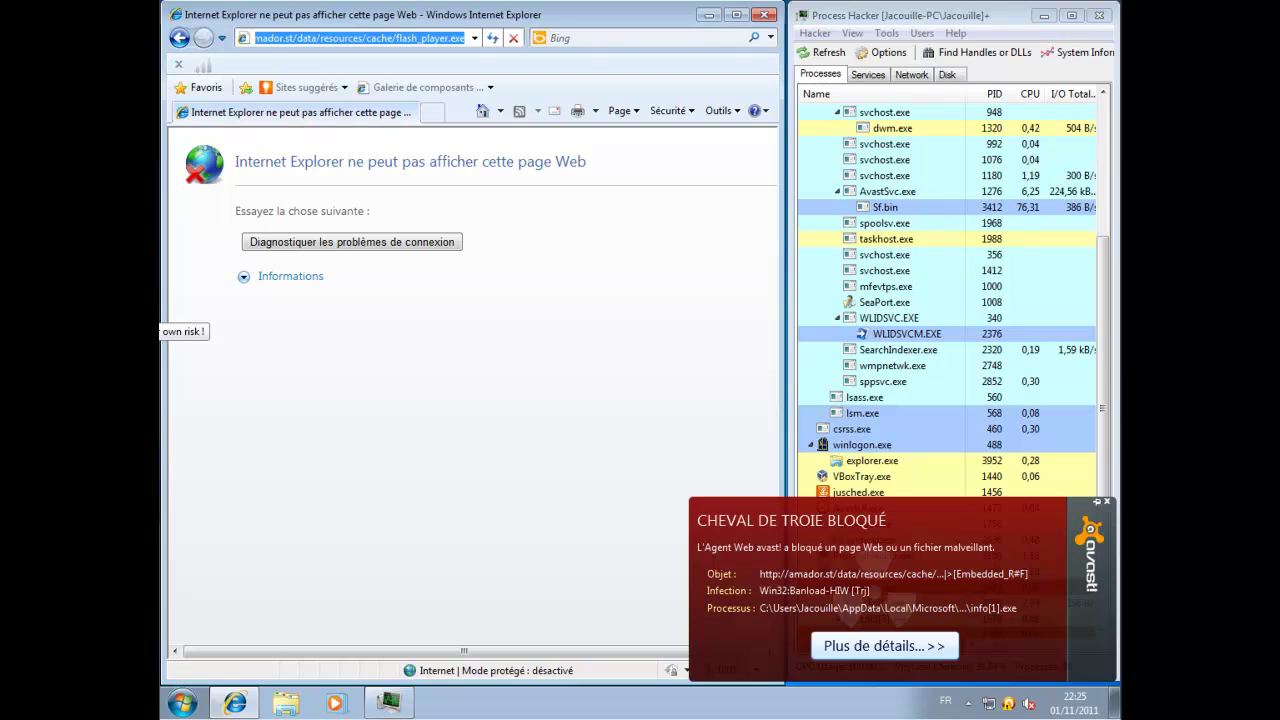
right_click(30, 293)
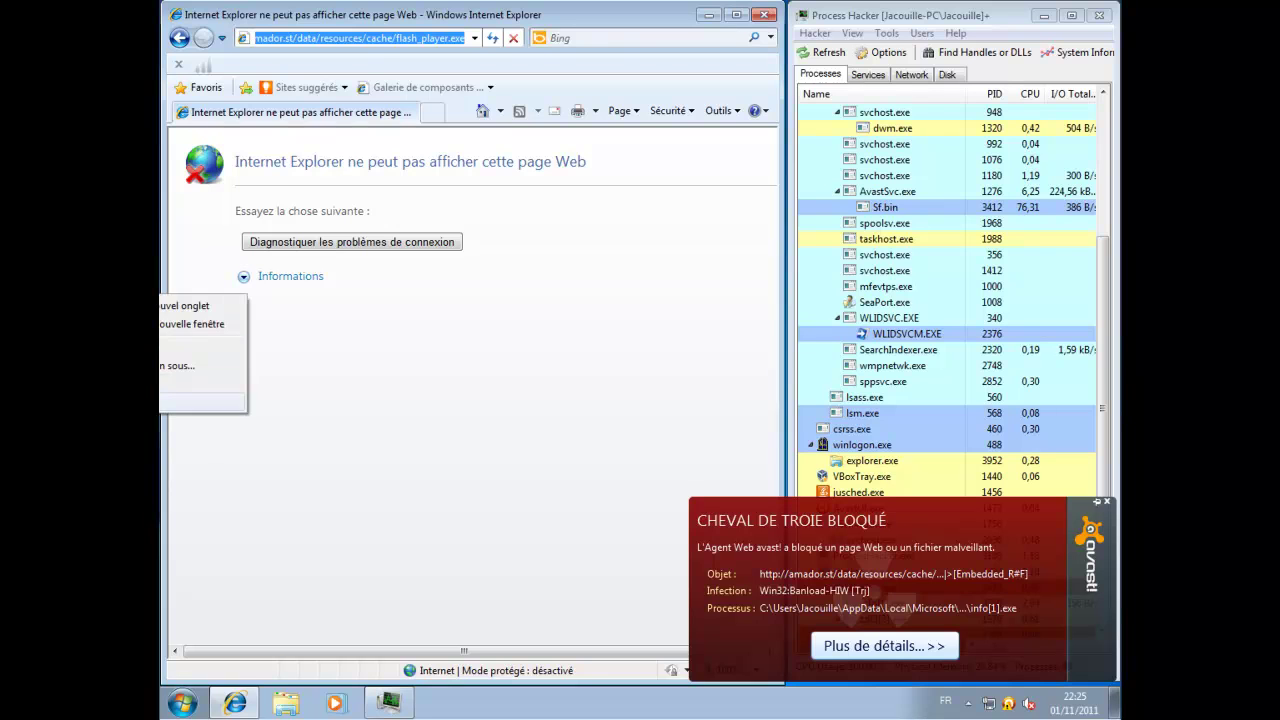
click(355, 37)
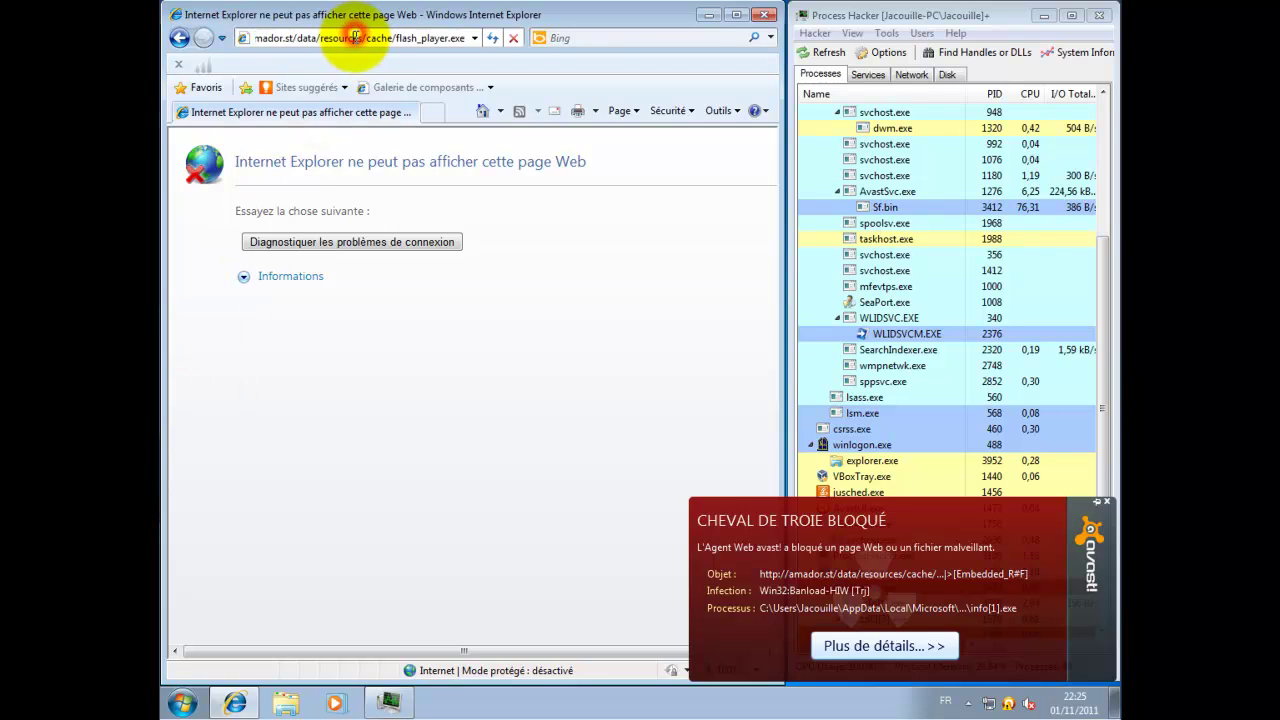
click(355, 38)
triple_click(355, 38)
right_click(449, 46)
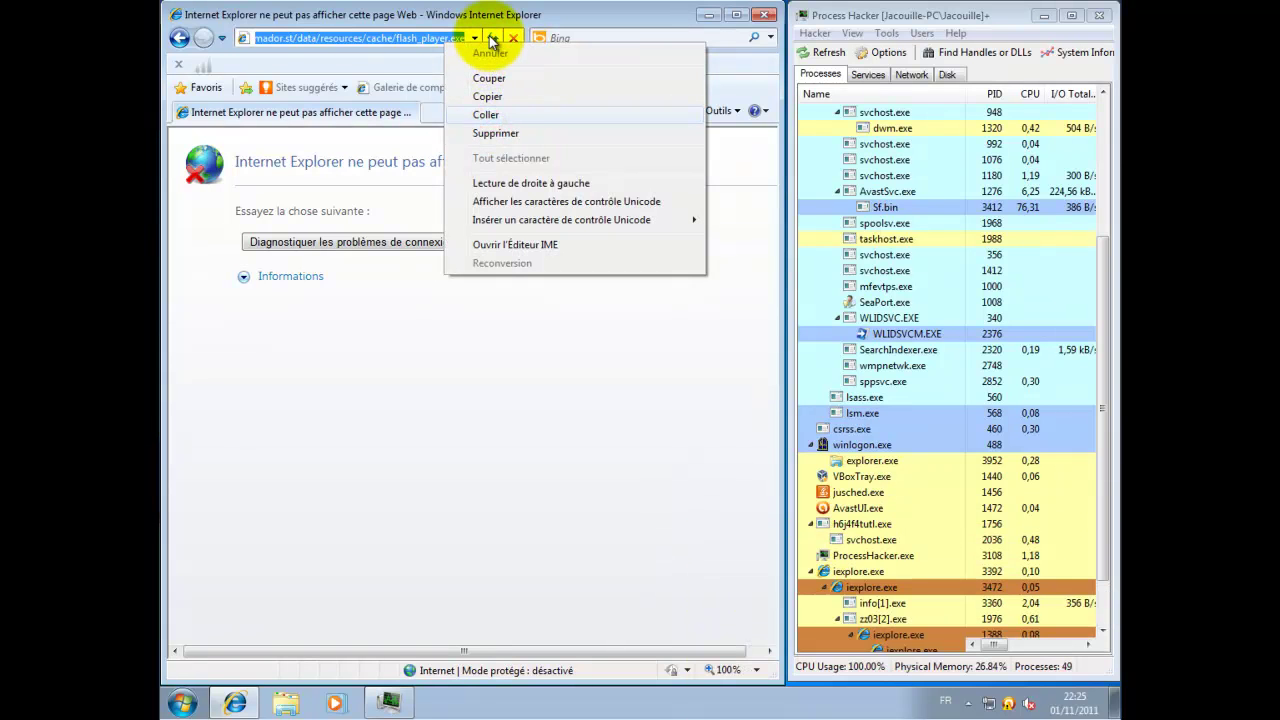
click(490, 96)
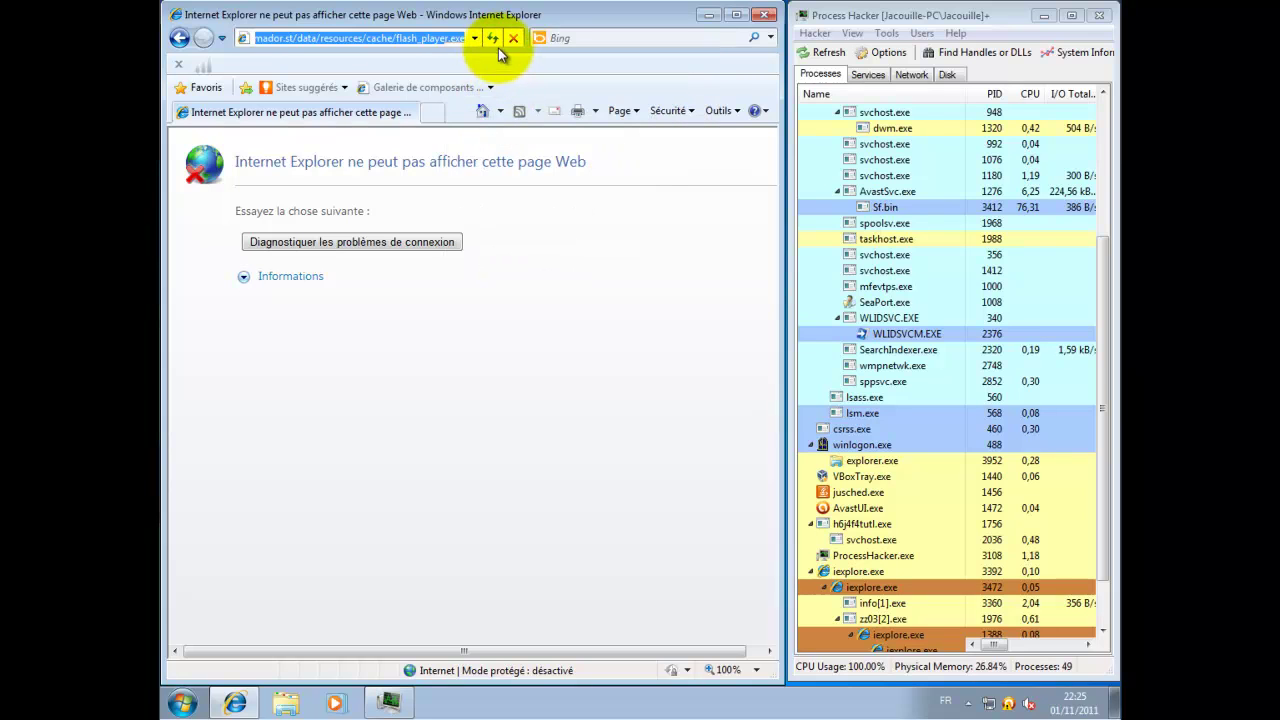
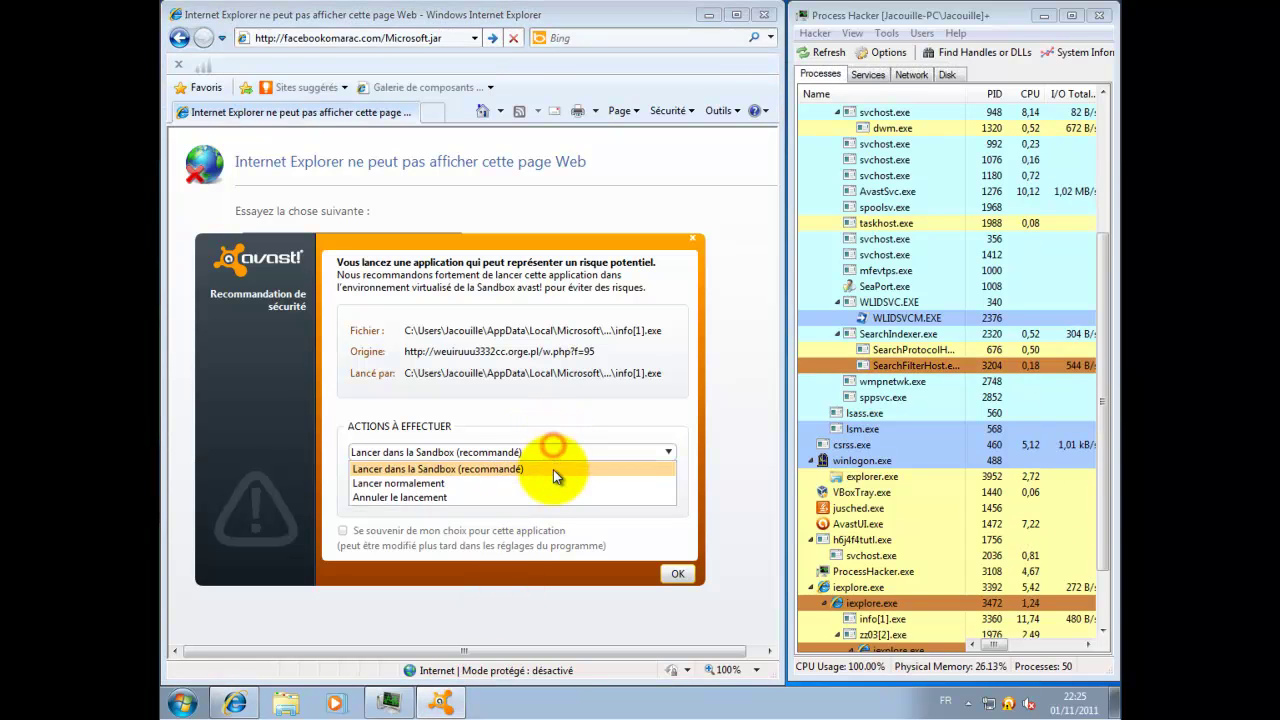
Choose a normal launch for info[1].exe, and run the downloaded frmkl.exe, closing its error message
click(553, 483)
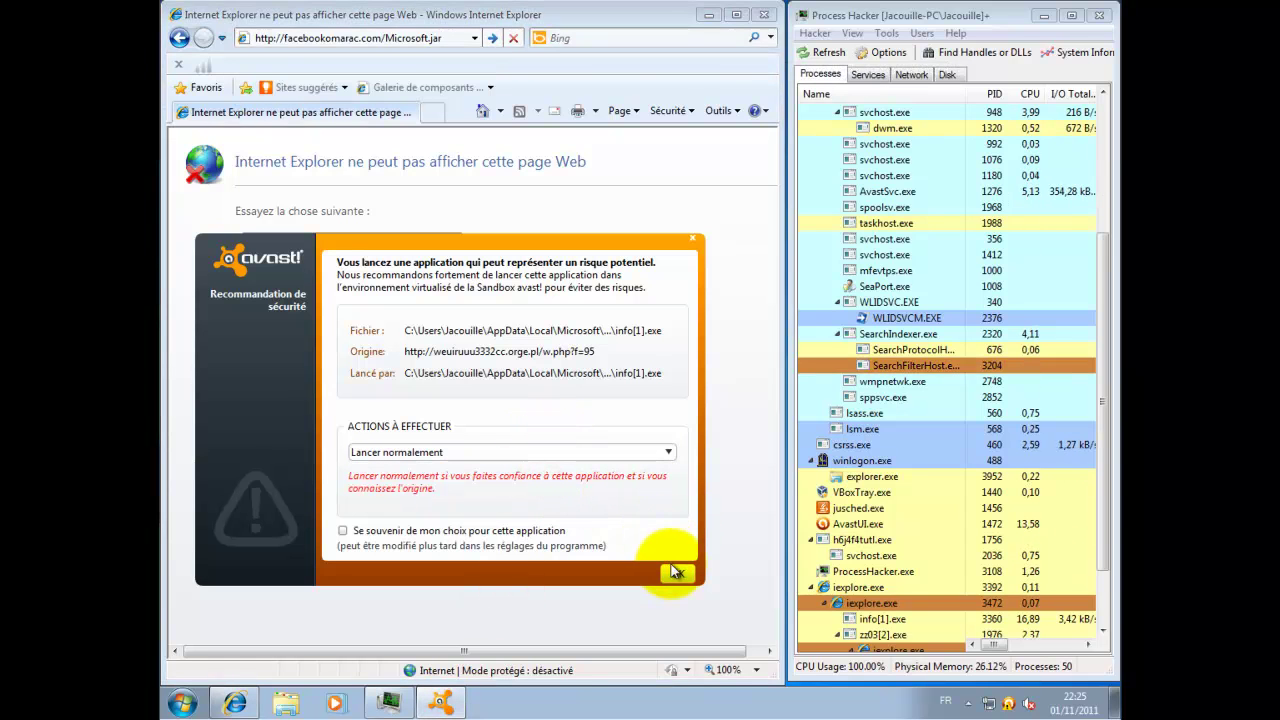
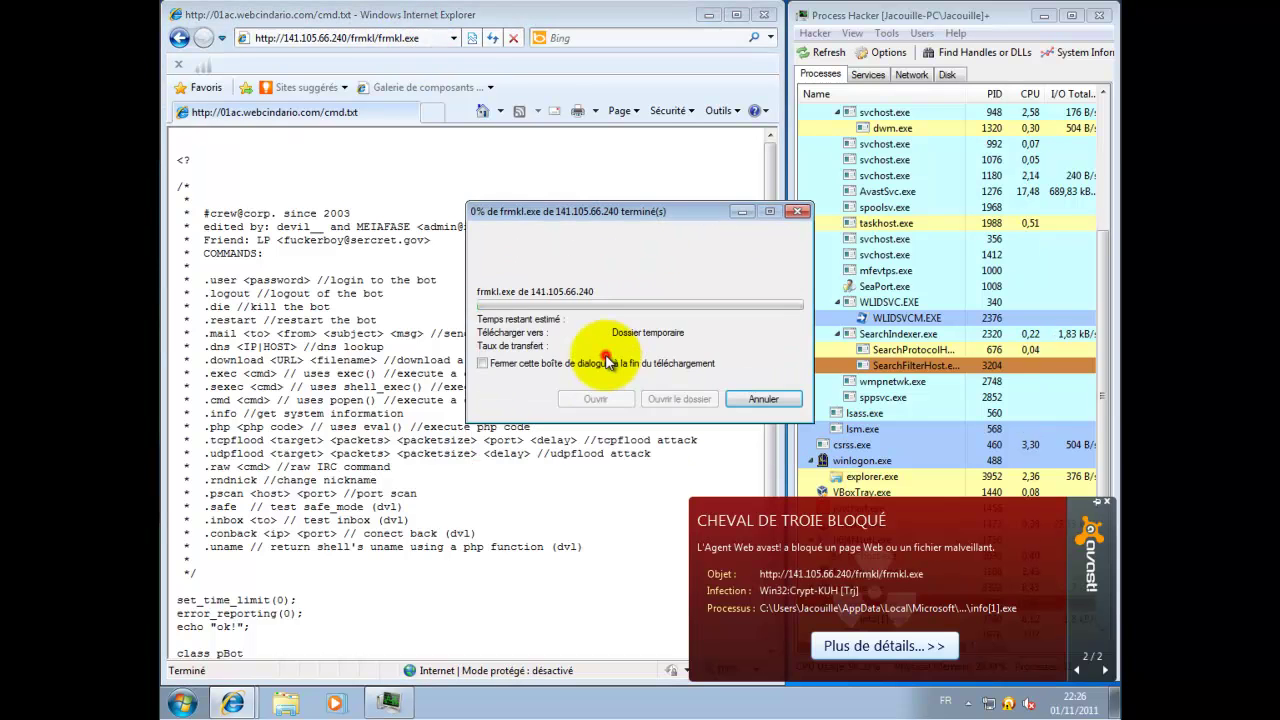
click(717, 343)
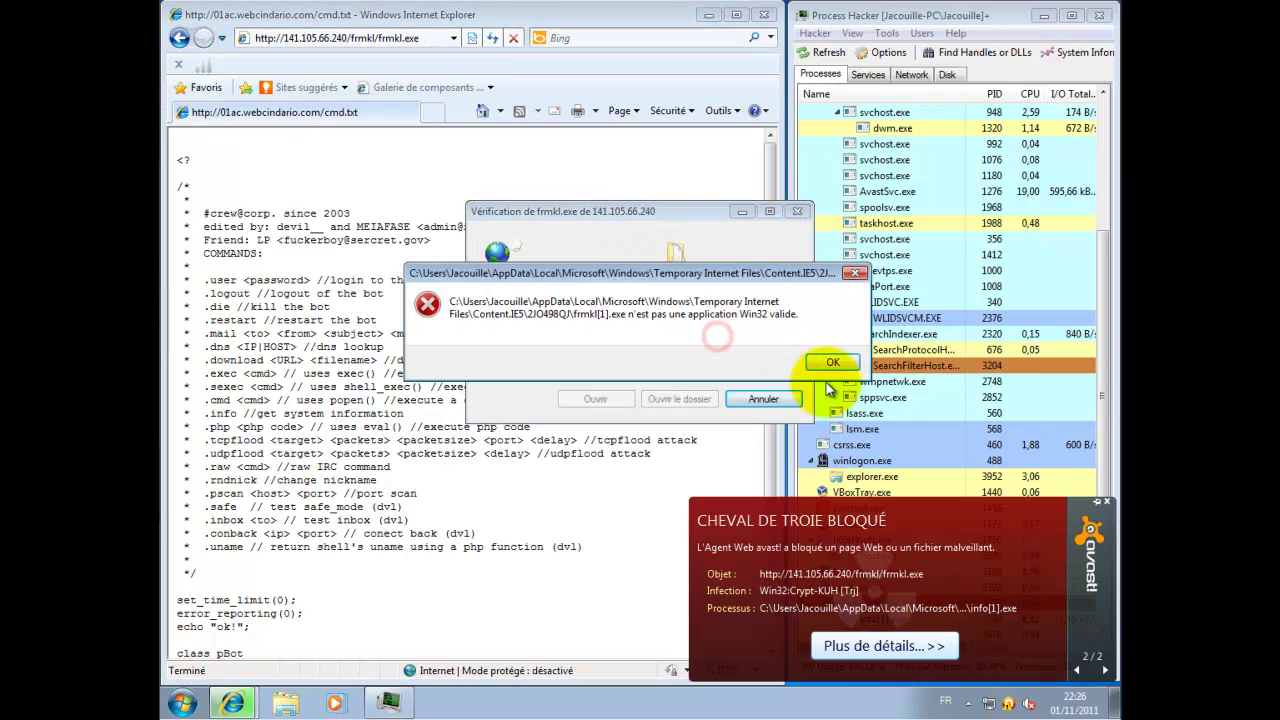
click(832, 362)
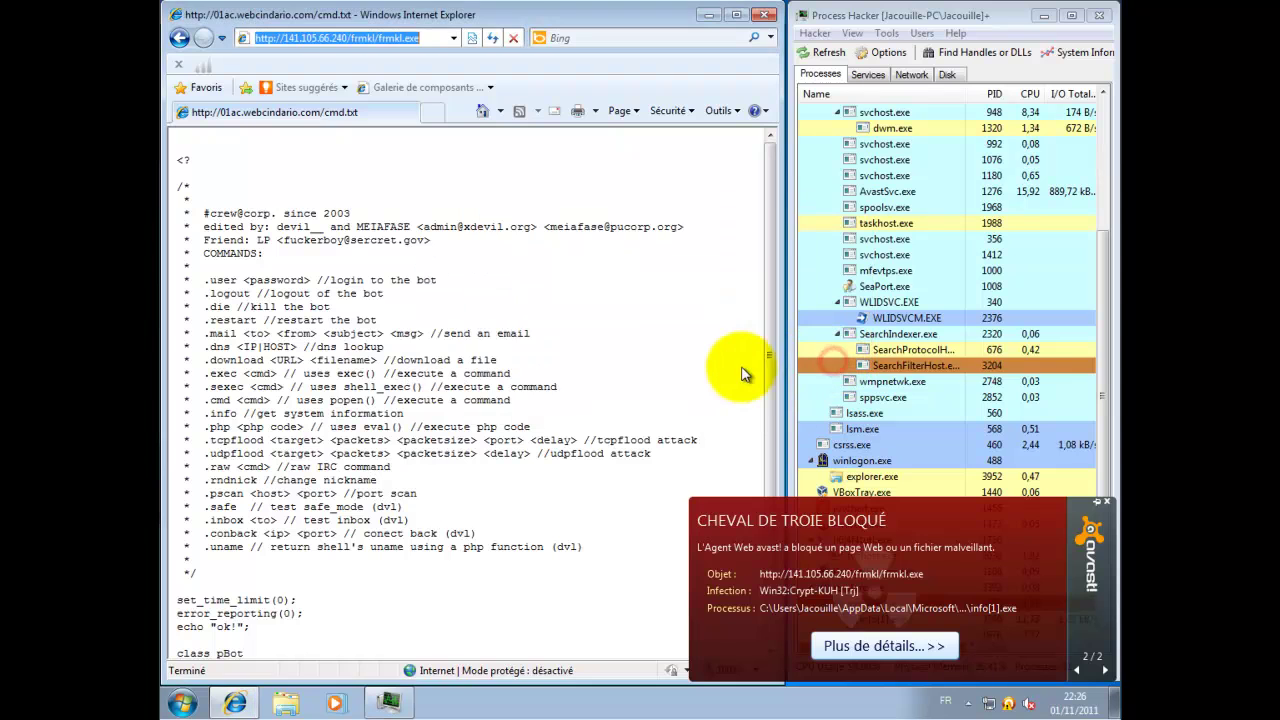
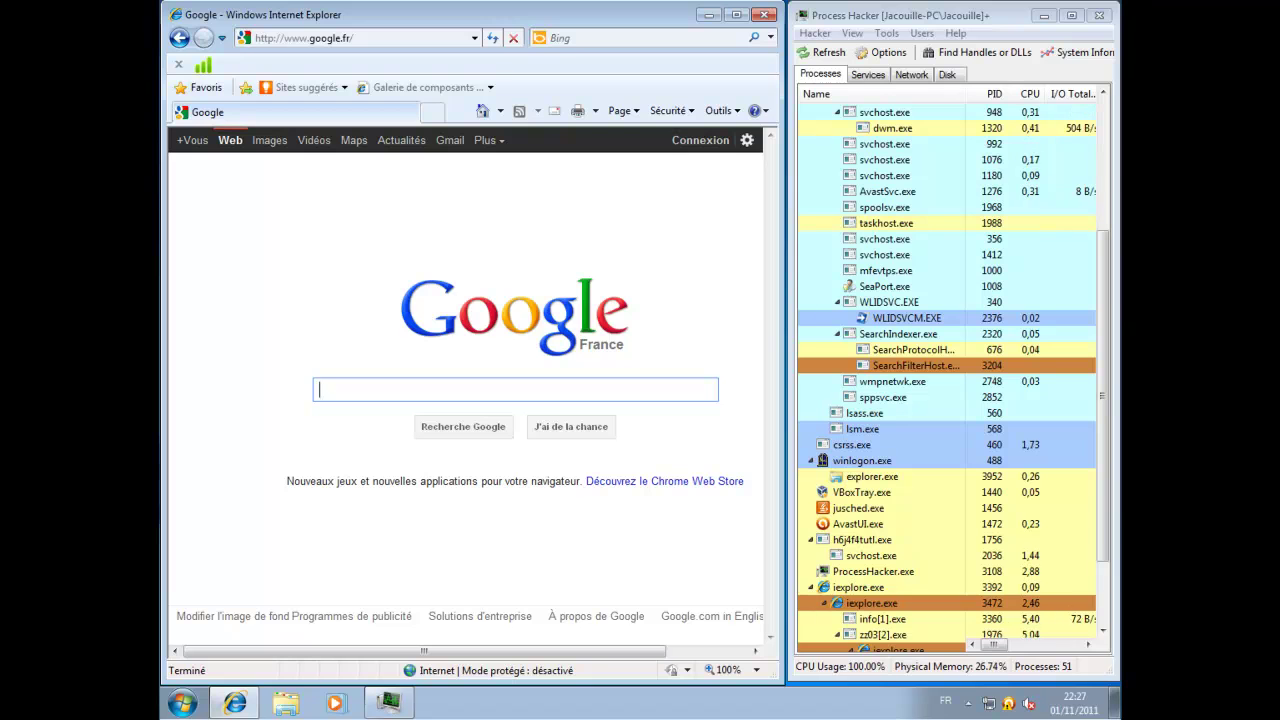
Load fairwaykansasrealestate.com/w.php?f=98&e=2 in place of the Google address and run the offered info.exe
click(343, 37)
right_click(340, 37)
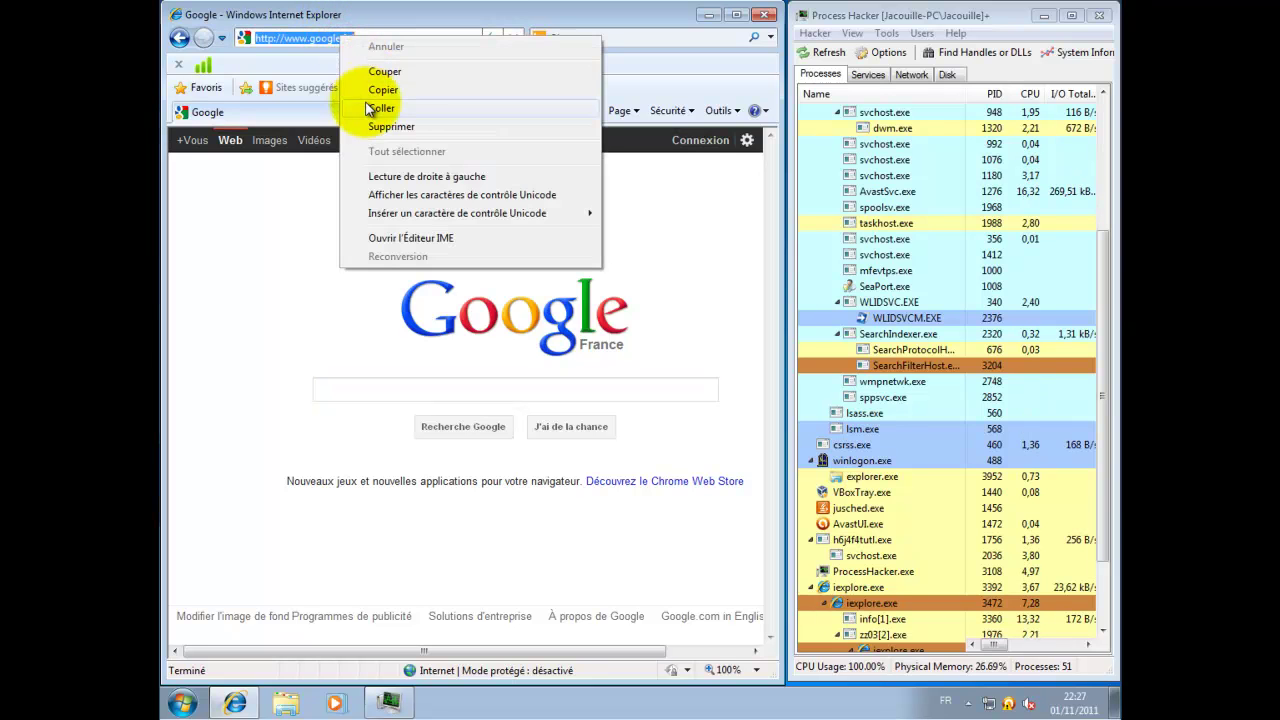
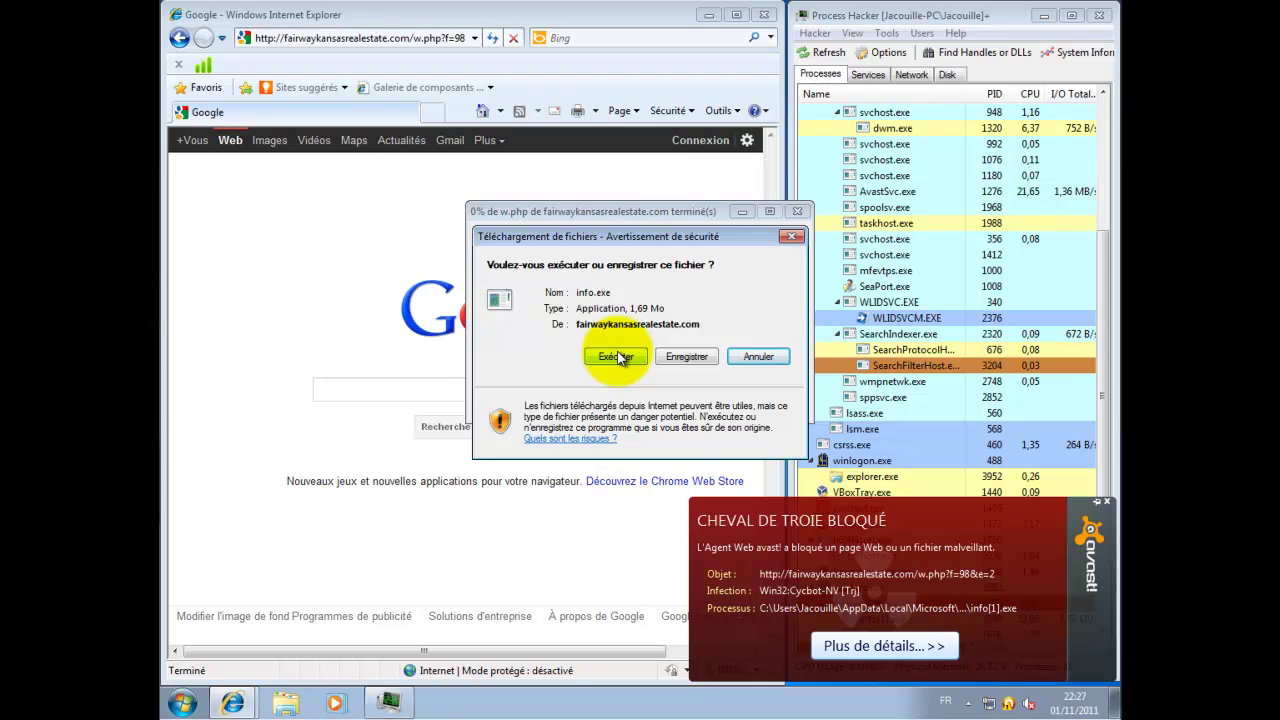
click(620, 357)
click(717, 346)
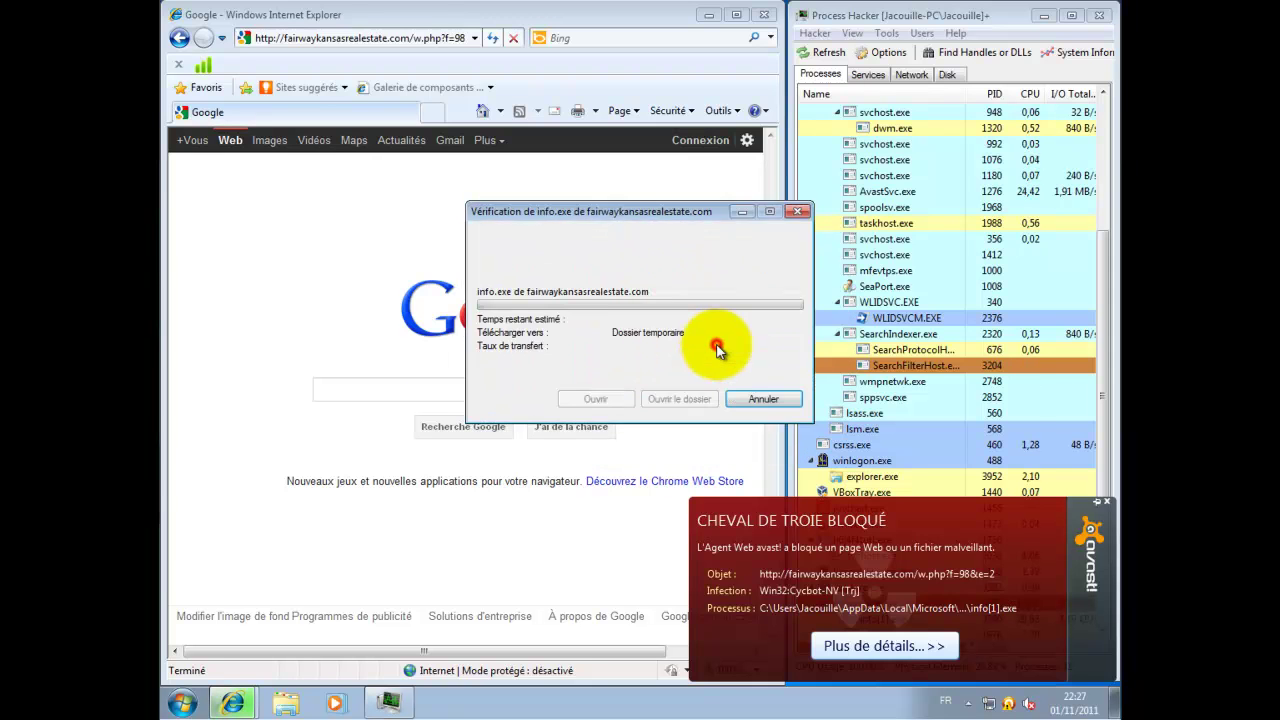
click(822, 360)
click(442, 390)
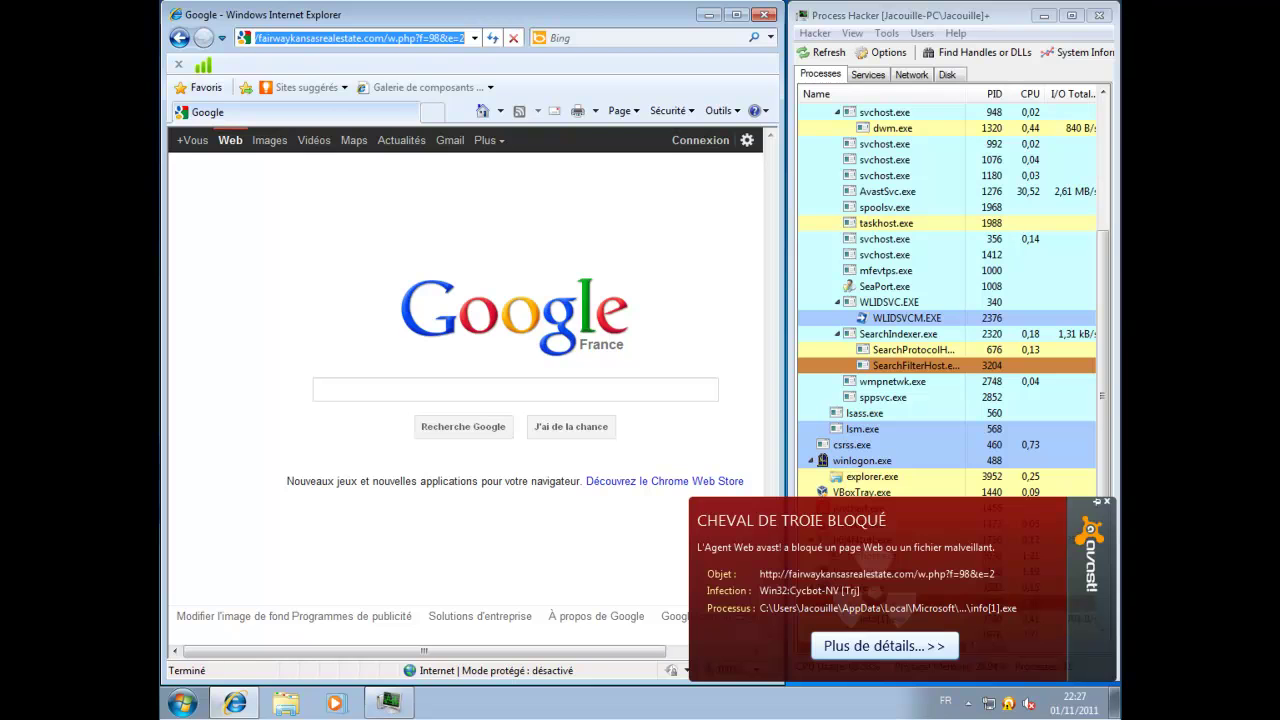
Run calc[1].exe from 91.228.132.54/w.php?f=54&e=2 outside the Sandbox and check the end of the process list
click(427, 37)
click(427, 37)
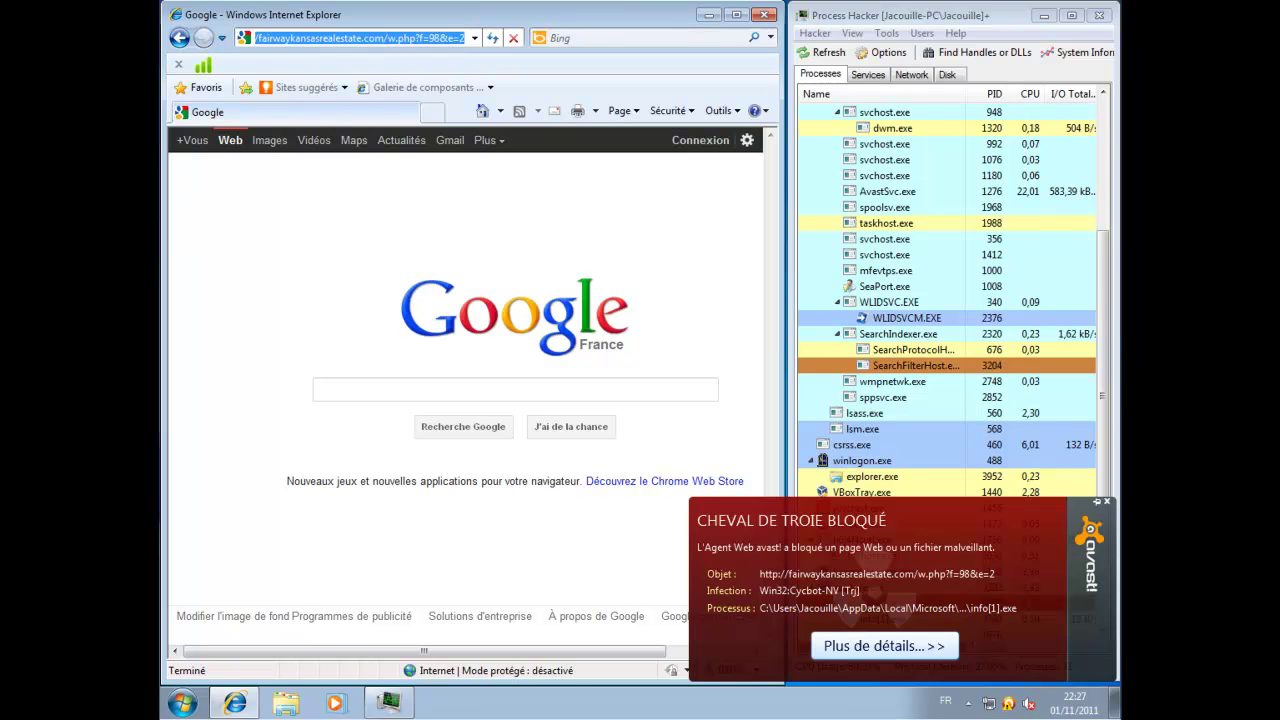
text(91.228.132.54/w.php?f=54&e=2)
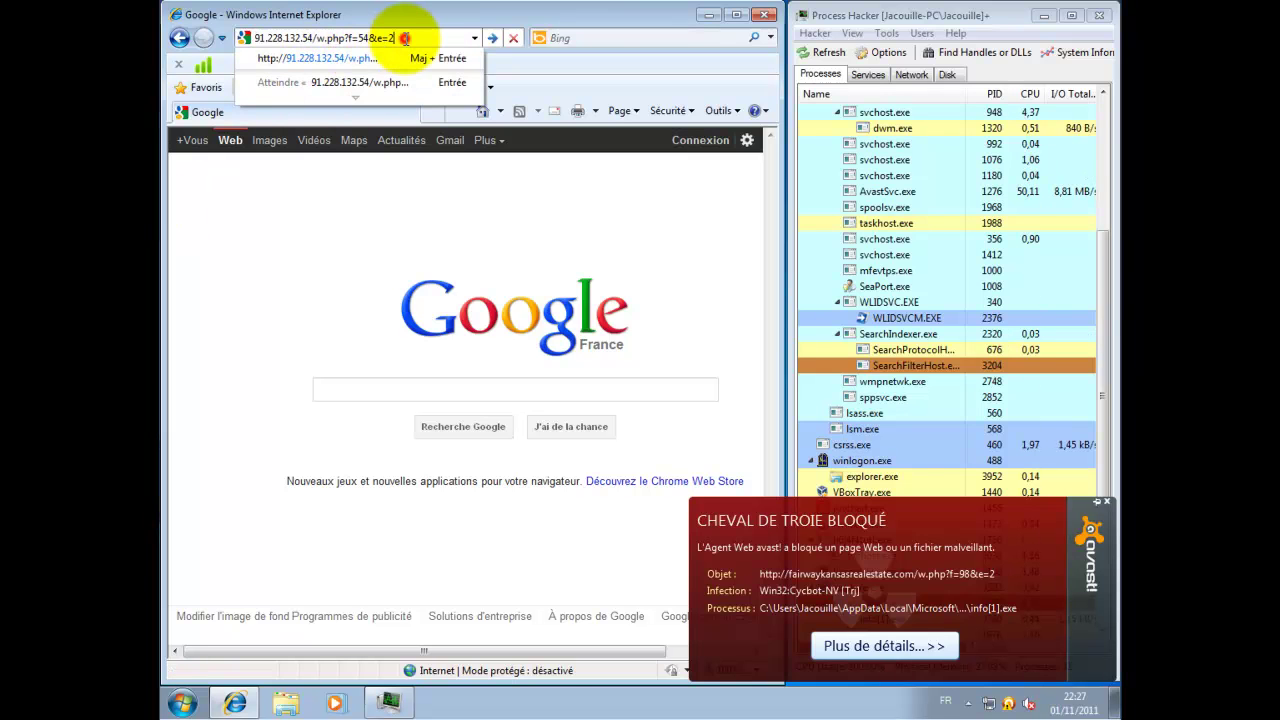
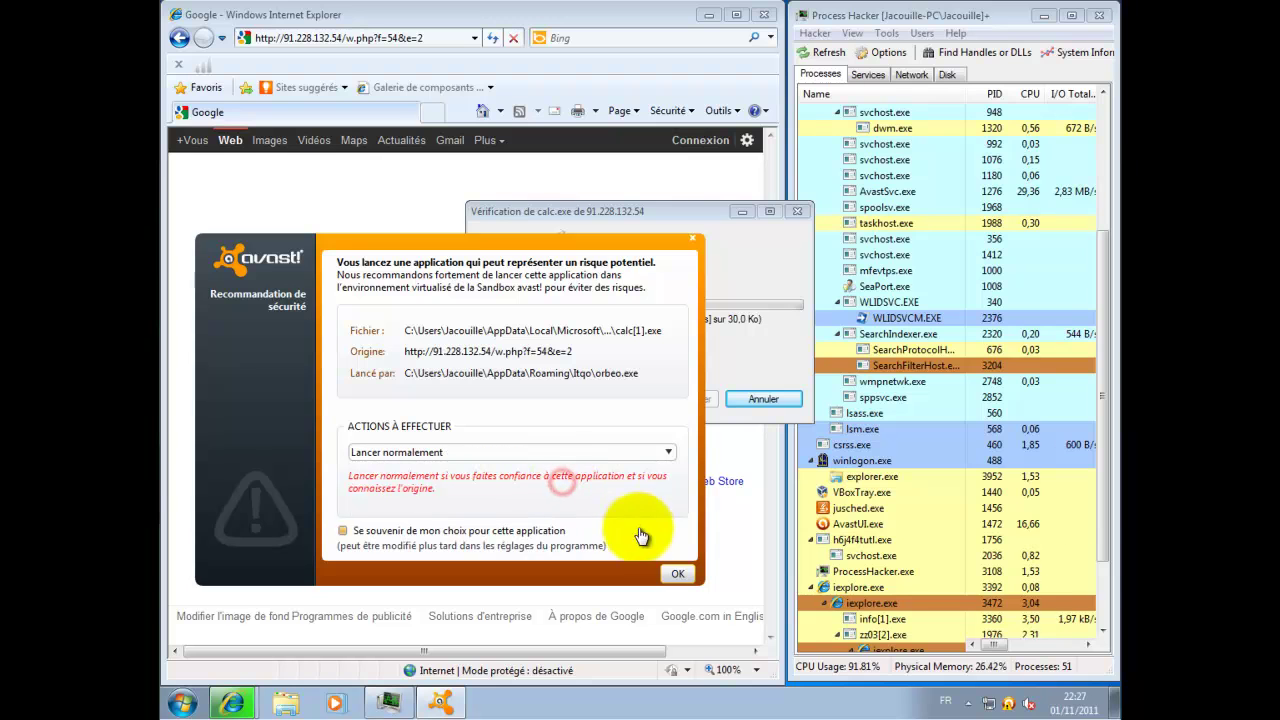
click(677, 575)
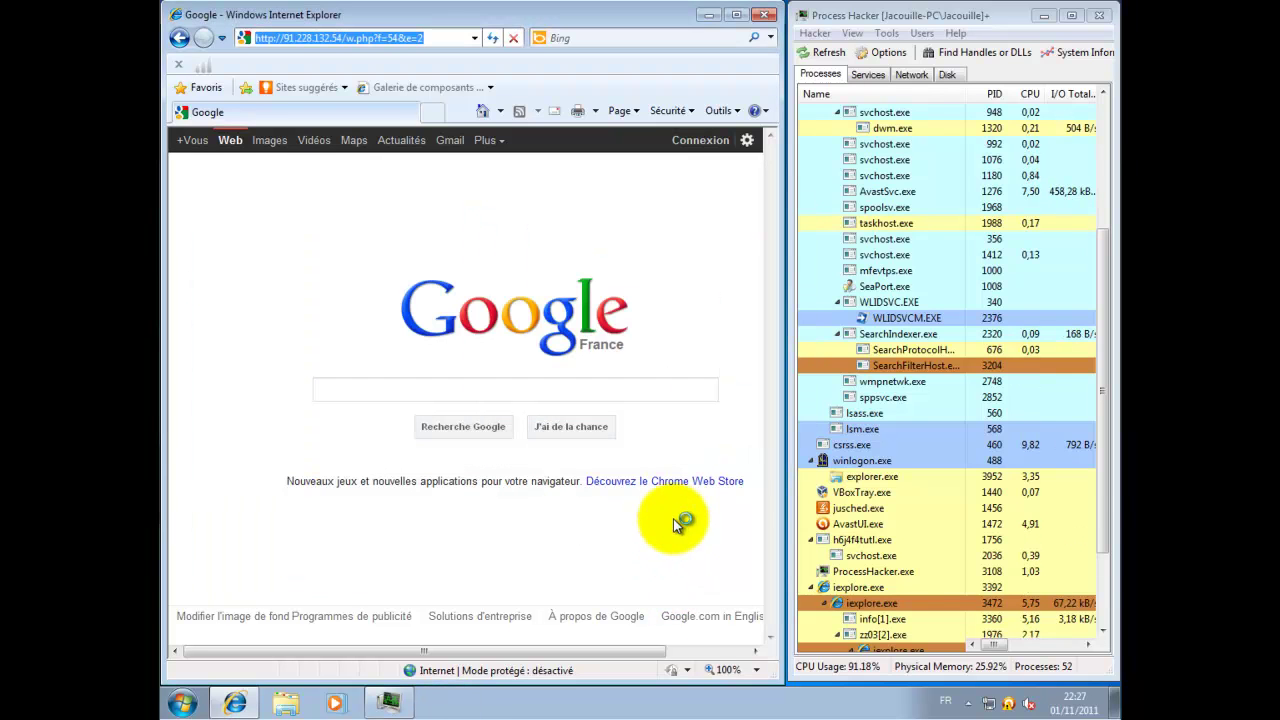
drag(1103, 464, 1110, 578)
click(1076, 558)
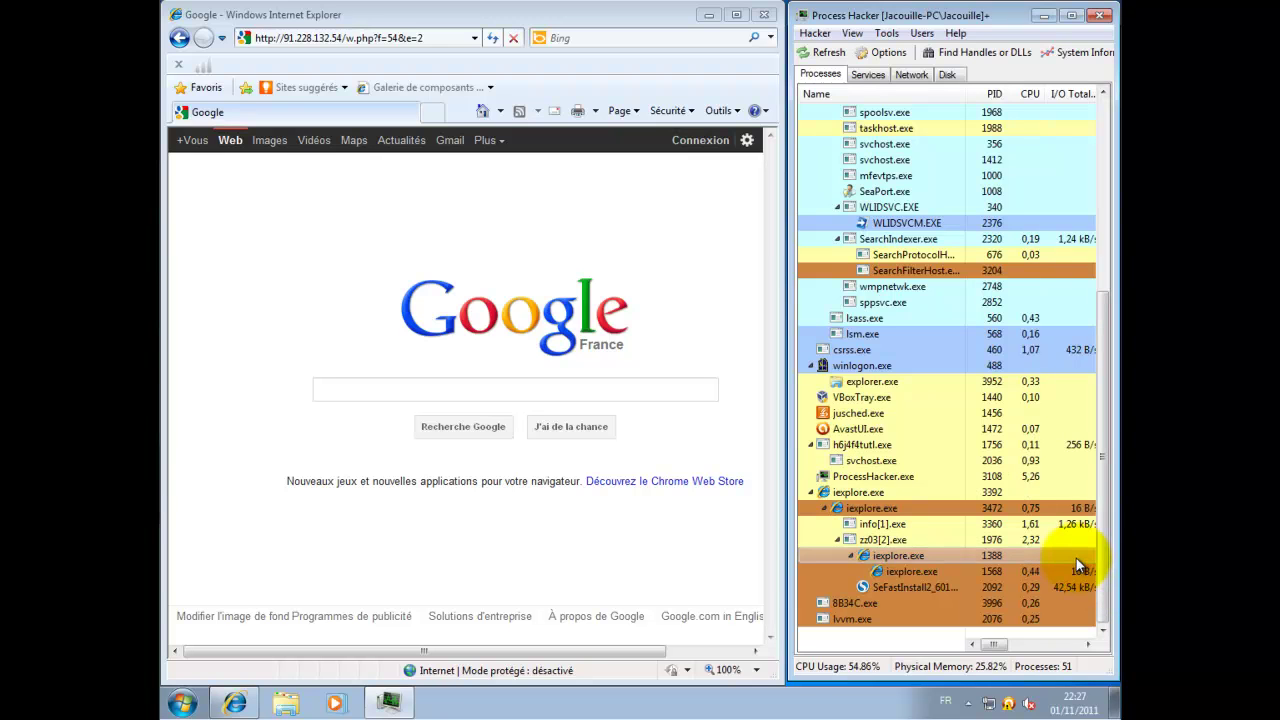
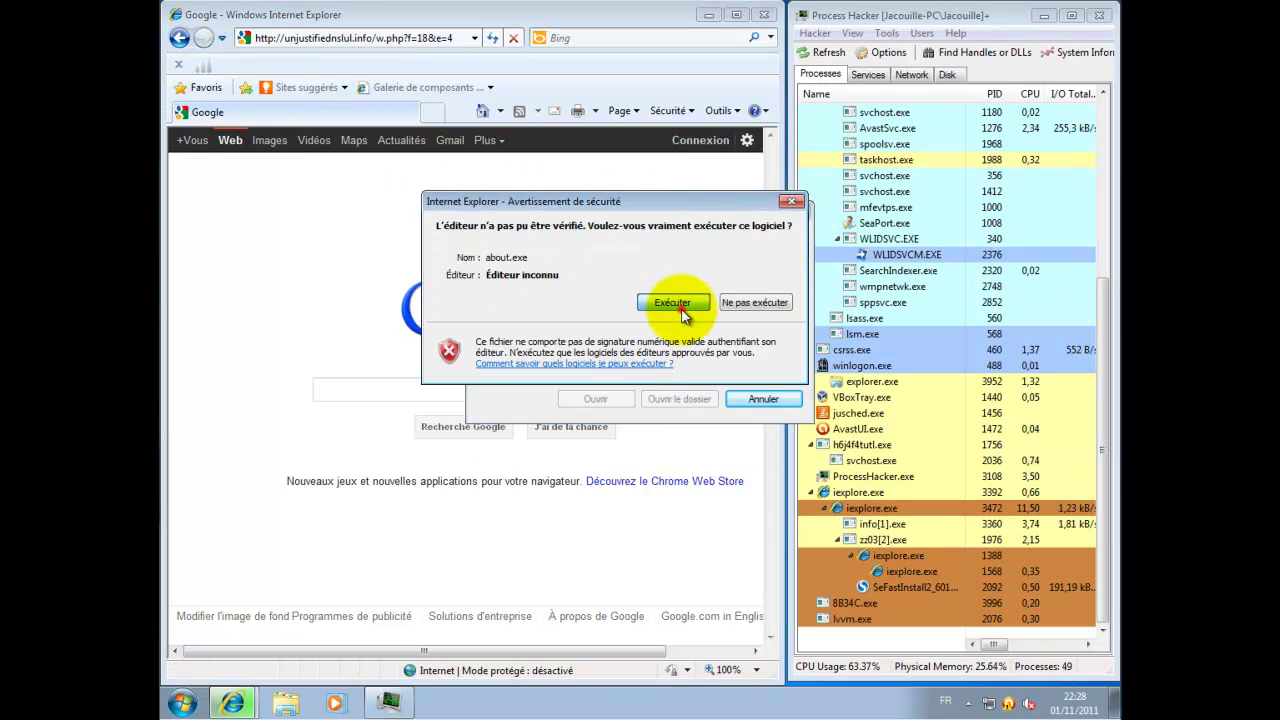
Allow about[1].exe to launch normally outside the Sandbox and close the program from its crash dialog
click(586, 453)
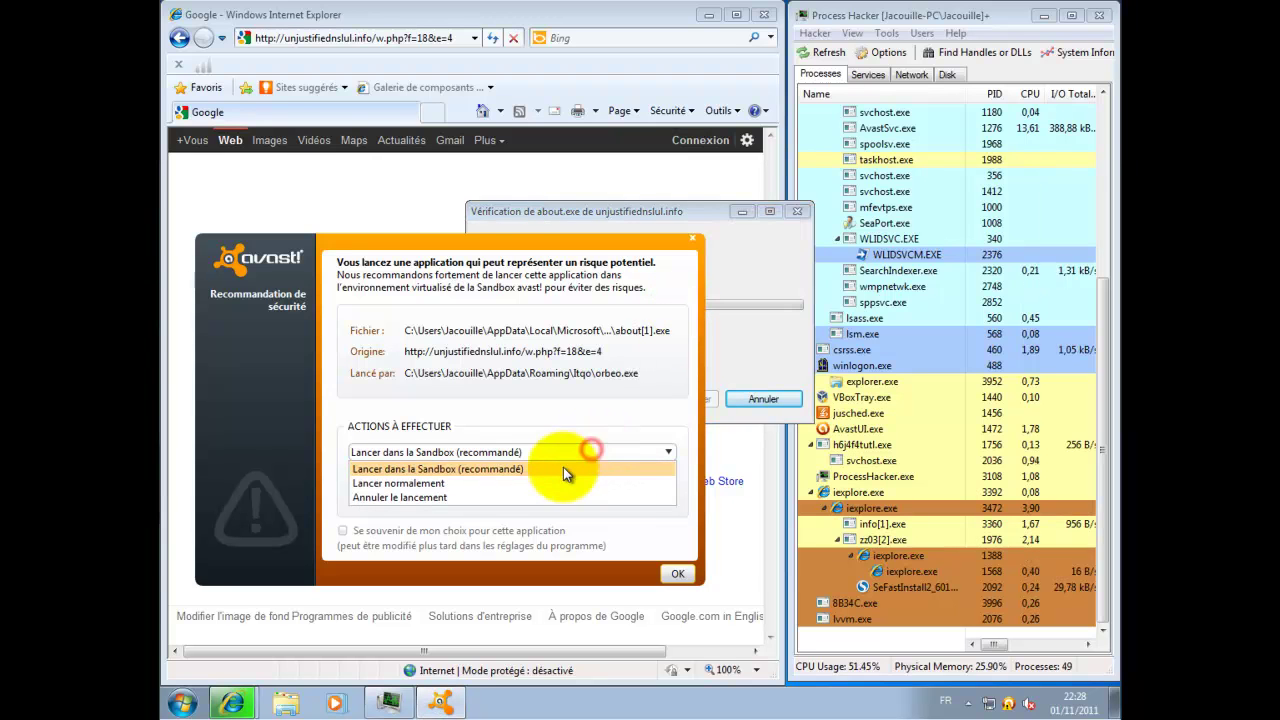
click(543, 484)
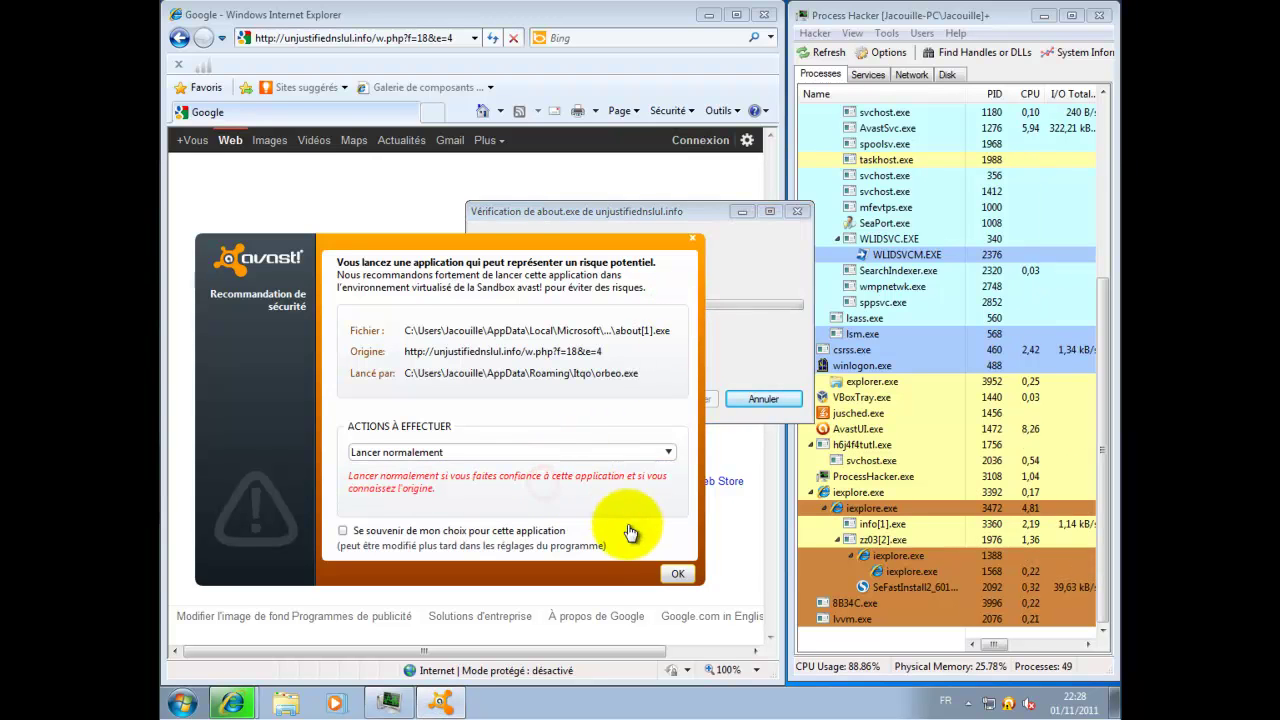
click(675, 575)
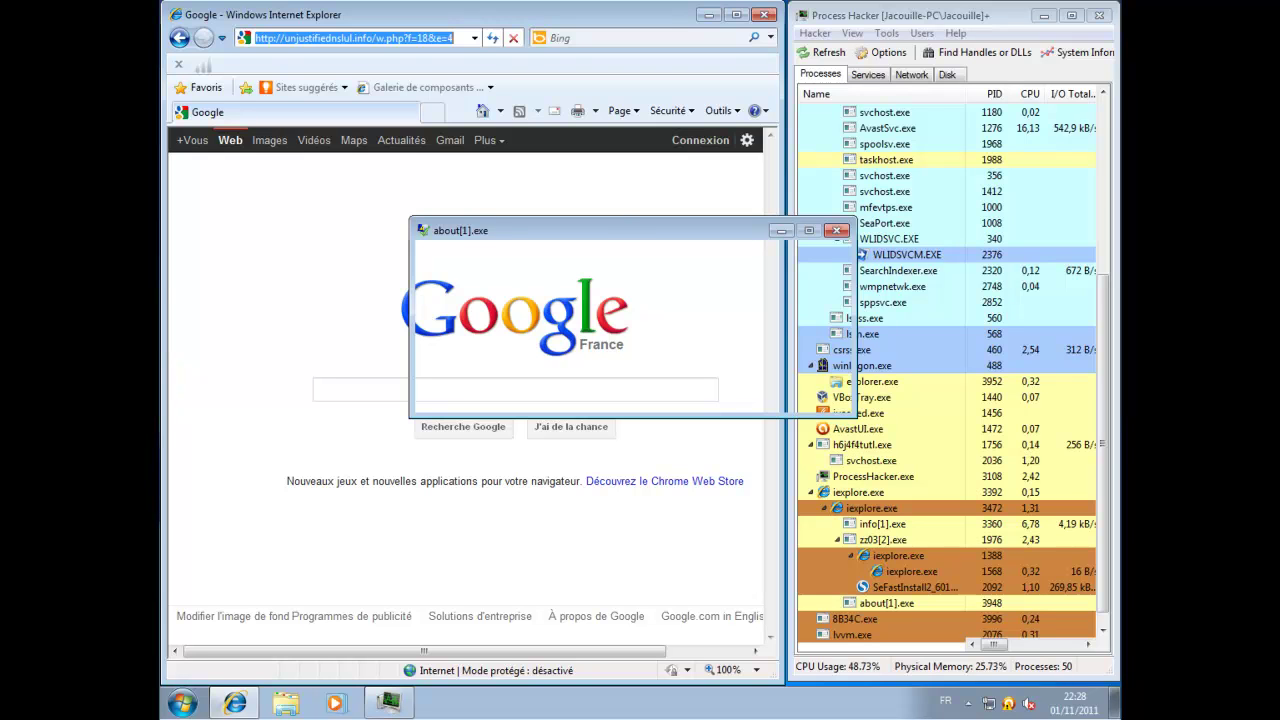
click(592, 232)
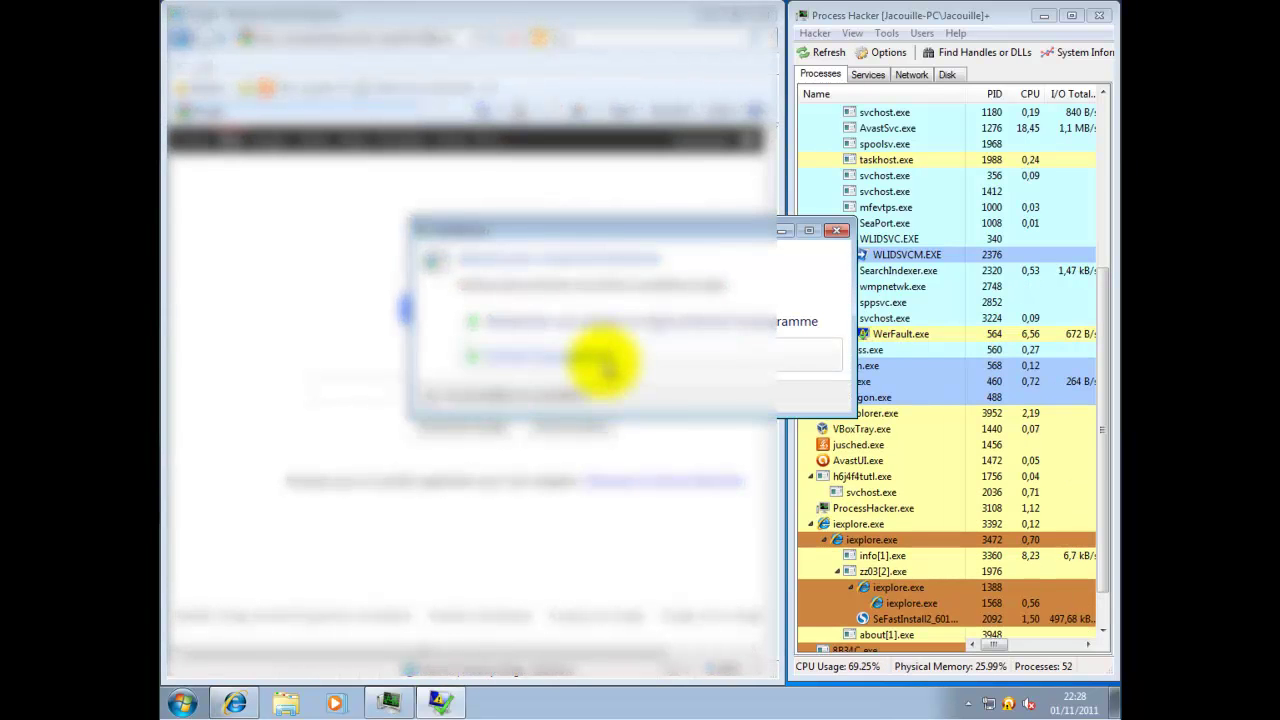
click(523, 352)
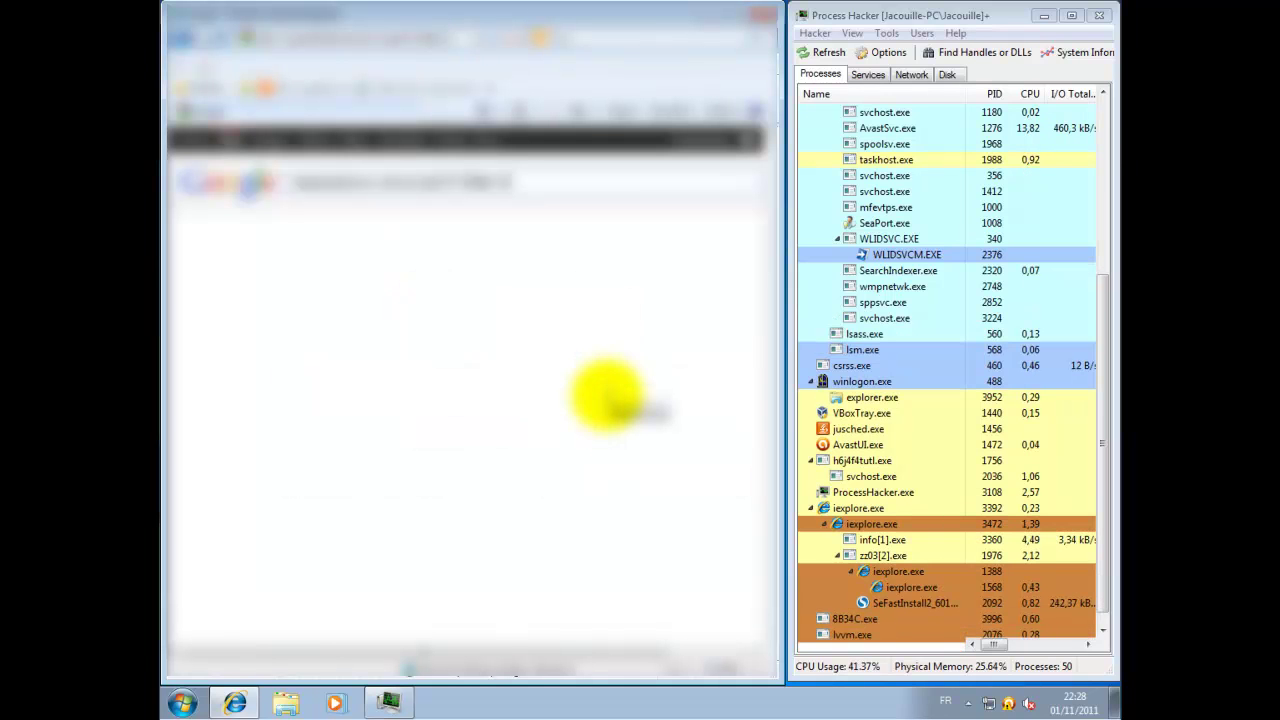
click(447, 40)
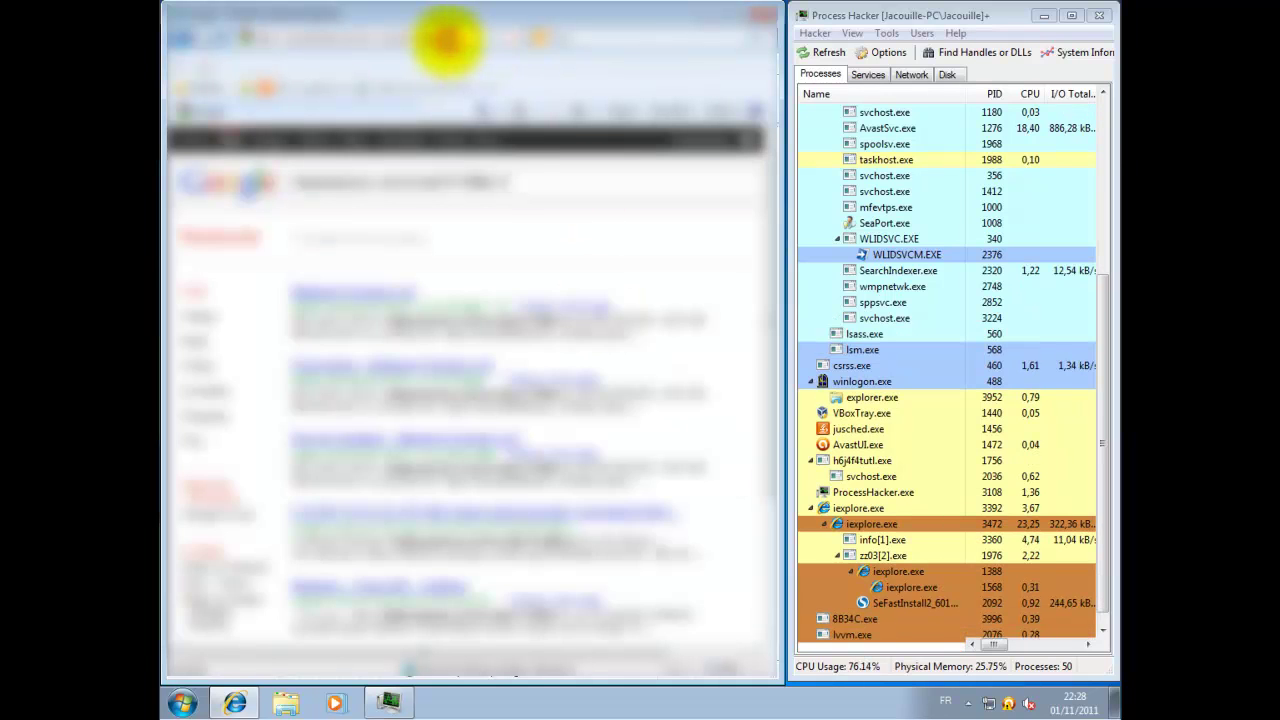
click(447, 40)
click(445, 40)
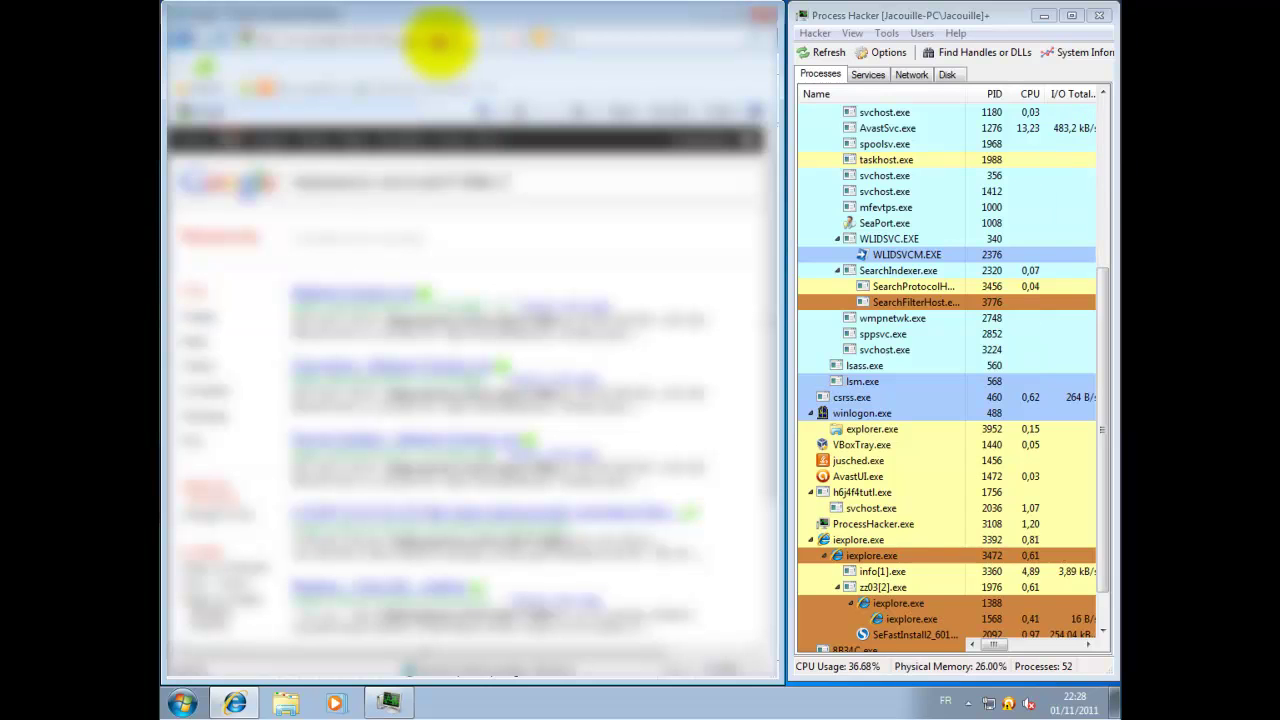
click(436, 42)
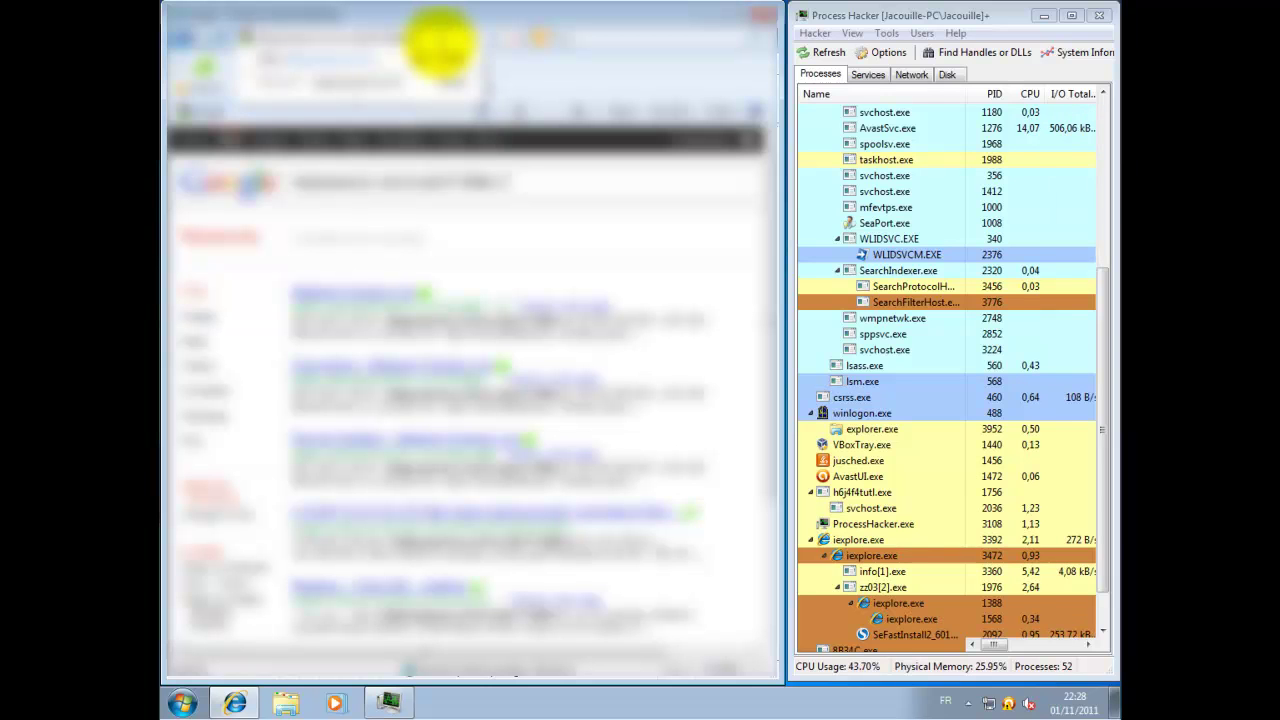
key(Return)
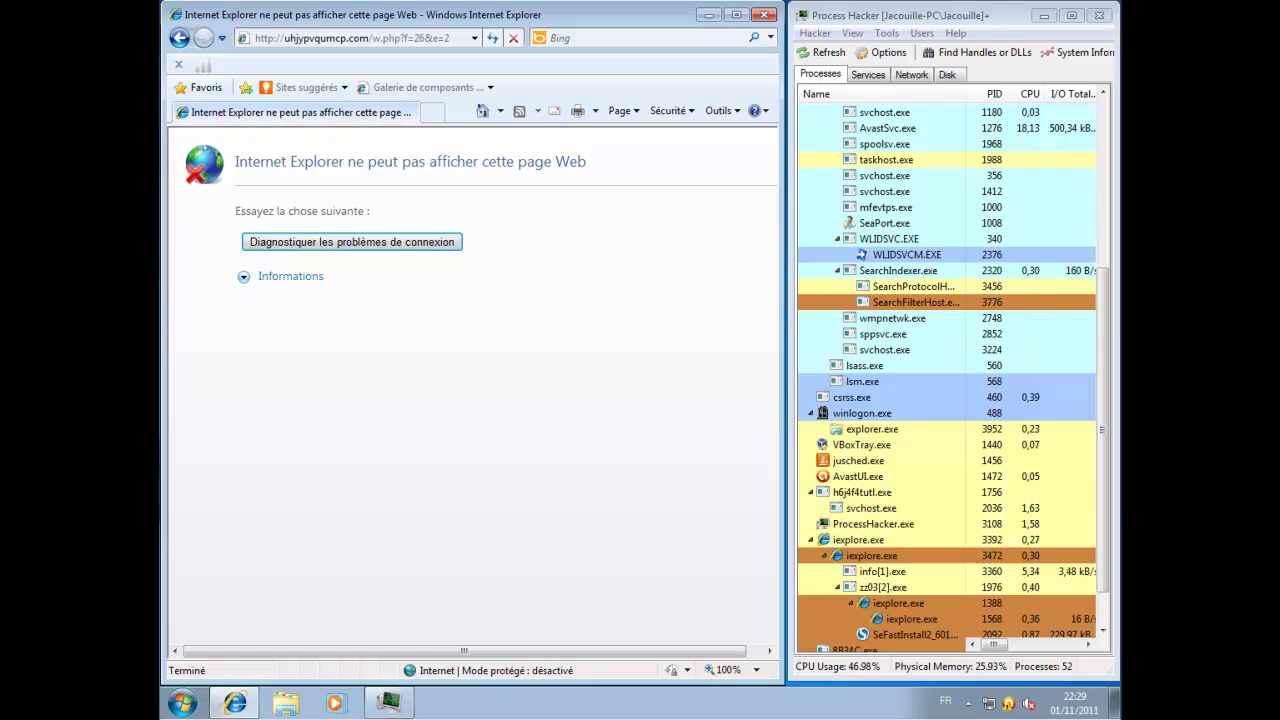
right_click(235, 703)
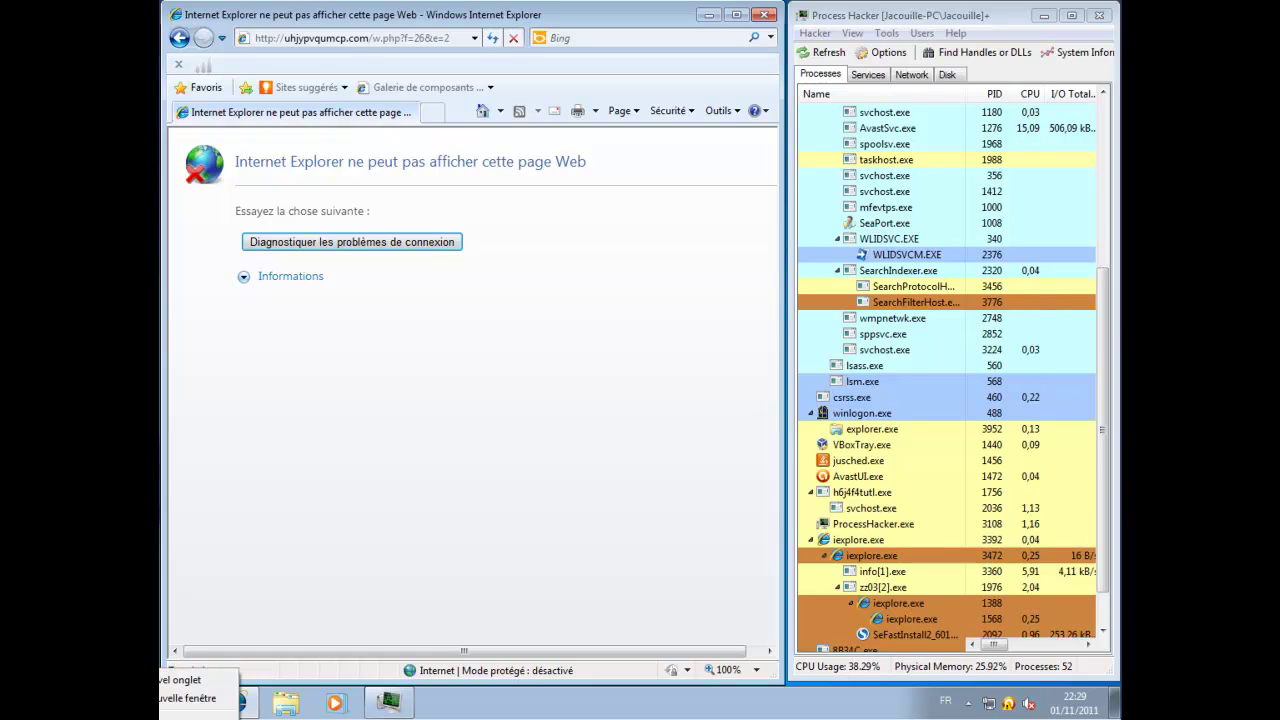
click(333, 37)
right_click(333, 37)
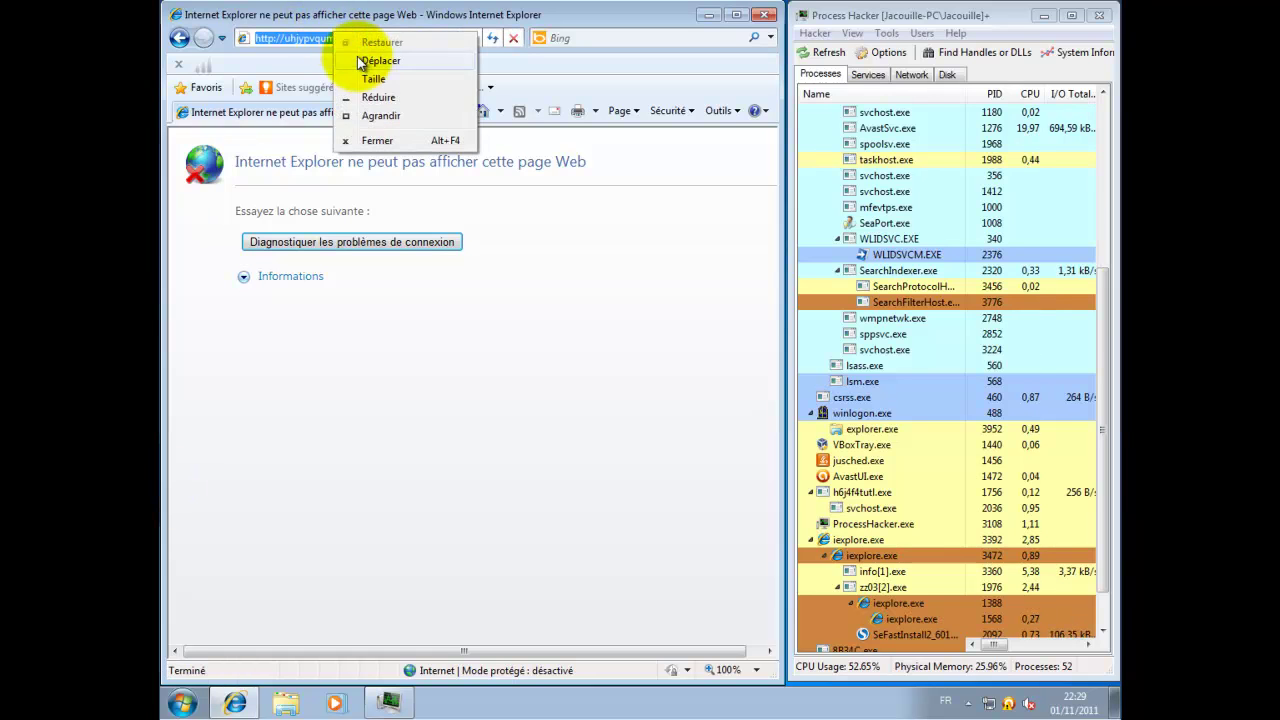
click(308, 37)
right_click(304, 38)
click(350, 107)
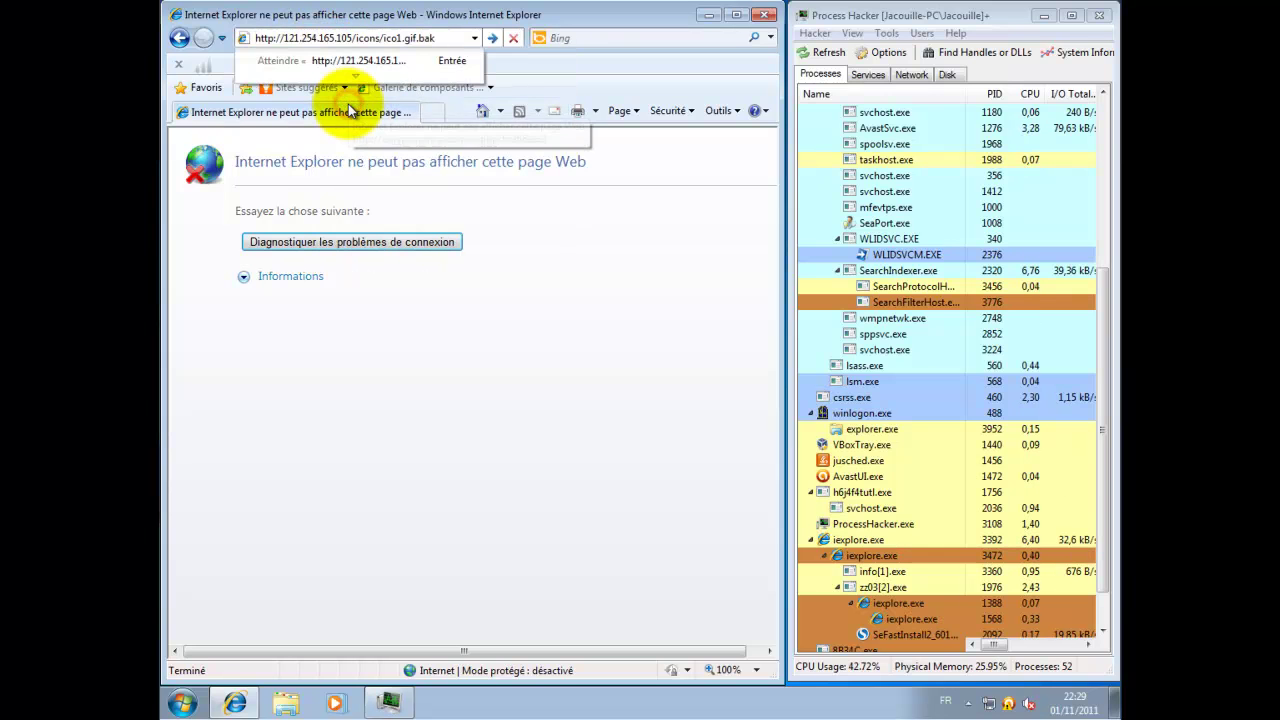
key(Return)
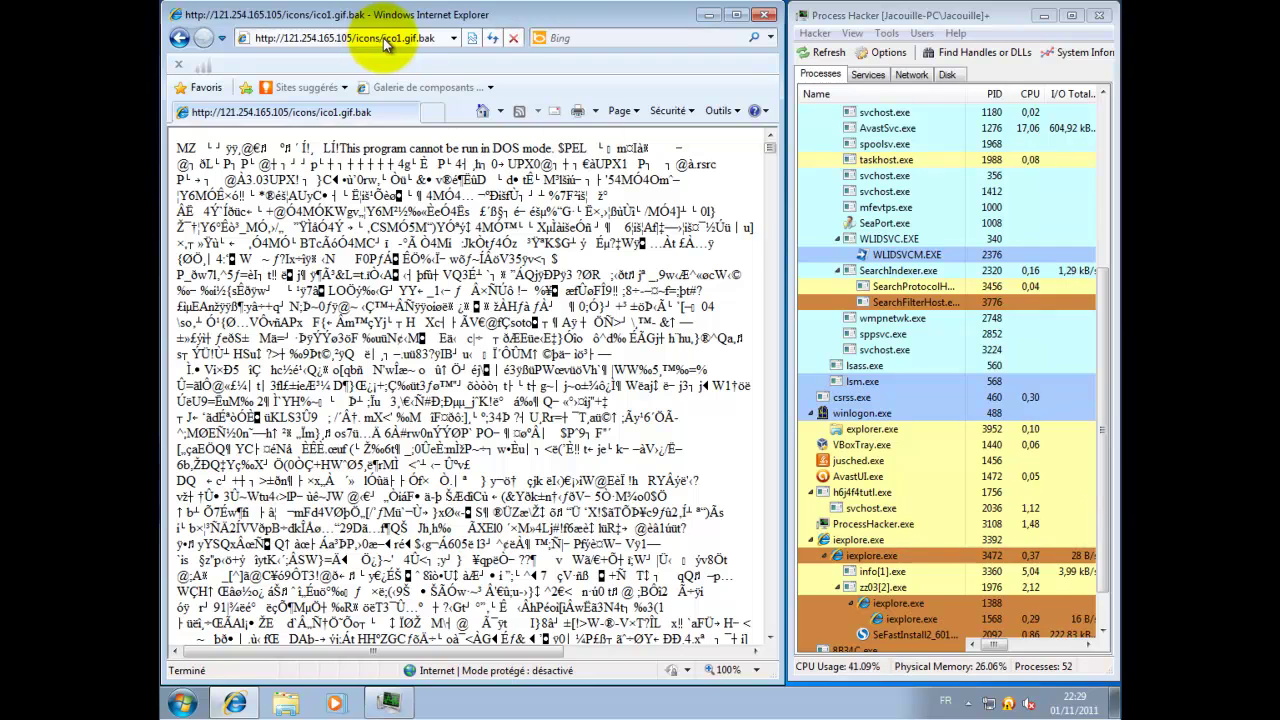
scroll(1104, 400, down, 1)
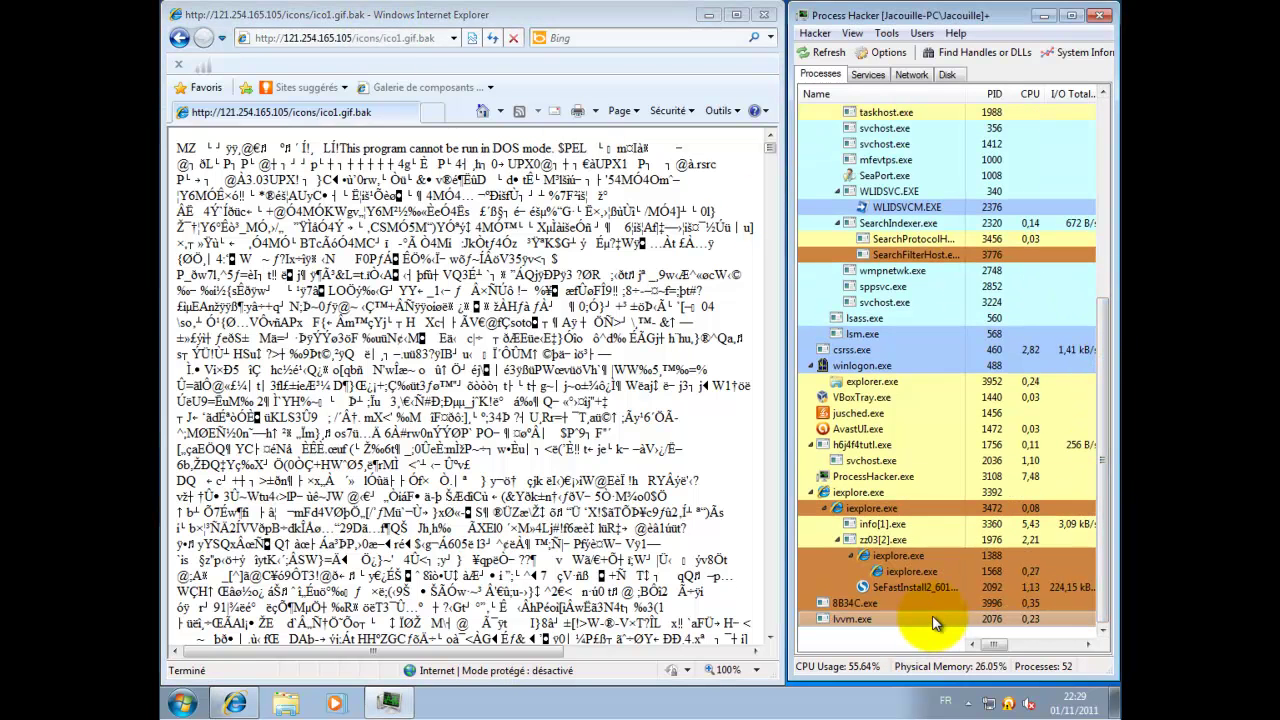
mouse_move(933, 623)
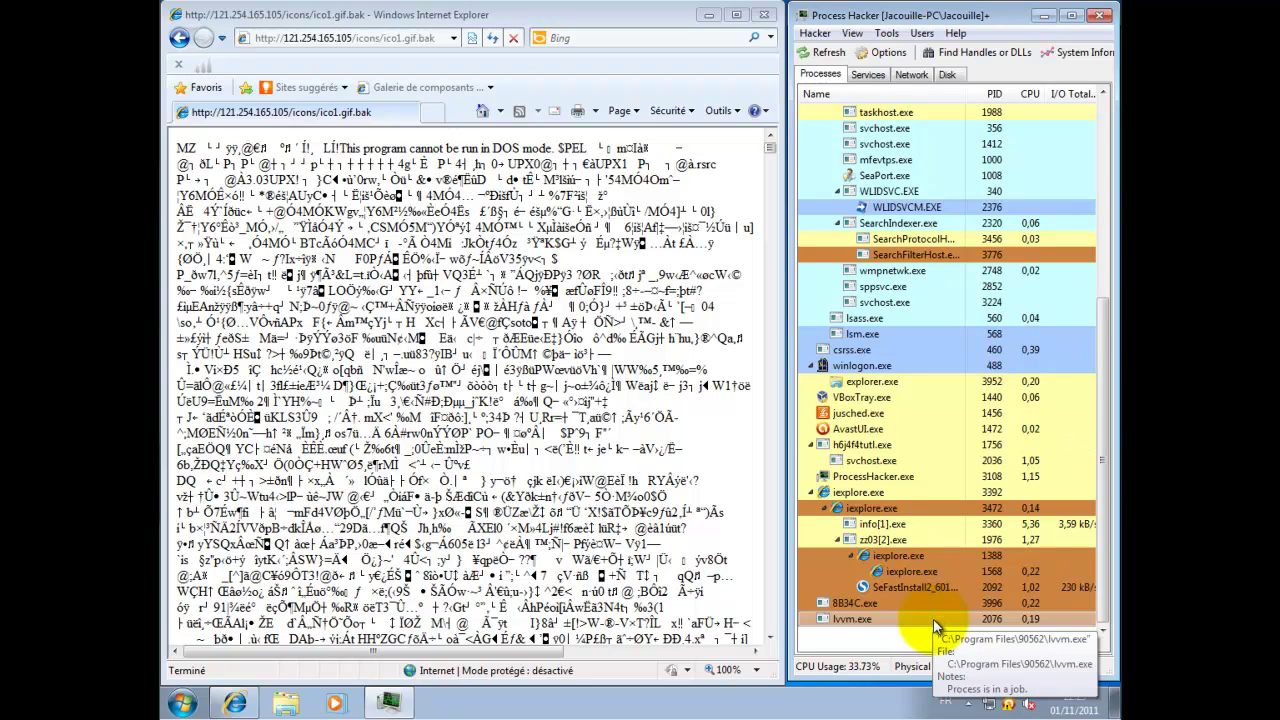
click(365, 38)
double_click(366, 39)
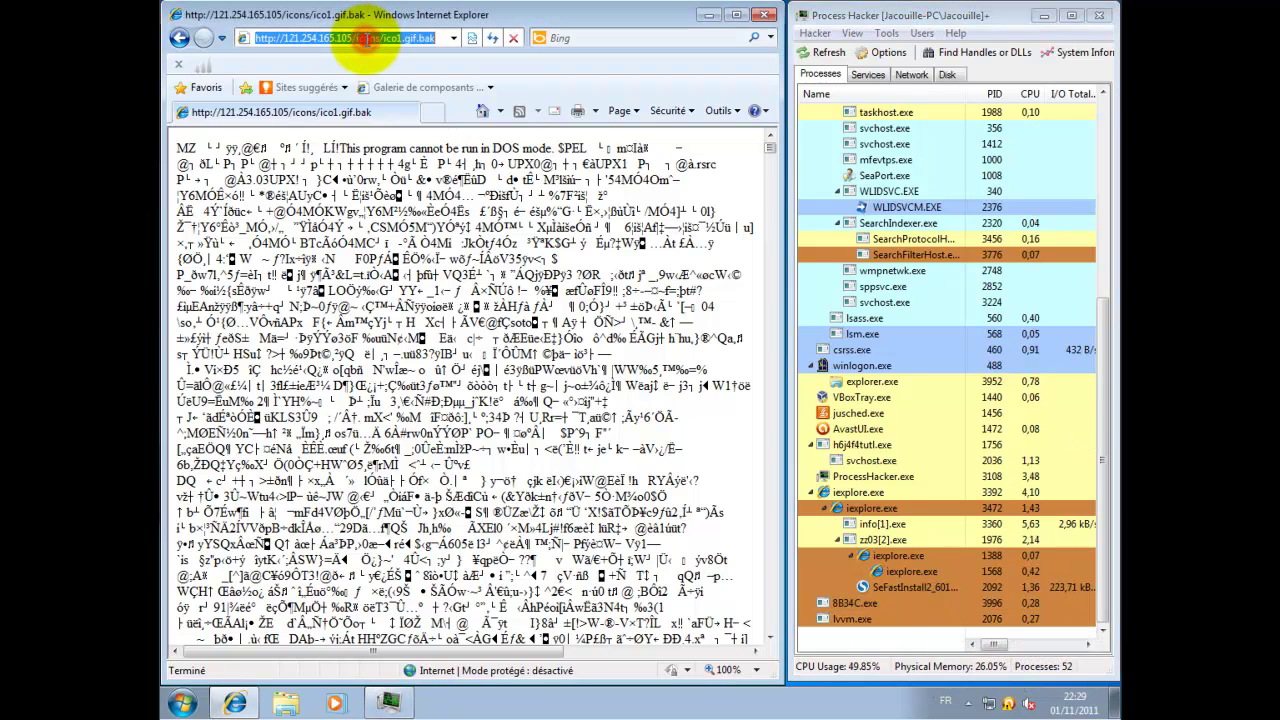
click(366, 38)
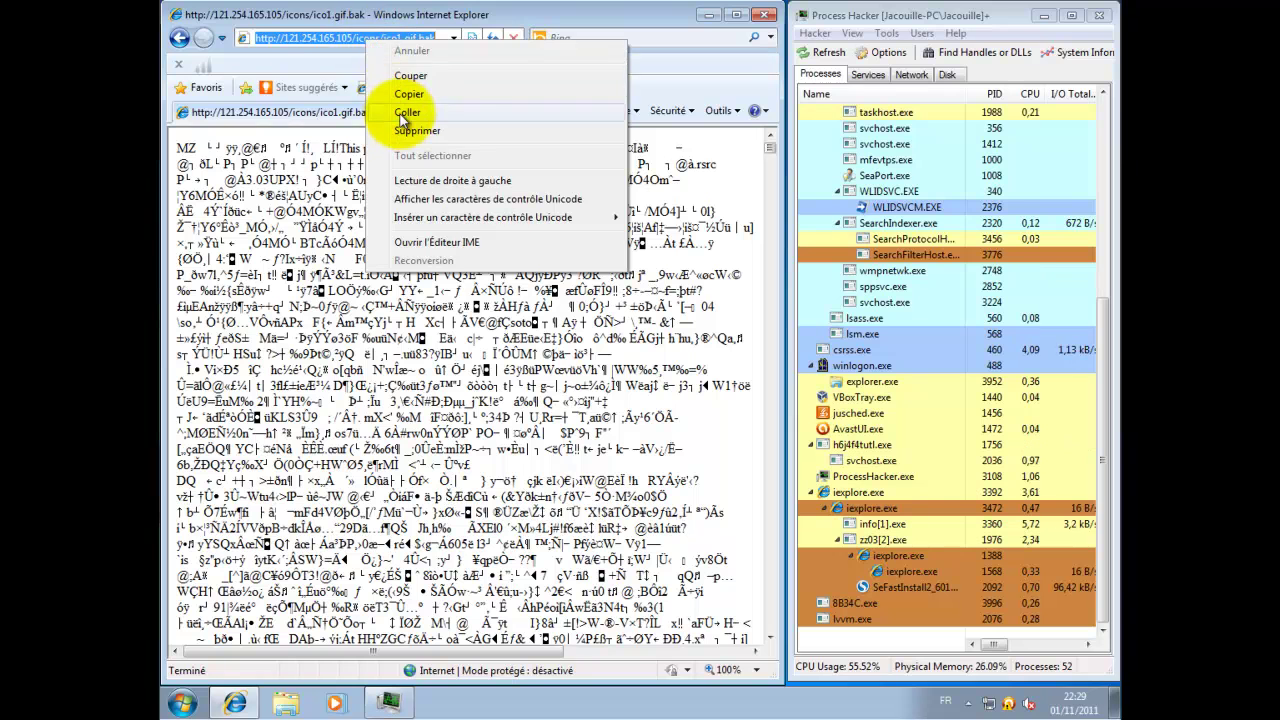
click(407, 112)
key(Return)
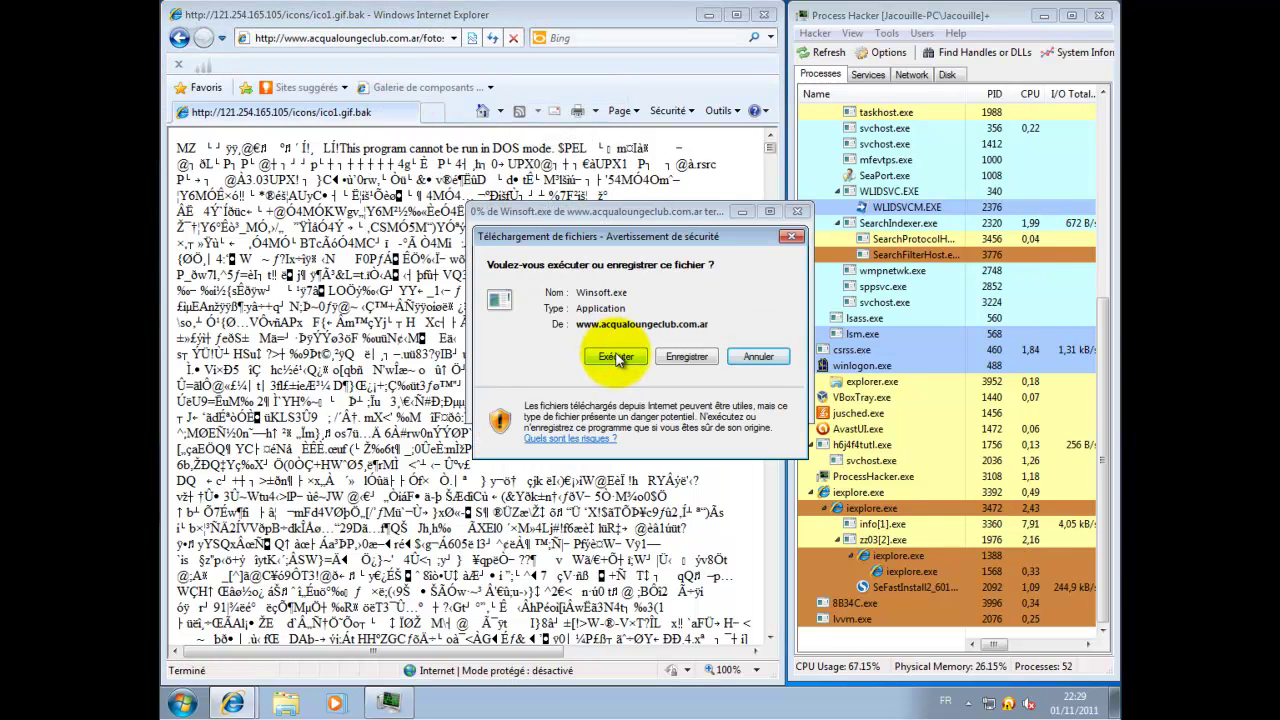
click(616, 358)
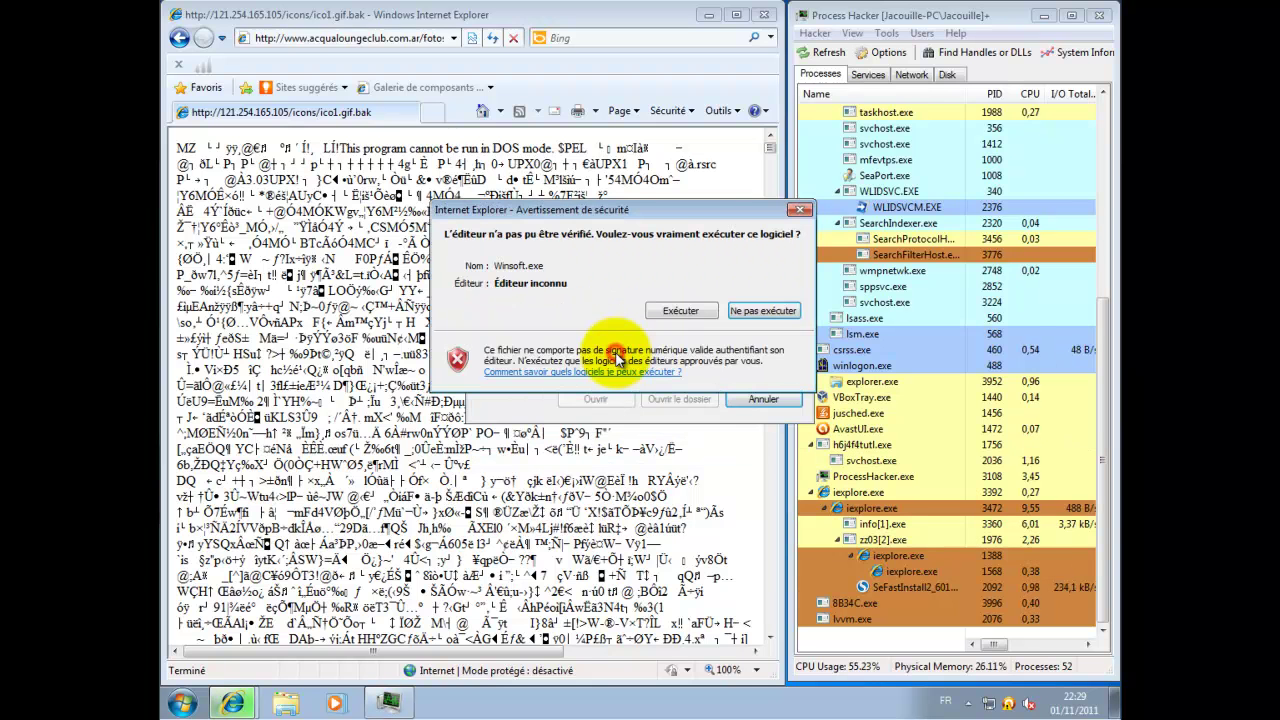
click(677, 311)
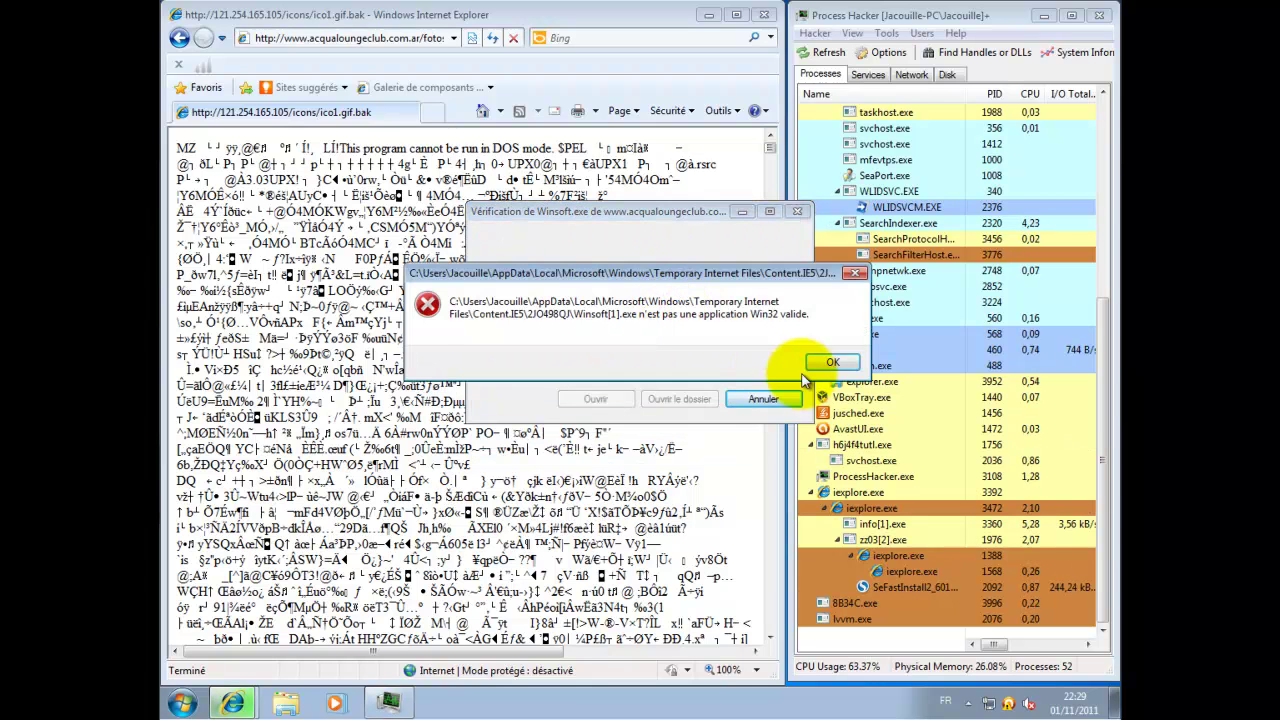
click(838, 362)
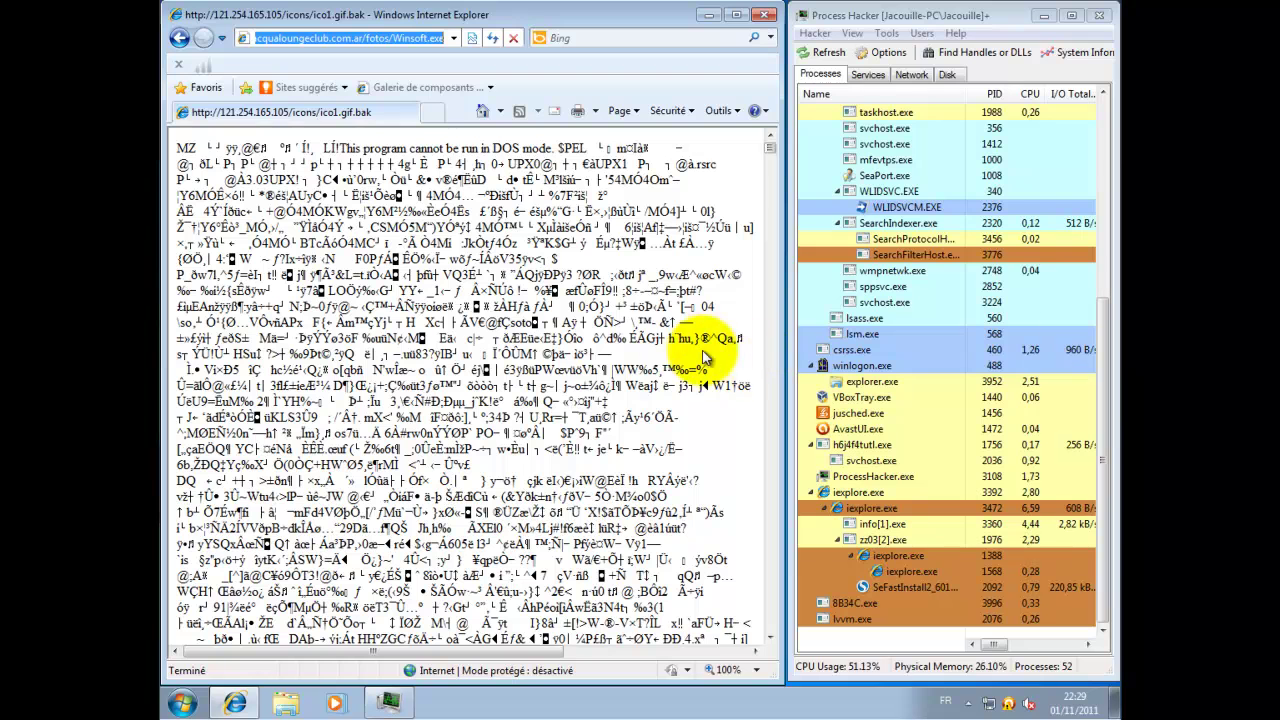
Request Winsoft.exe again, save it to the Desktop, and try to run the saved copy
key(Return)
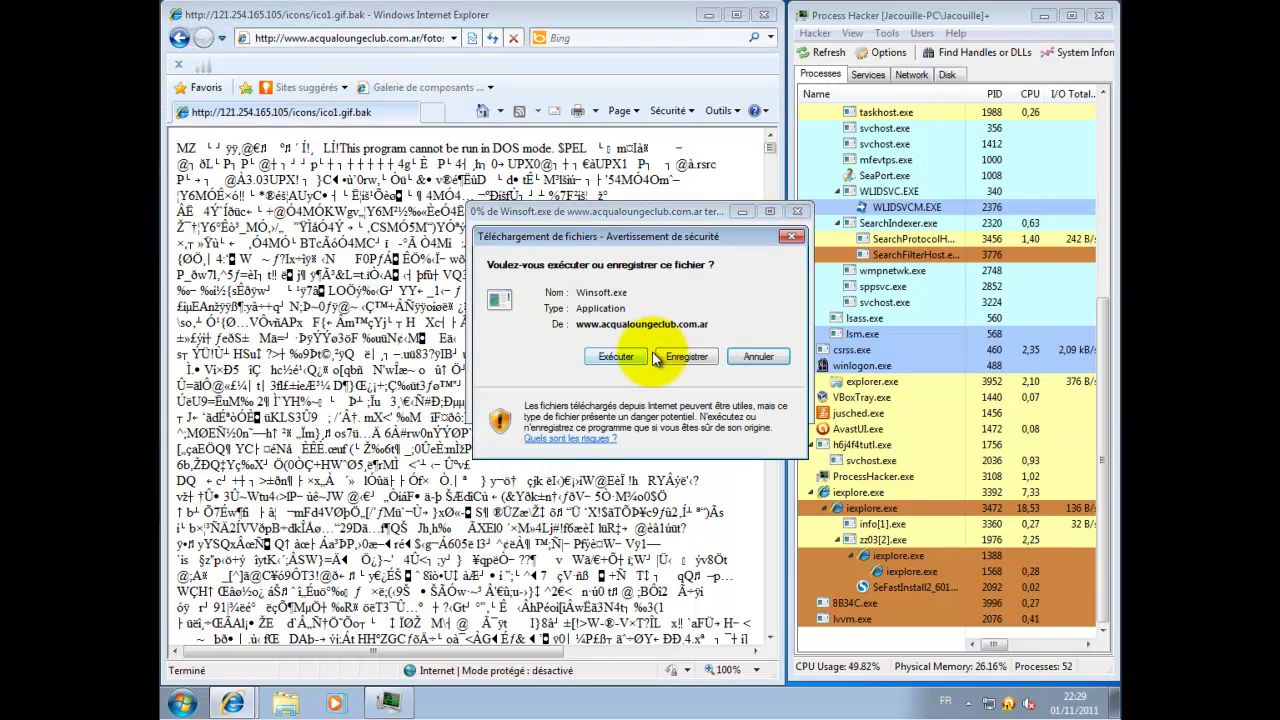
click(663, 358)
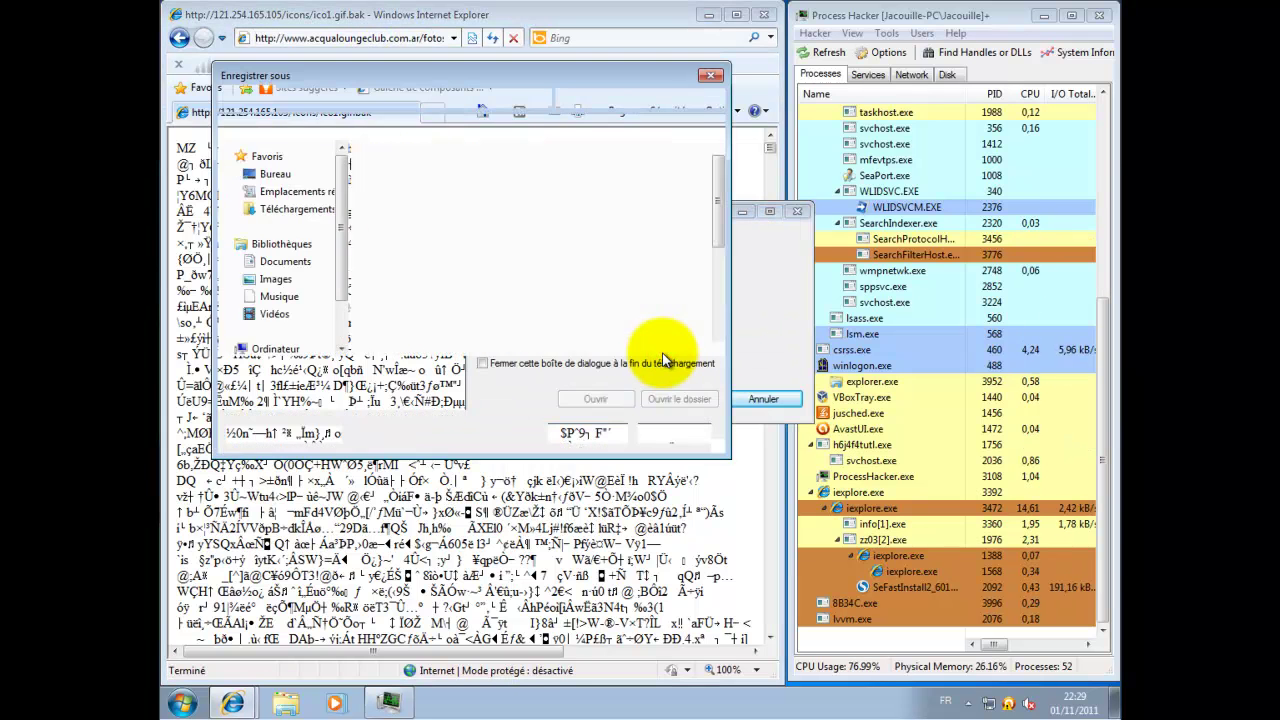
click(586, 431)
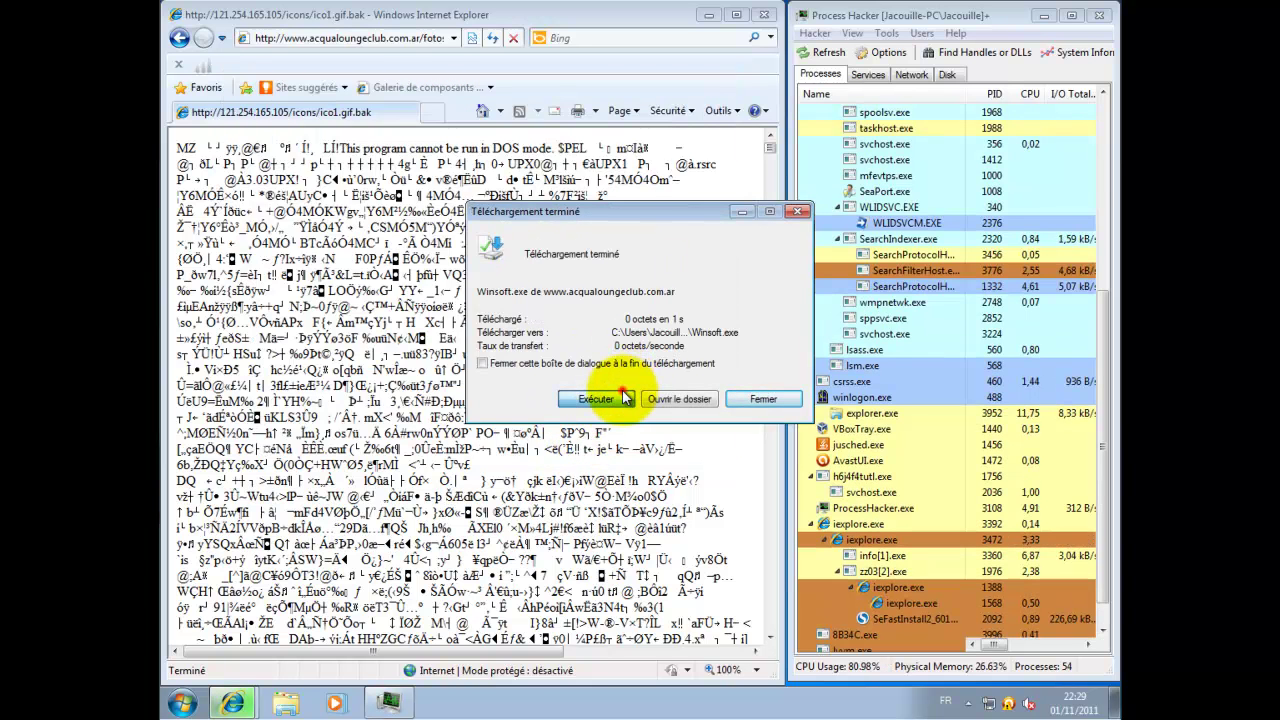
click(626, 398)
click(660, 338)
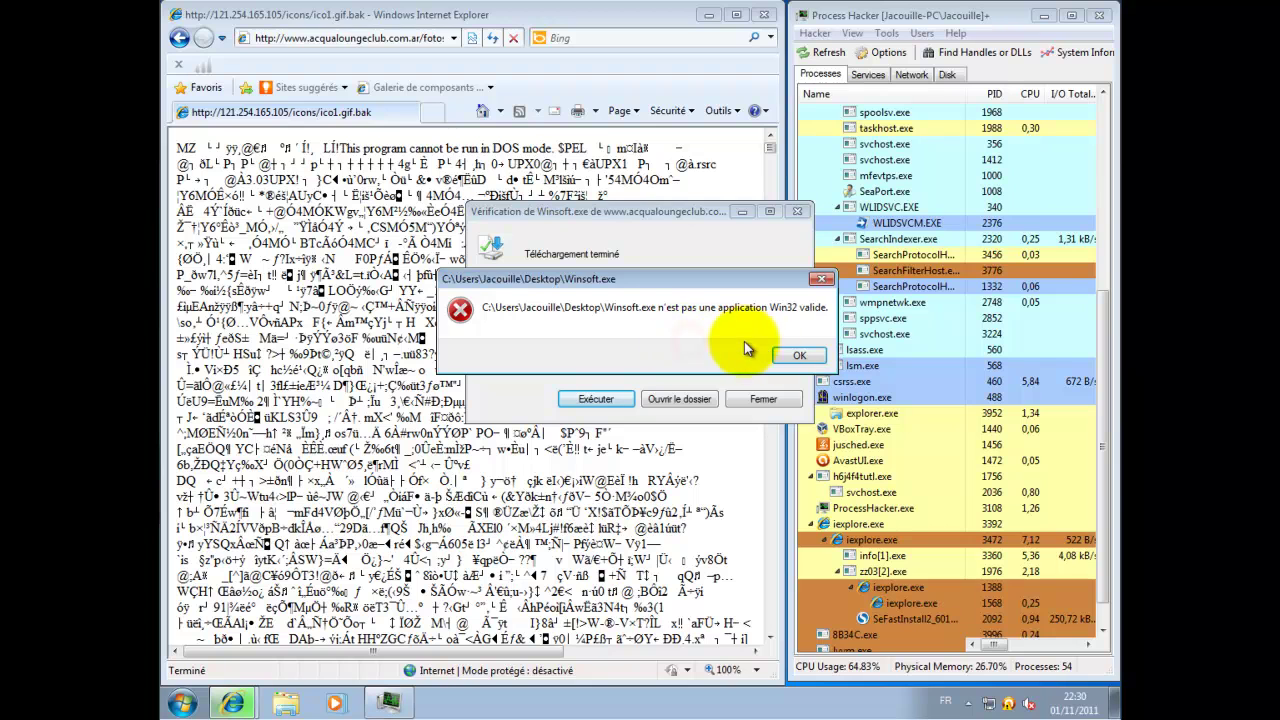
click(786, 356)
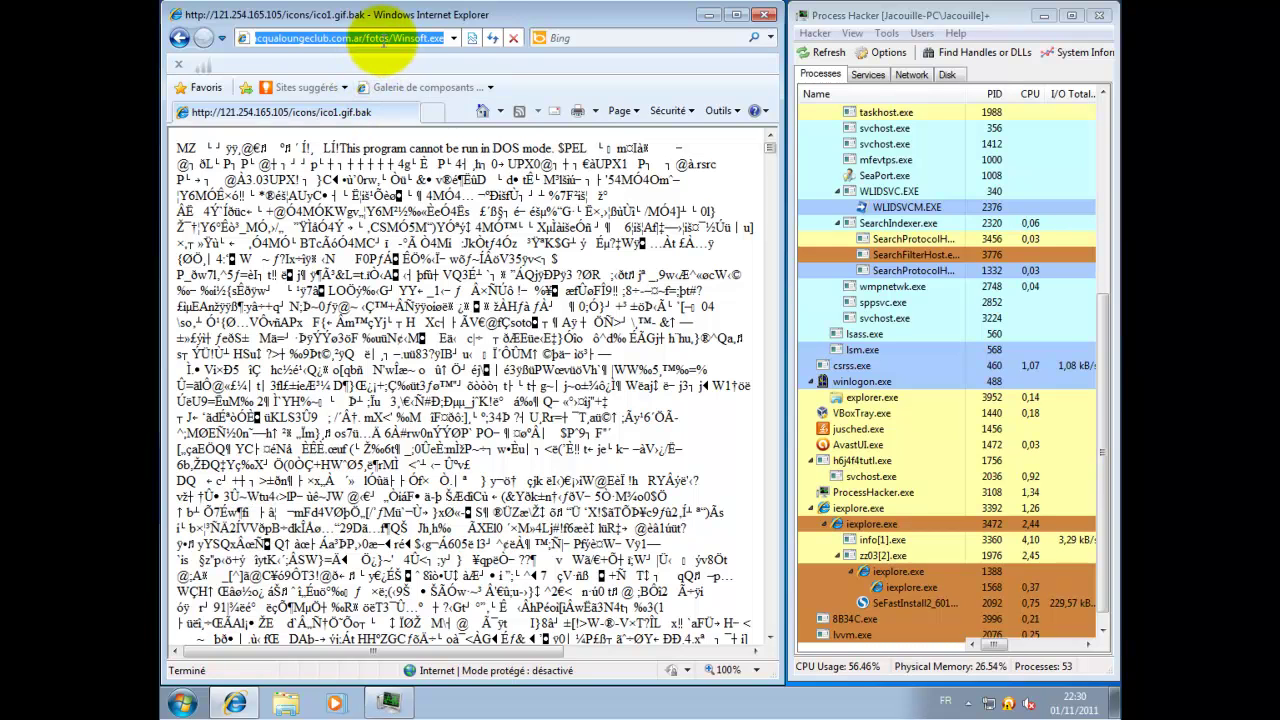
right_click(383, 40)
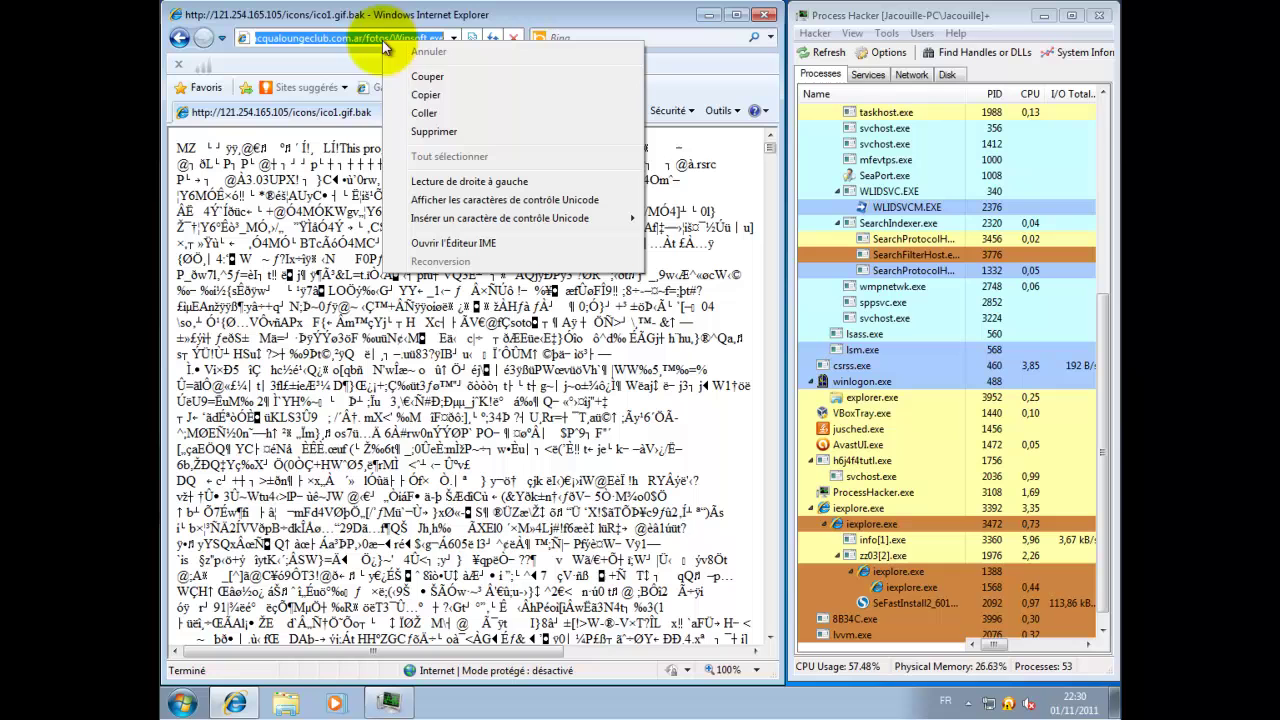
click(425, 113)
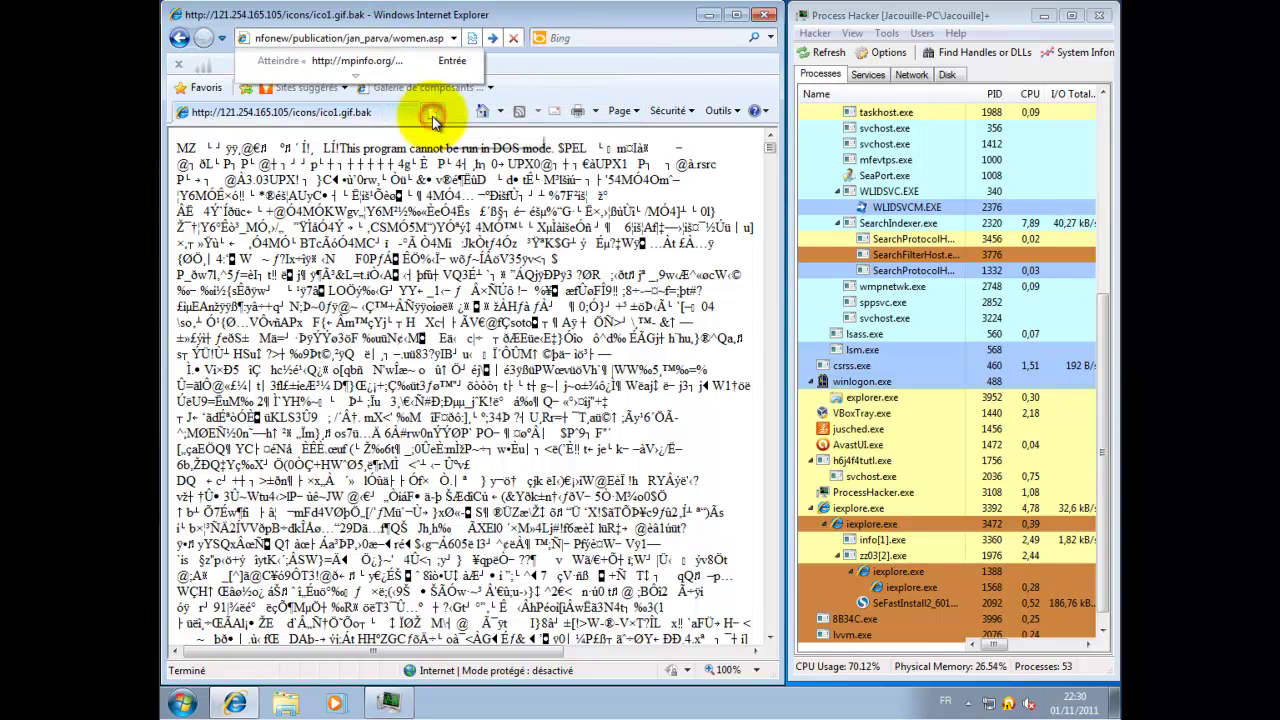
click(418, 60)
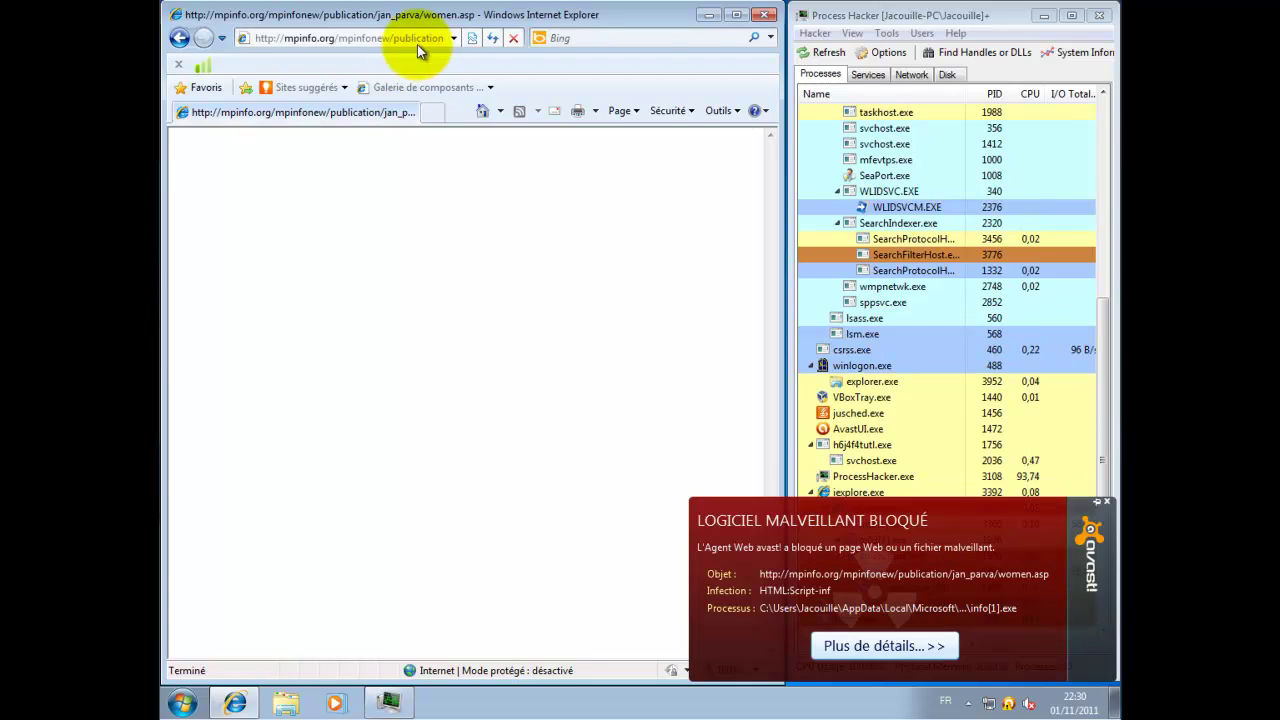
right_click(28, 488)
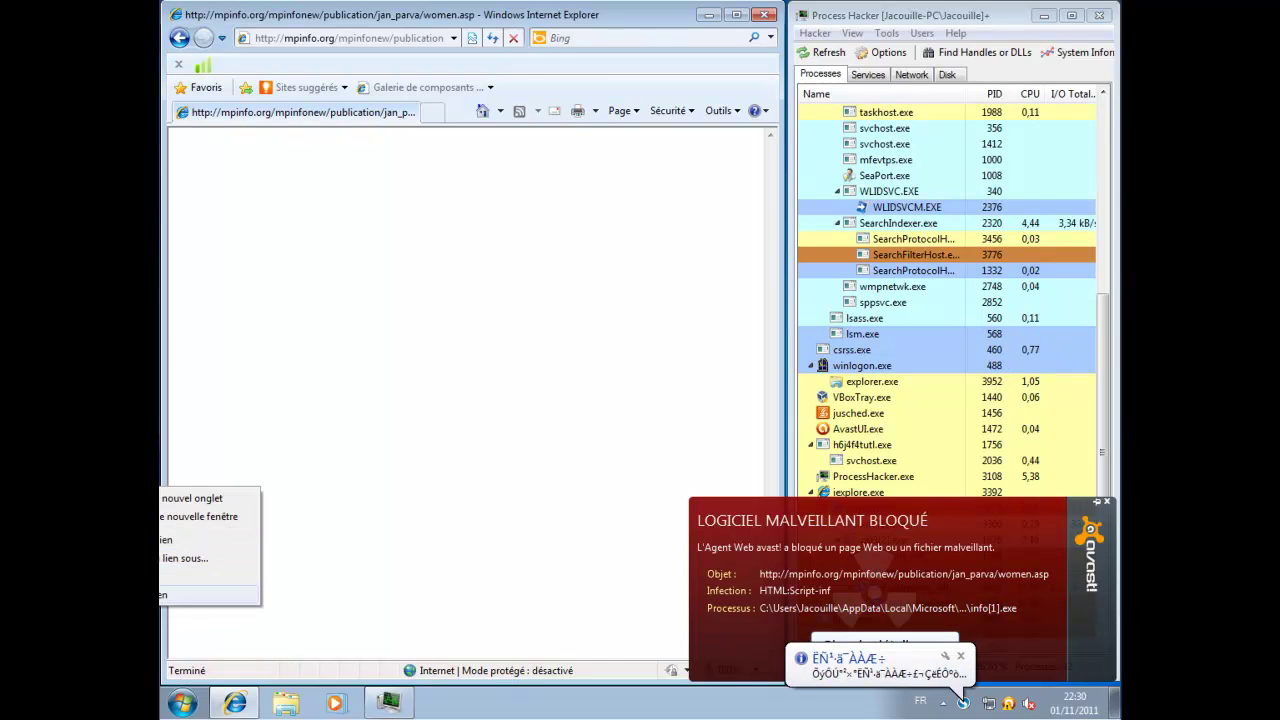
click(351, 37)
click(371, 37)
double_click(371, 37)
triple_click(357, 35)
right_click(357, 35)
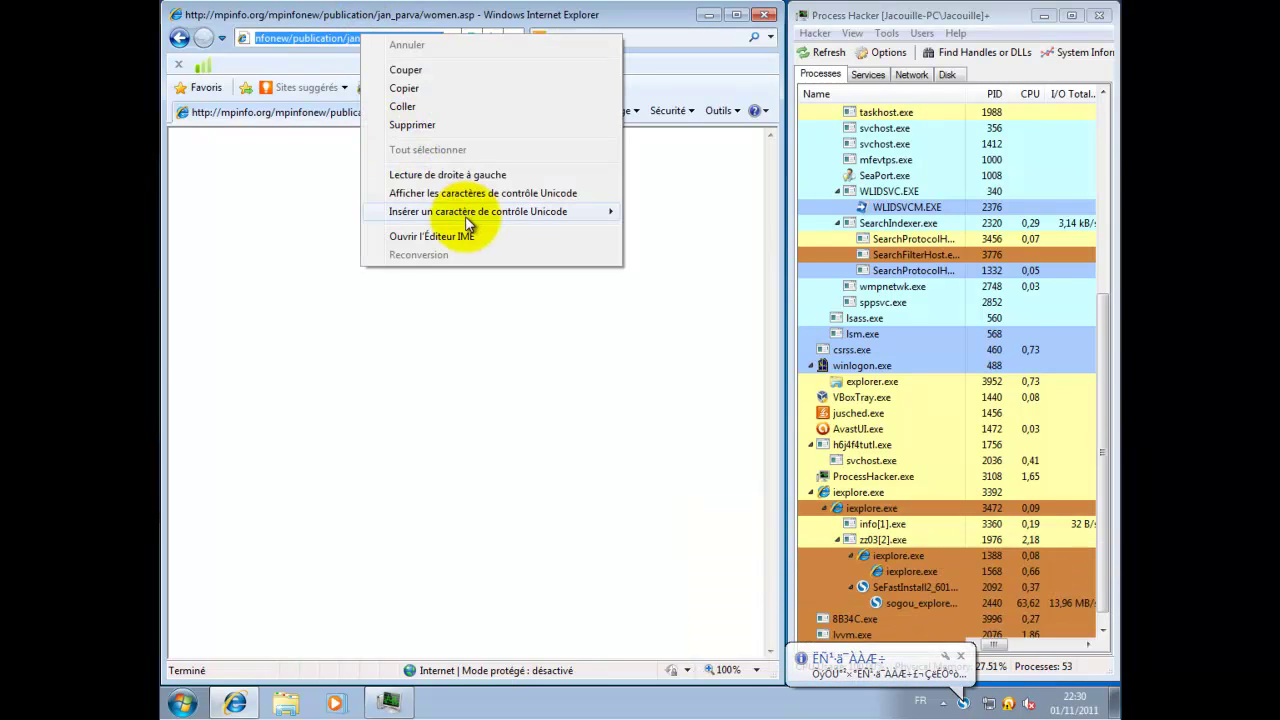
click(457, 104)
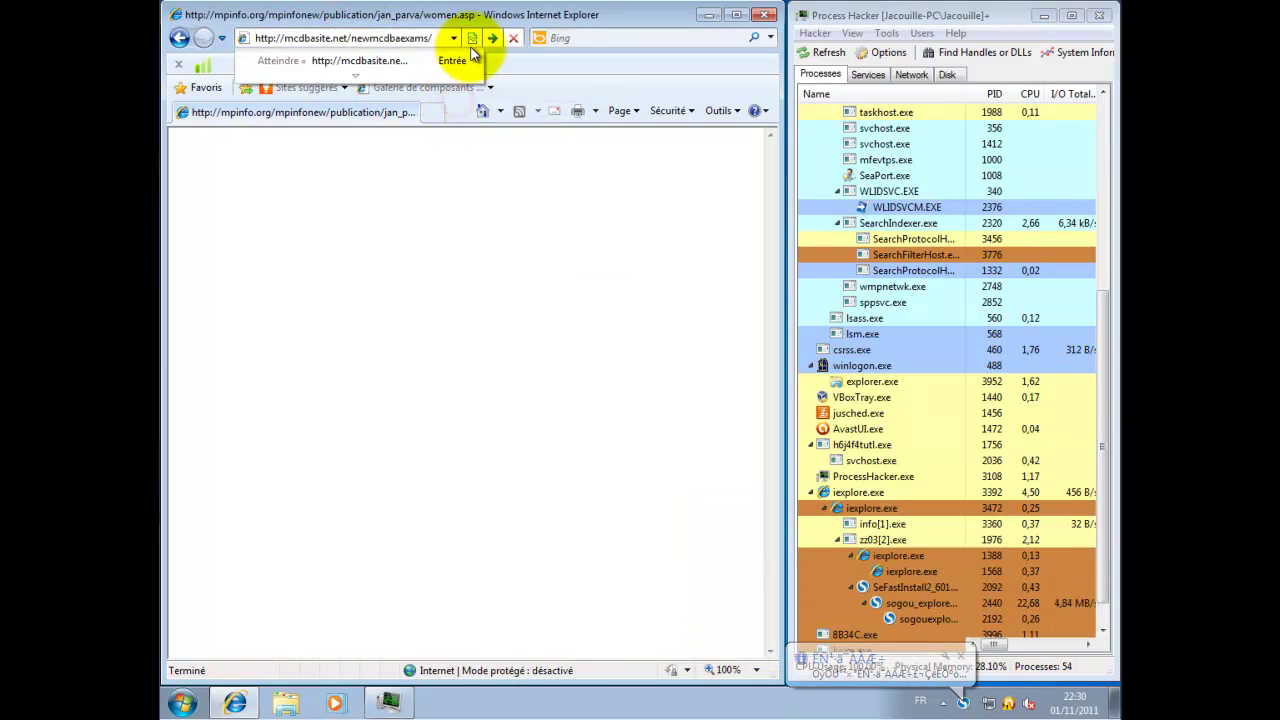
click(490, 40)
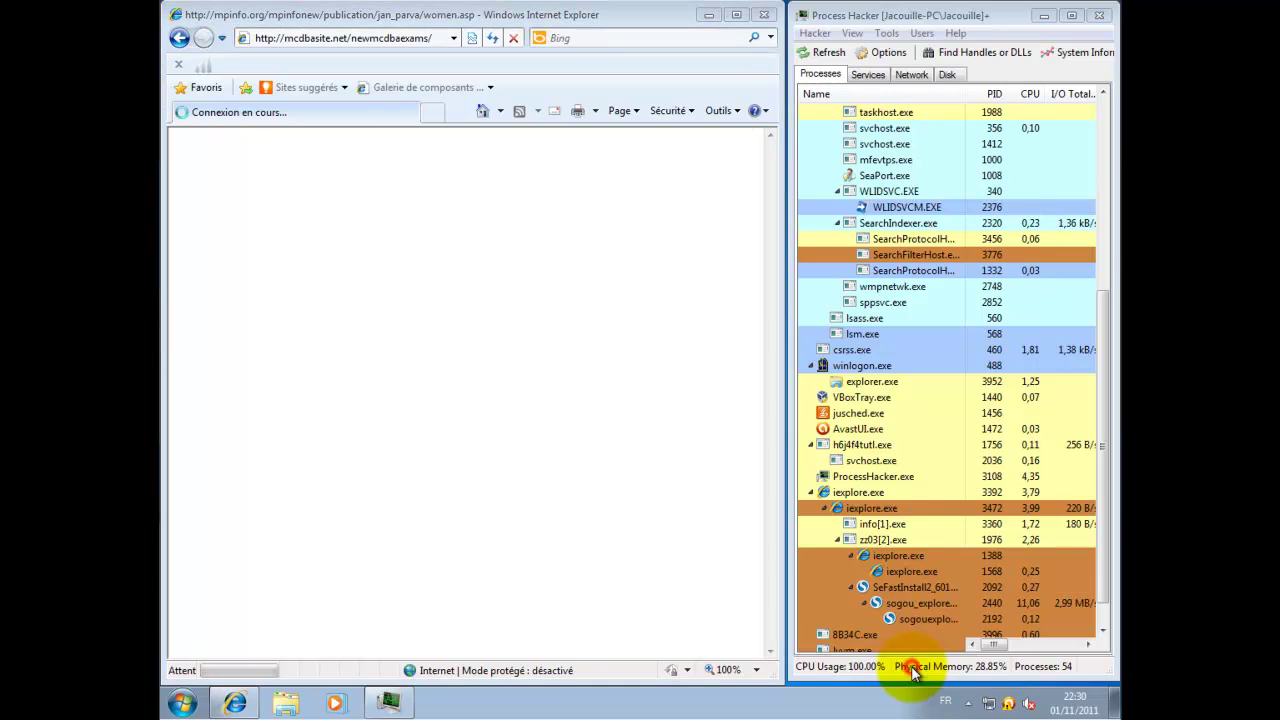
Bring up the Sogou installer from the hidden notification icons, cancel it with Oui, and dismiss the avast! Trojan alert
click(966, 704)
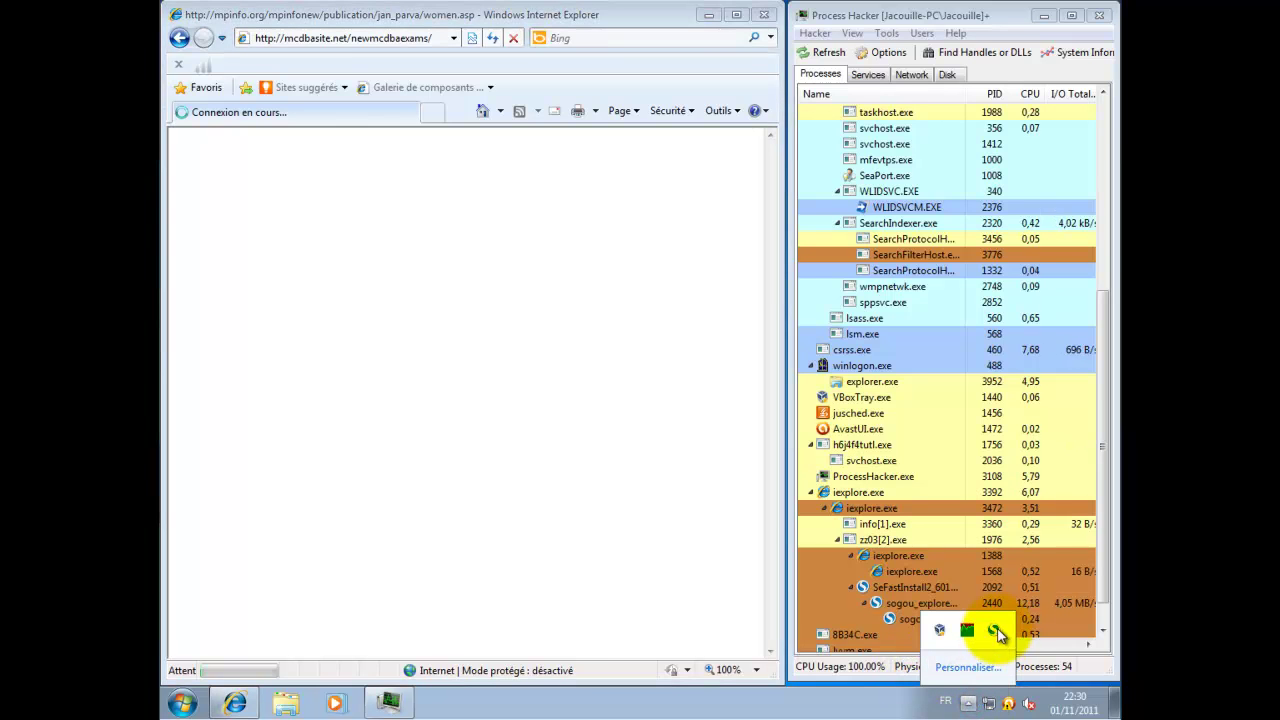
click(770, 344)
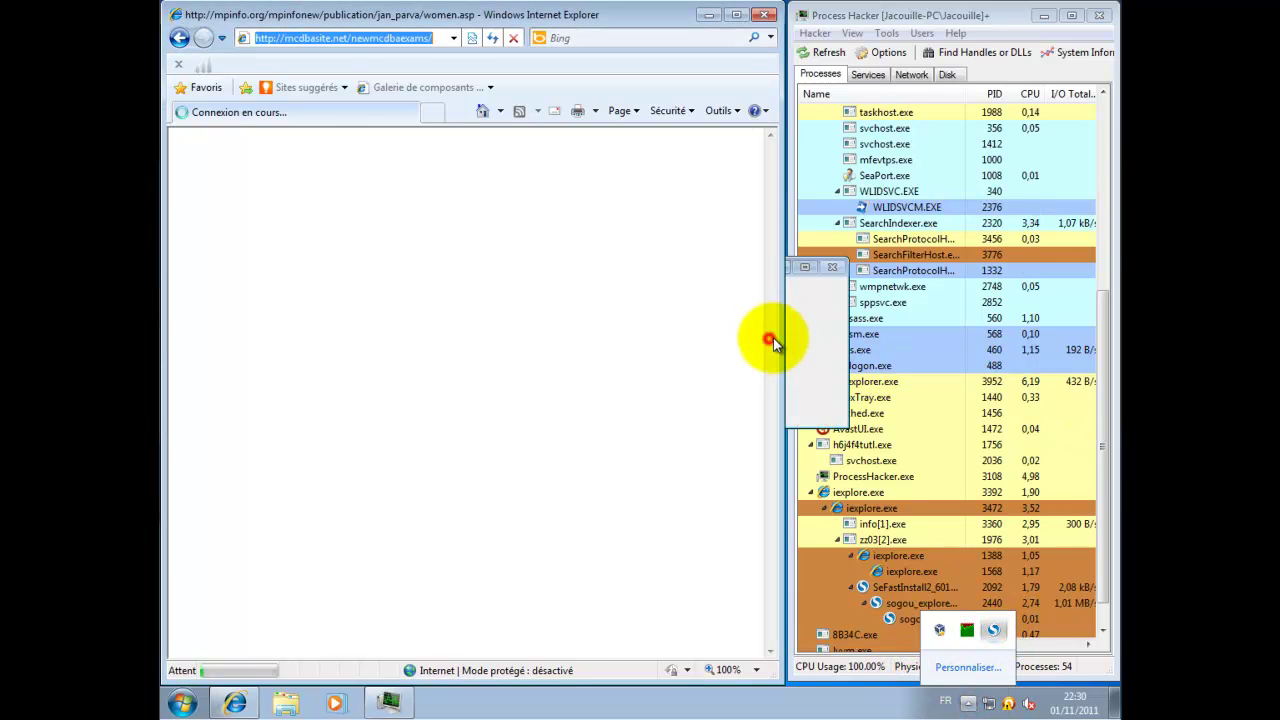
click(813, 334)
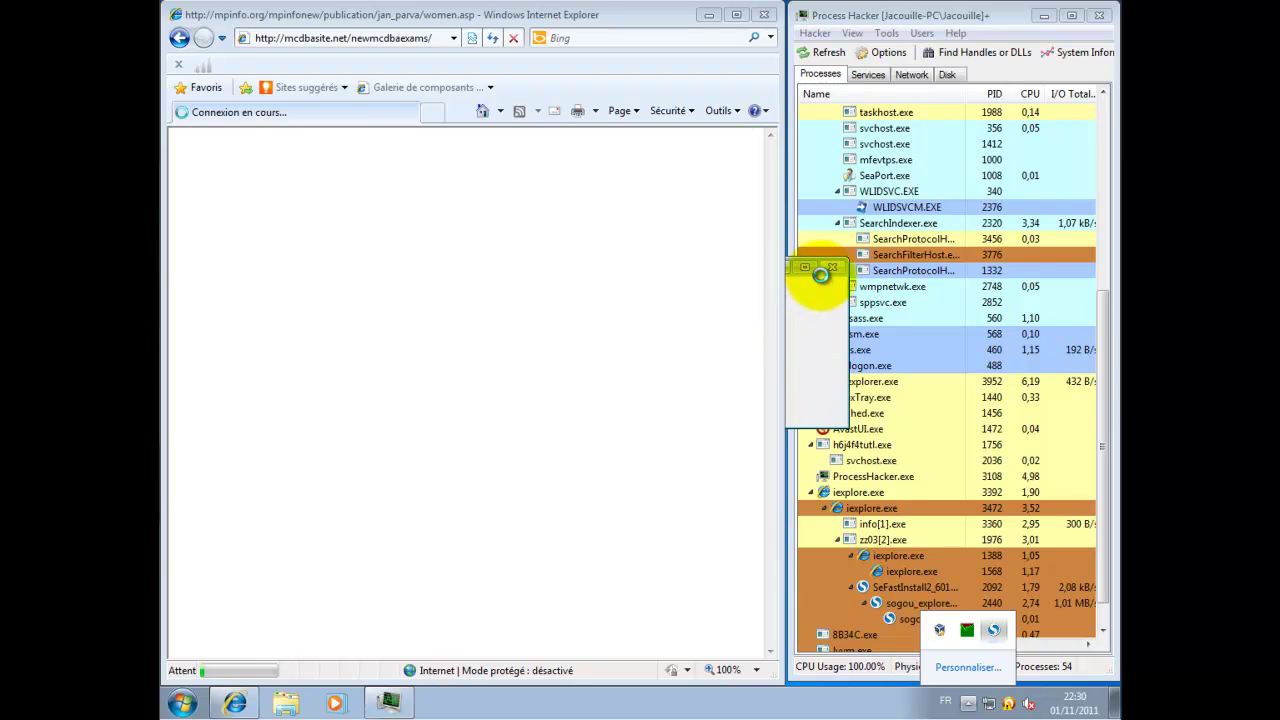
click(810, 267)
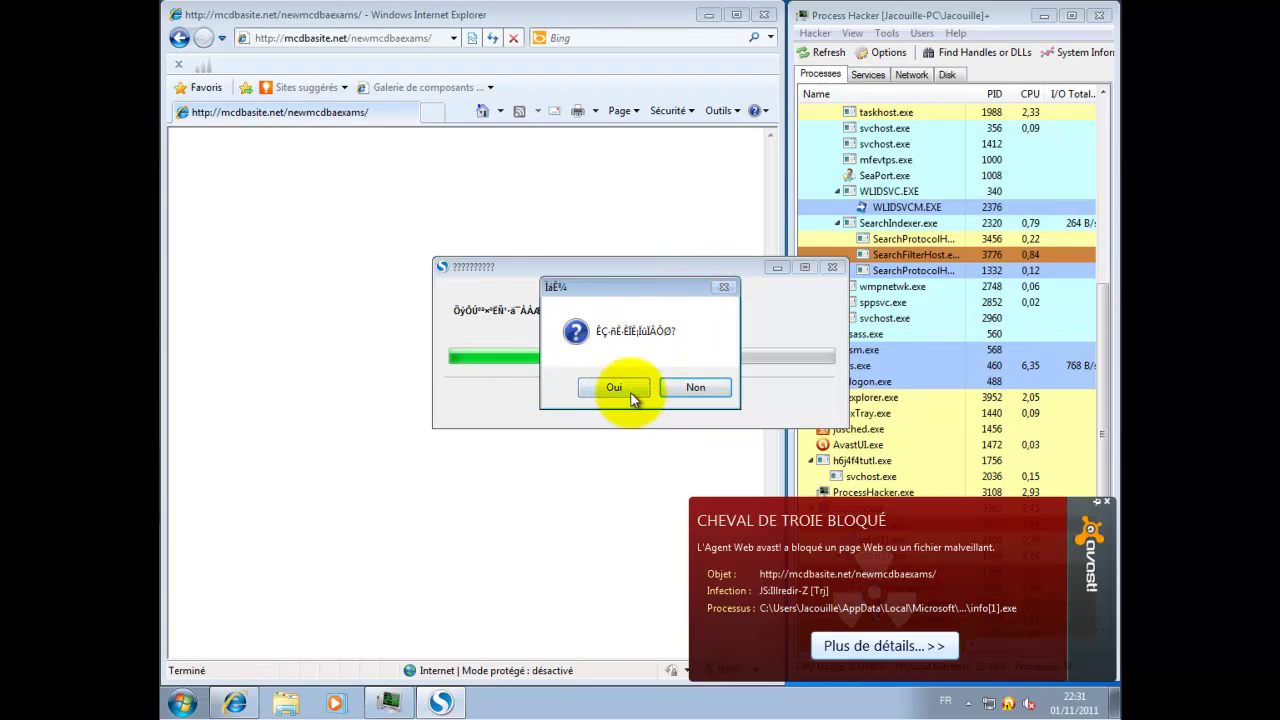
click(630, 390)
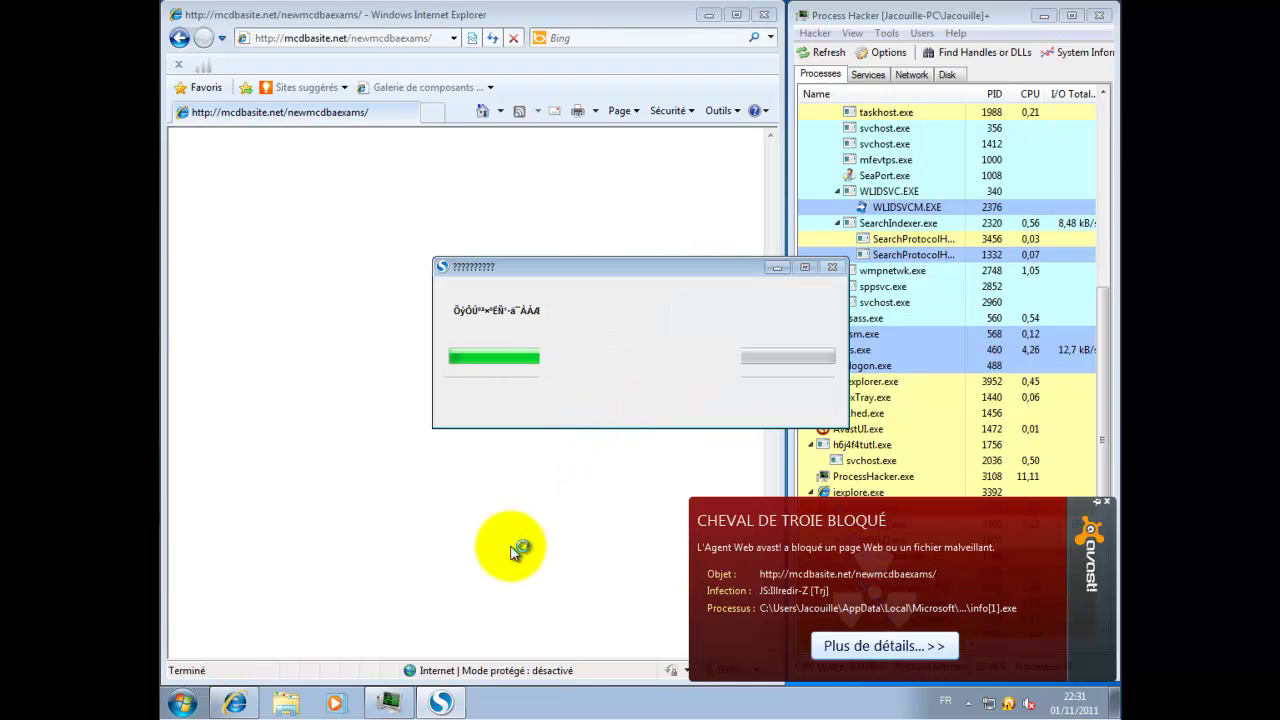
click(1108, 501)
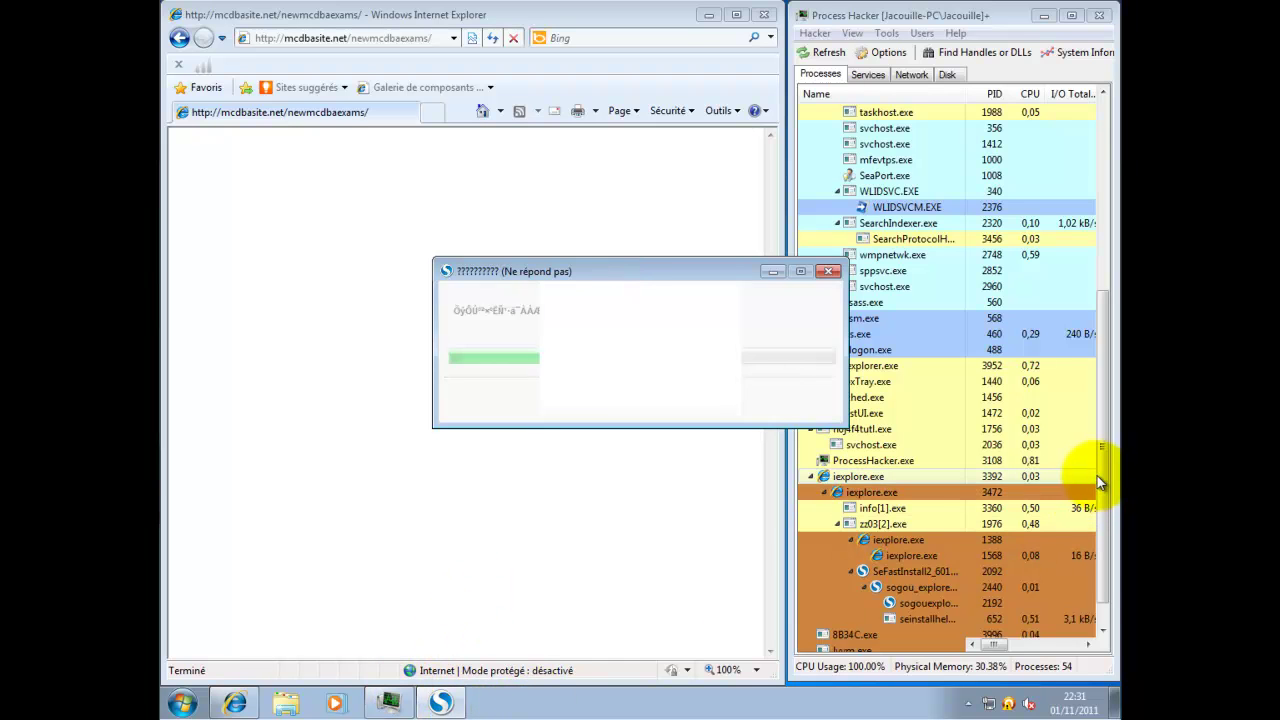
Terminate the sogou_explorer_silent_3.0.0.3000_6019.exe process and confirm the termination
drag(1095, 475, 1102, 514)
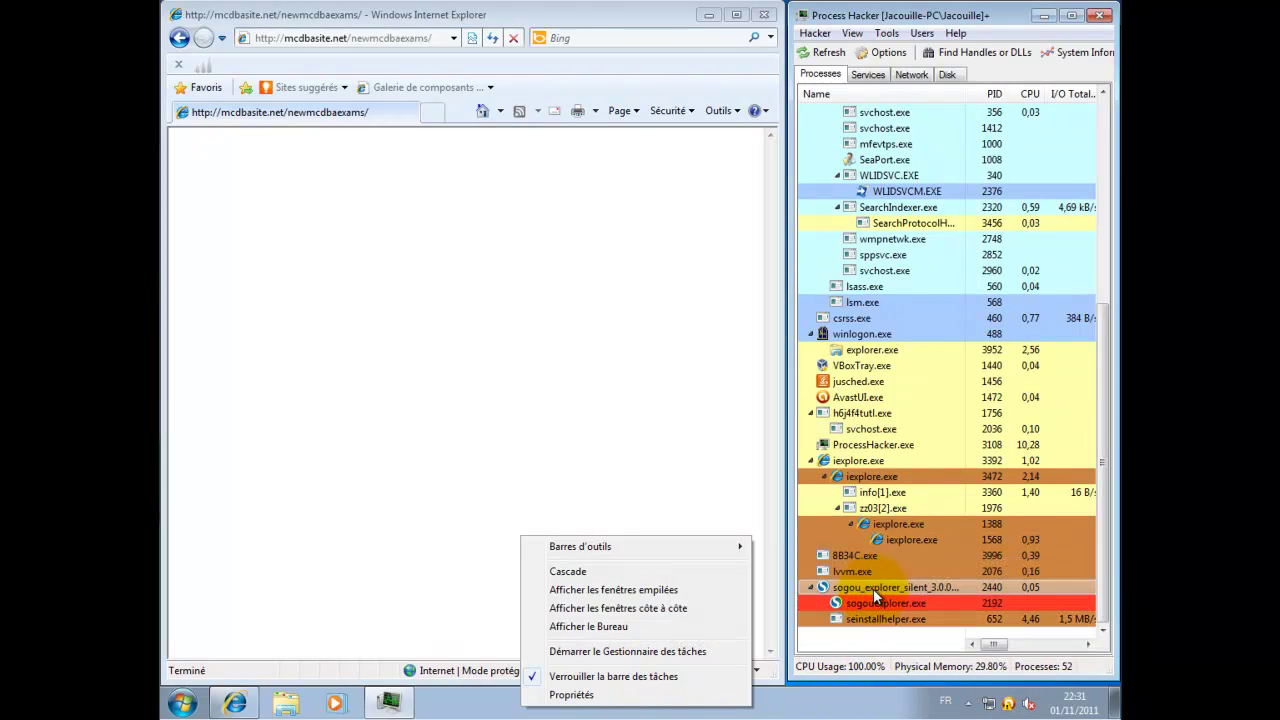
right_click(873, 588)
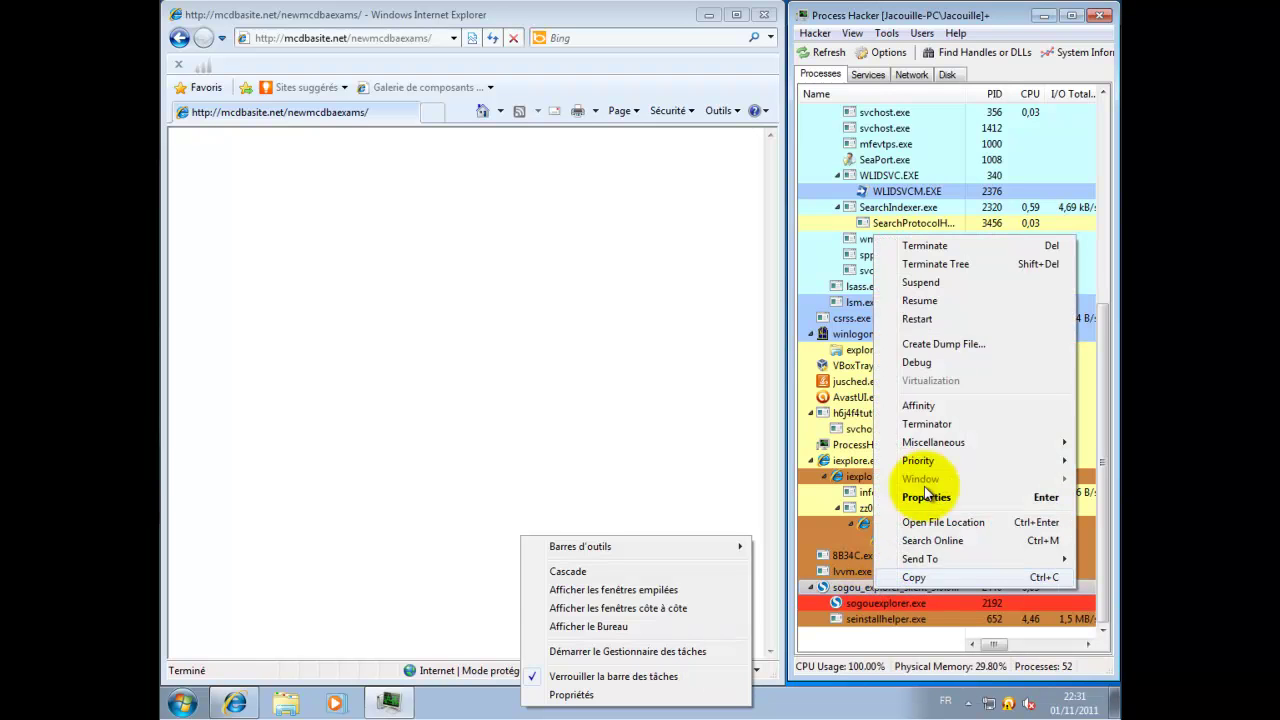
click(940, 246)
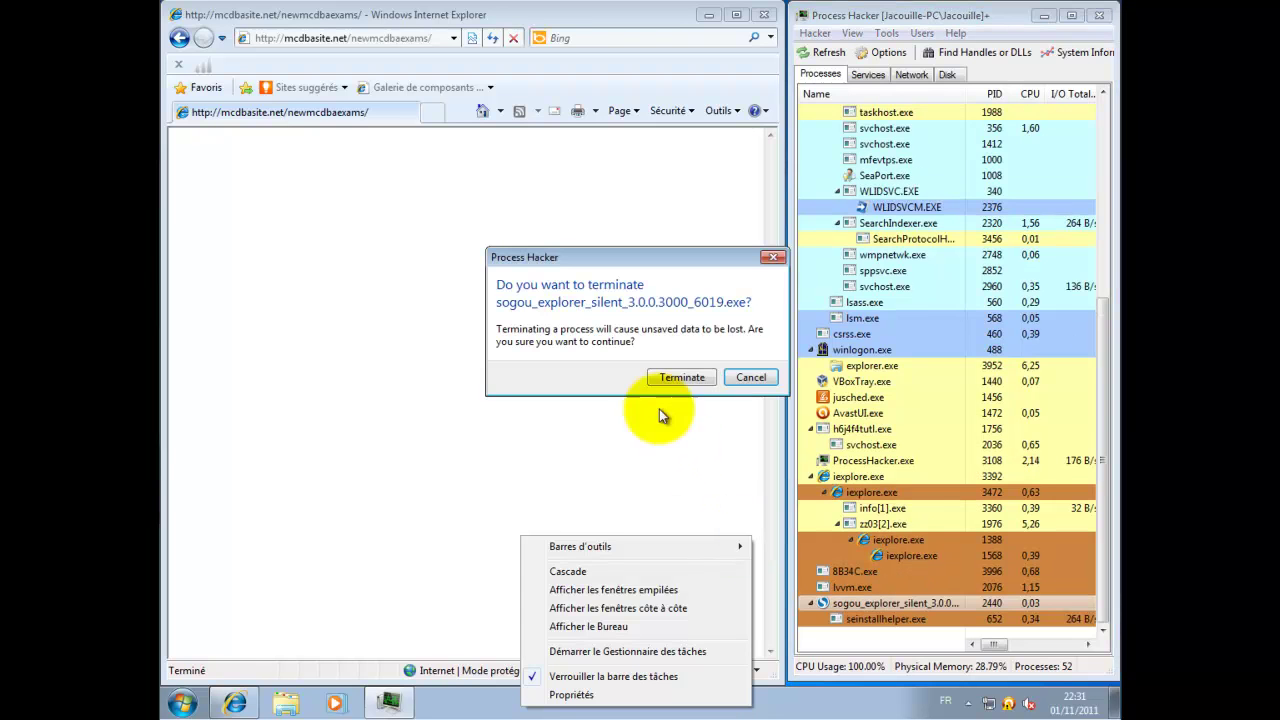
click(679, 374)
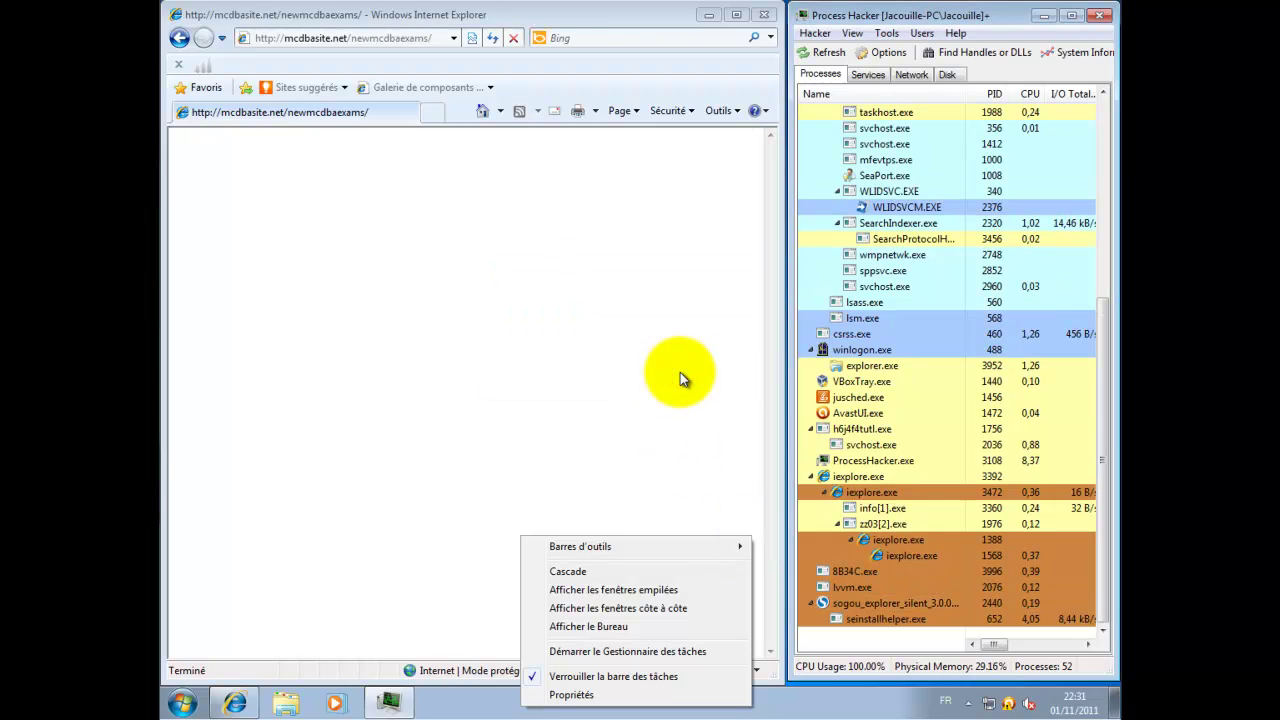
click(395, 38)
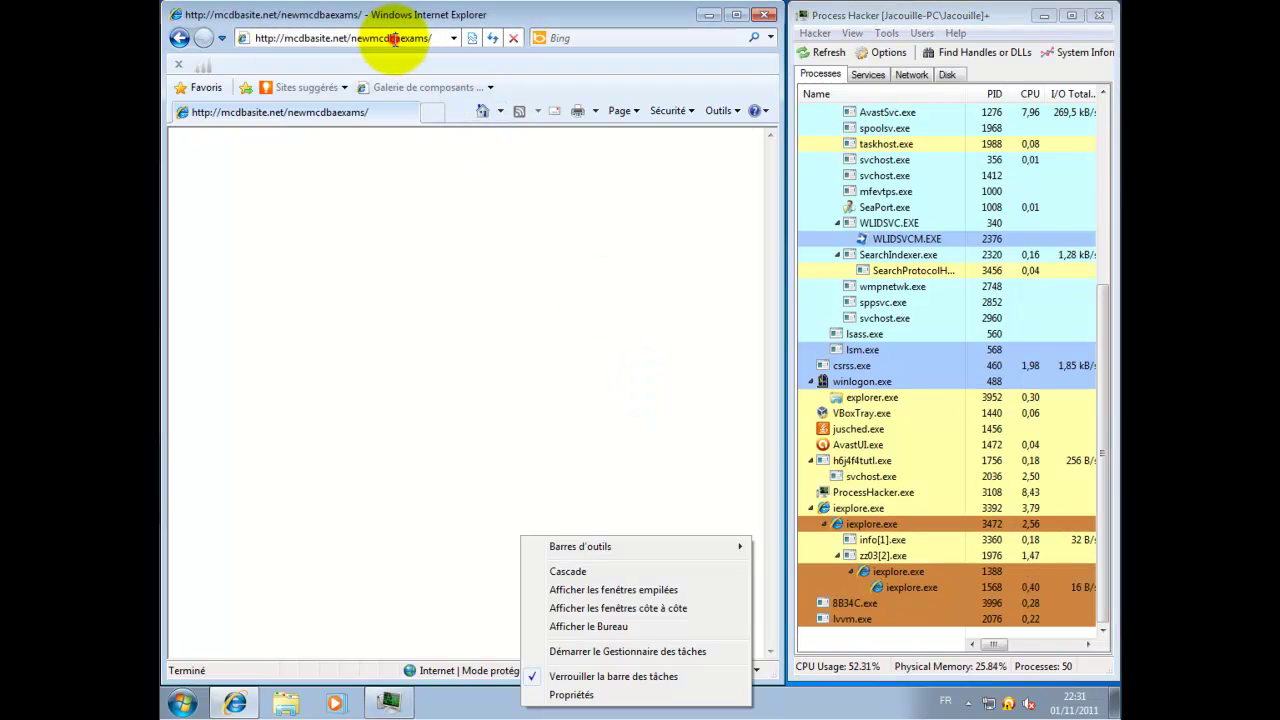
right_click(395, 38)
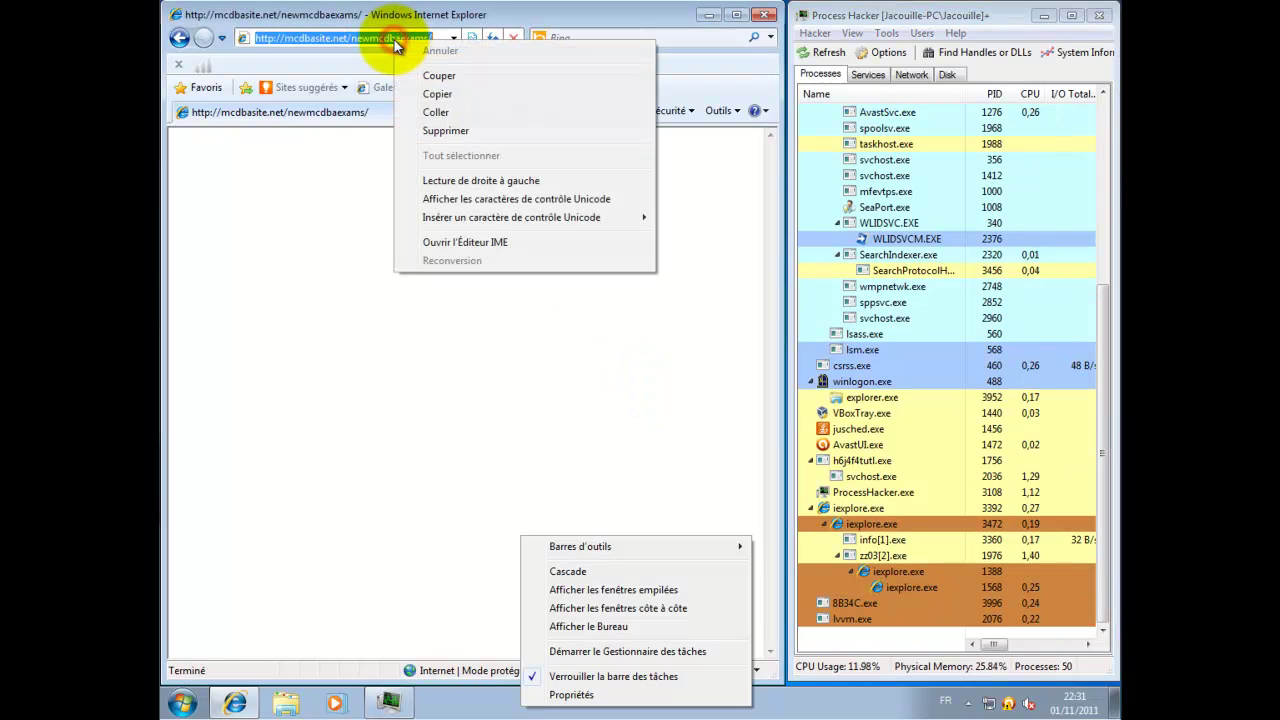
click(438, 112)
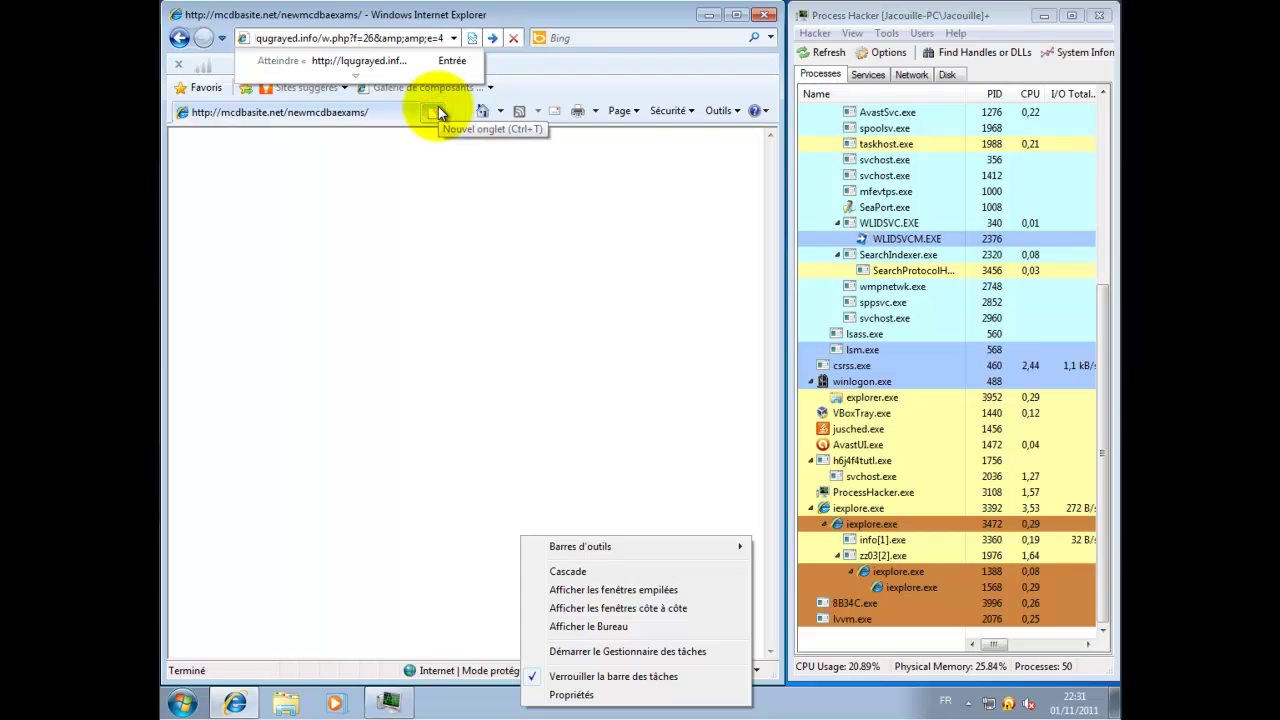
key(Return)
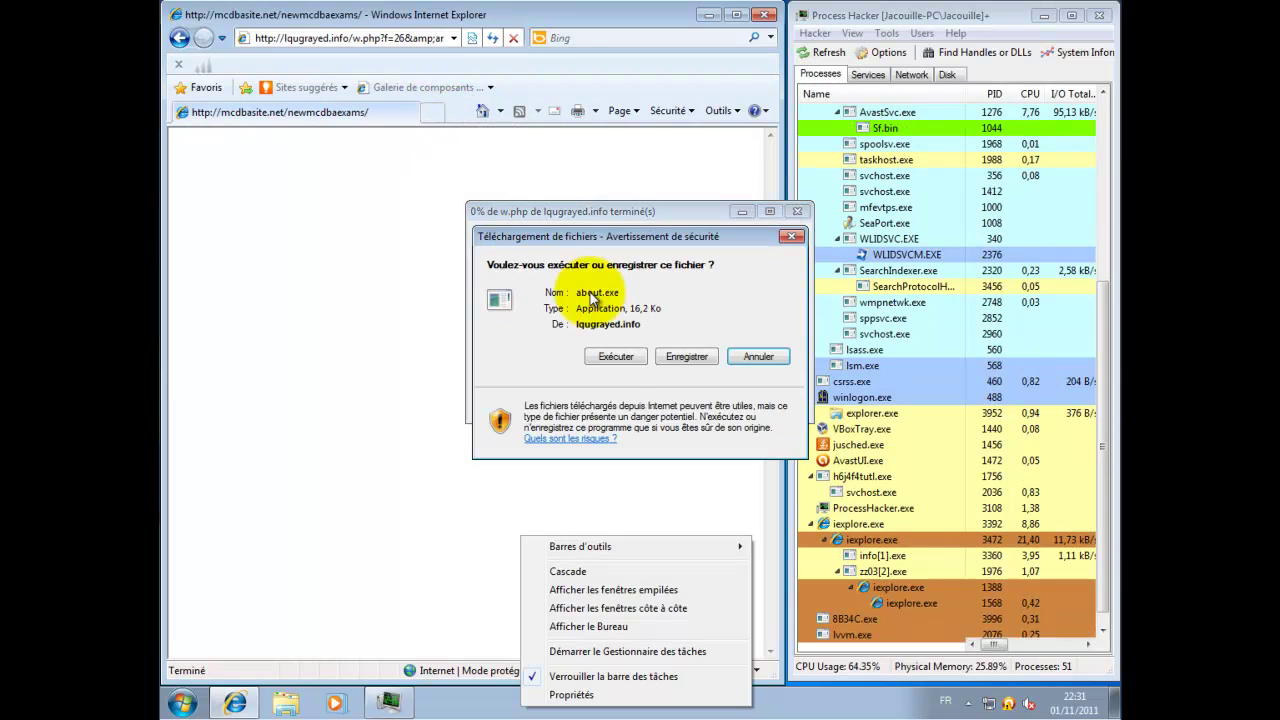
Run the downloaded about.exe, choose the launch action below the recommended Sandbox one in the avast! alert, and close the crashed program
click(617, 362)
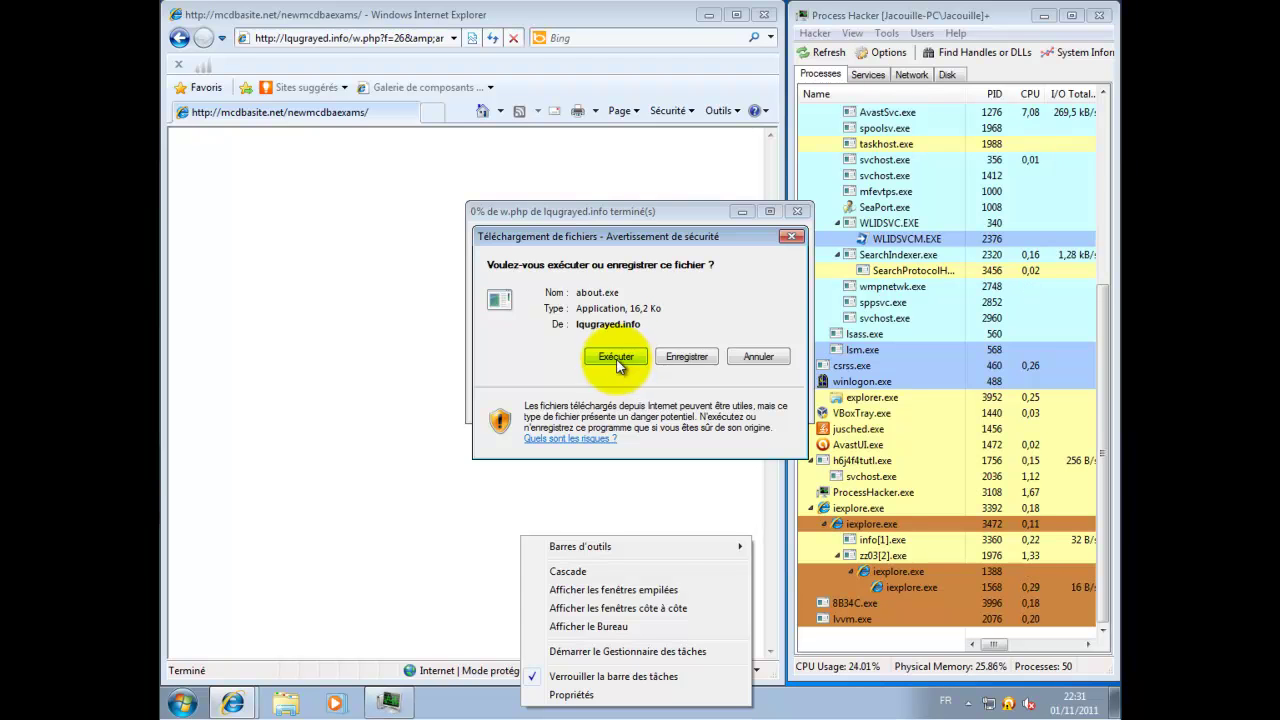
click(617, 364)
click(690, 310)
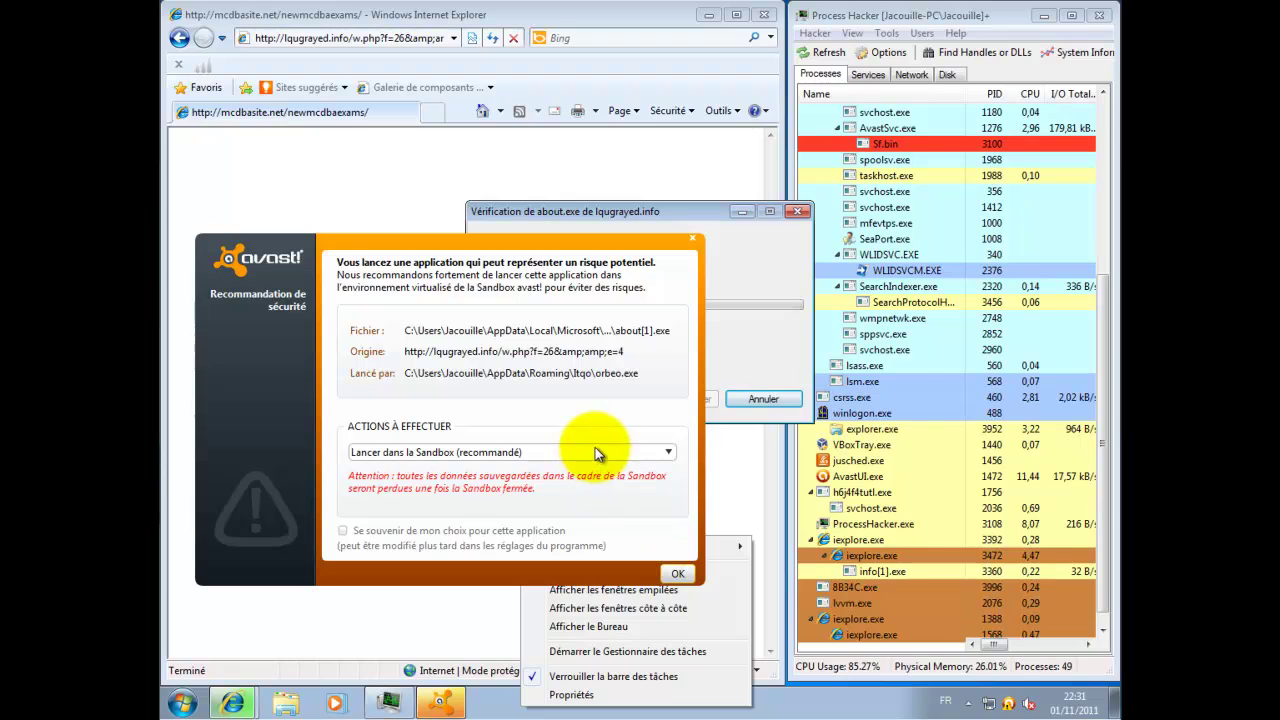
click(594, 450)
click(574, 479)
click(674, 574)
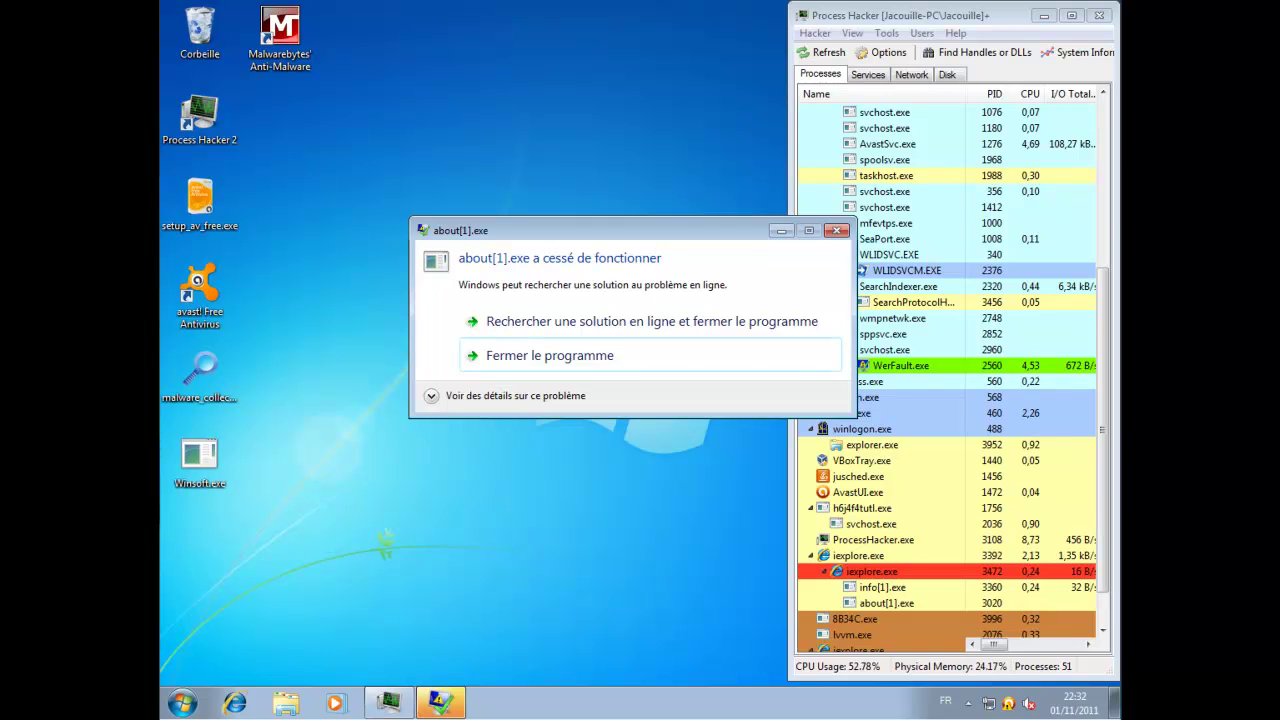
click(568, 355)
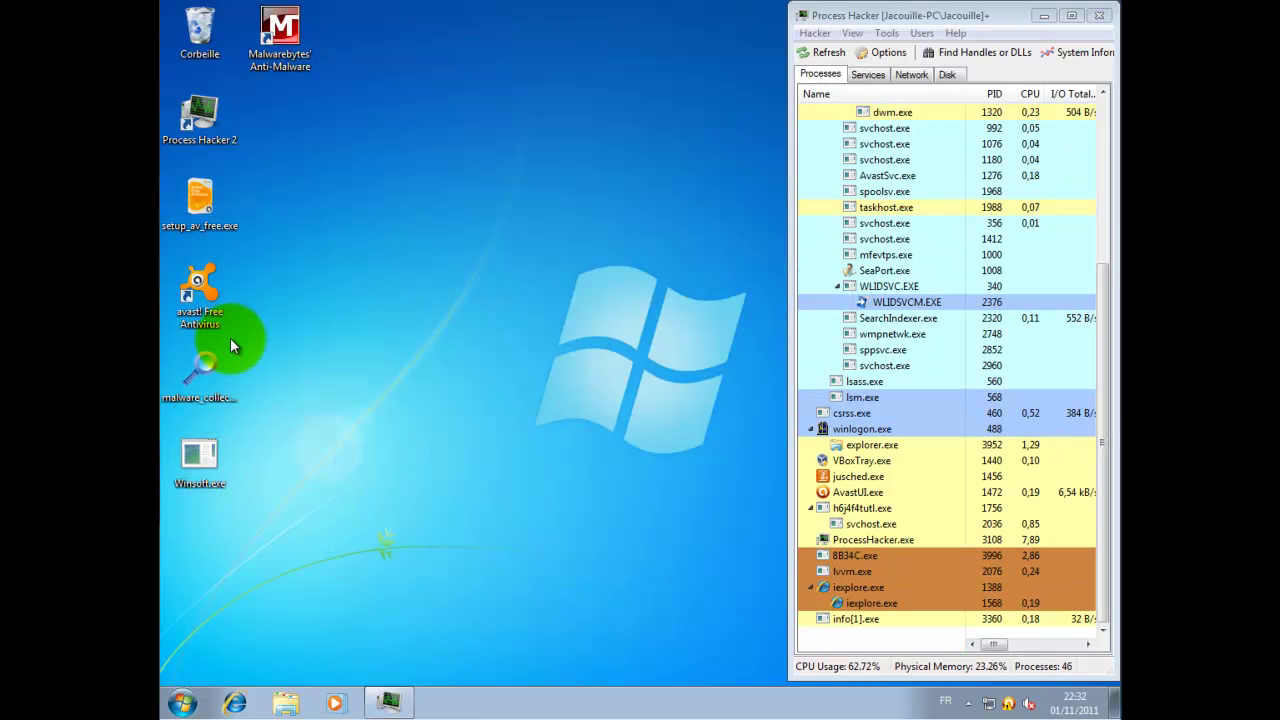
Launch Malwarebytes' Anti-Malware from the desktop, and open its product registration form and close it without entering anything
double_click(289, 36)
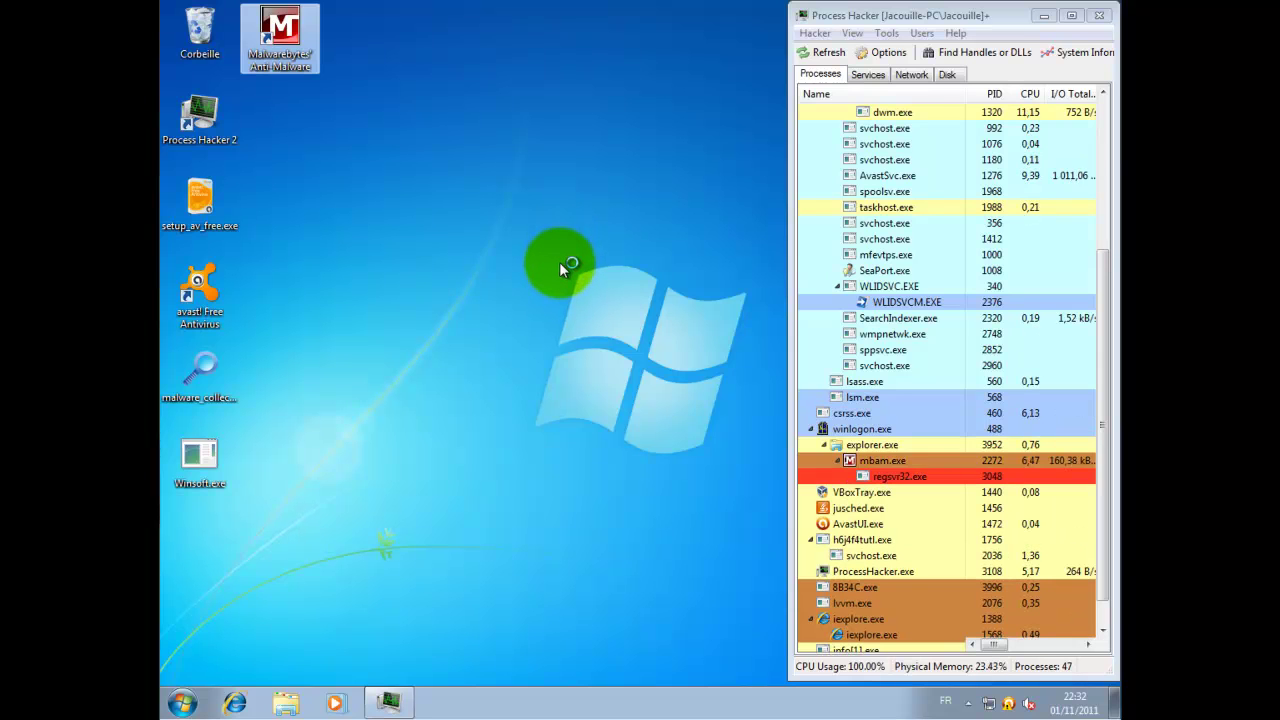
click(392, 172)
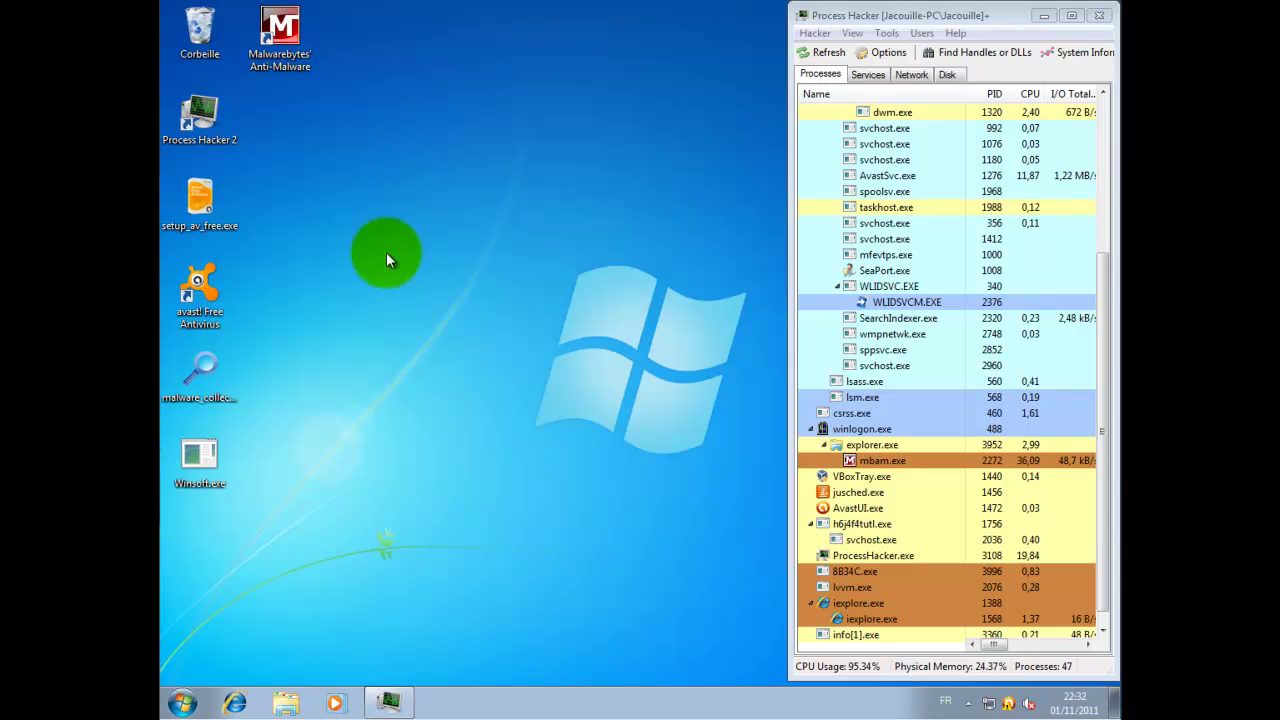
double_click(300, 40)
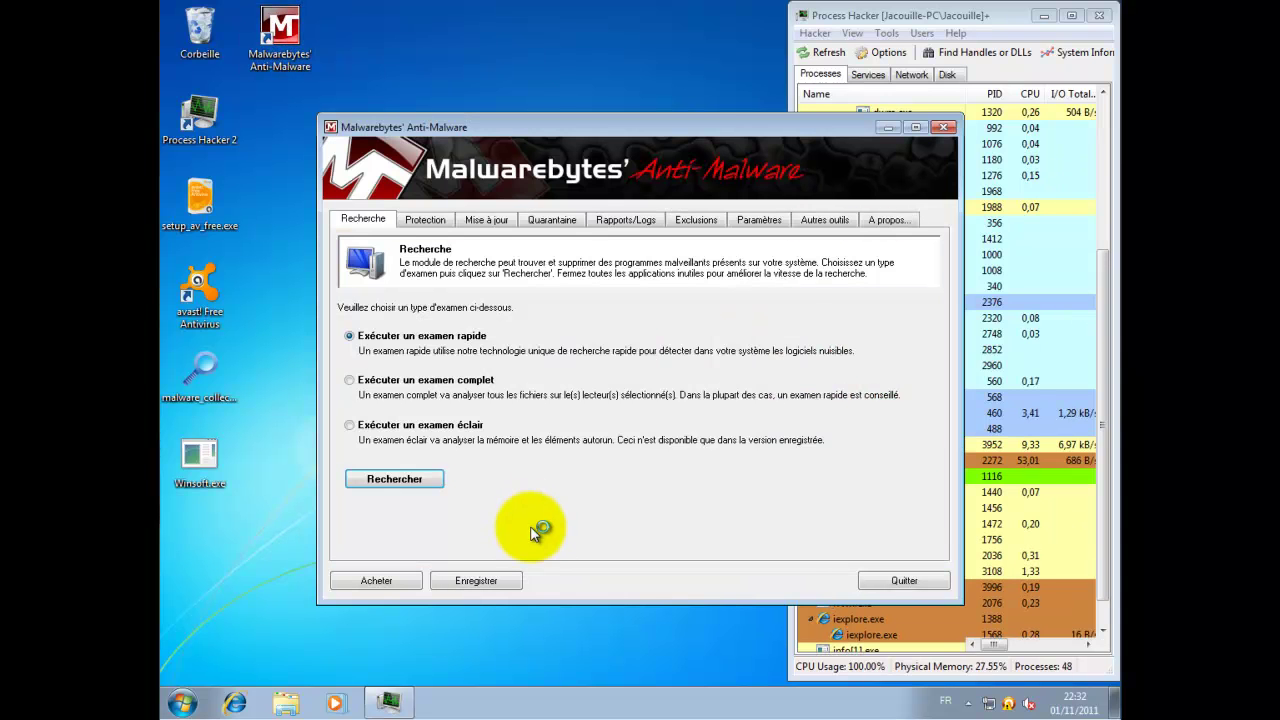
click(474, 580)
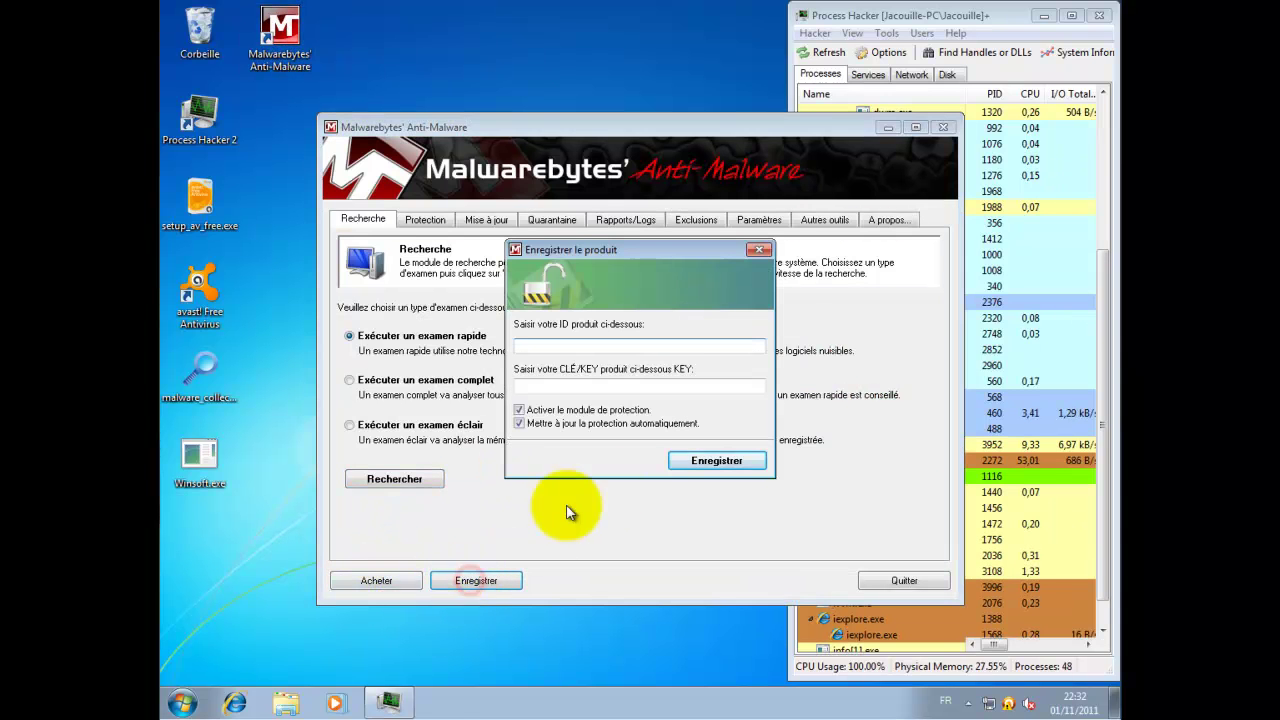
click(759, 249)
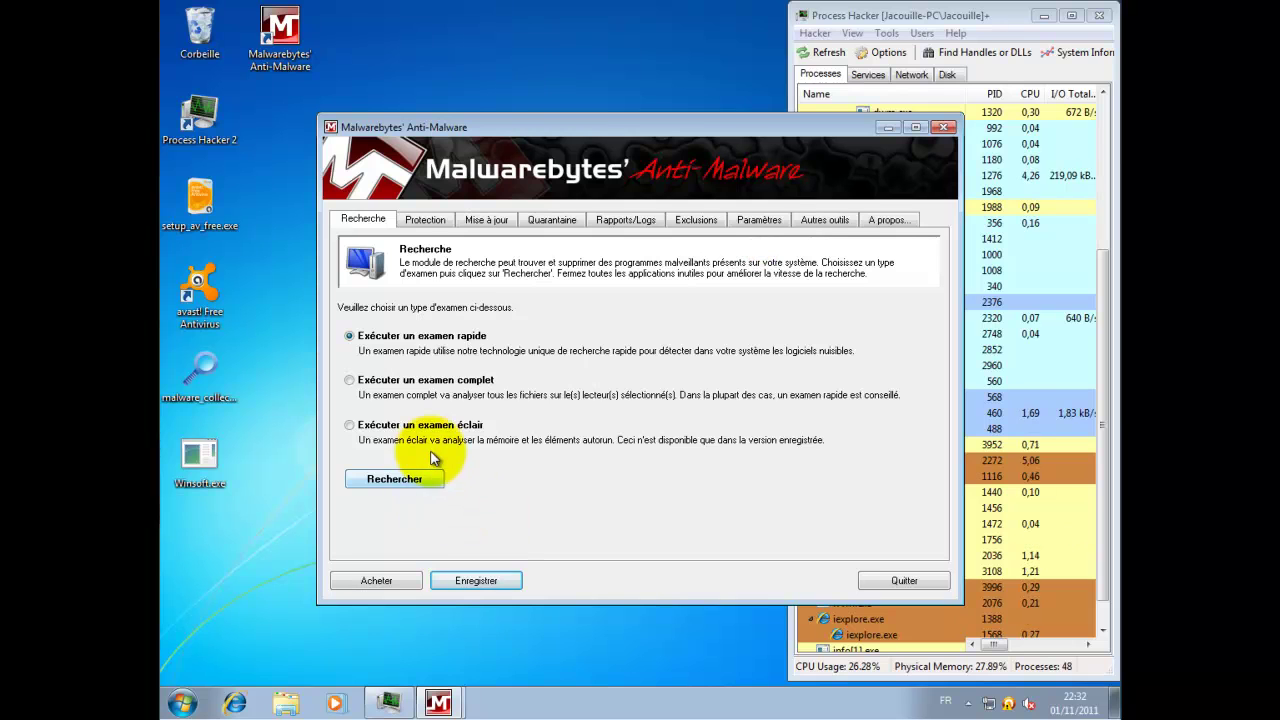
Start the trial of the Malwarebytes protection module and dismiss the confirmation and the service notification
click(426, 219)
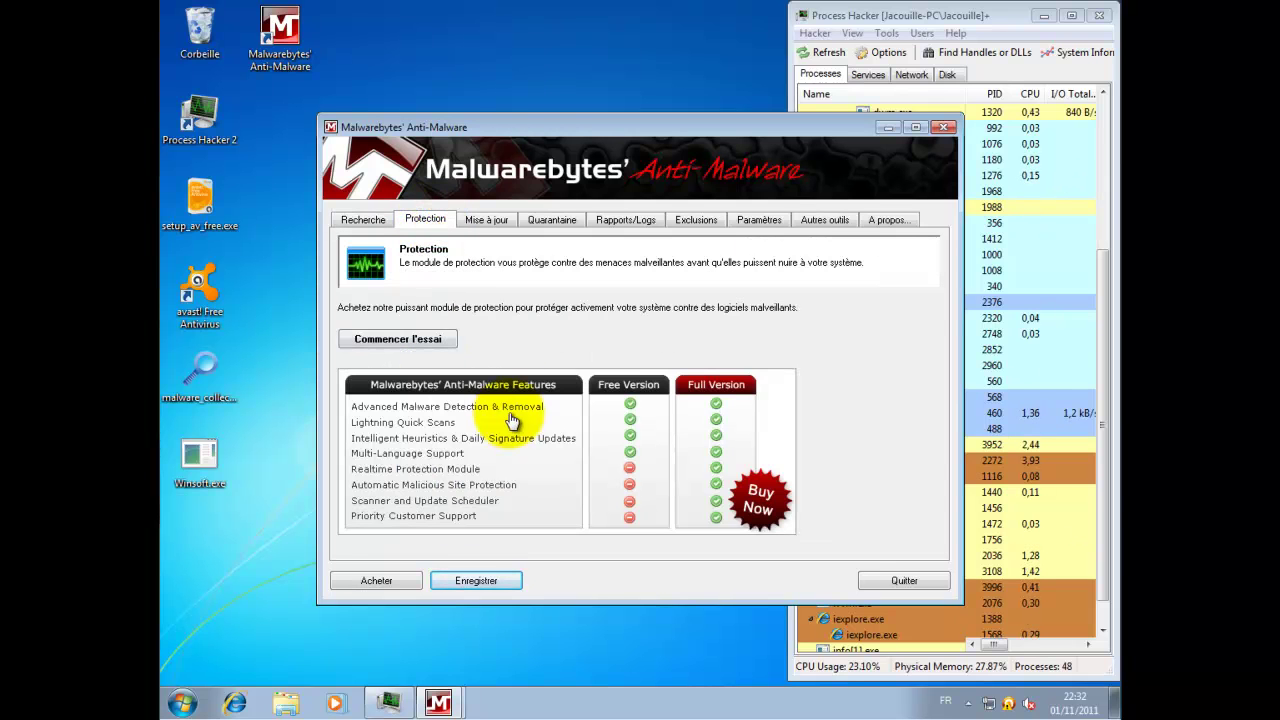
click(408, 341)
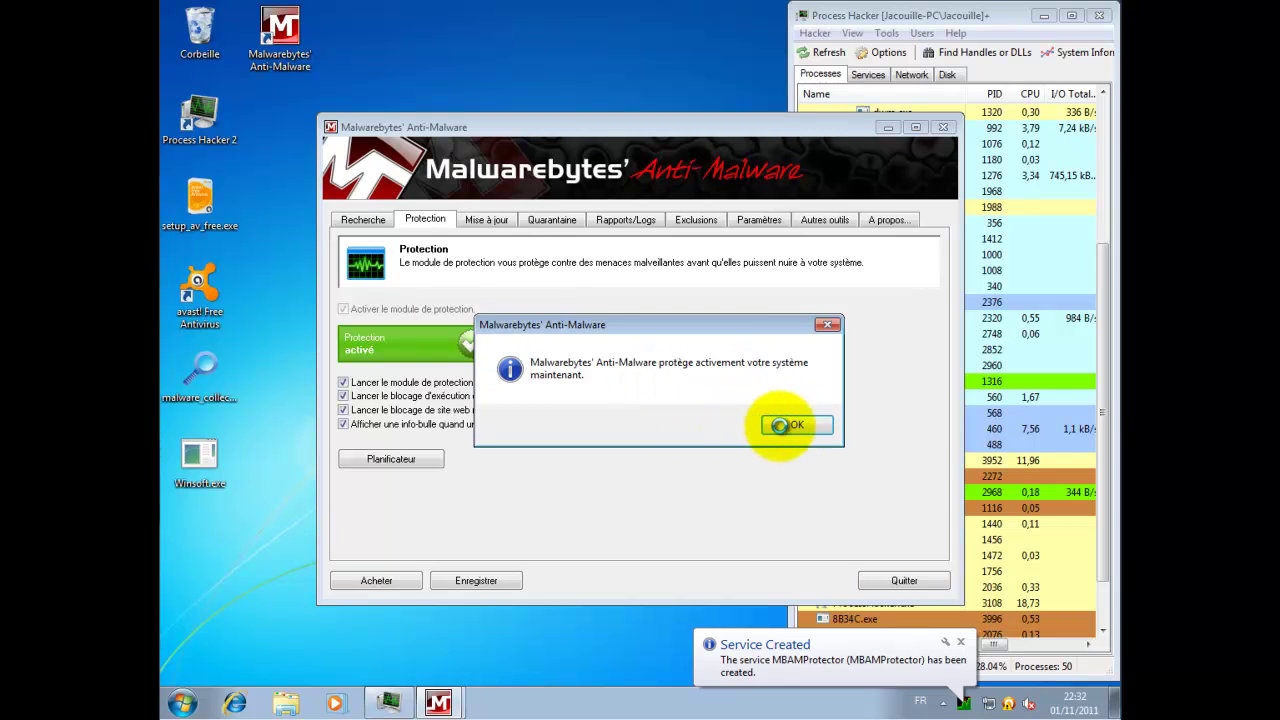
click(810, 430)
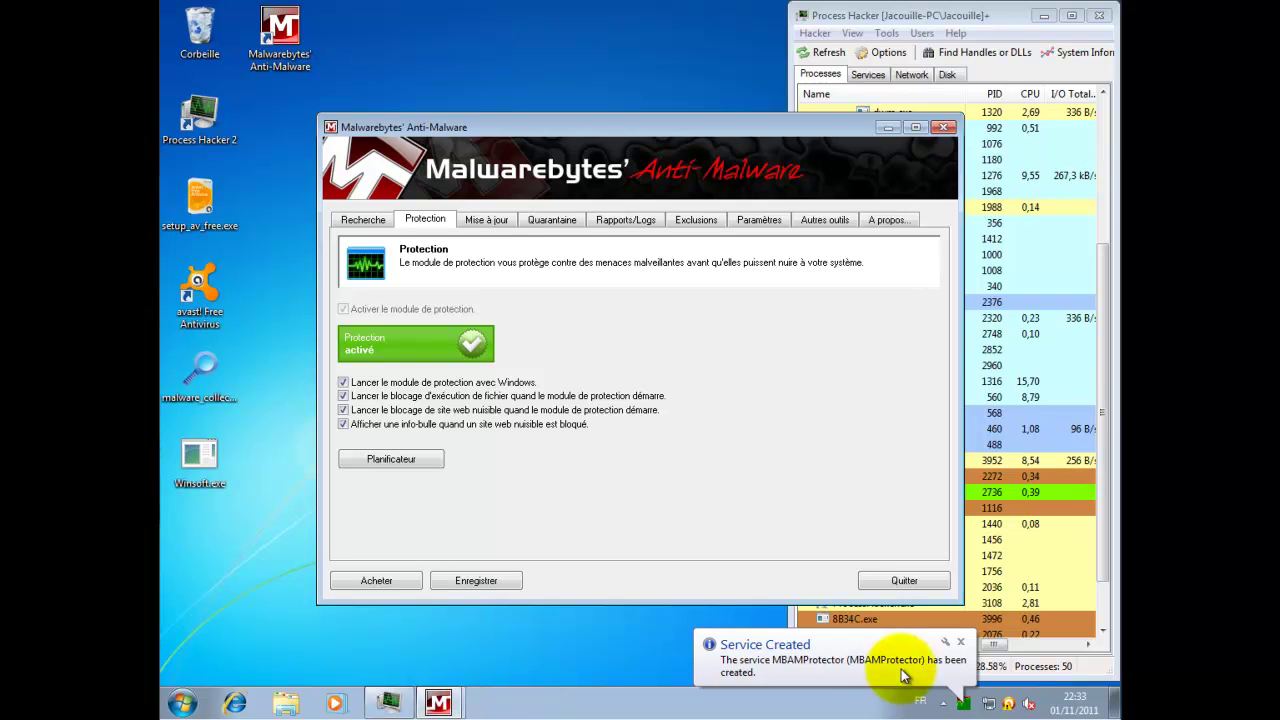
click(960, 641)
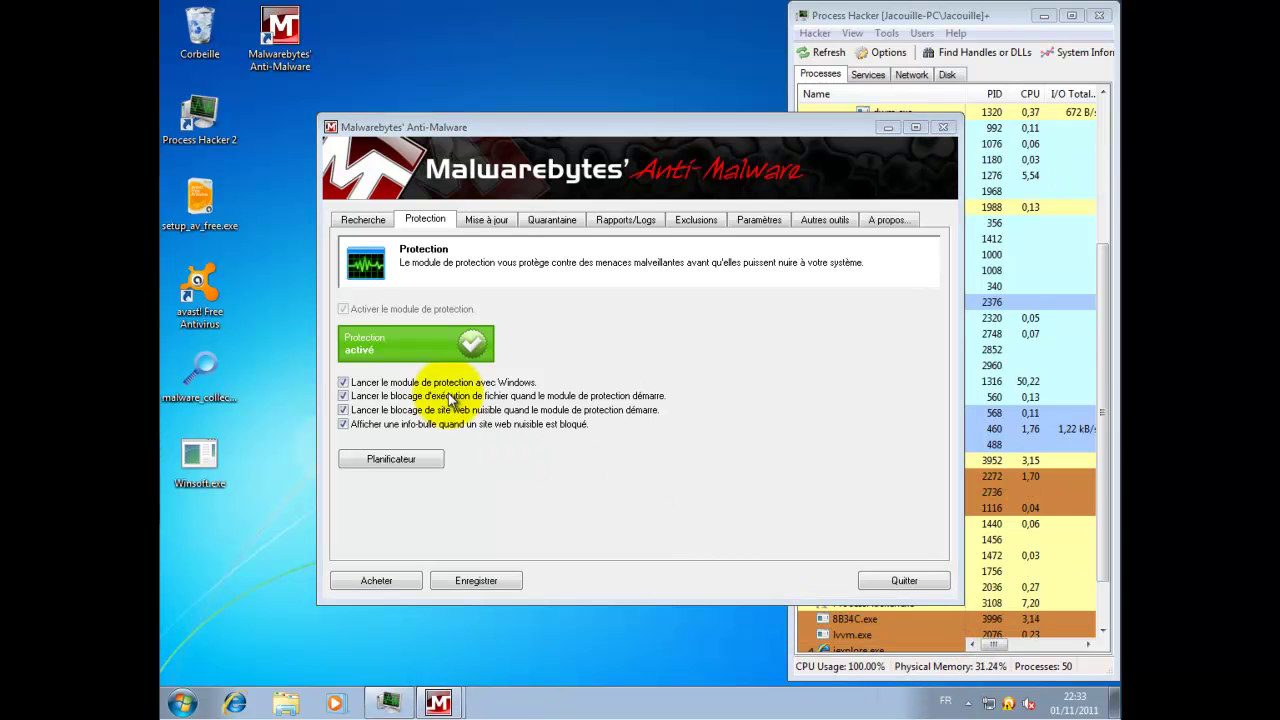
Turn off the four protection options for starting with Windows, file execution blocking, malicious website blocking and blocked-site info balloons
click(344, 383)
click(343, 396)
click(343, 410)
click(343, 424)
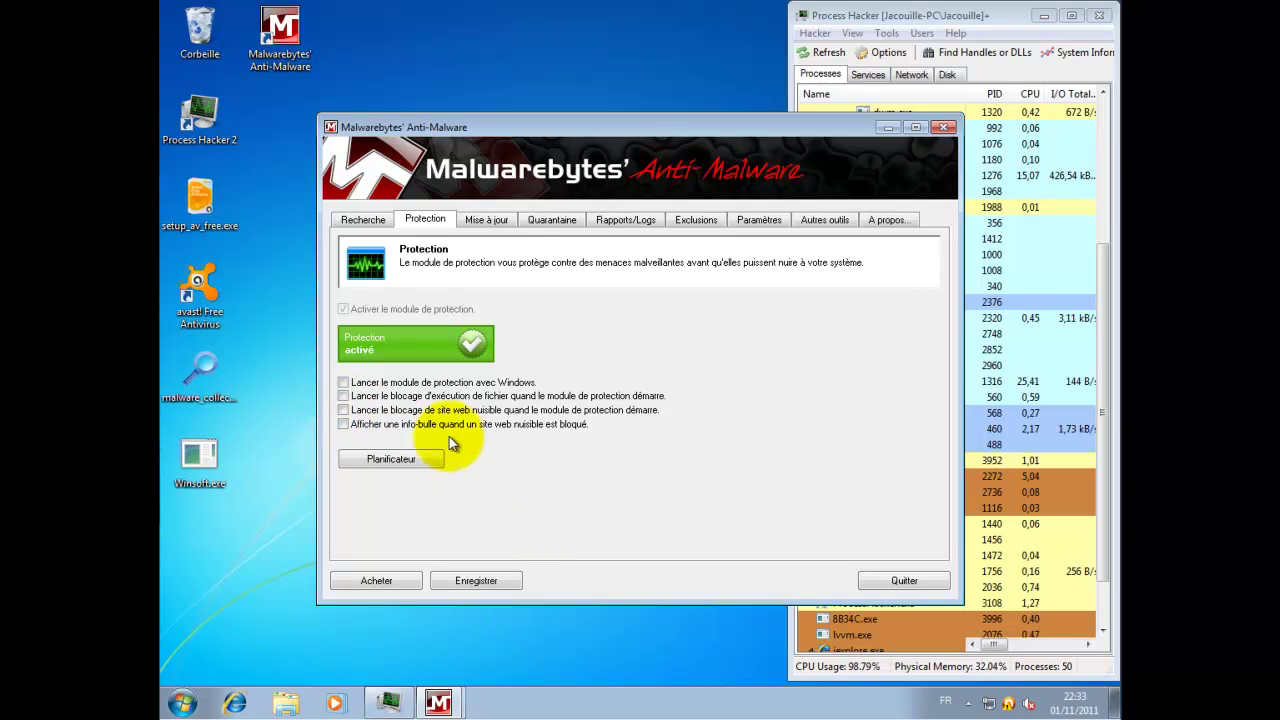
click(366, 220)
click(405, 219)
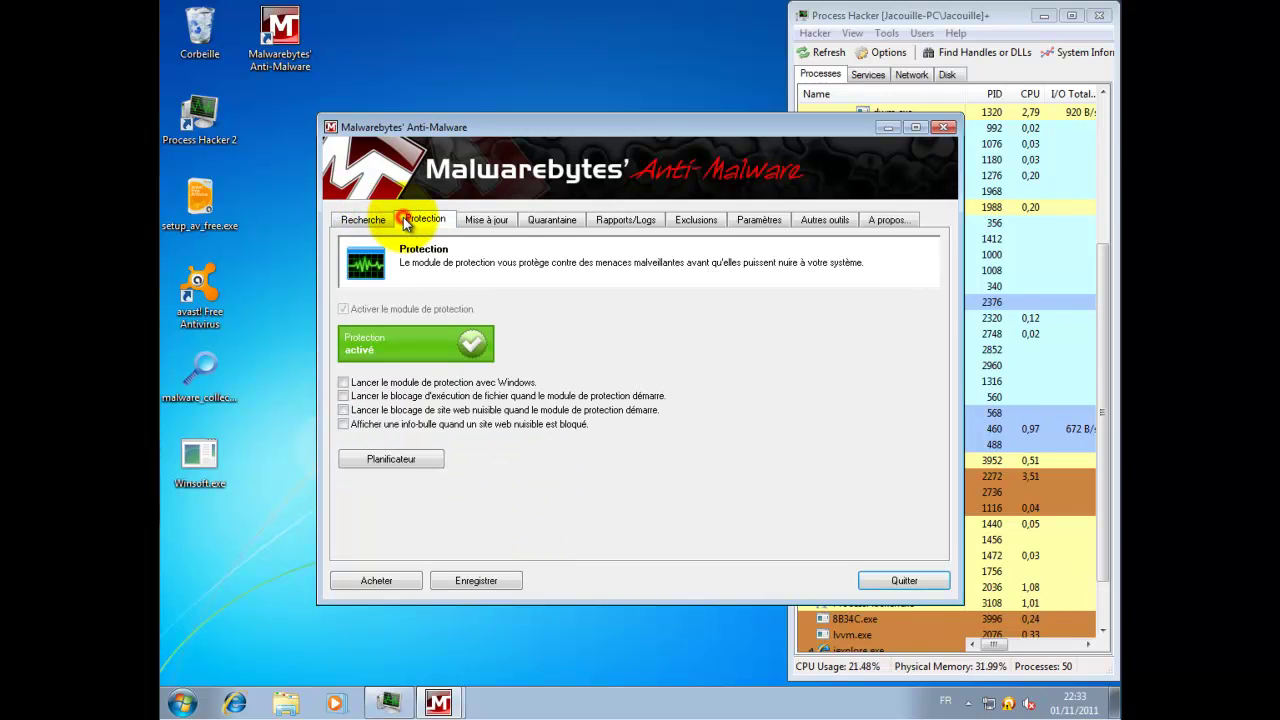
Disable the active Malwarebytes protection through its hidden notification icon and confirm the deactivation with Oui
click(968, 703)
right_click(993, 631)
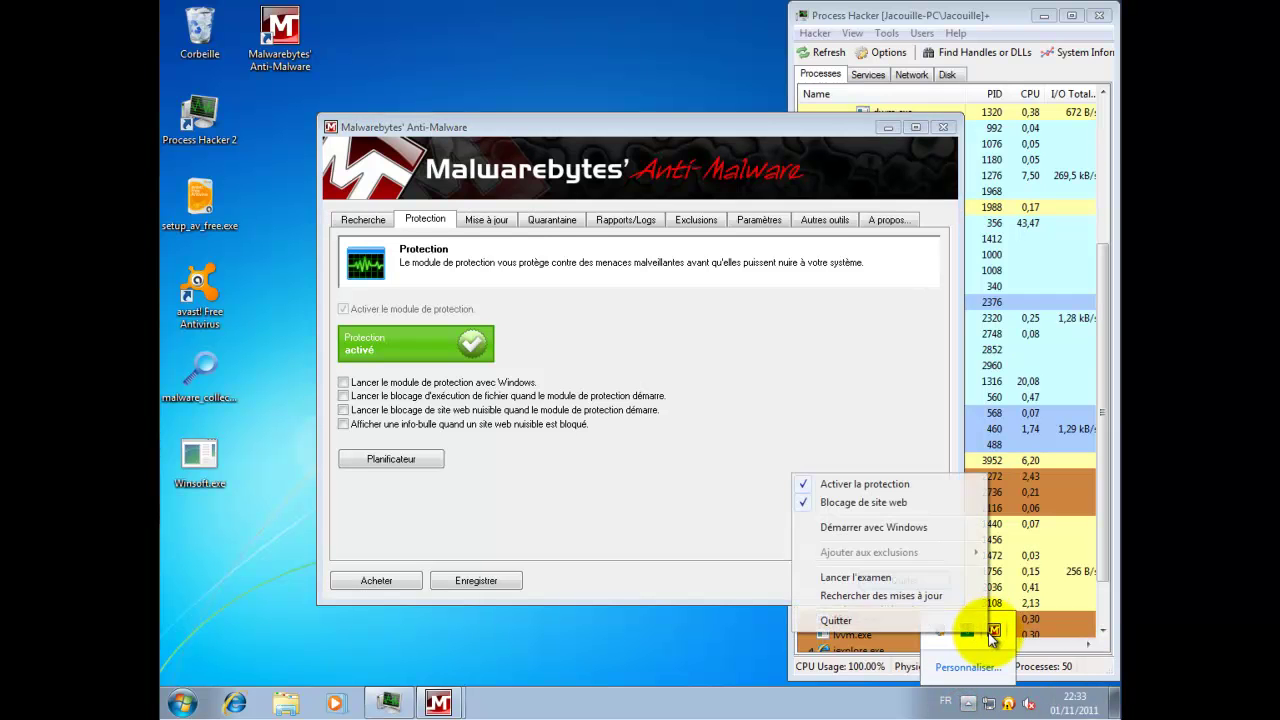
click(940, 484)
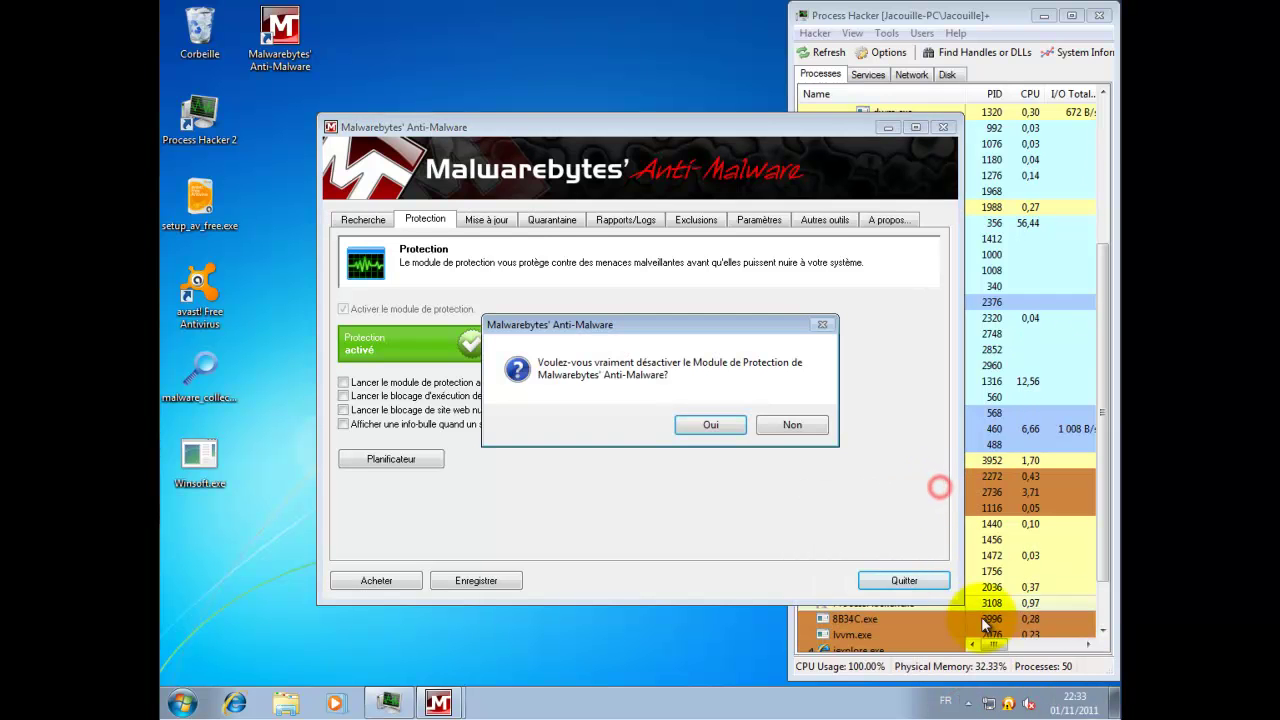
click(723, 423)
Start a flash scan (Exécuter un examen éclair) in Malwarebytes and deal with its second window
click(360, 220)
click(405, 426)
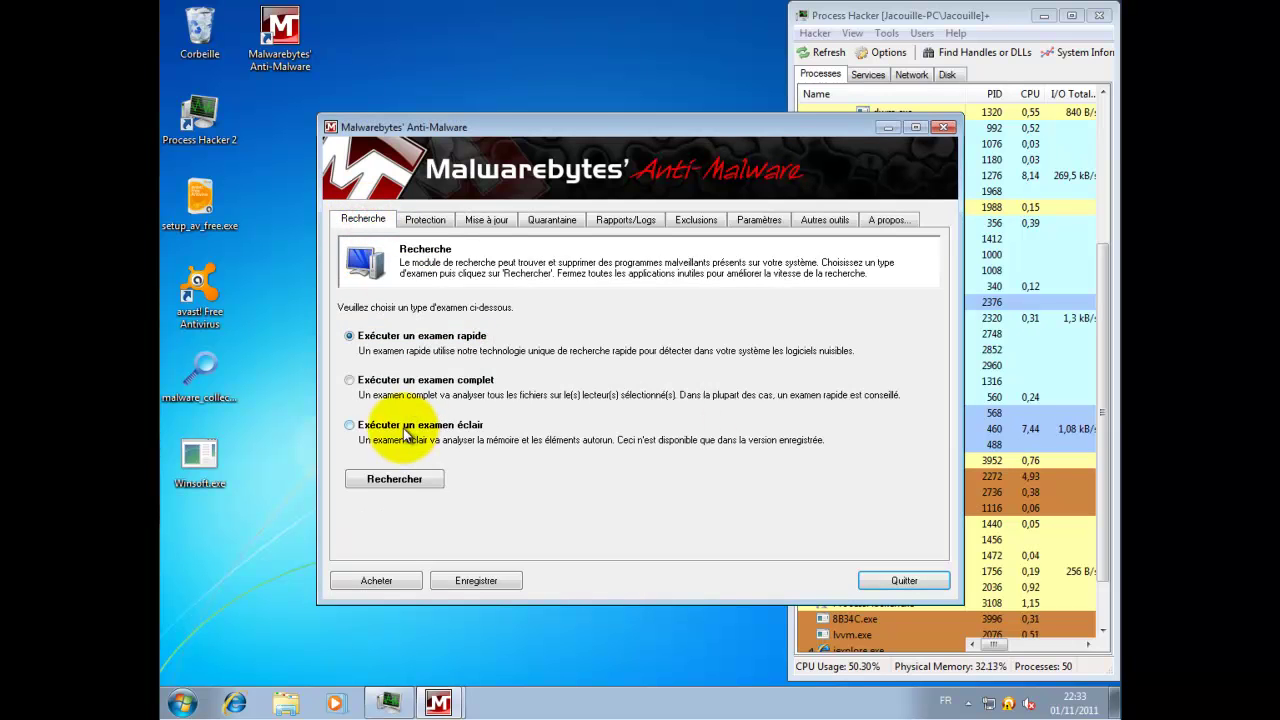
click(400, 478)
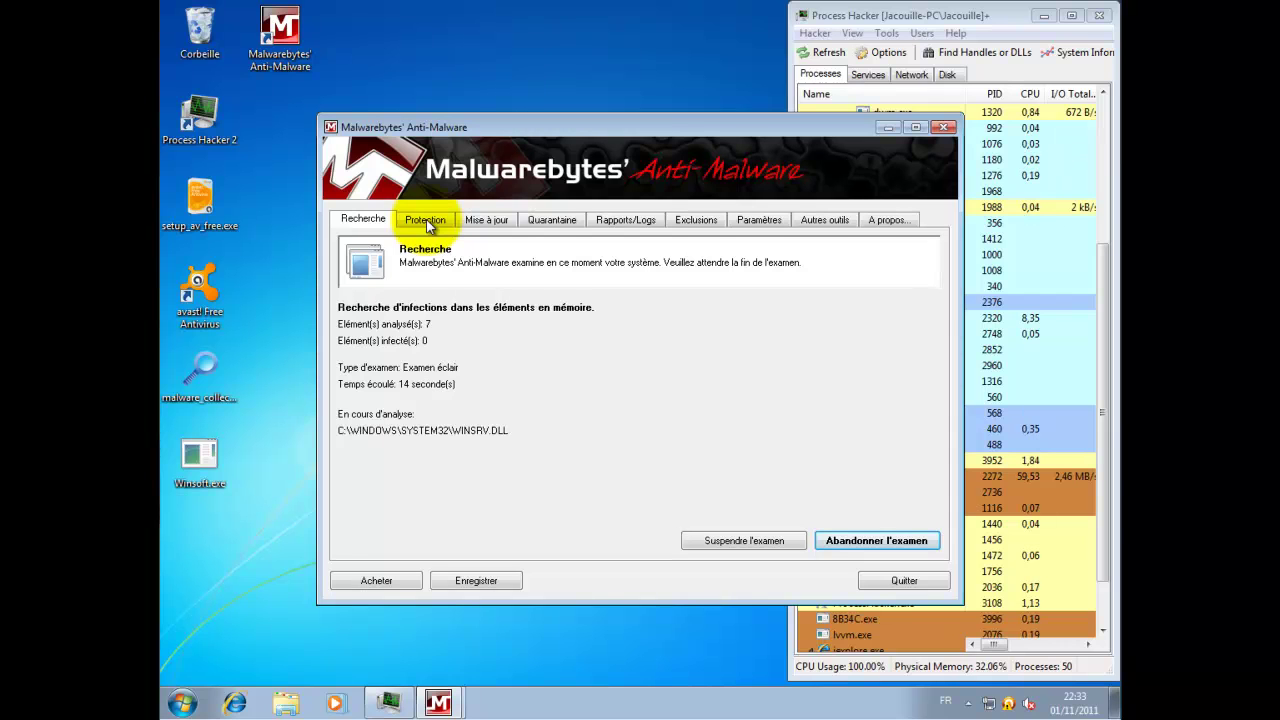
click(463, 682)
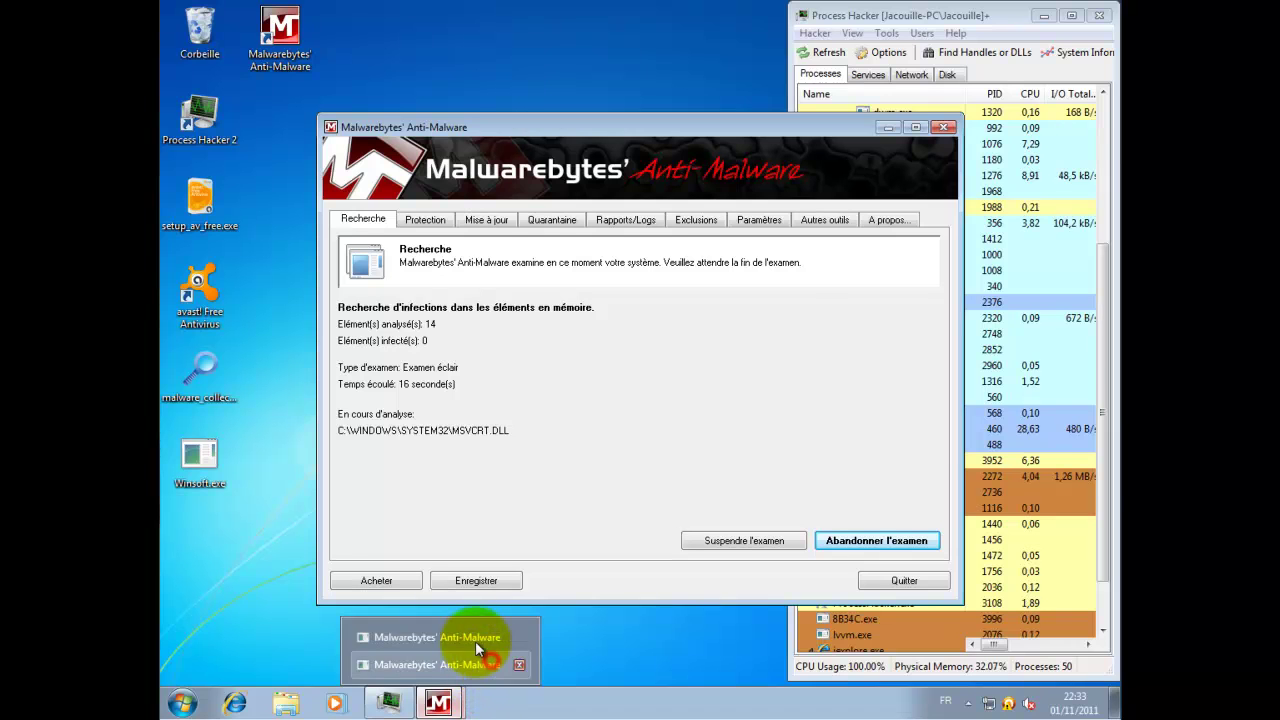
click(460, 632)
click(766, 408)
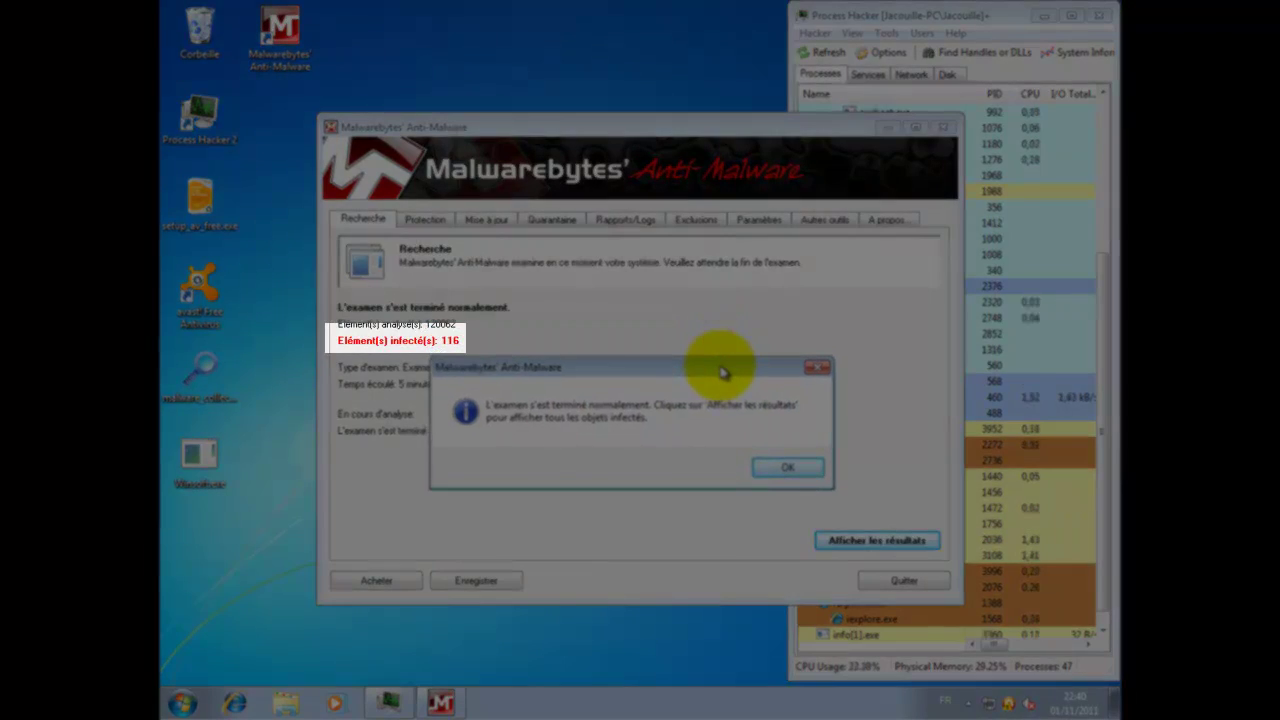
Dismiss the scan completion message and display the list of infected objects
drag(723, 373, 738, 430)
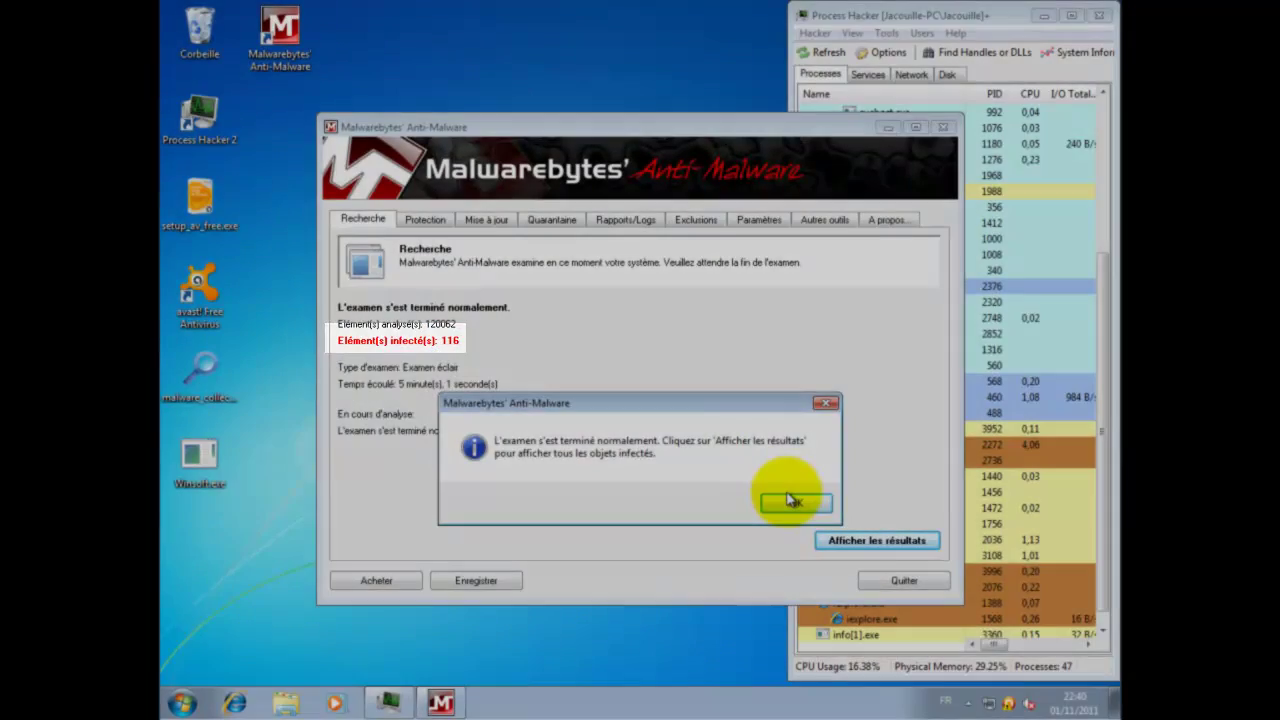
click(792, 503)
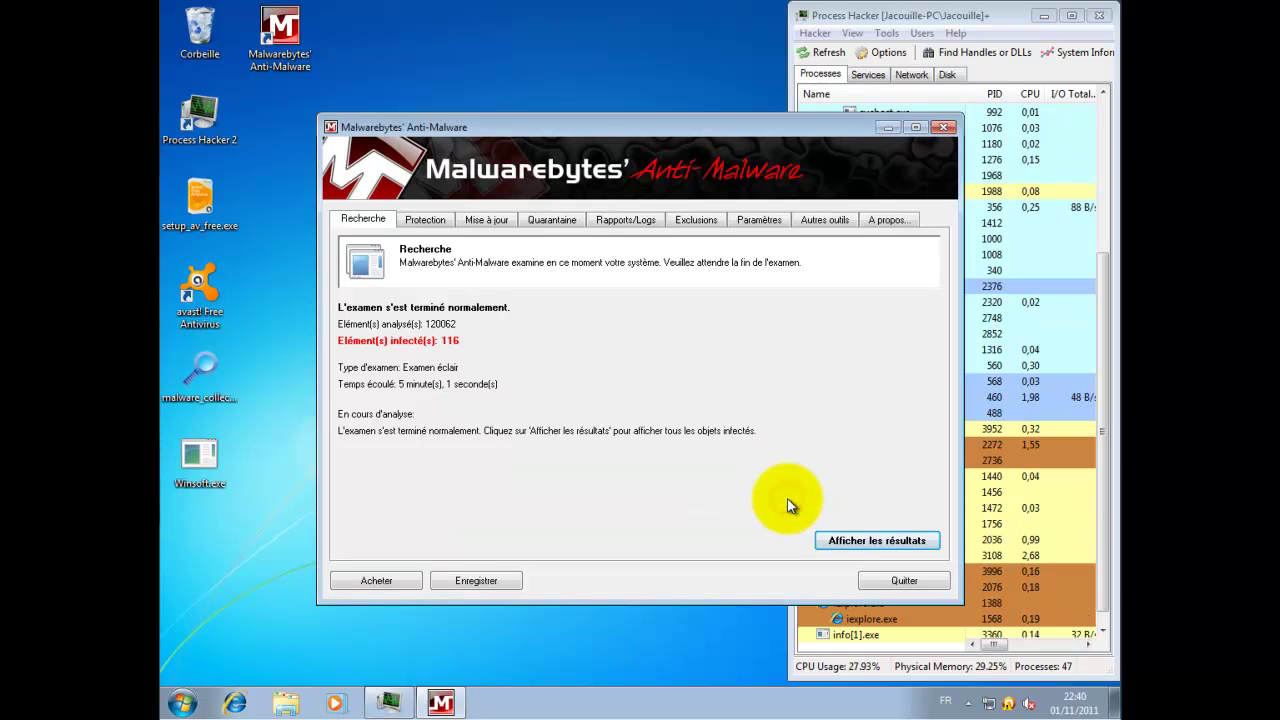
click(858, 539)
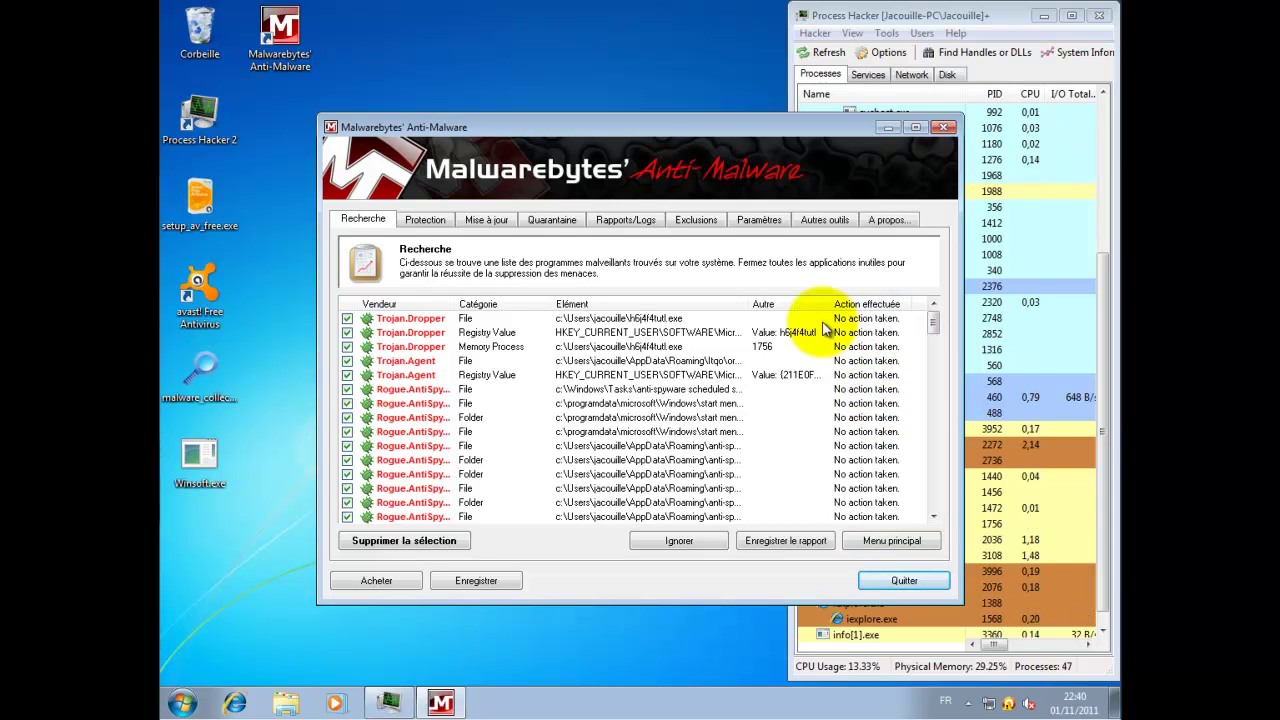
Narrow the Elément column, review the detected threats, and remove all the selected items
mouse_move(748, 302)
mouse_down()
mouse_move(816, 303)
mouse_move(724, 303)
mouse_up()
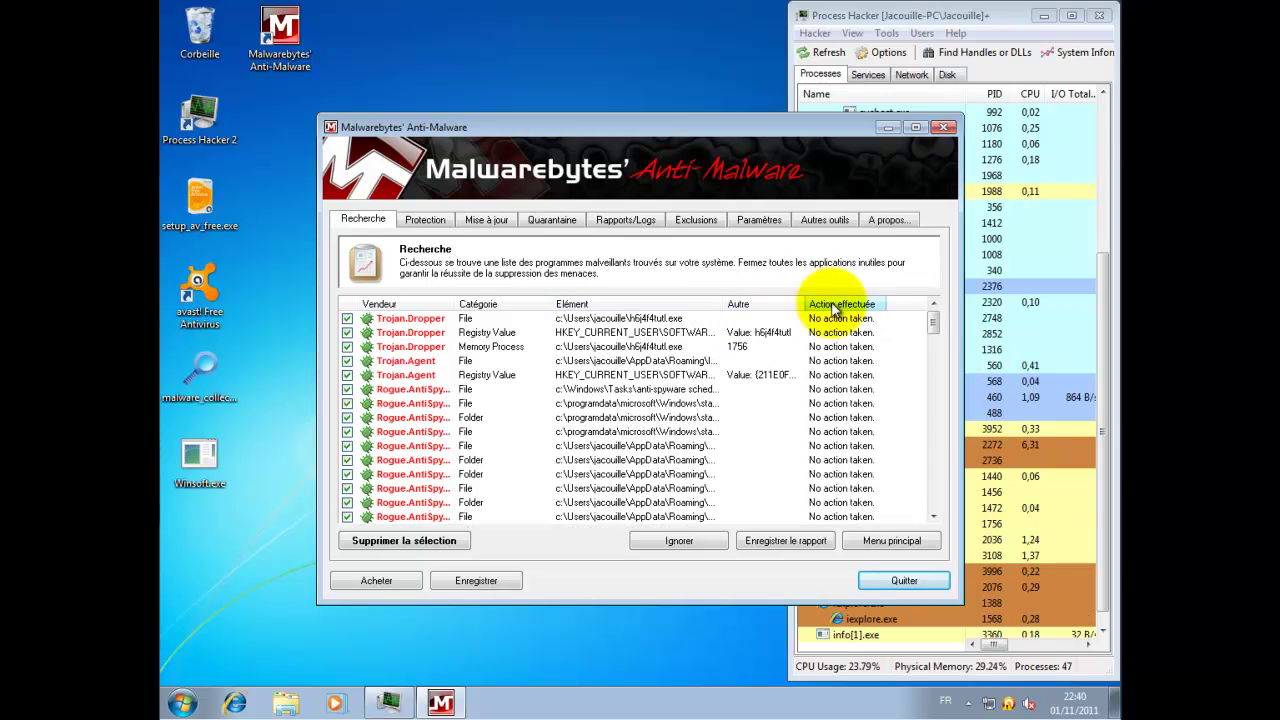
drag(932, 322, 914, 350)
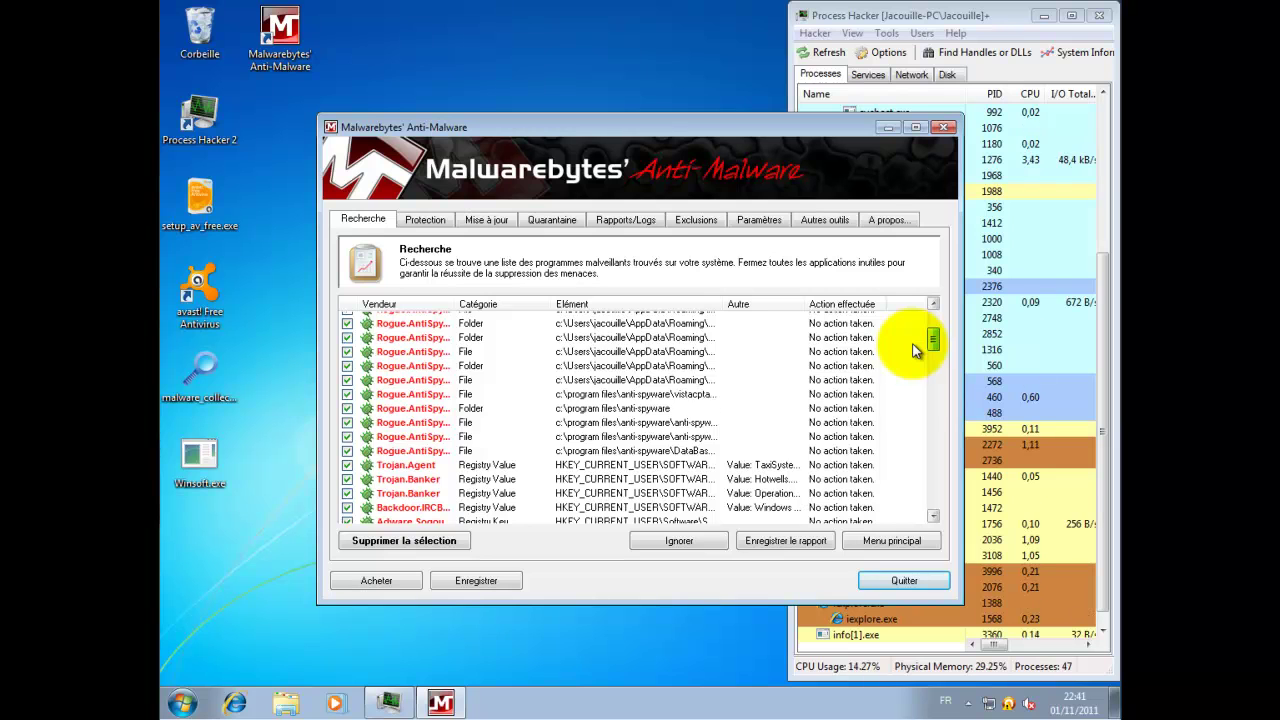
drag(914, 350, 914, 358)
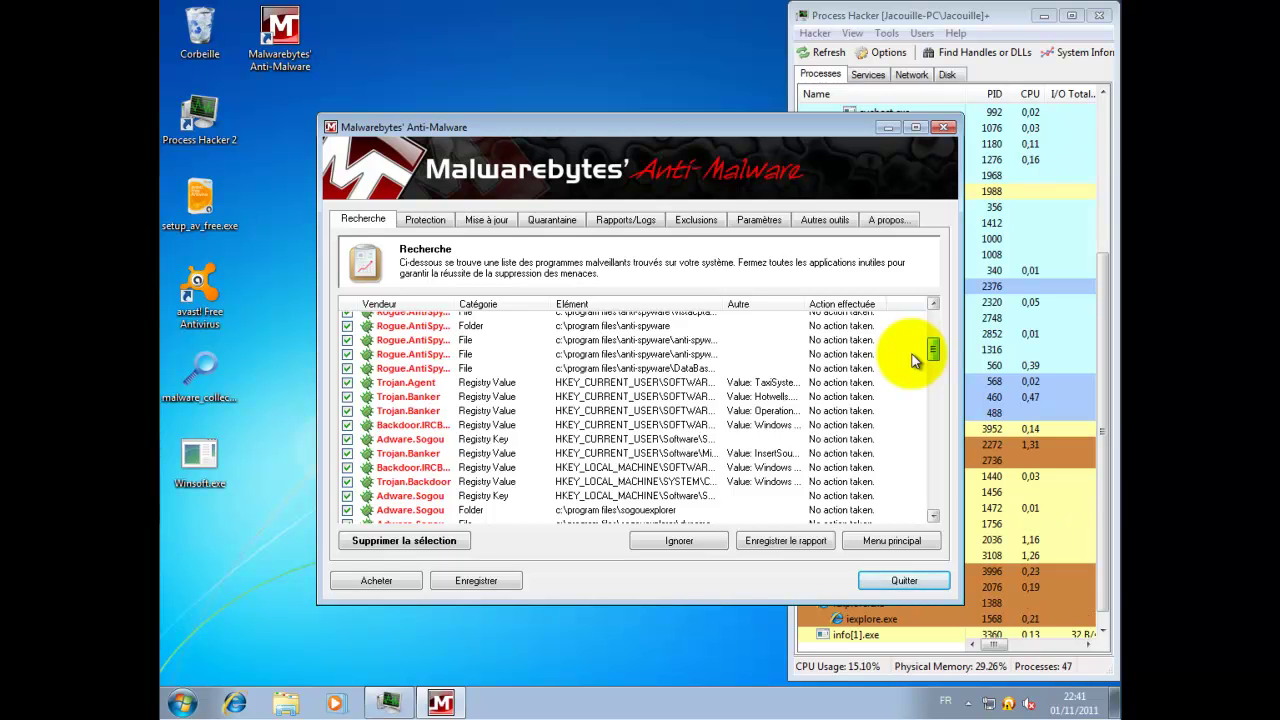
drag(912, 360, 912, 318)
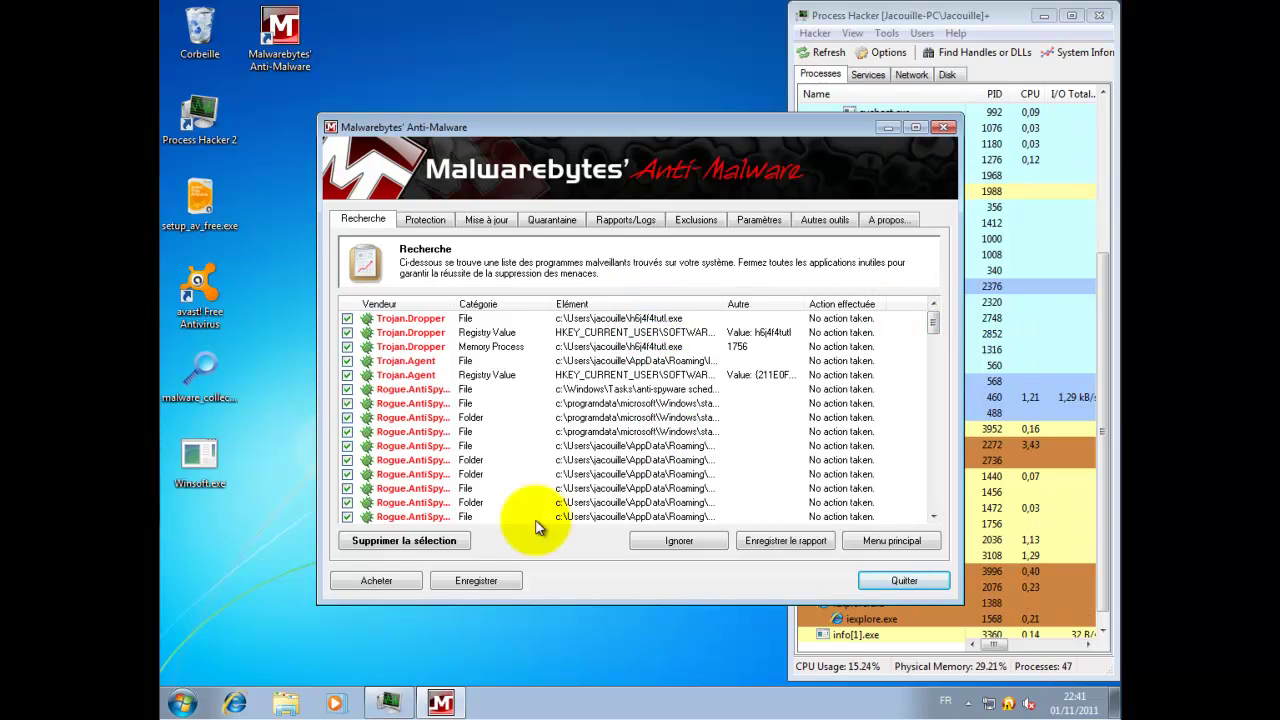
click(445, 545)
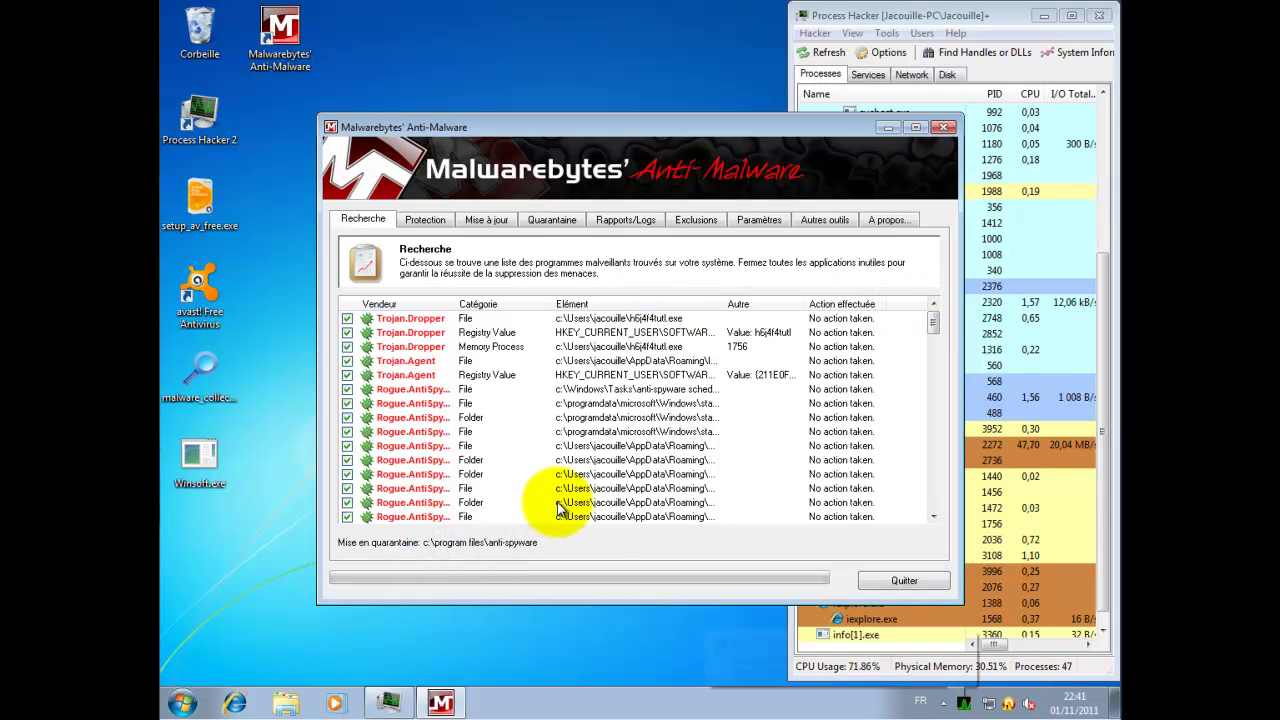